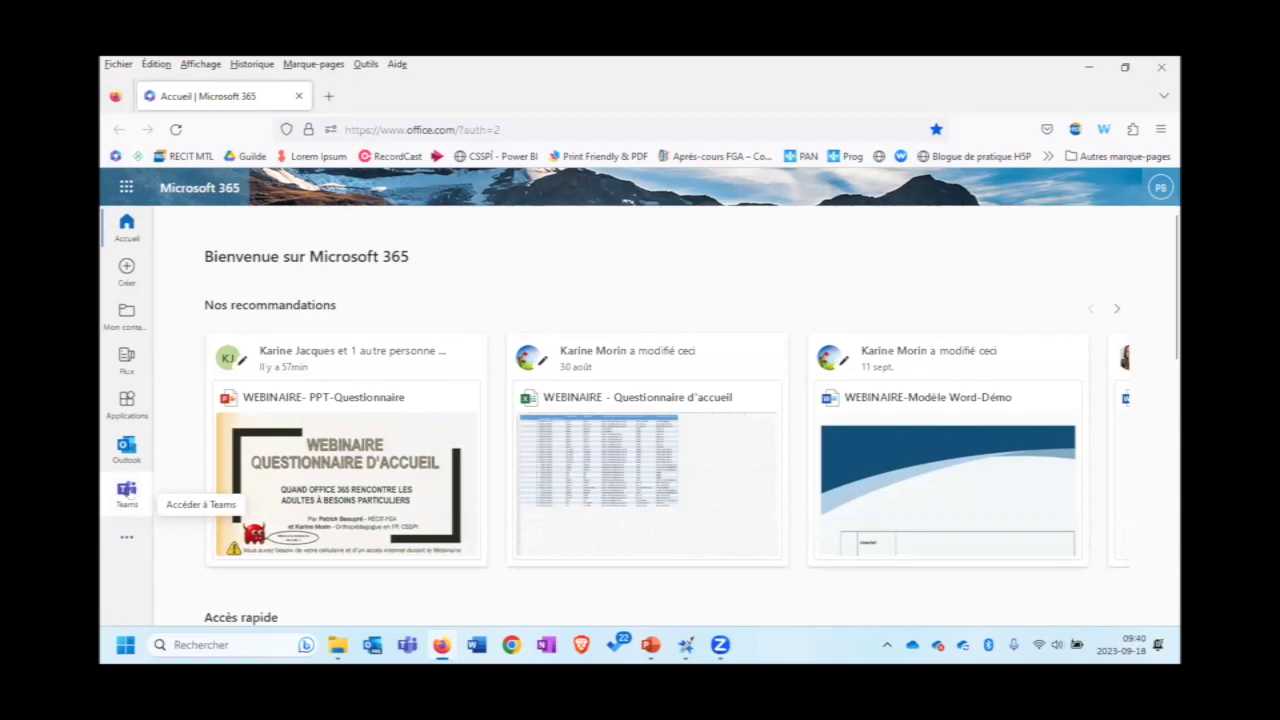
Reload the Microsoft 365 home page and remove WEBINAIRE- PPT-Questionnaire from its recommendations.
left_click(126, 490)
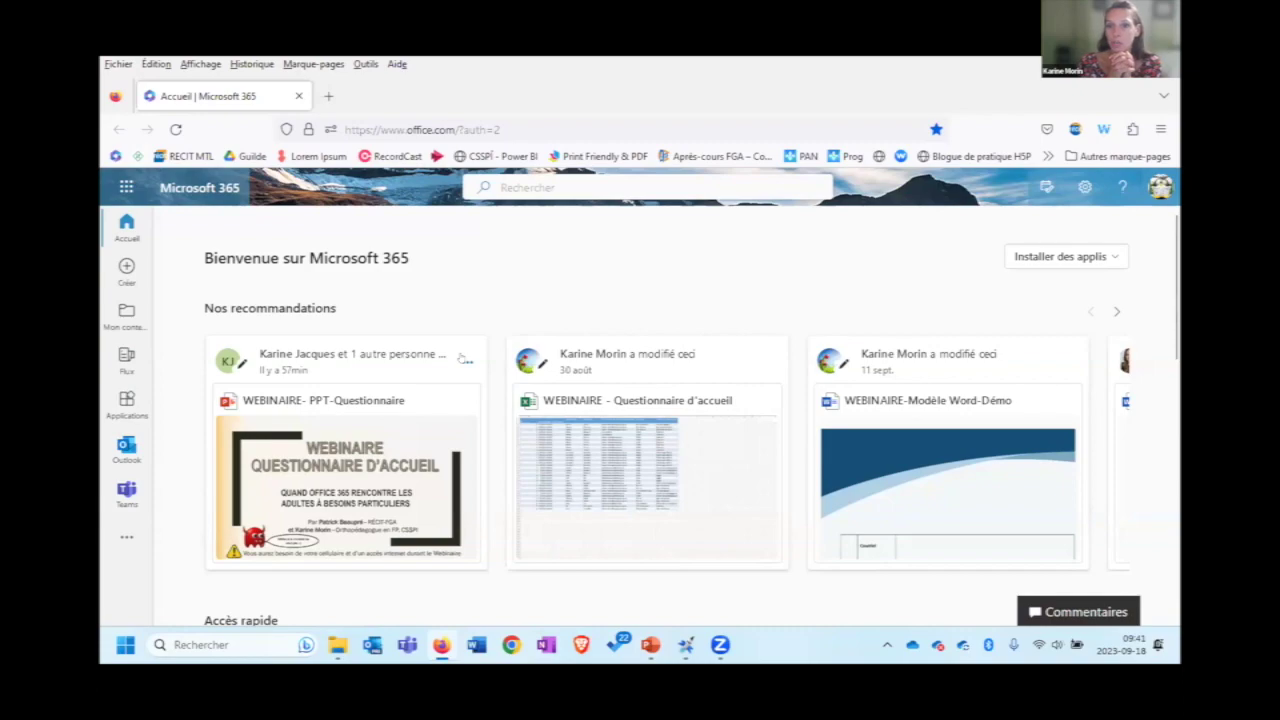
left_click(465, 359)
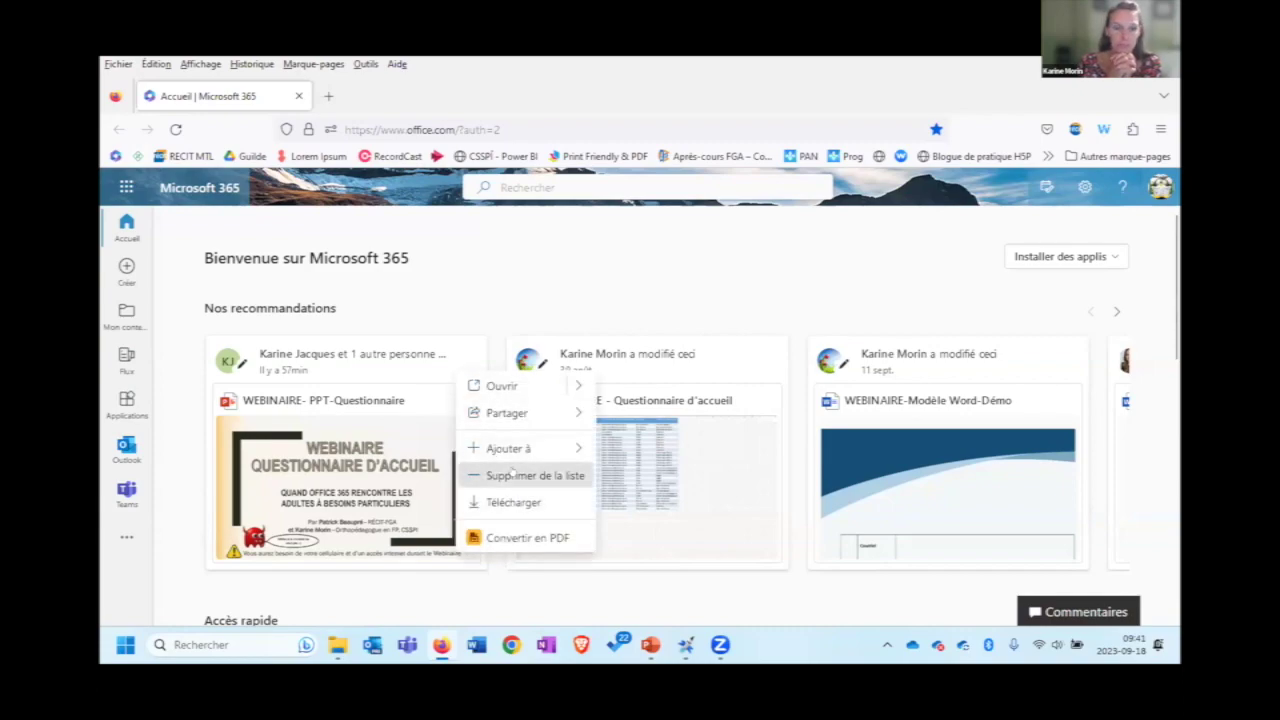
left_click(512, 474)
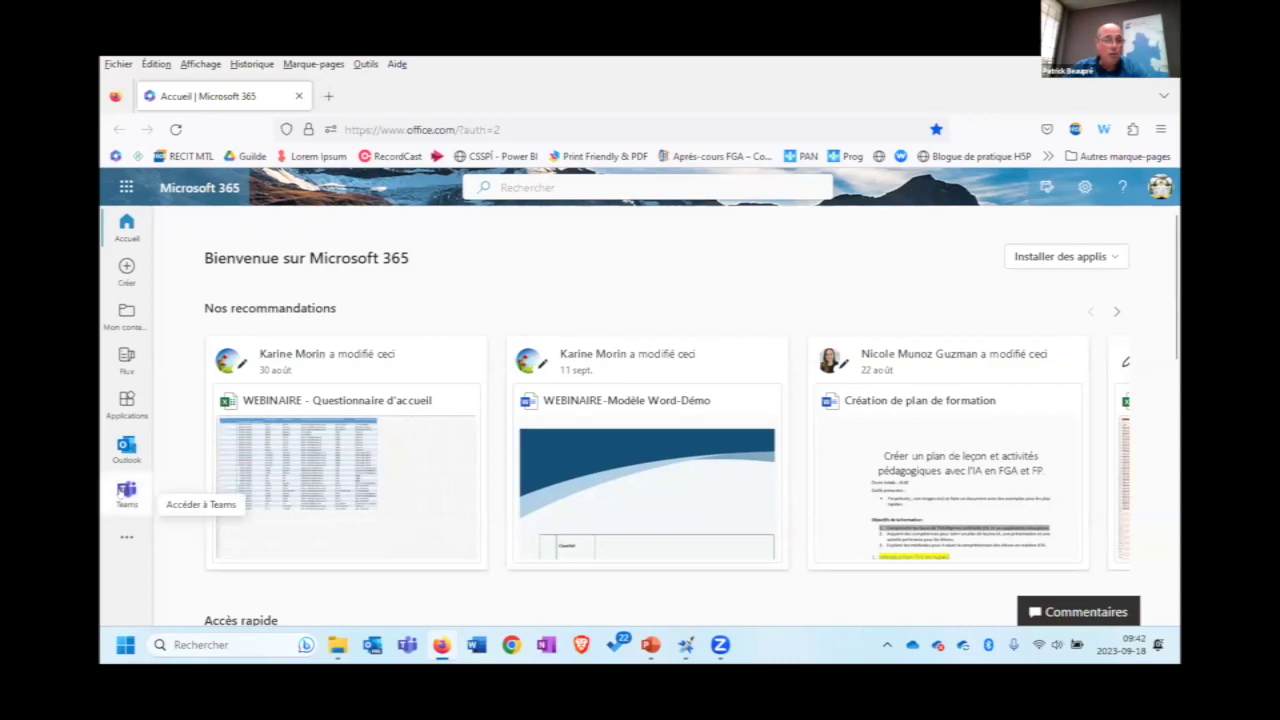
Open the Questionnaire Accueil team on its Général channel in Teams and show its options menu.
left_click(126, 490)
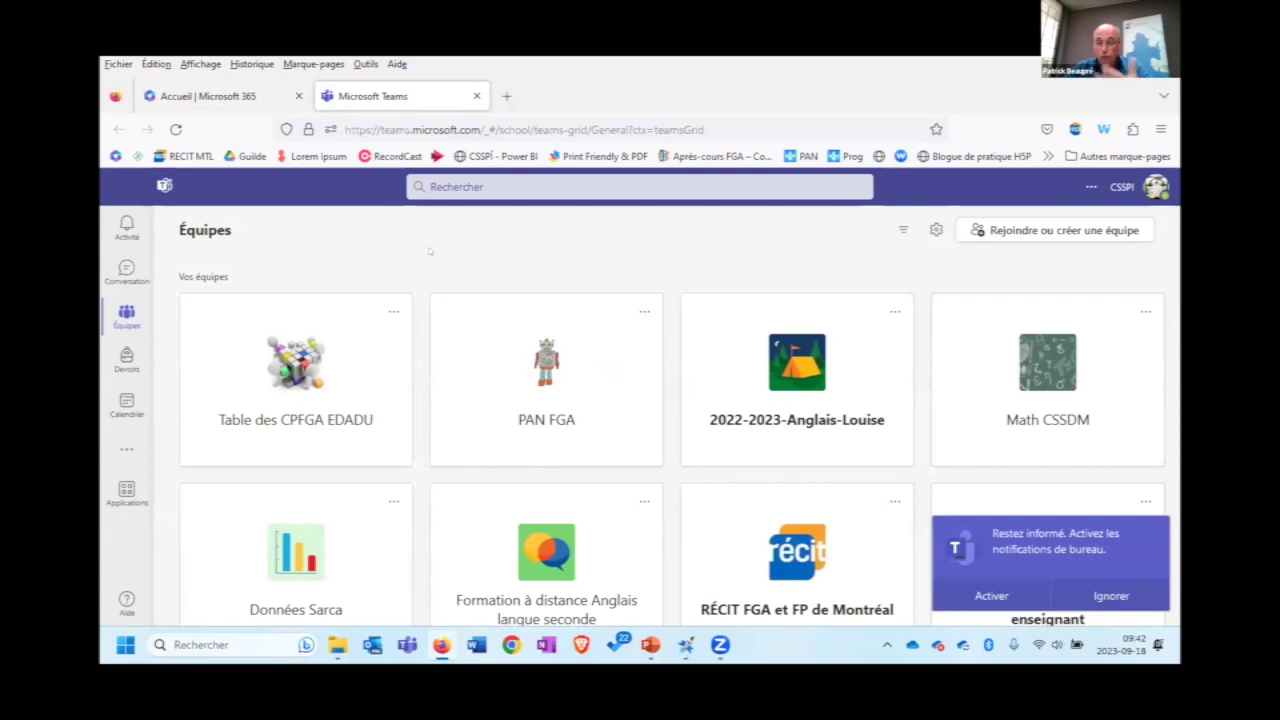
scroll(546, 400, "down", 3)
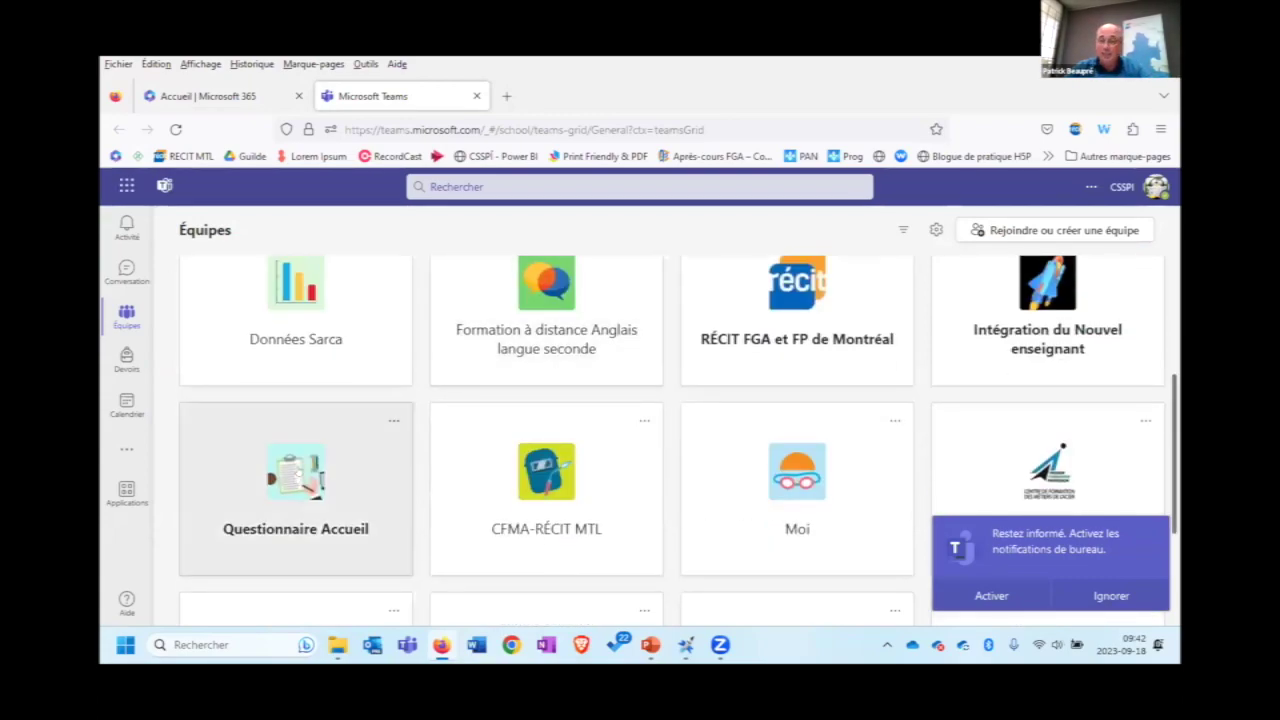
left_click(342, 420)
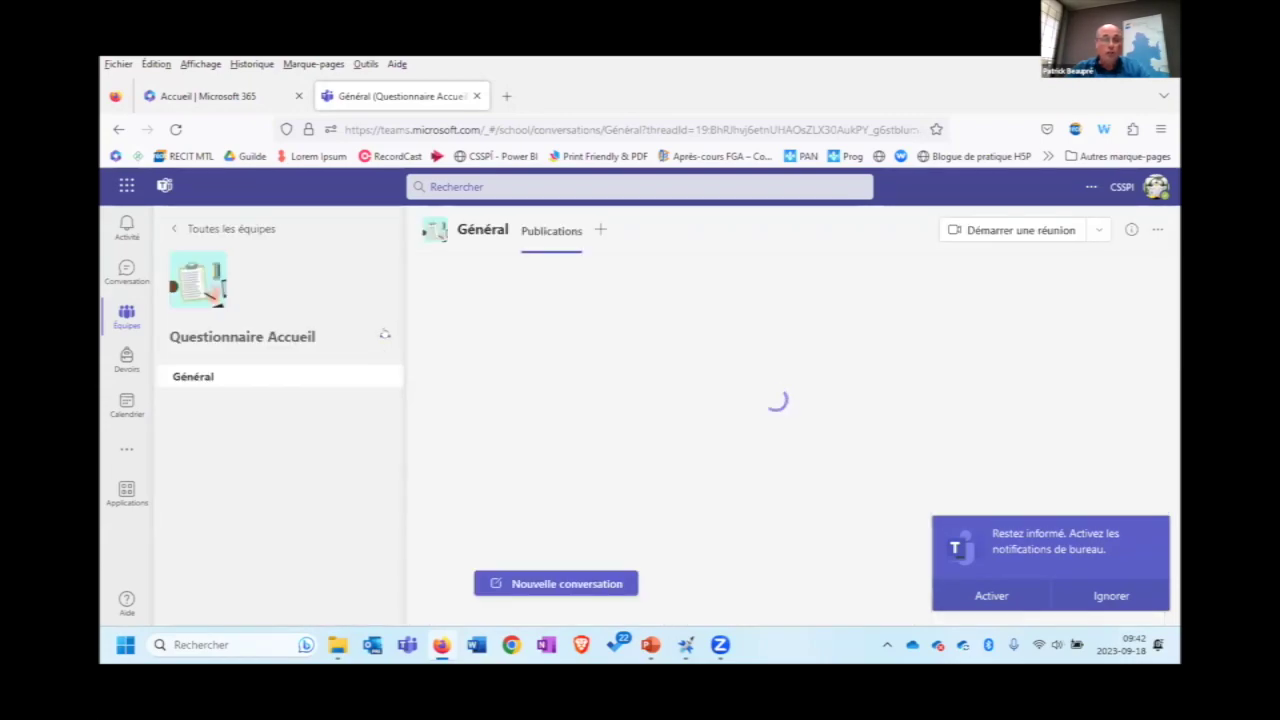
left_click(385, 336)
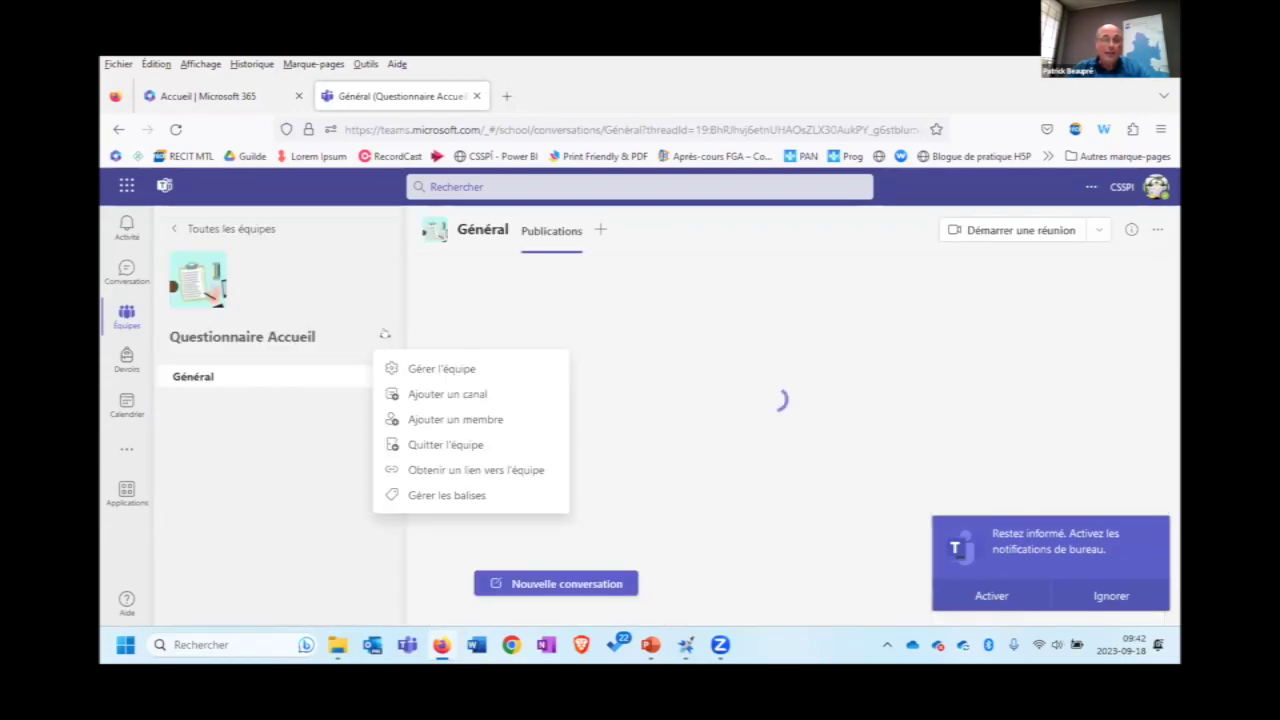
Add a standard channel named 'Webinaire01' to the Questionnaire Accueil team.
left_click(440, 396)
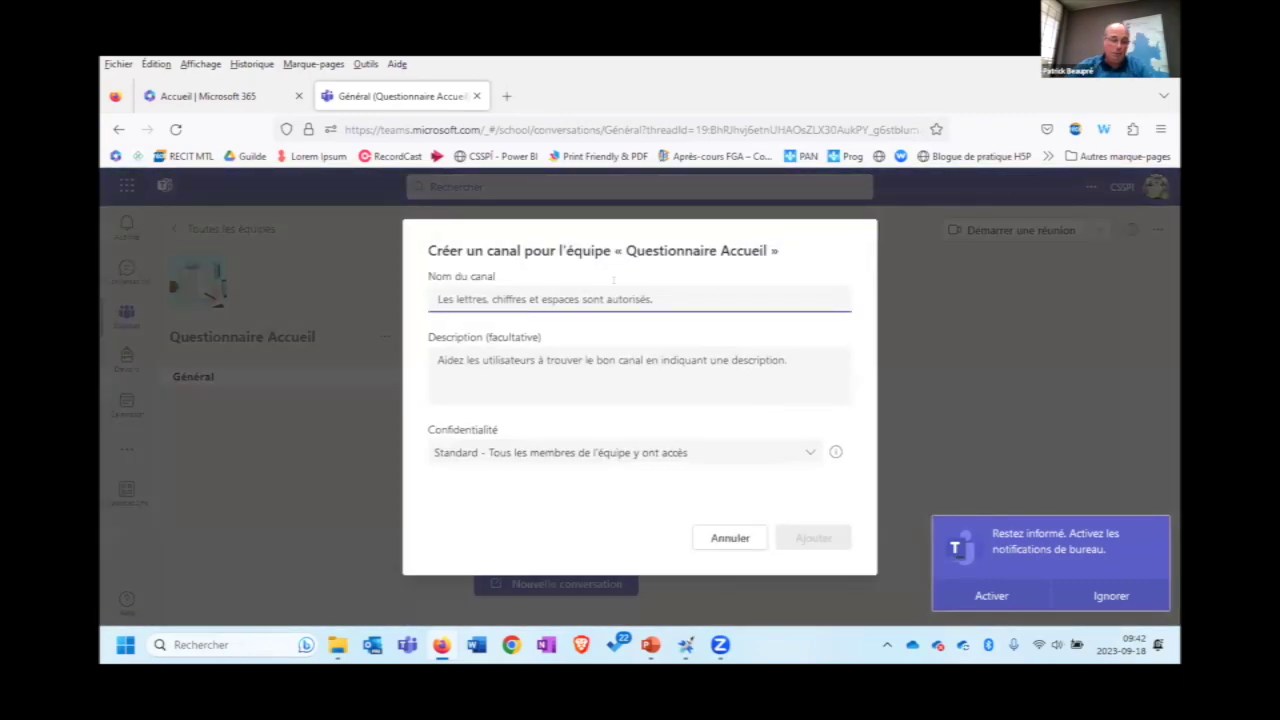
type("Webi")
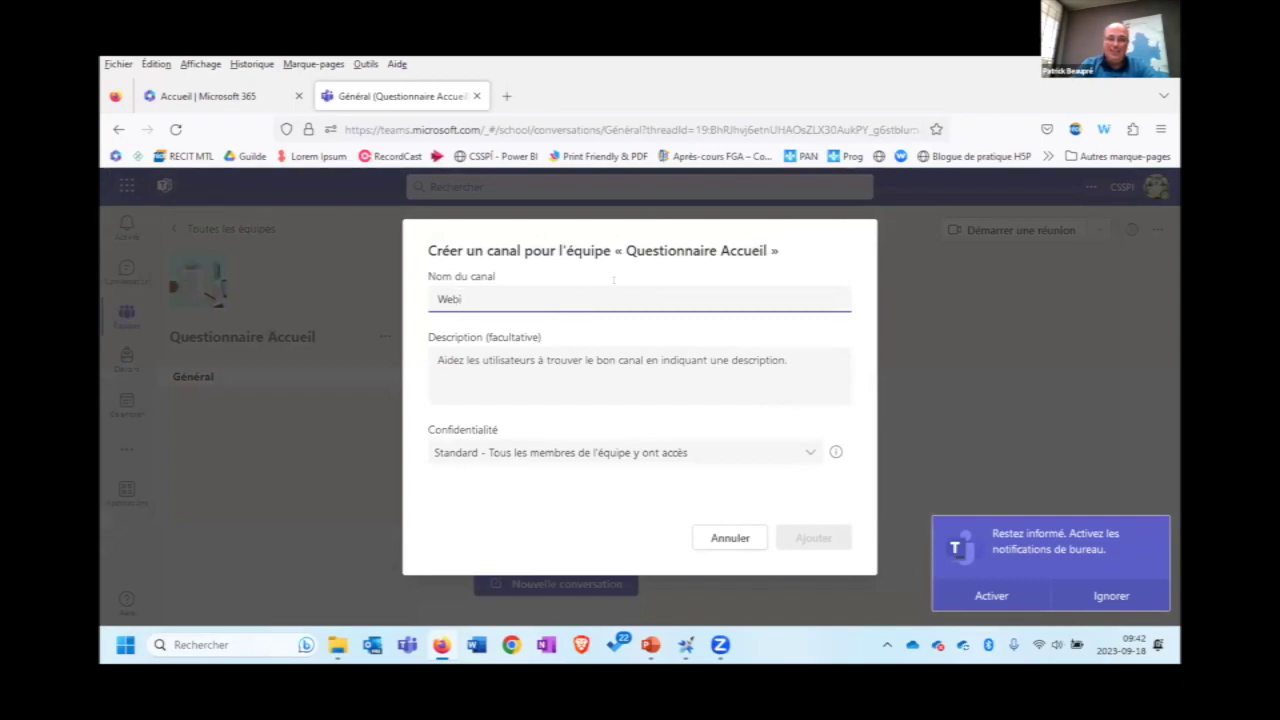
type("noire")
key("BackSpace")
key("BackSpace")
key("BackSpace")
key("BackSpace")
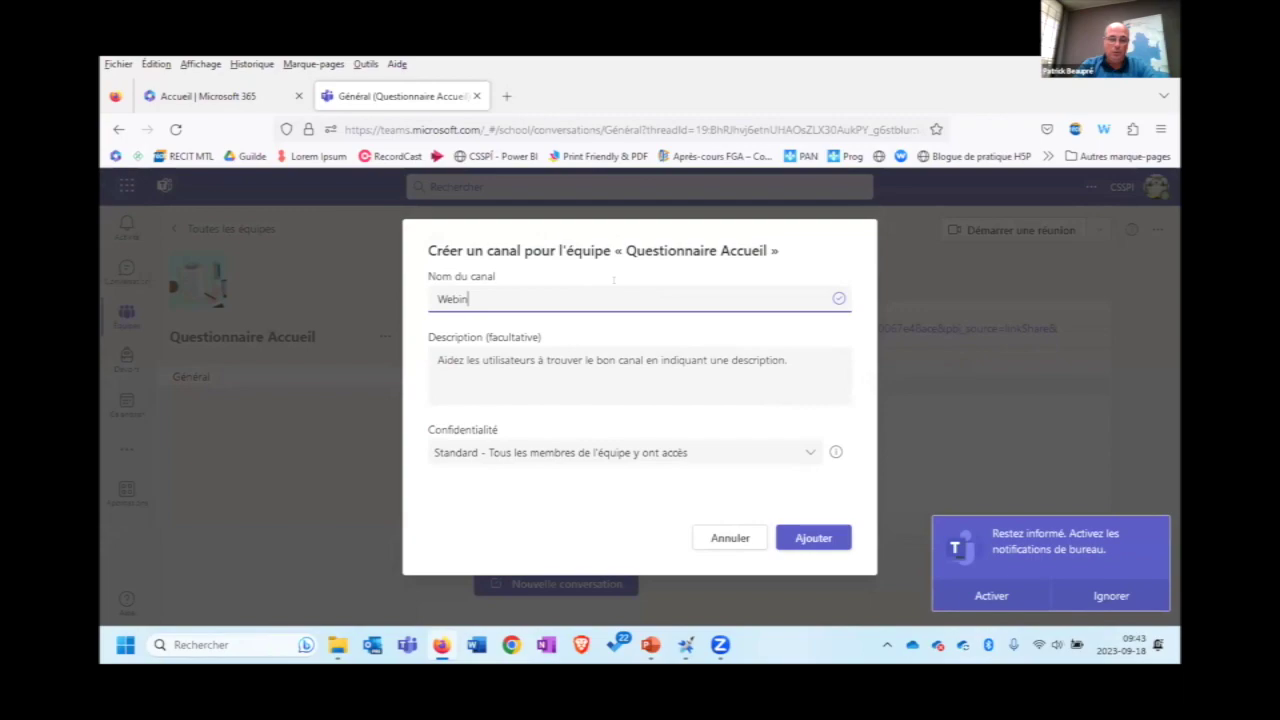
type("aire01")
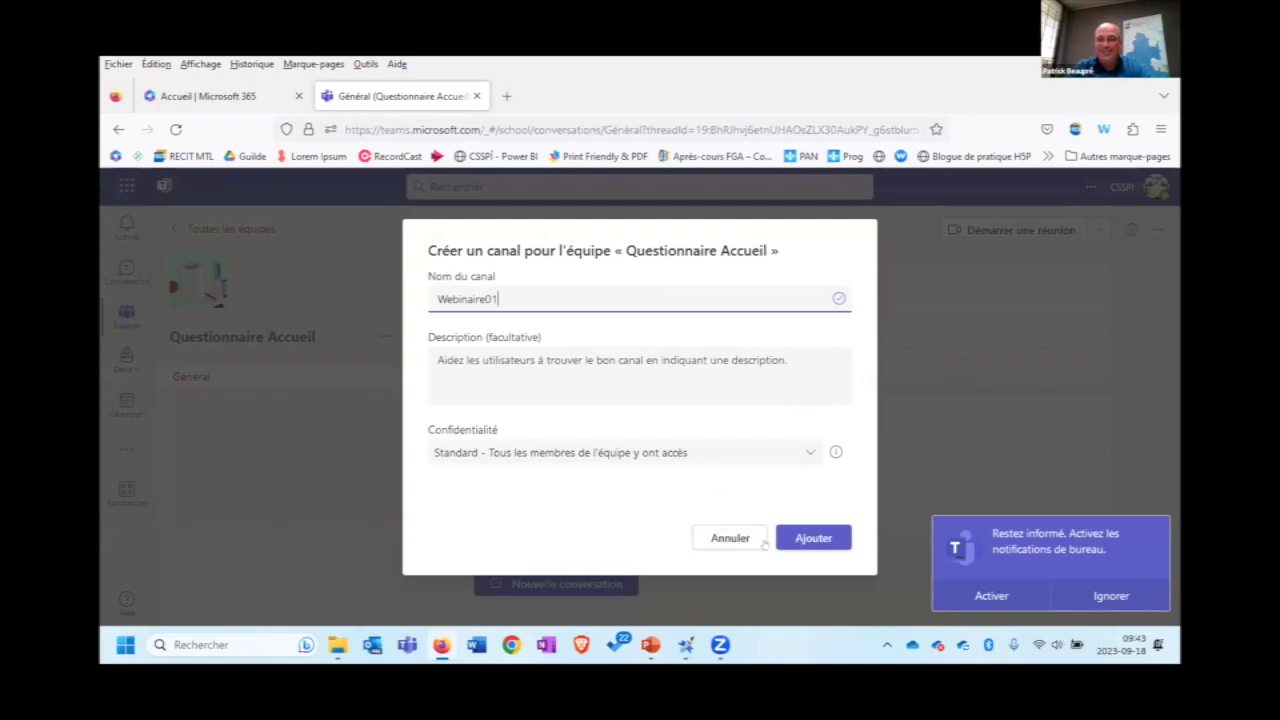
left_click(816, 540)
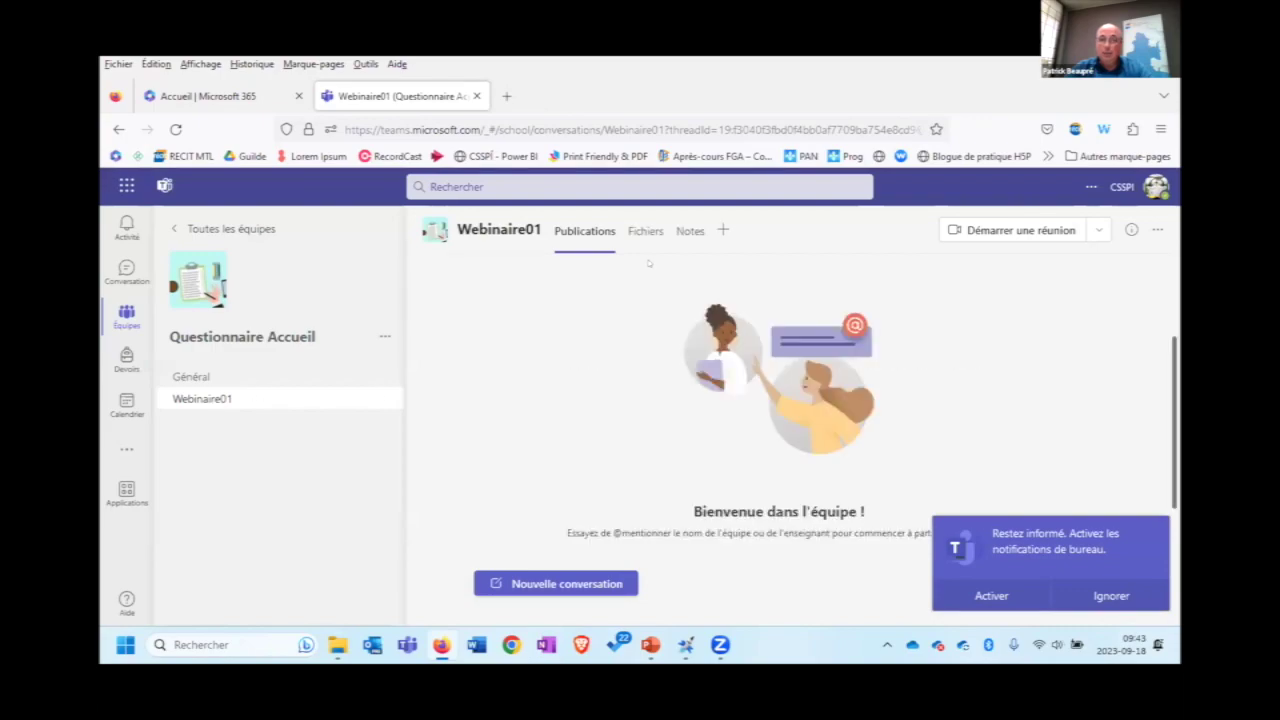
Create a folder named 'Matériel' in the Webinaire01 channel's files.
left_click(645, 231)
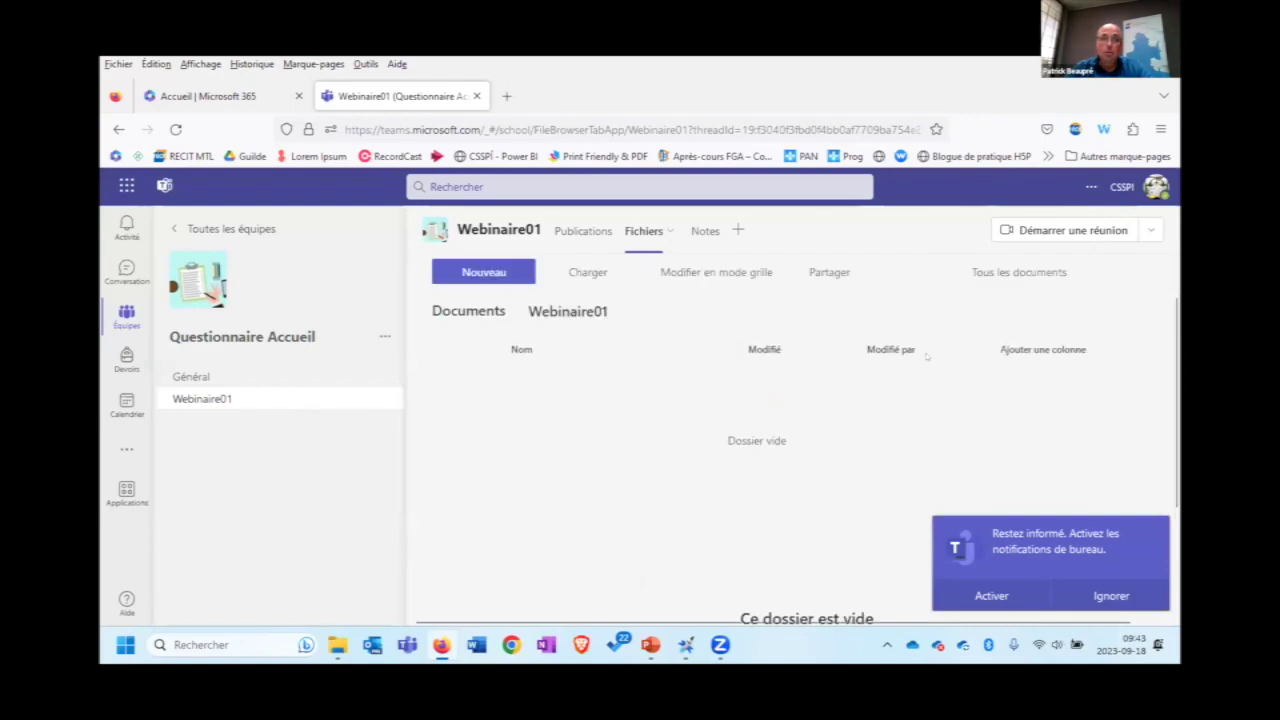
left_click(475, 270)
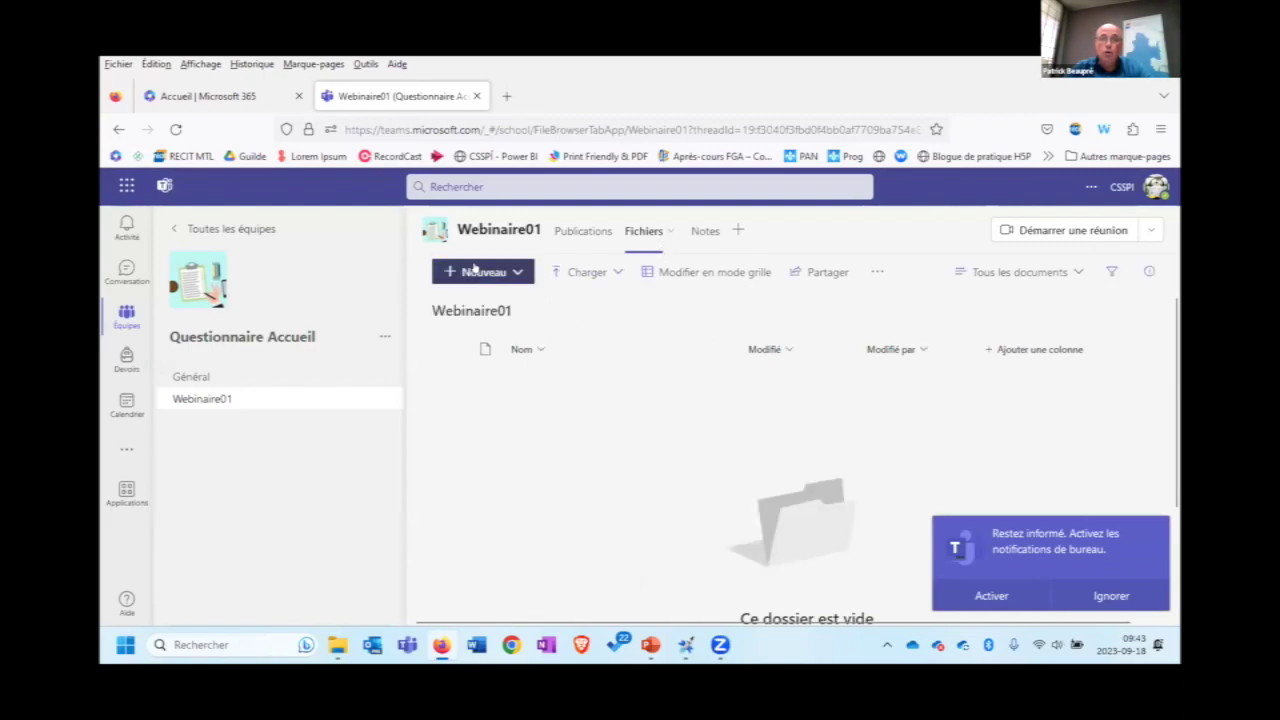
left_click(478, 270)
left_click(482, 270)
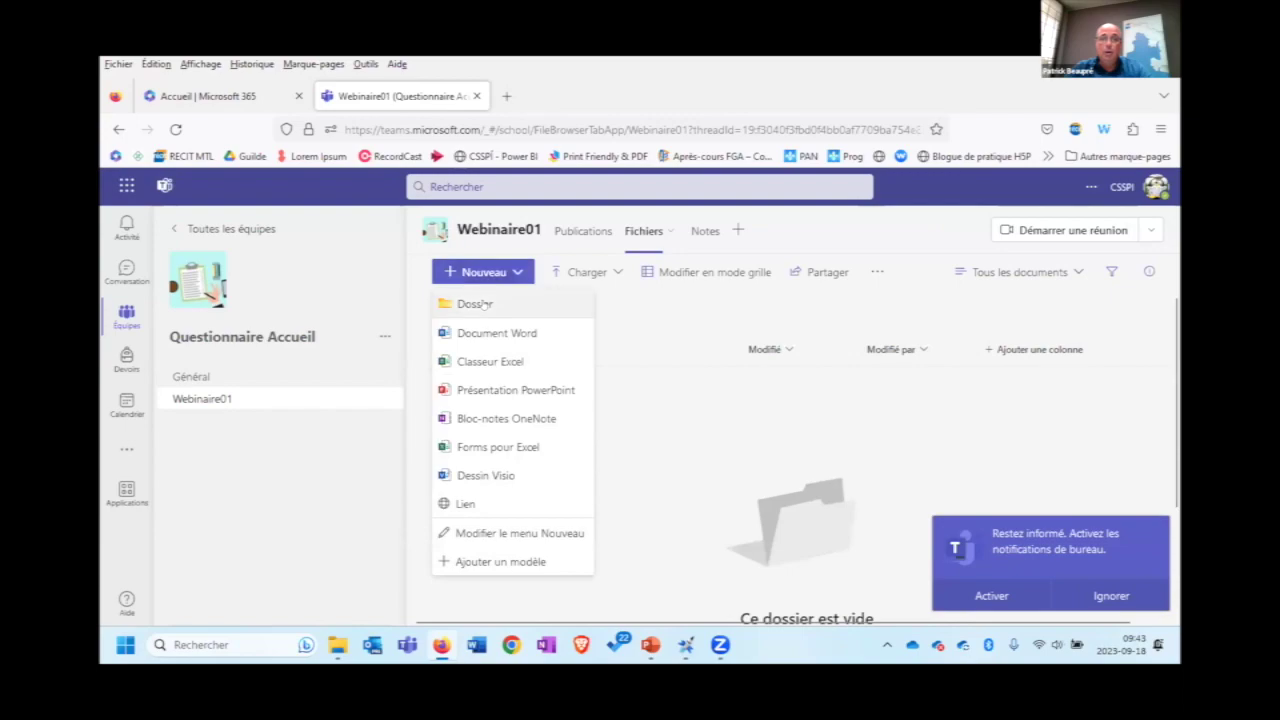
left_click(485, 303)
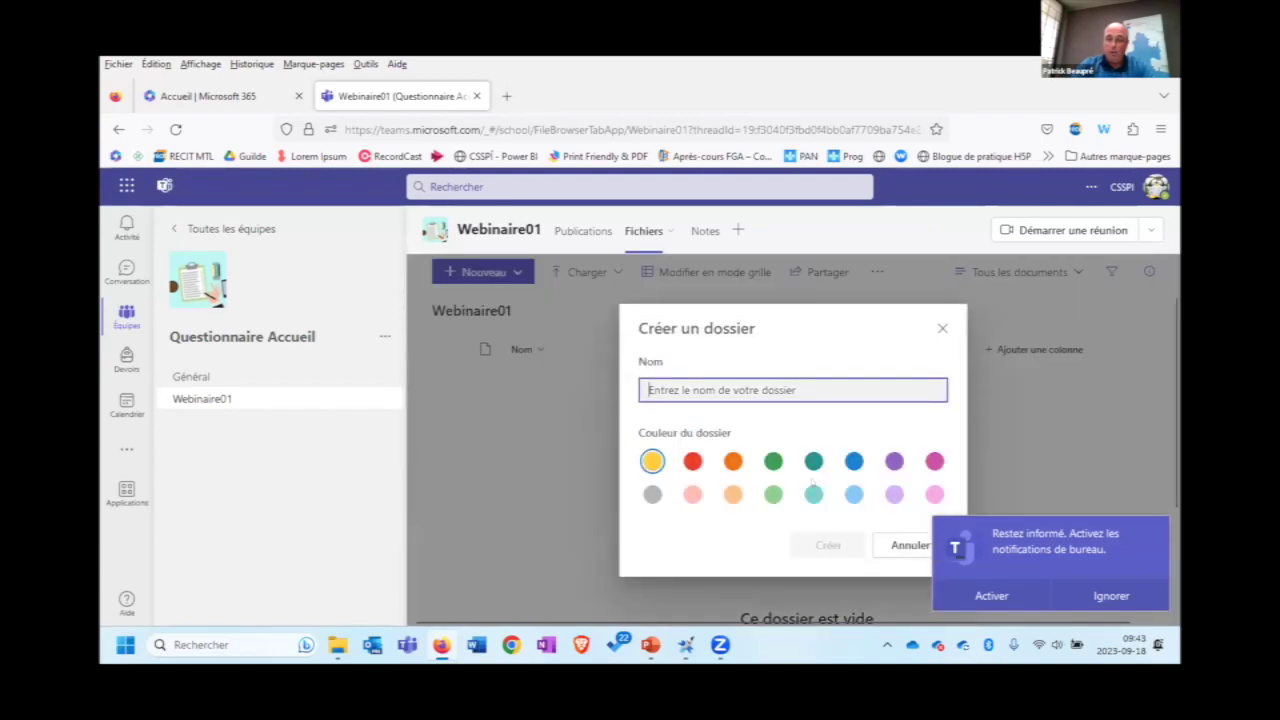
type("Maté")
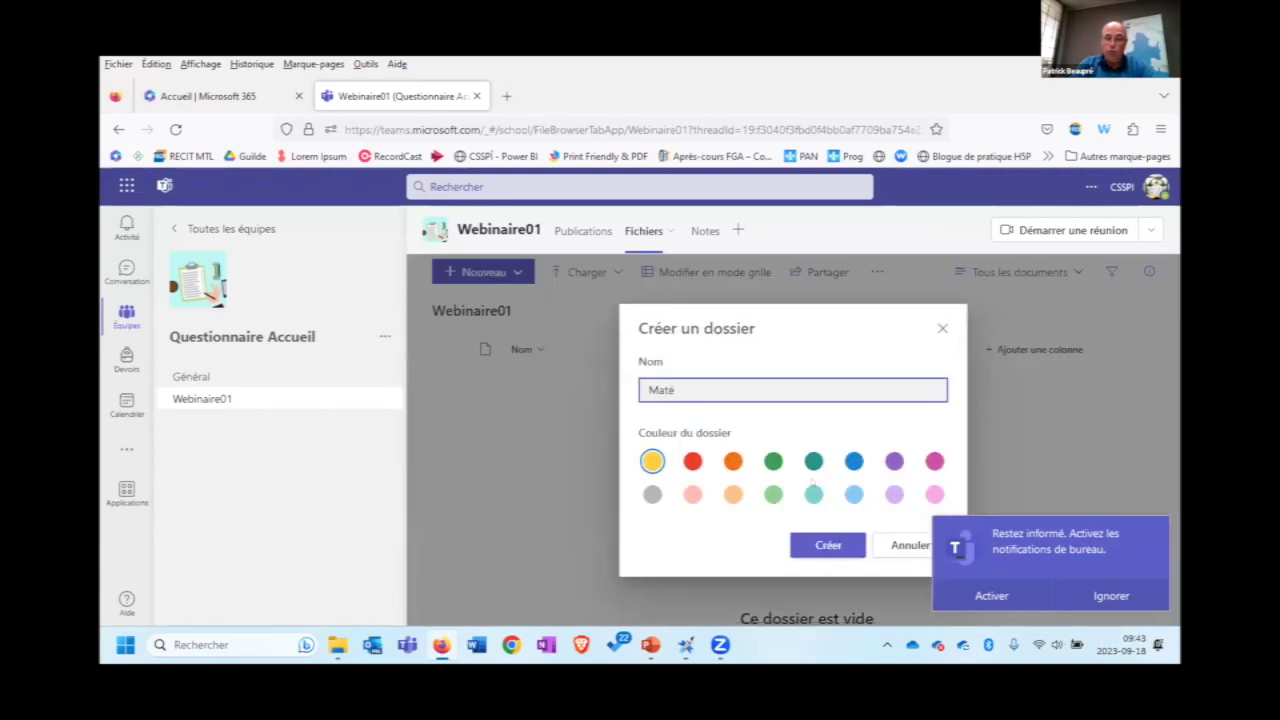
type("ri")
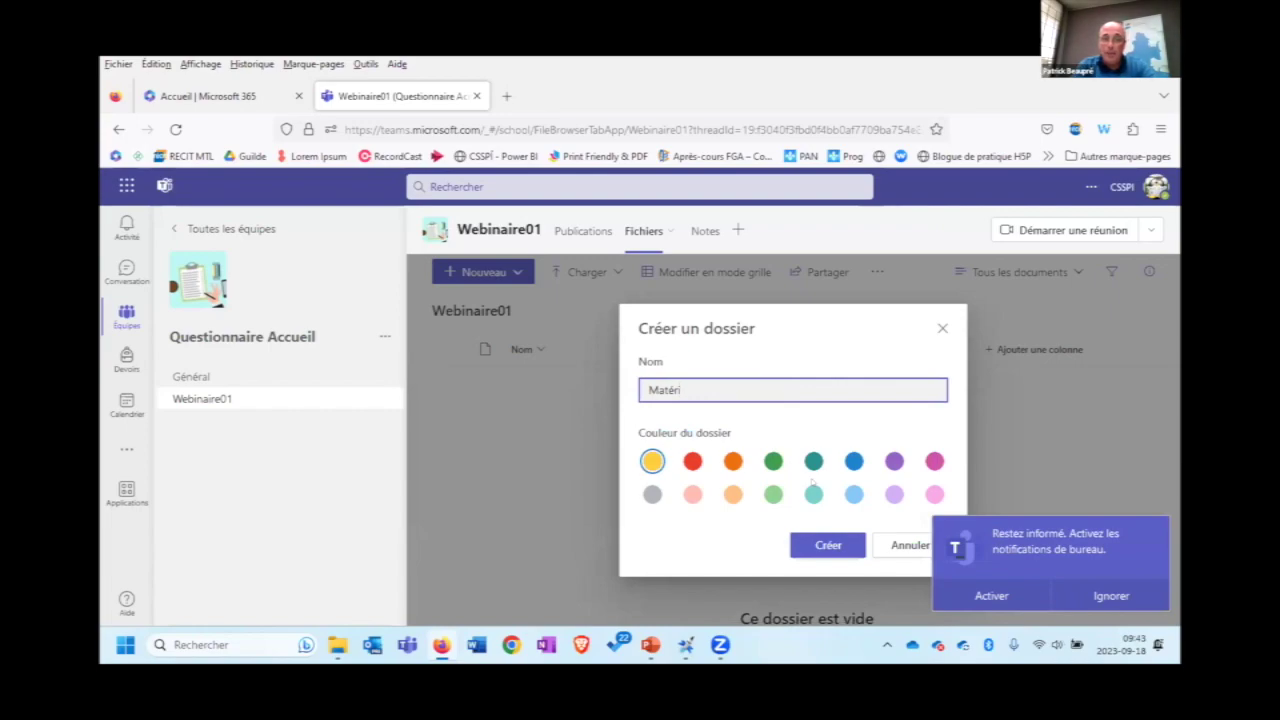
type("el")
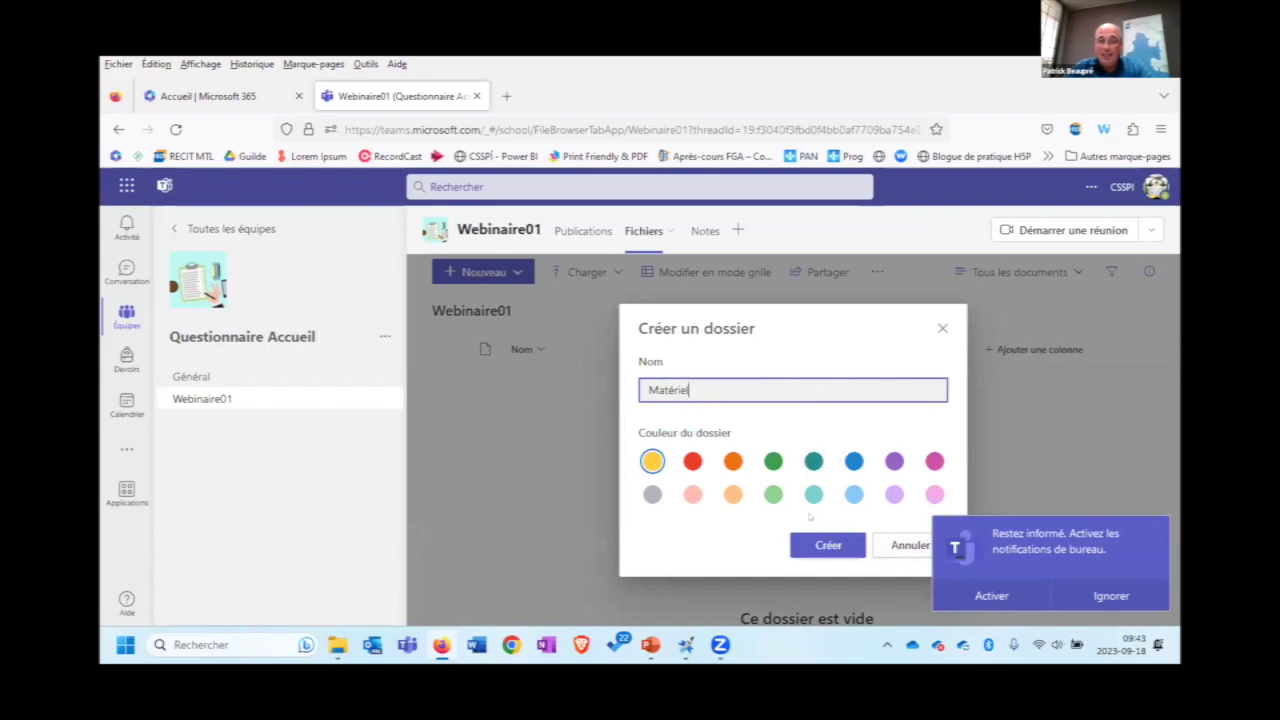
left_click(828, 548)
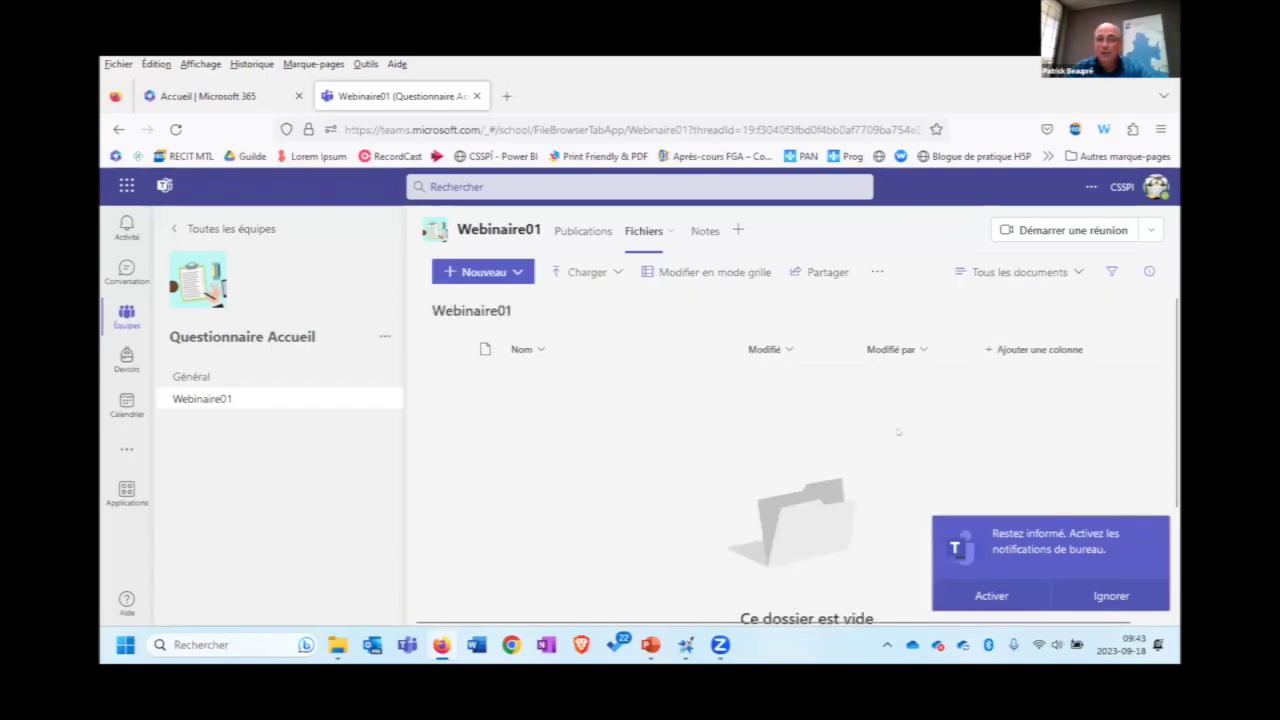
Create a second folder named 'Portrait' beside Matériel.
left_click(455, 272)
left_click(466, 303)
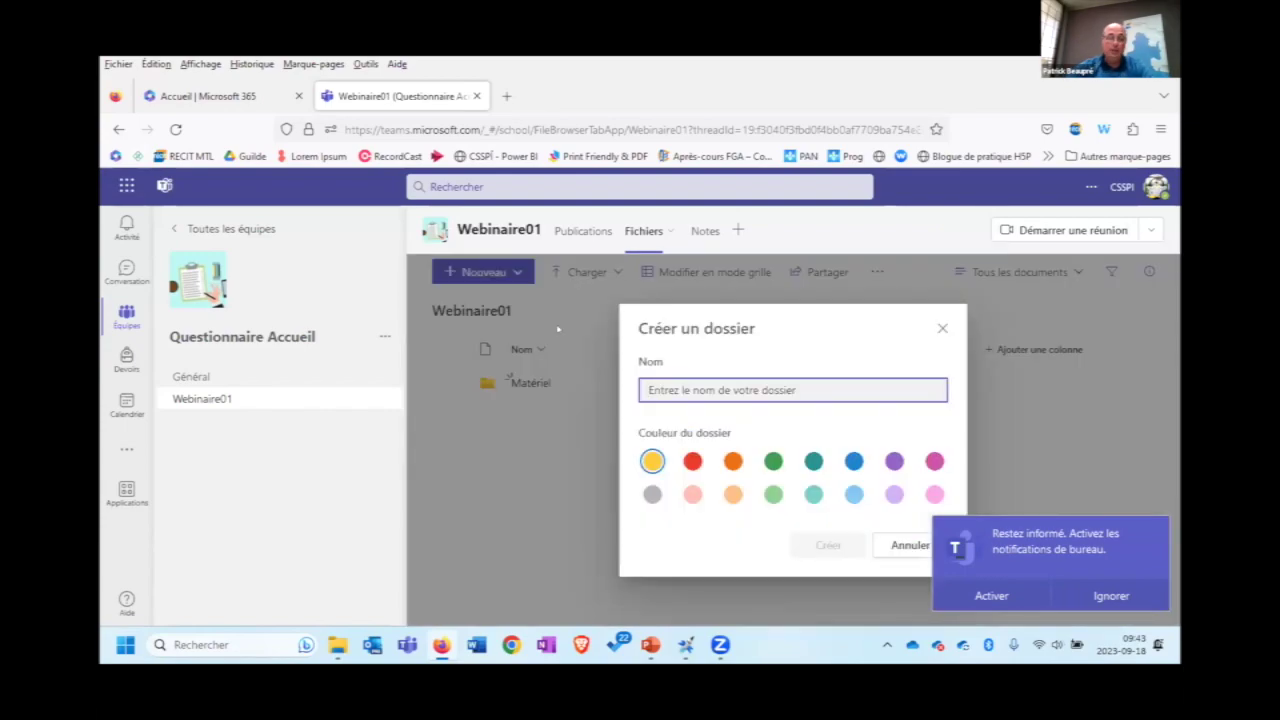
type("Dossiers")
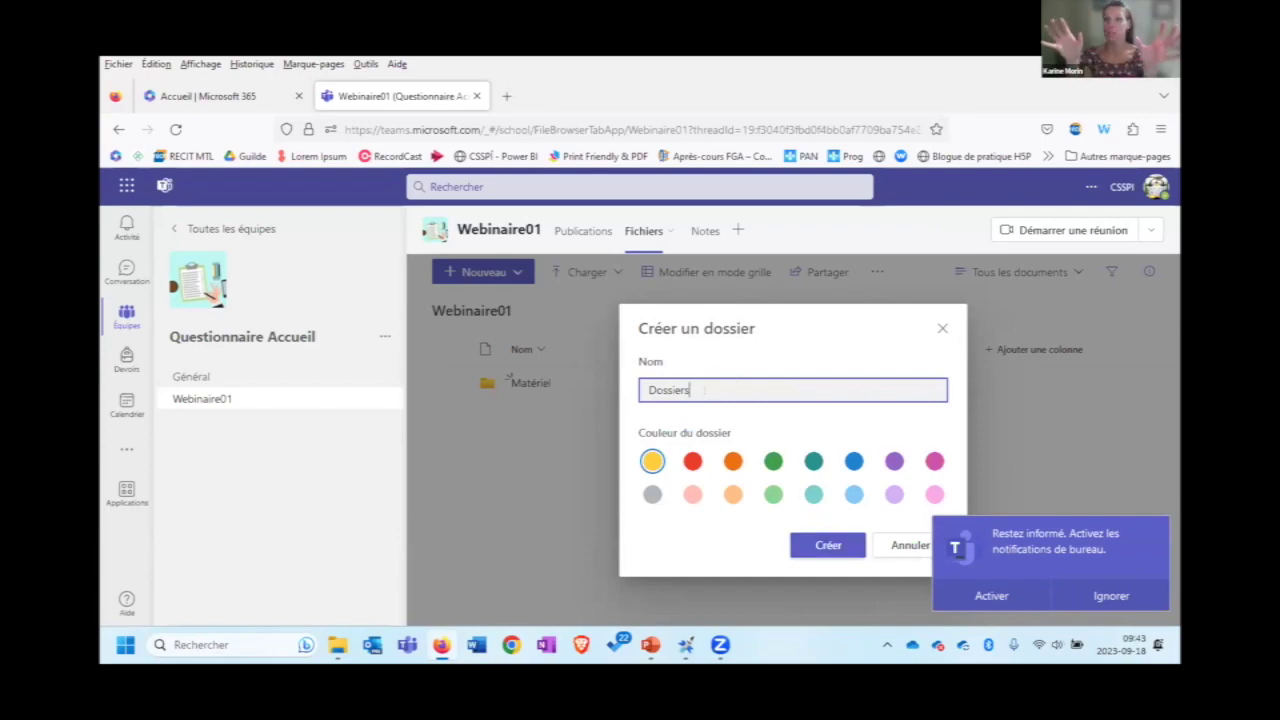
left_click_drag(710, 378, 612, 379)
type("Portr")
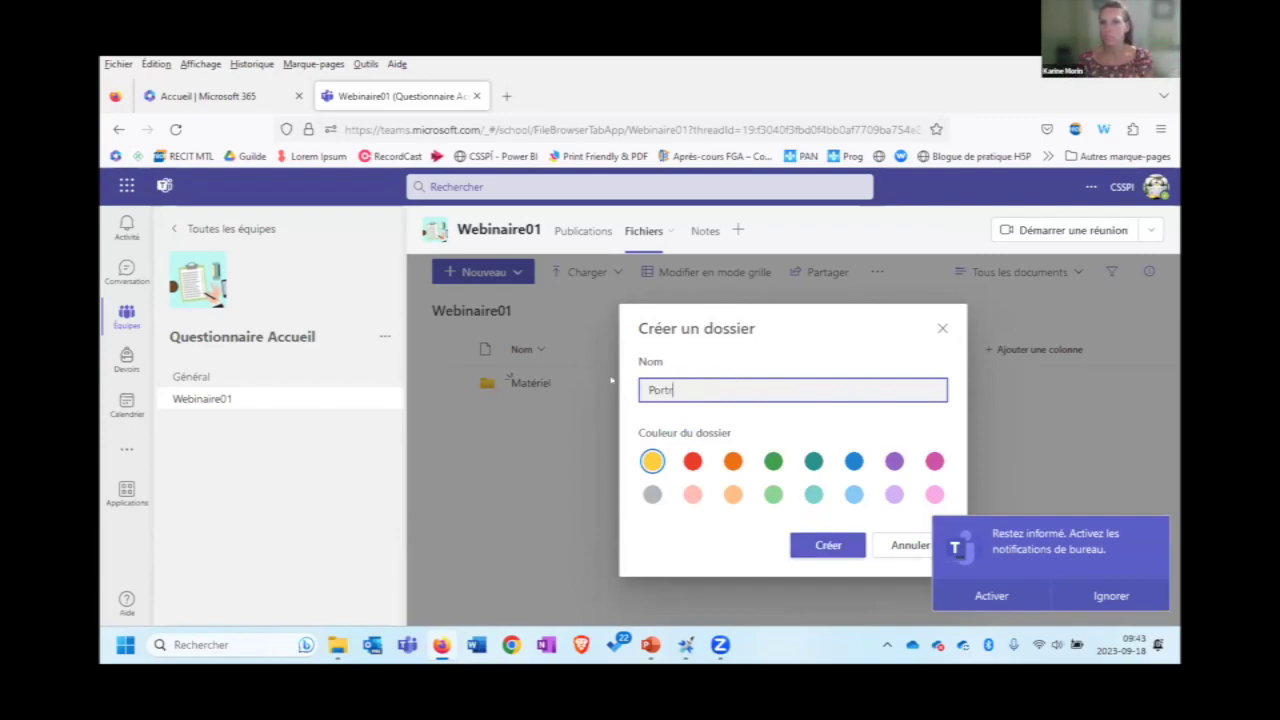
type("ait")
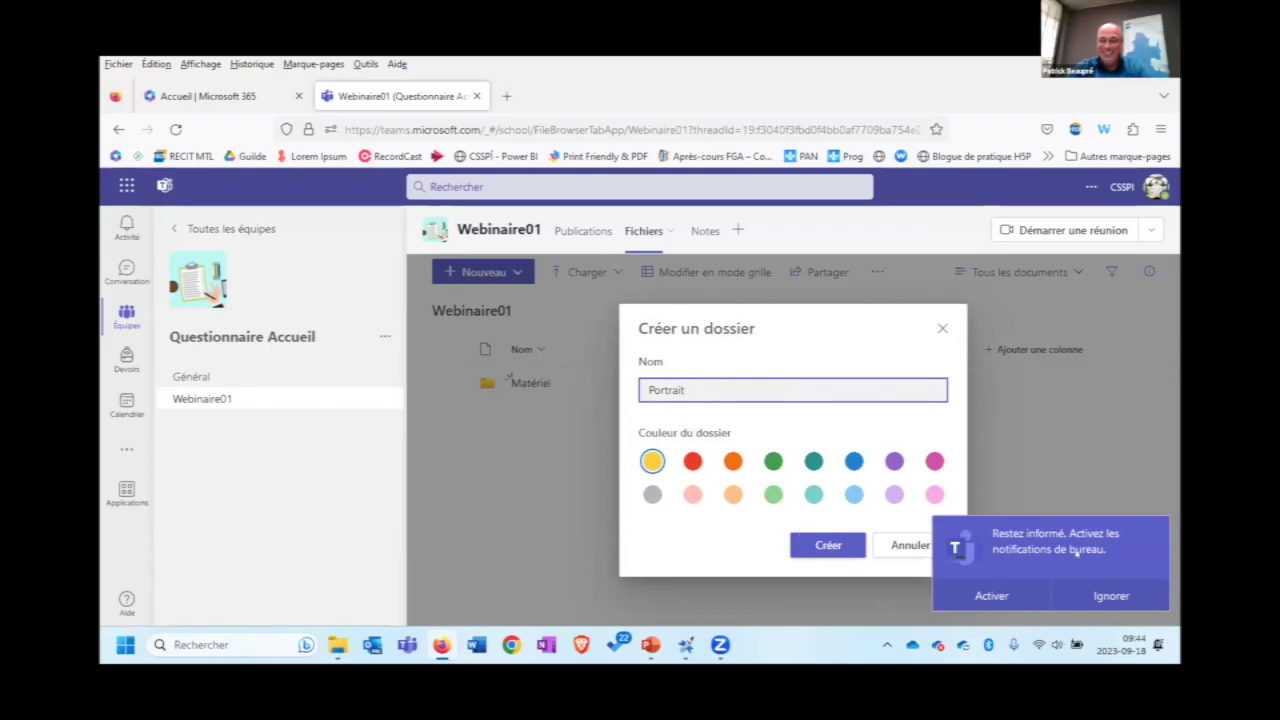
left_click(836, 543)
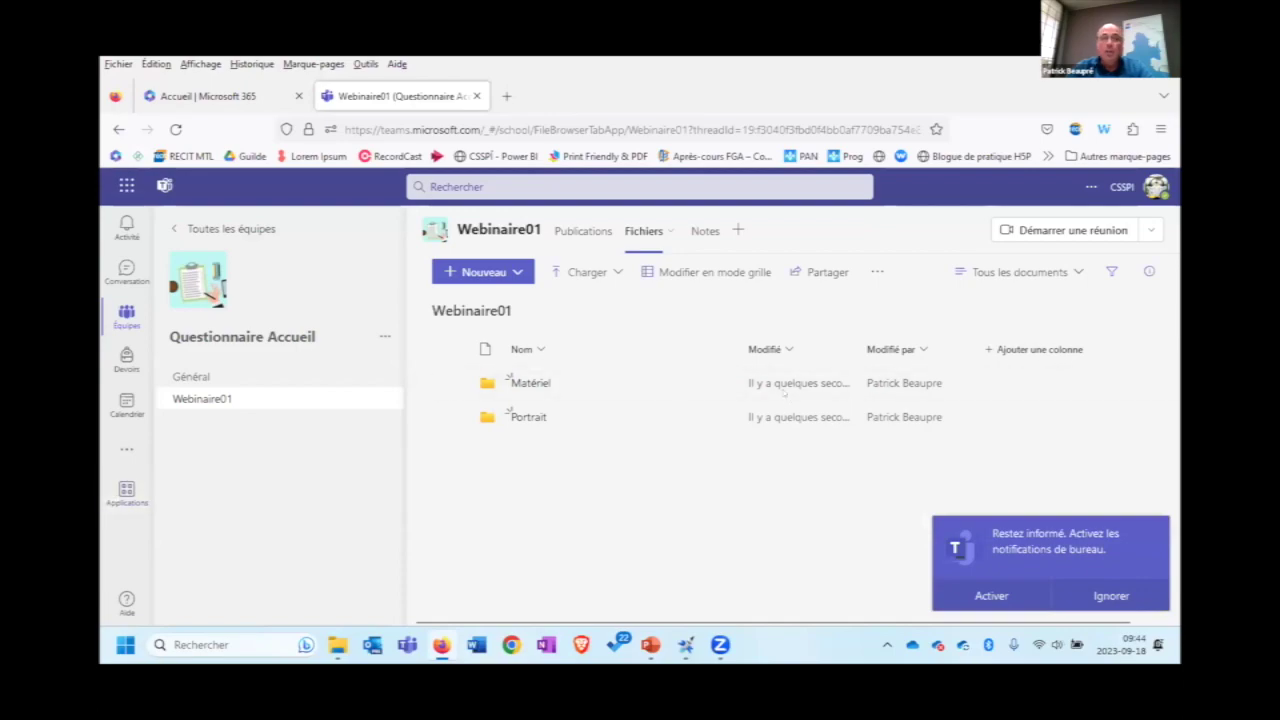
Rename the Portrait folder to 'Portraits'.
left_click(545, 418)
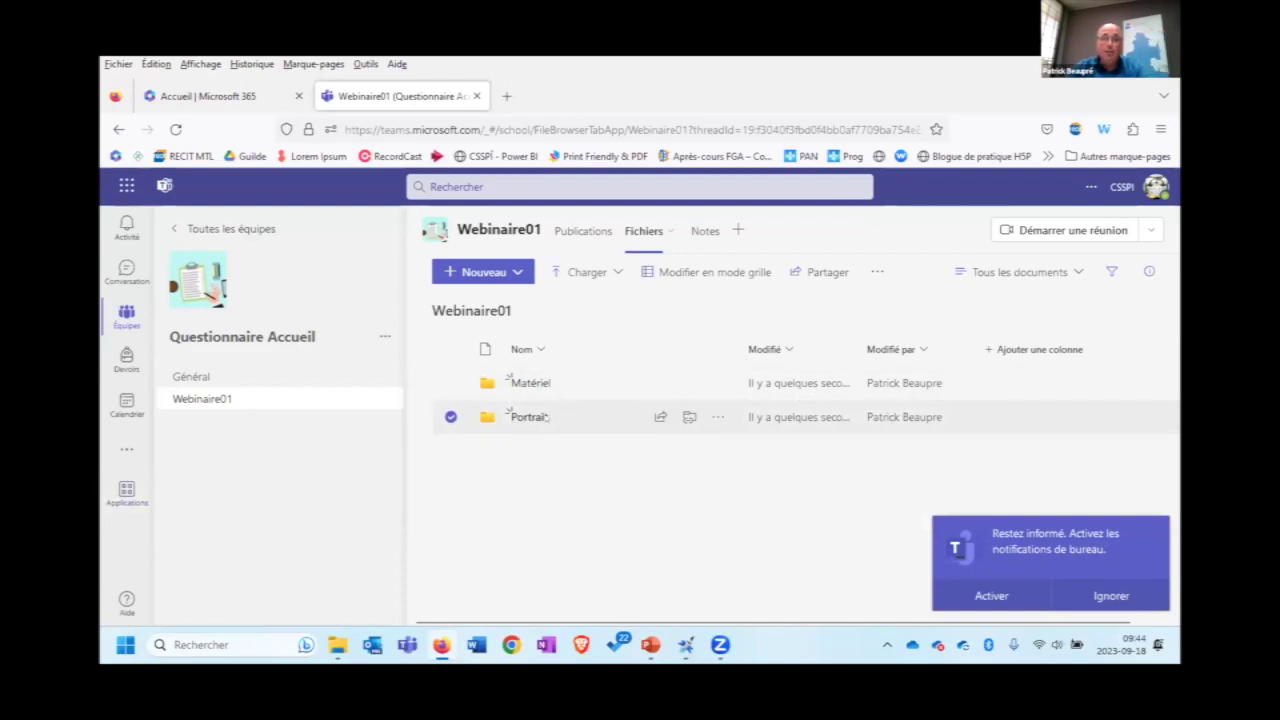
left_click(718, 417)
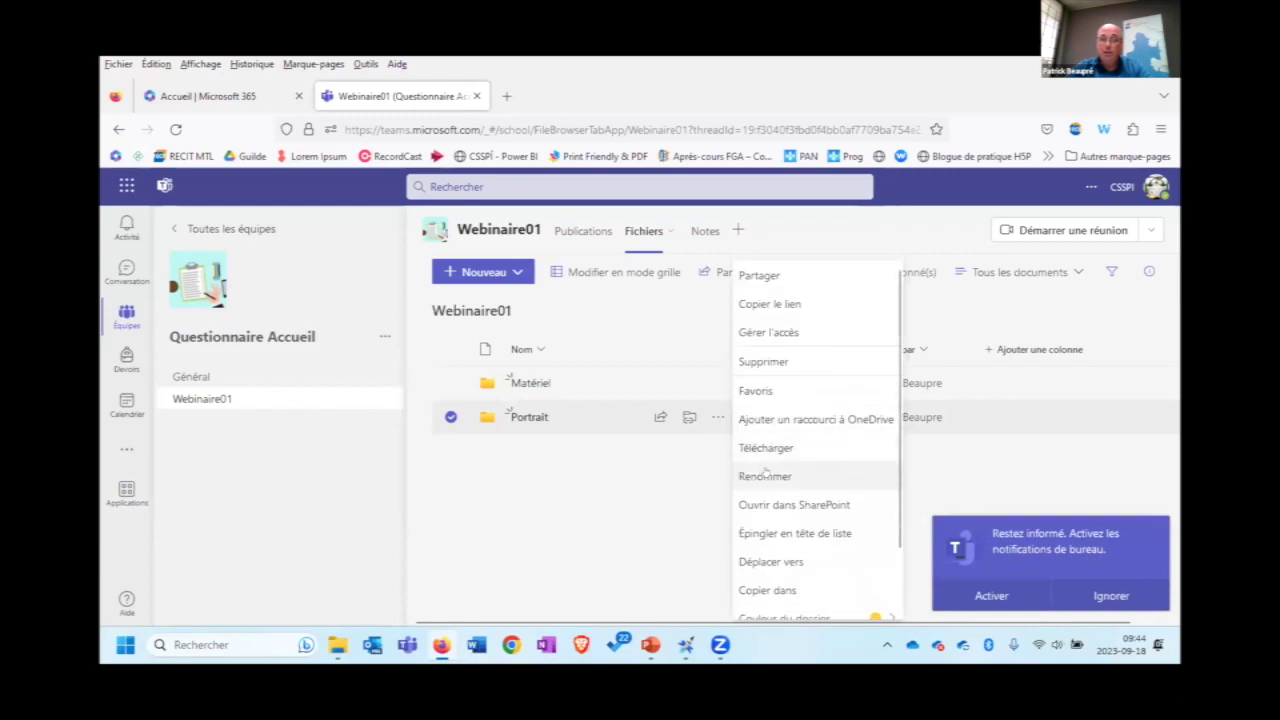
left_click(765, 474)
left_click(864, 389)
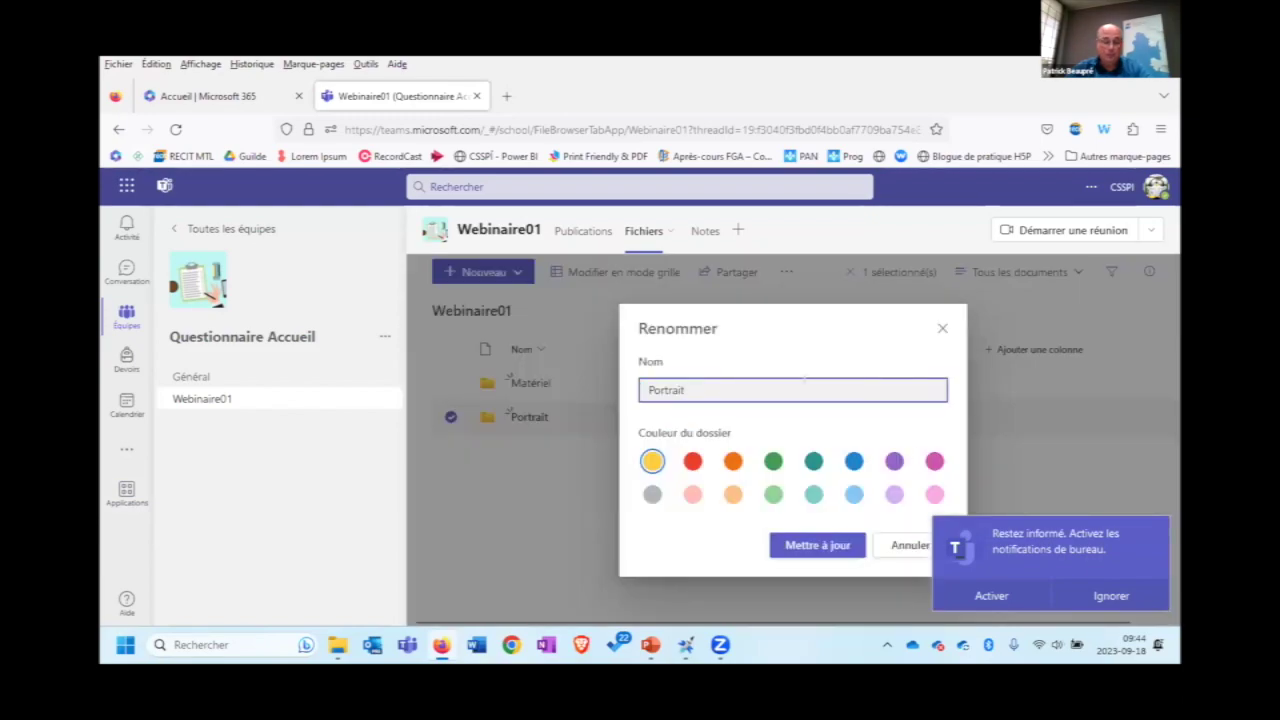
left_click(836, 543)
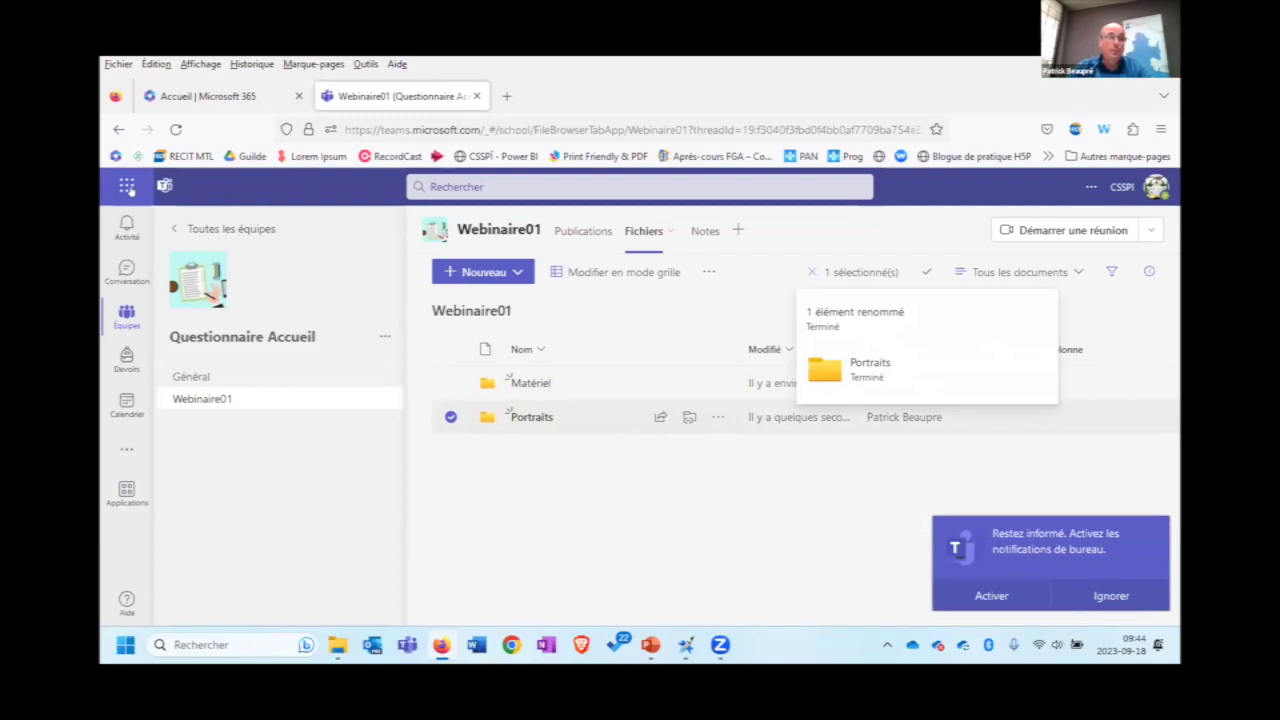
left_click(127, 188)
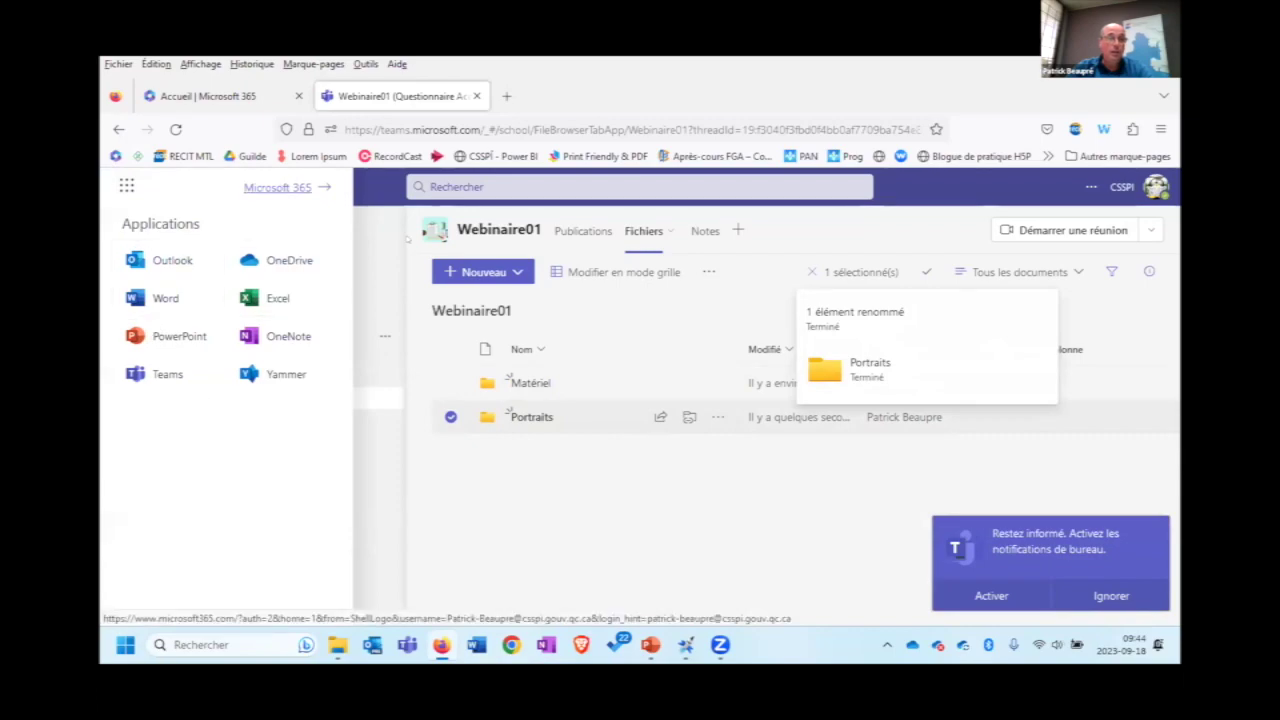
Launch Microsoft Forms from the Microsoft 365 app list in a new tab.
left_click(277, 187)
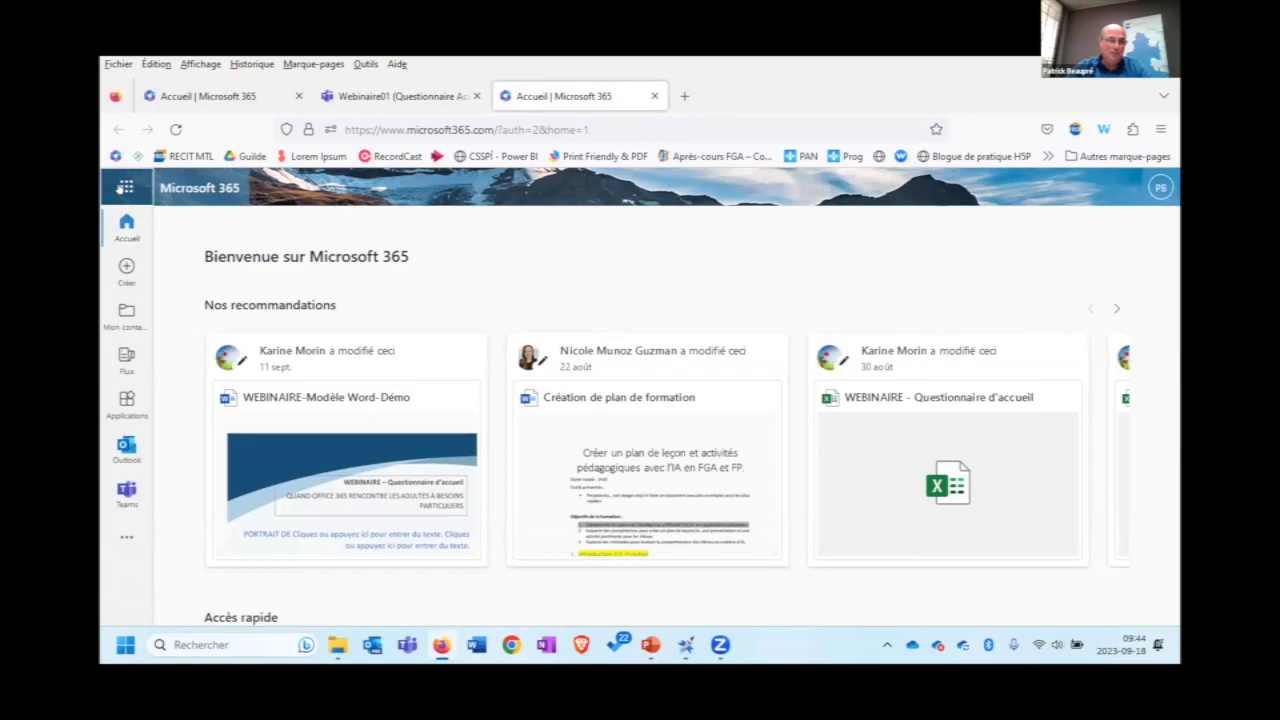
left_click(125, 187)
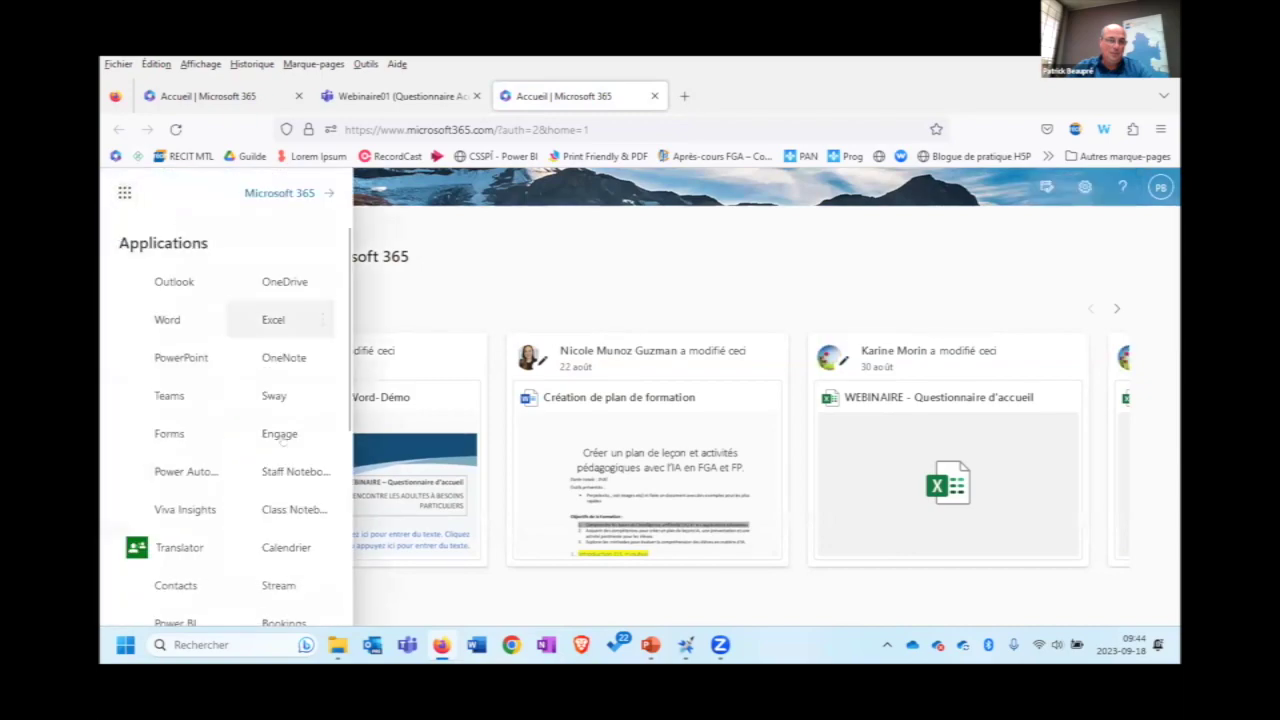
left_click(169, 431)
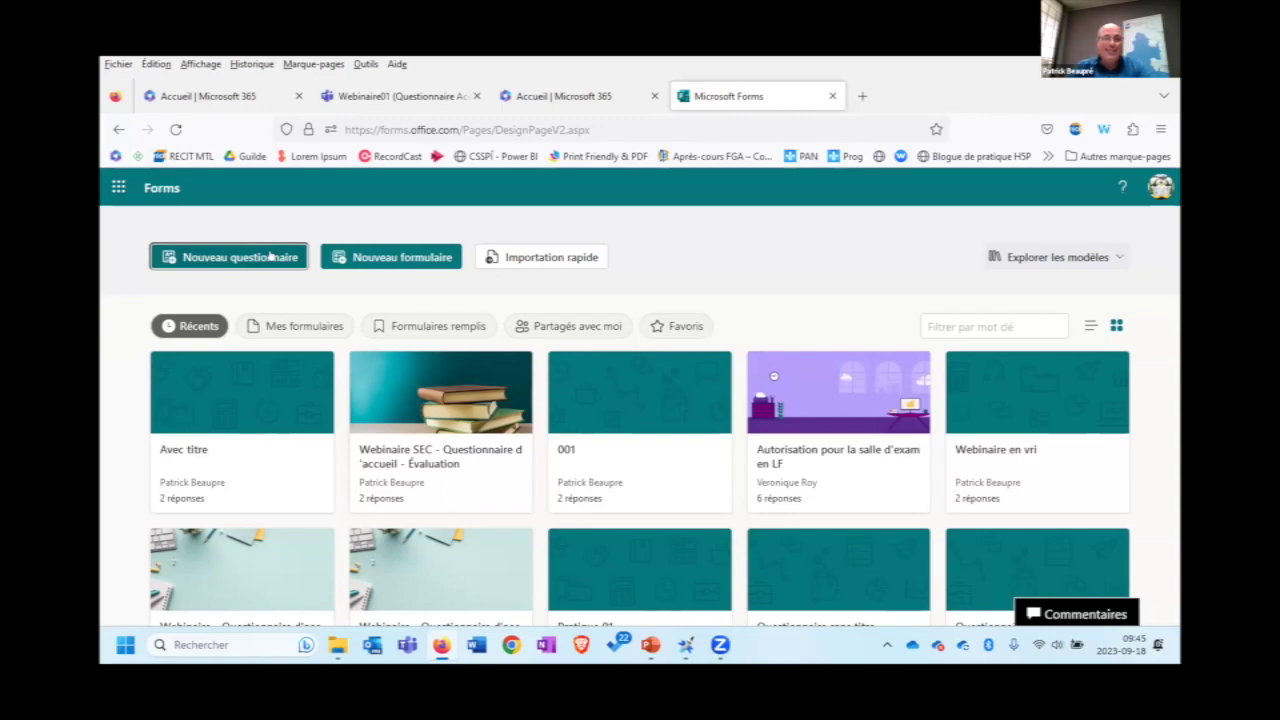
Create a new blank form titled 'Webinaire 01' and start adding a question.
left_click(395, 257)
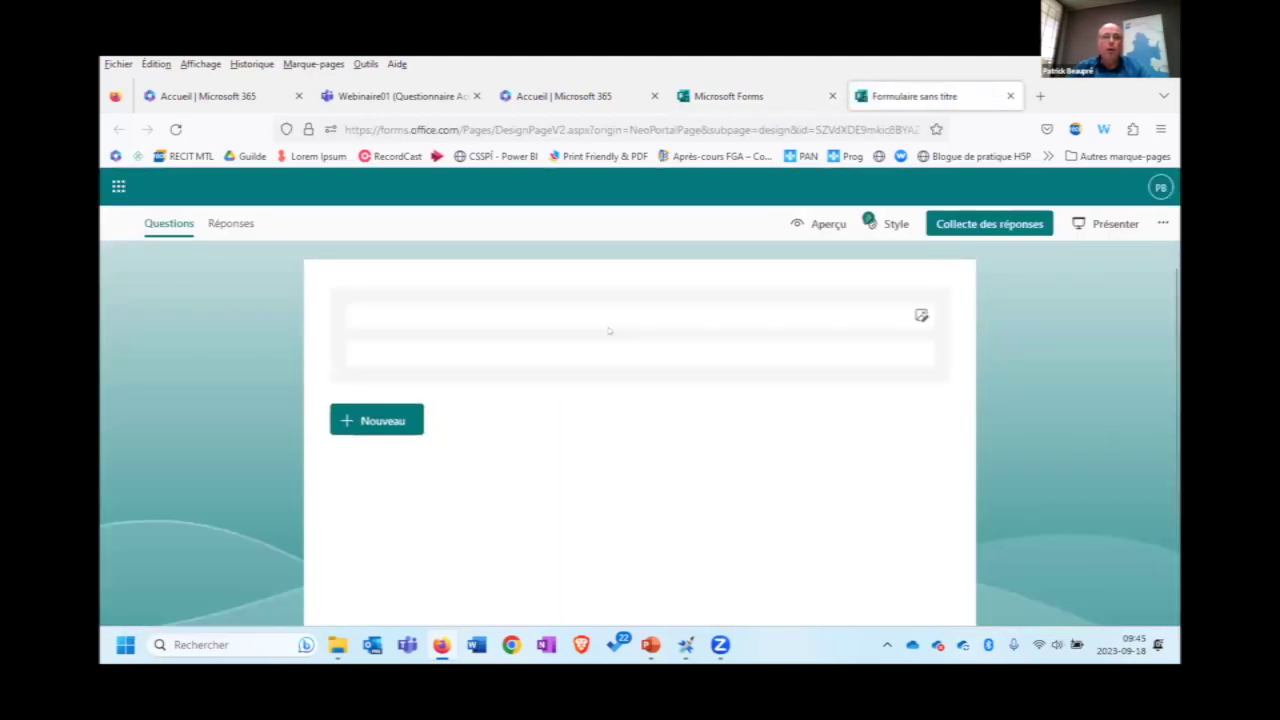
type("Webi")
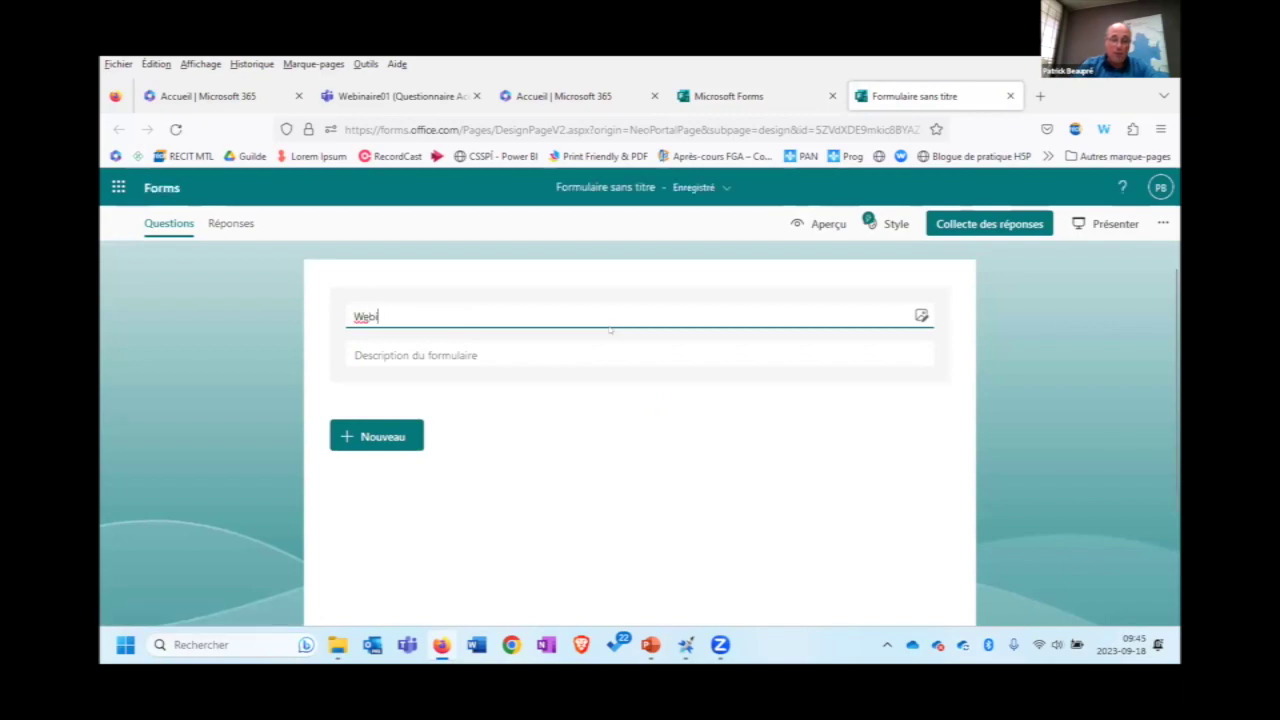
type("naire 01")
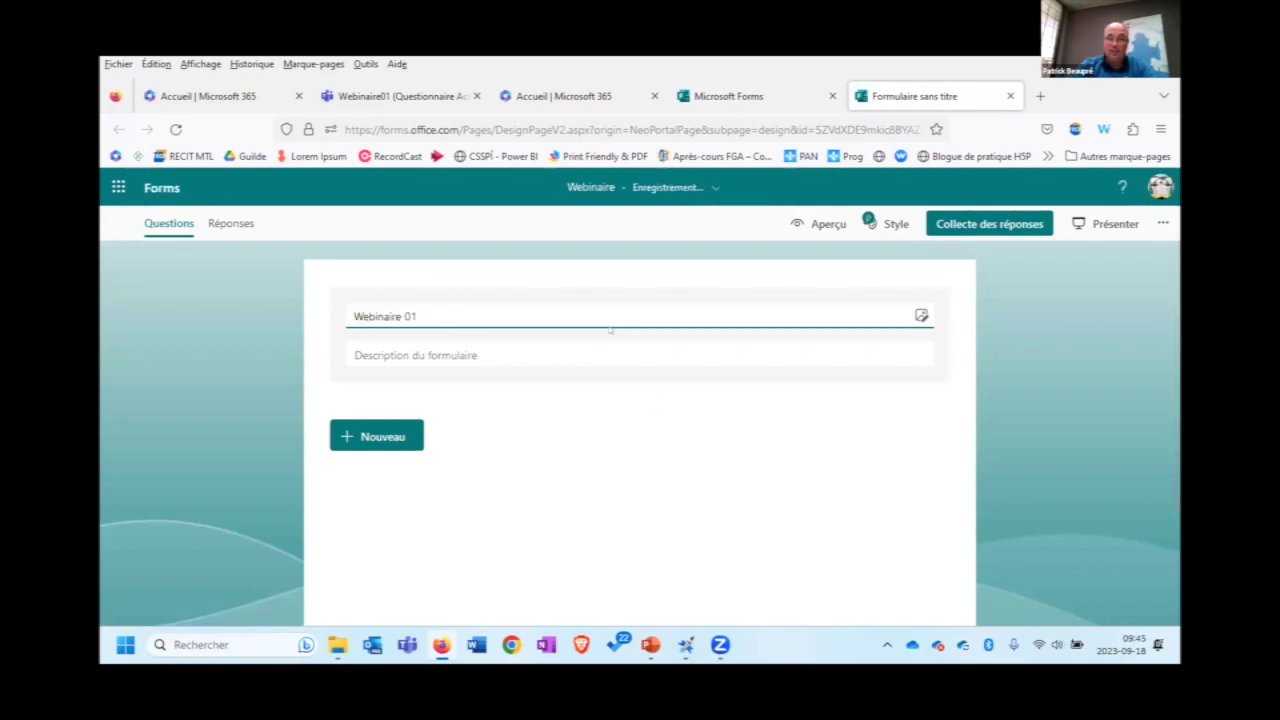
left_click(600, 482)
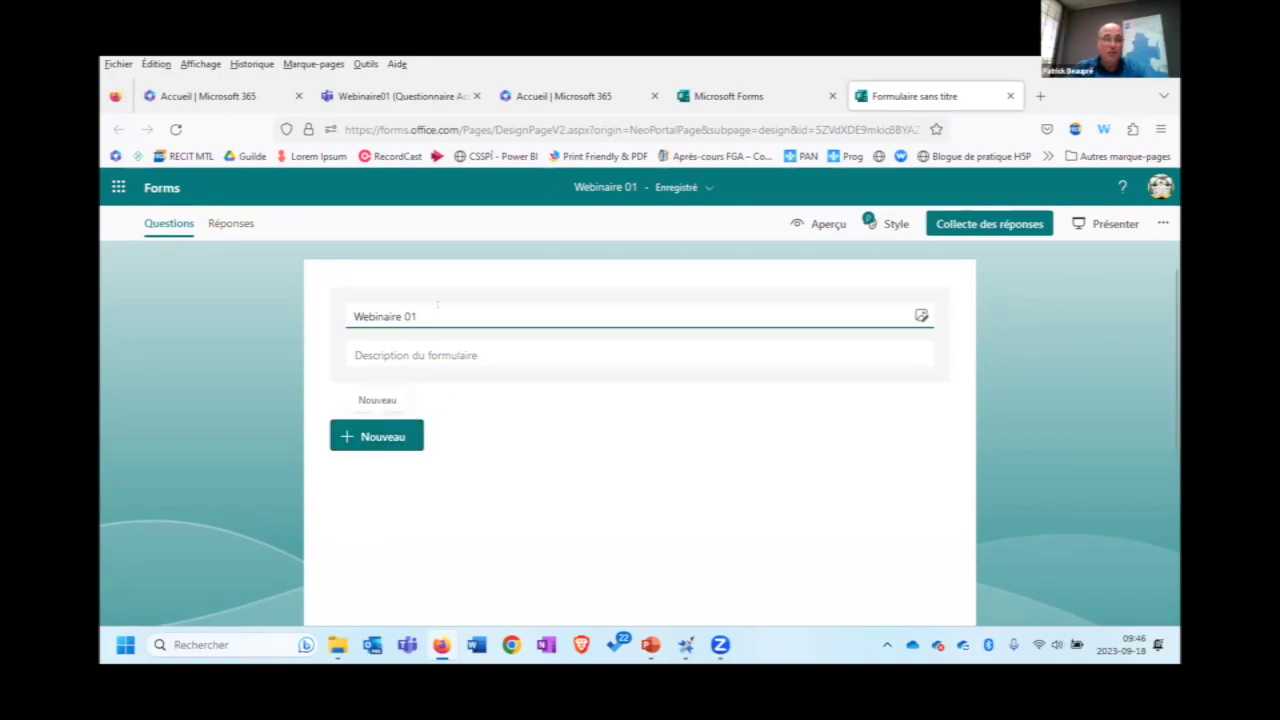
left_click(374, 437)
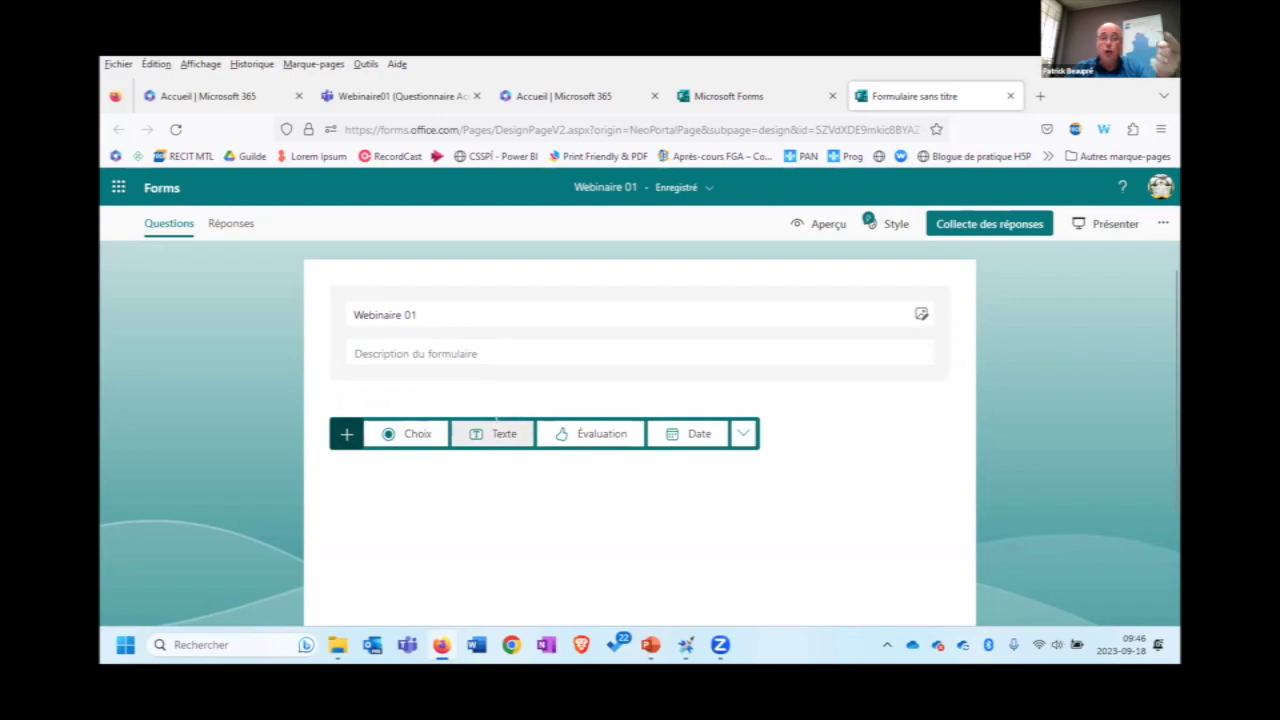
Add required text questions 'Prénom' and 'Nom' to the form.
left_click(496, 432)
type("Prénom")
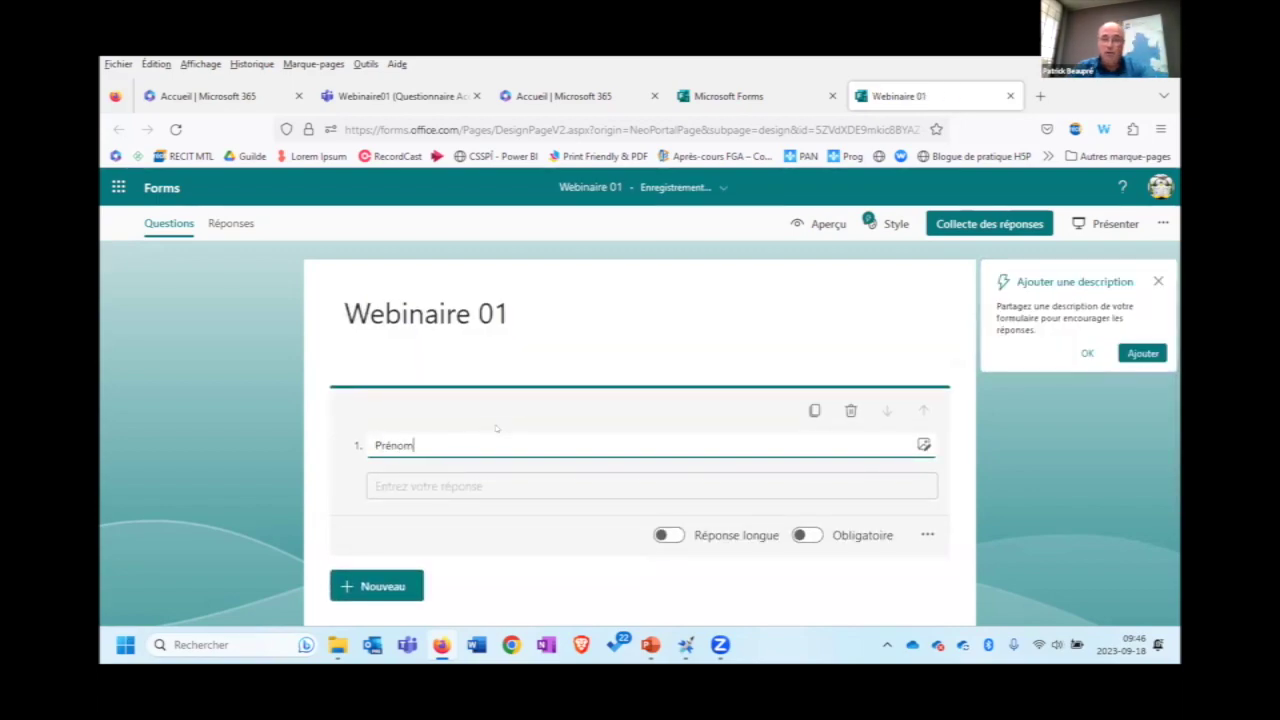
left_click(807, 535)
scroll(585, 478, "down", 1)
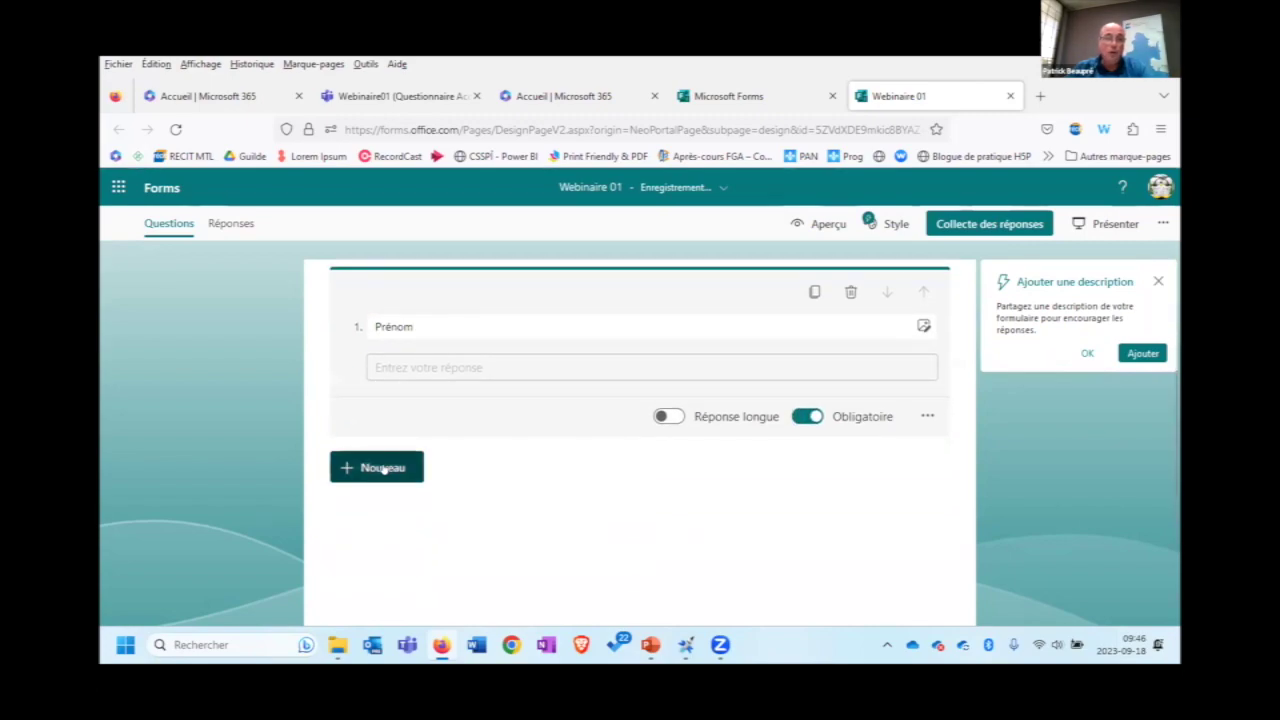
left_click(380, 467)
left_click(504, 467)
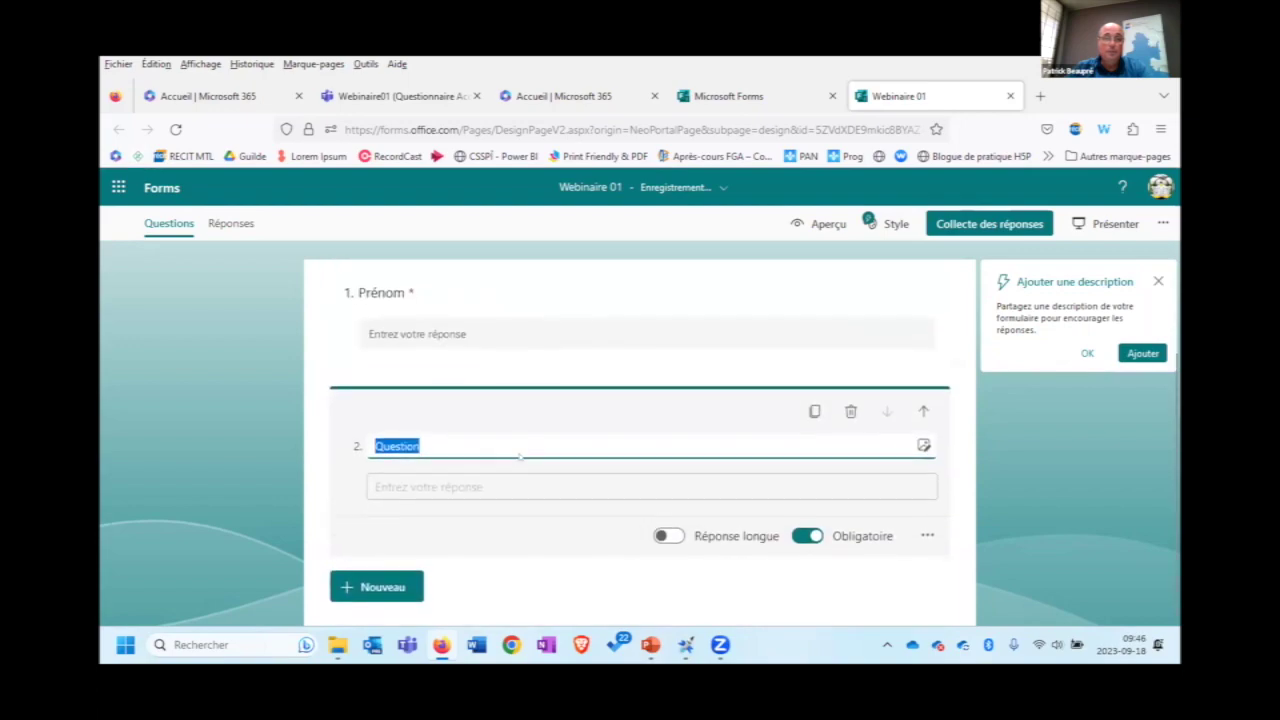
type("Nom")
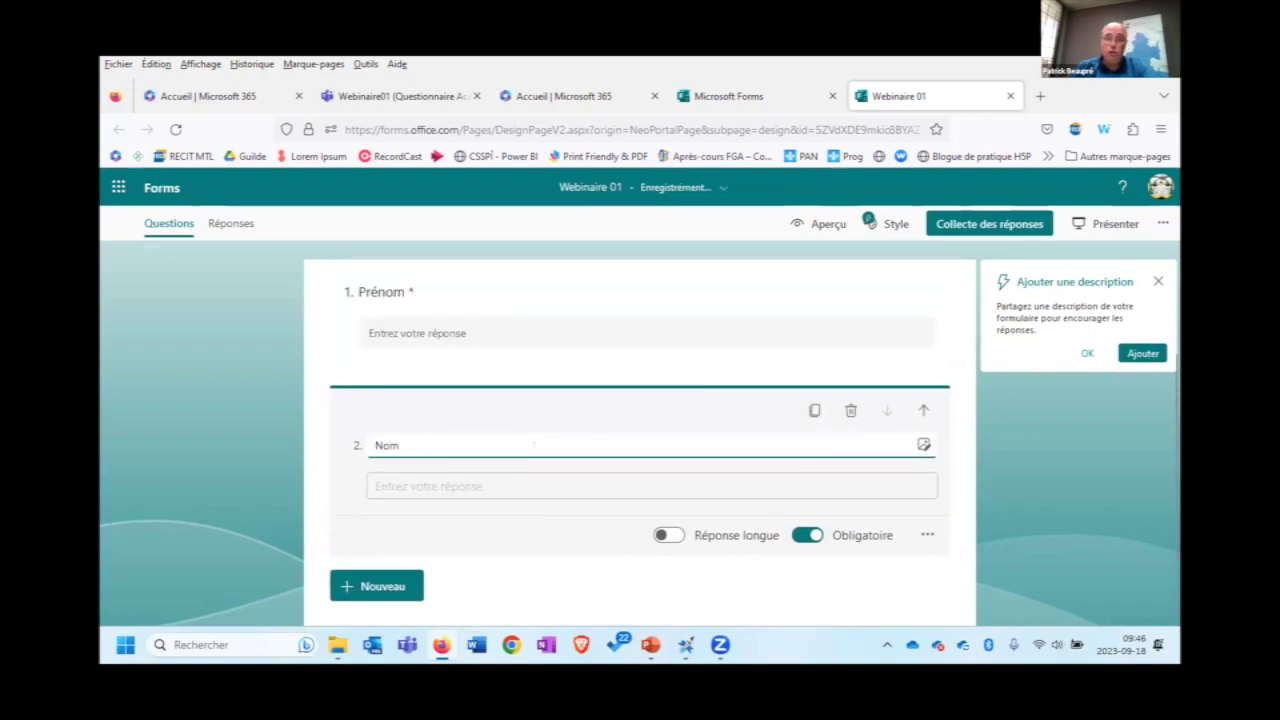
scroll(573, 469, "down", 2)
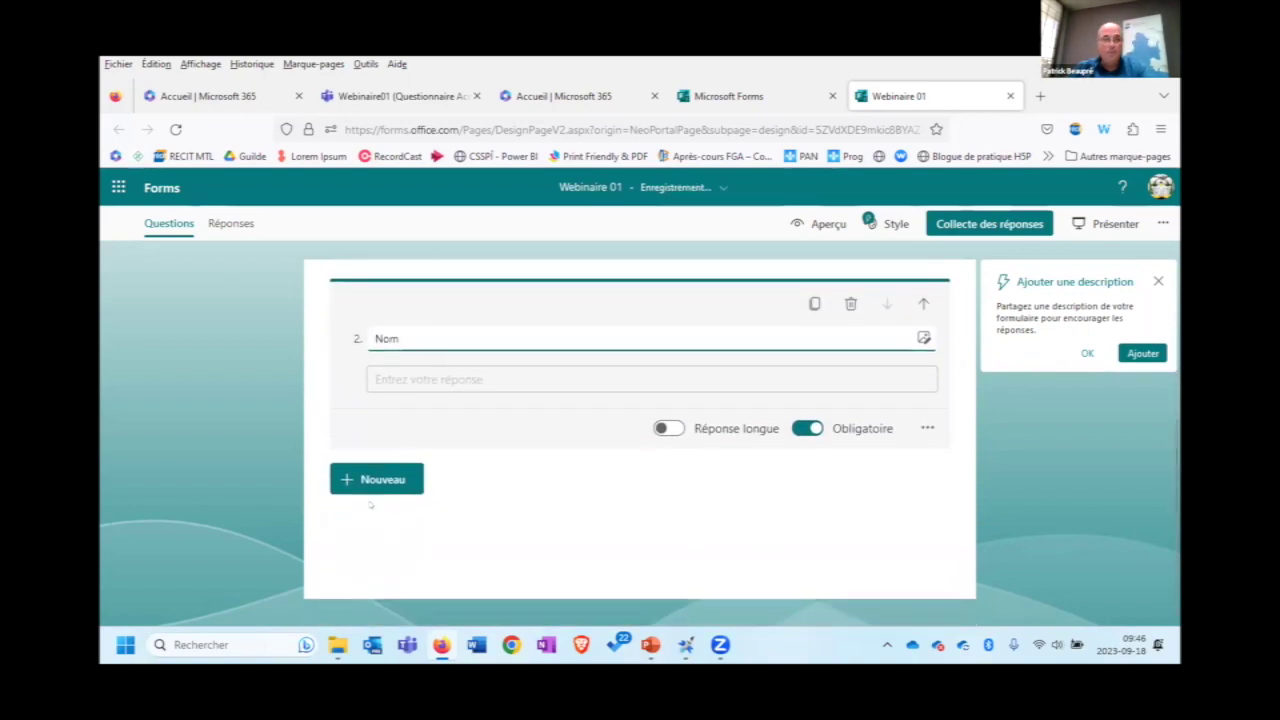
left_click(377, 481)
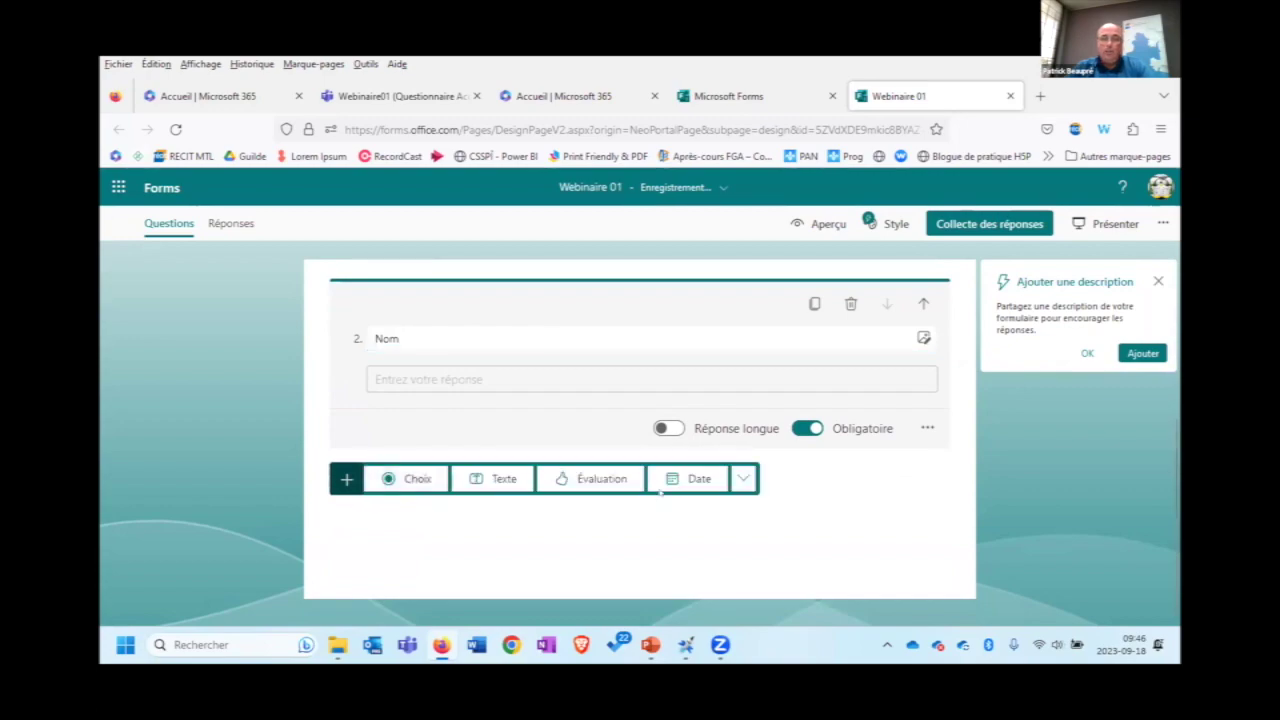
left_click(418, 480)
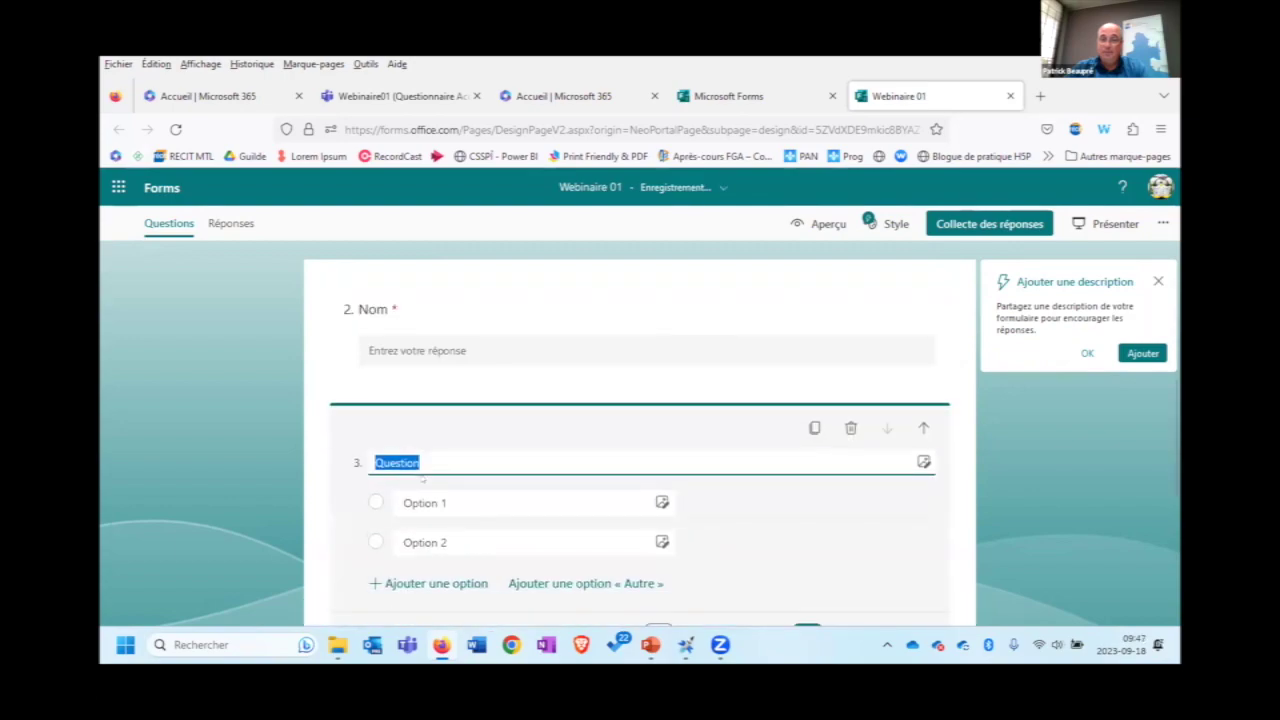
type("Pos")
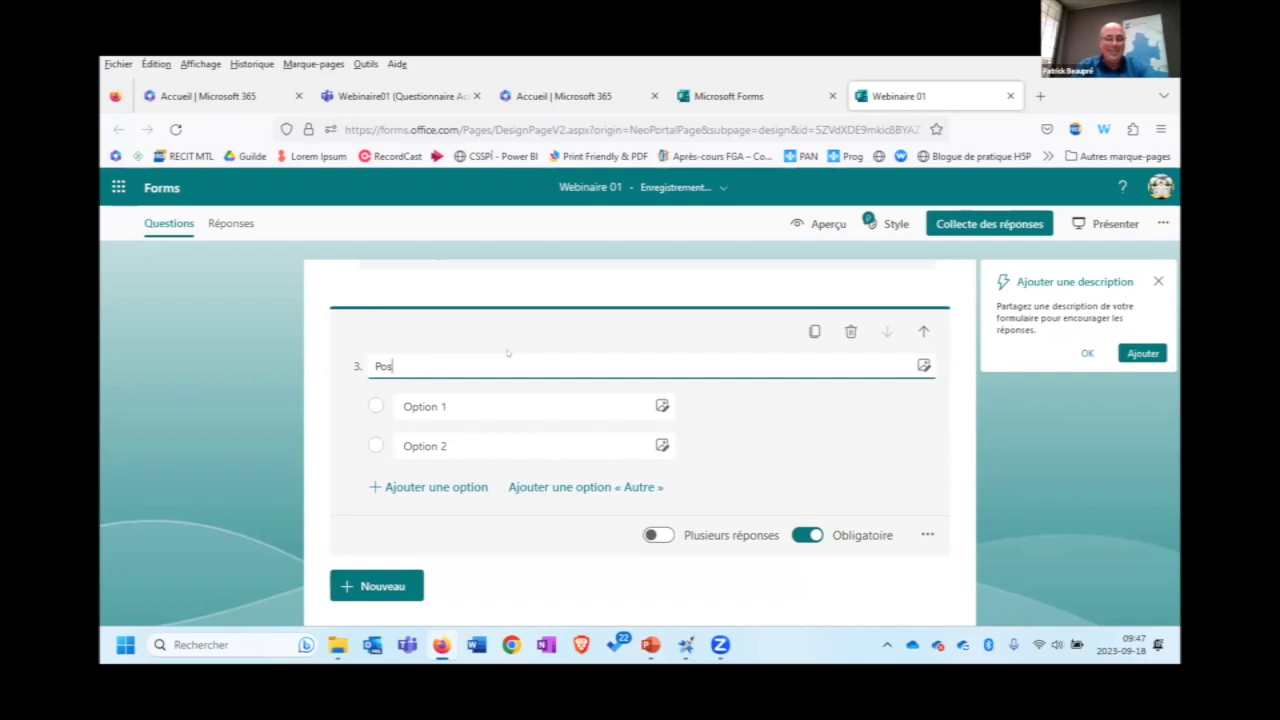
type("te")
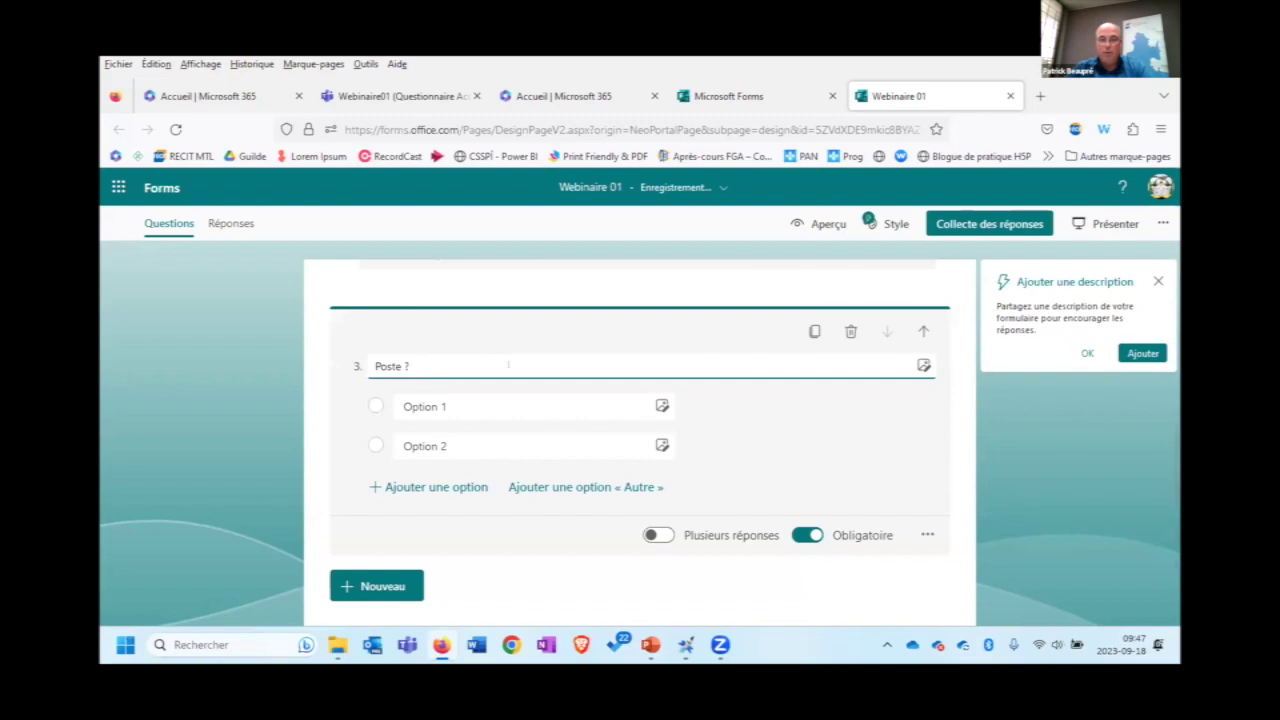
left_click(514, 401)
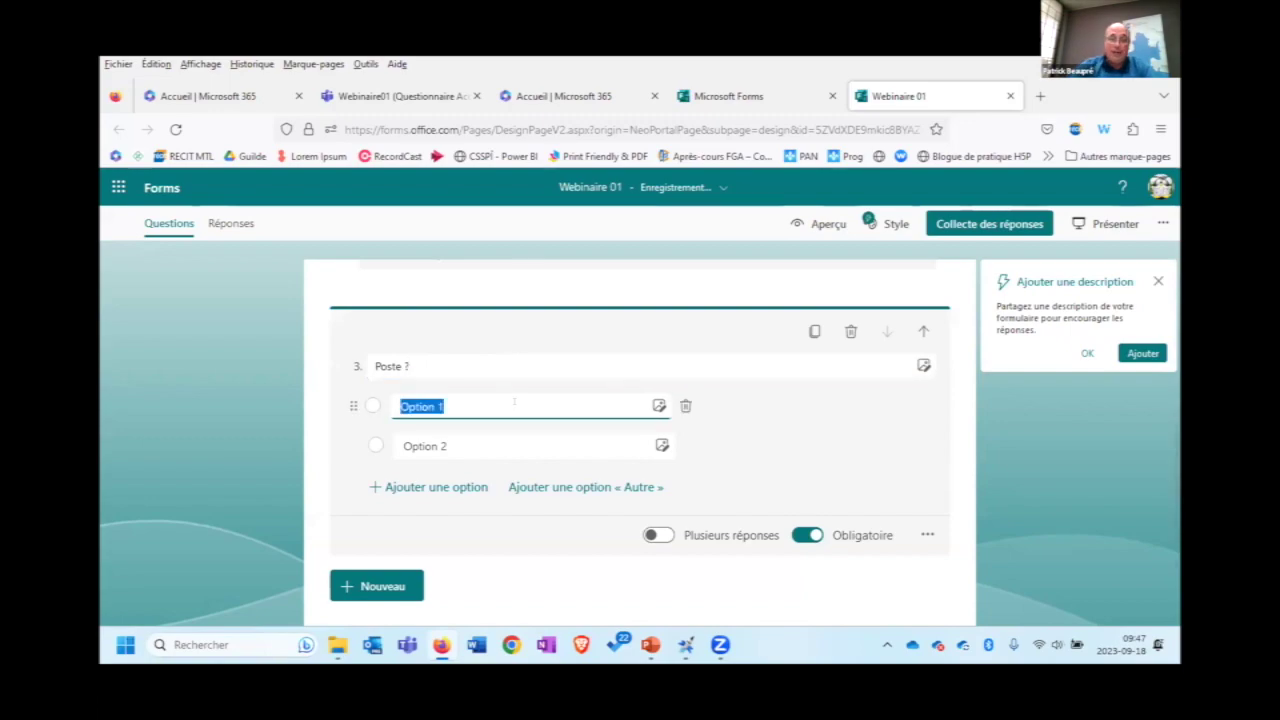
type("CO")
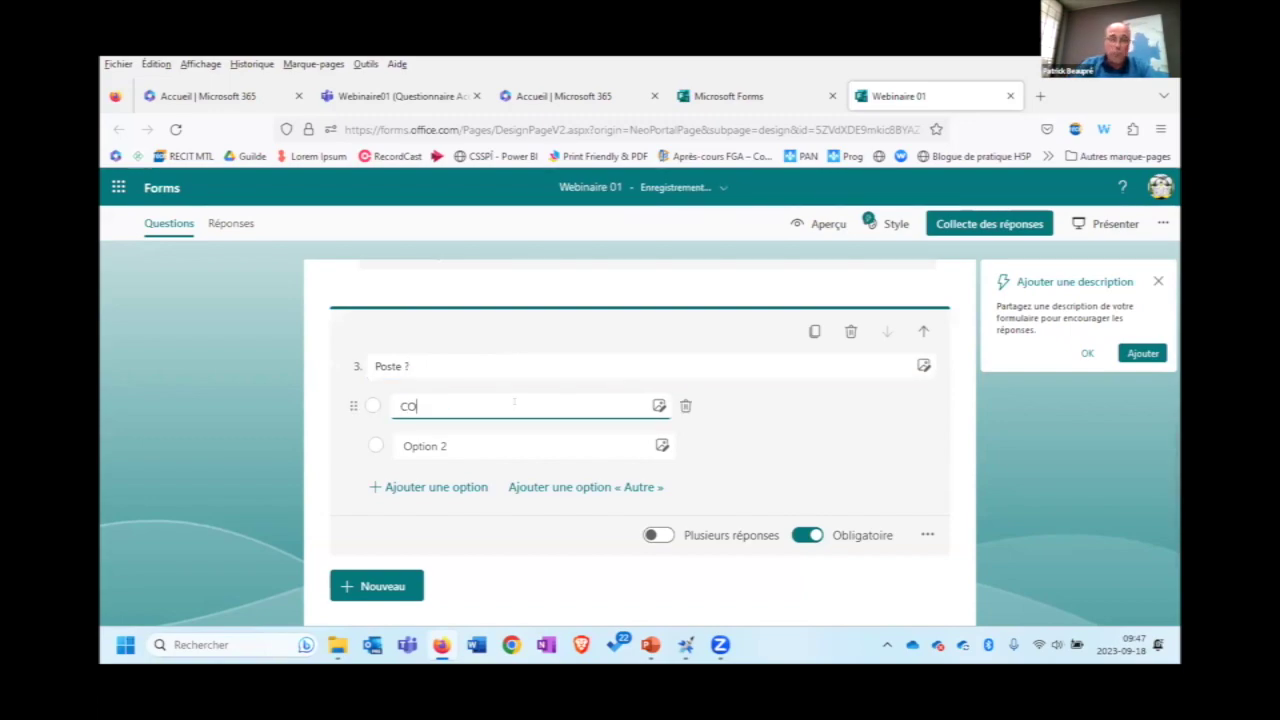
key("Return")
type("CP")
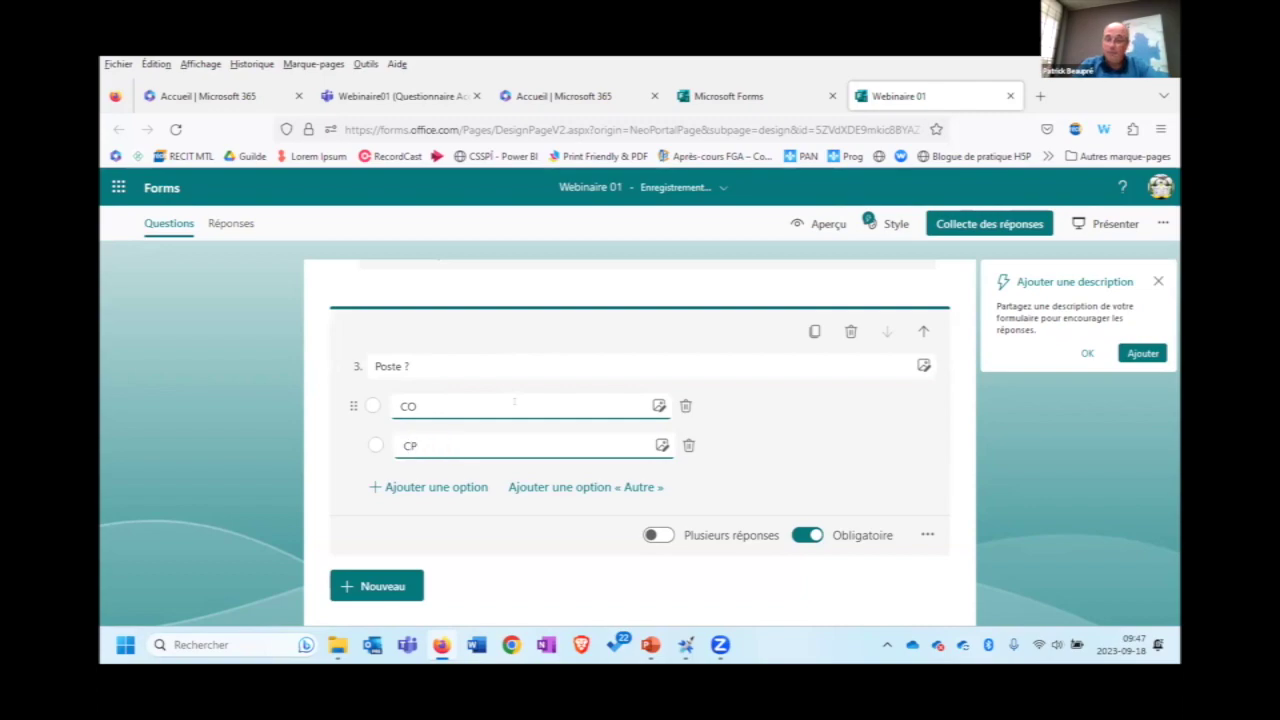
key("Return")
type("TTS")
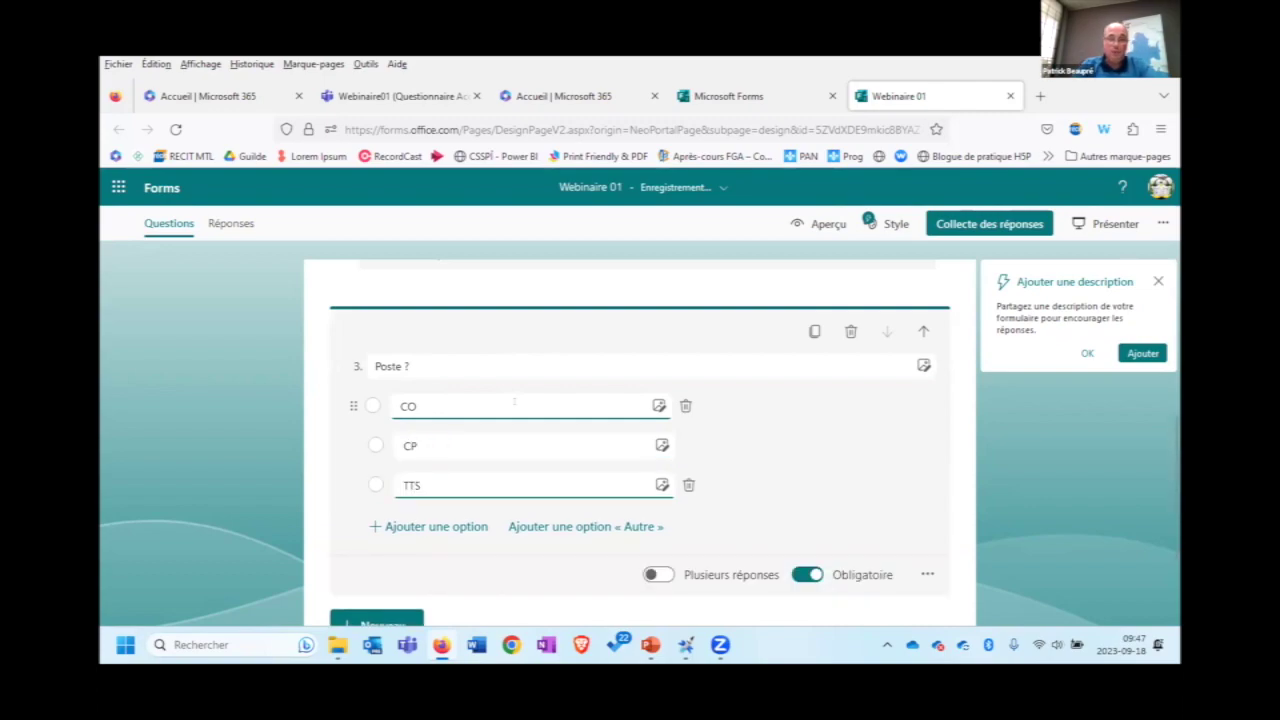
key("Return")
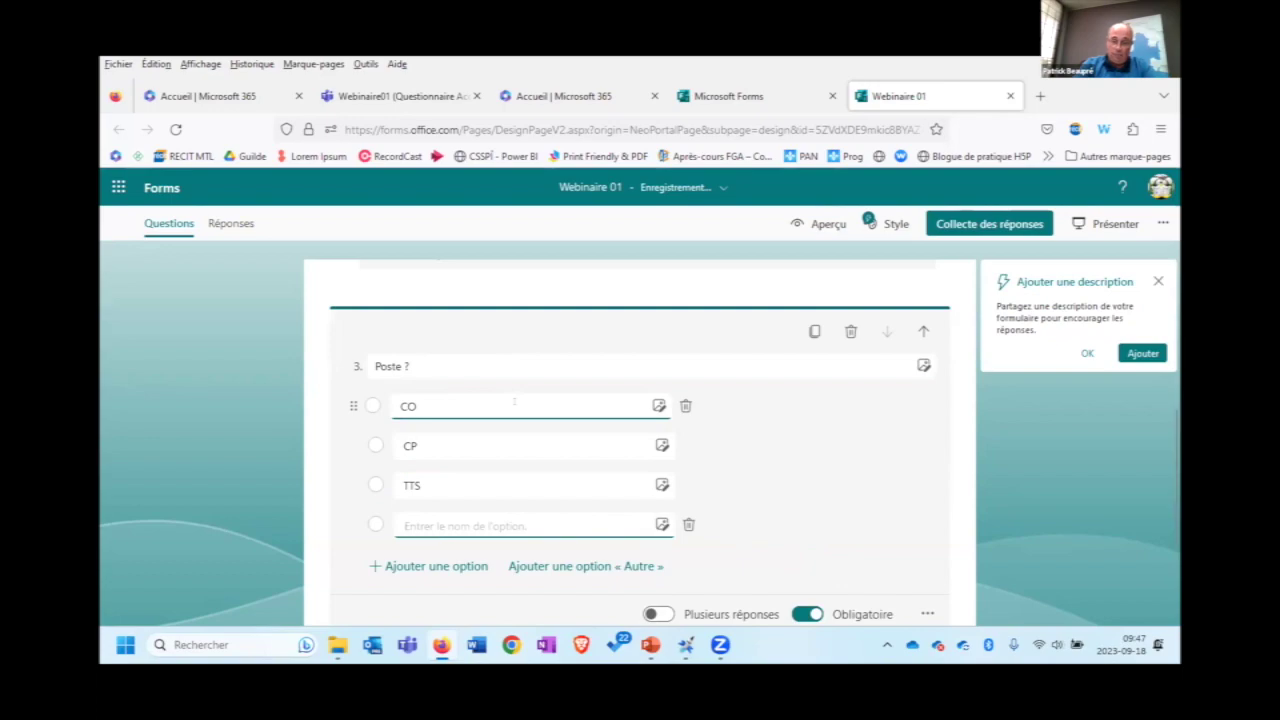
type("Personnel enseignan")
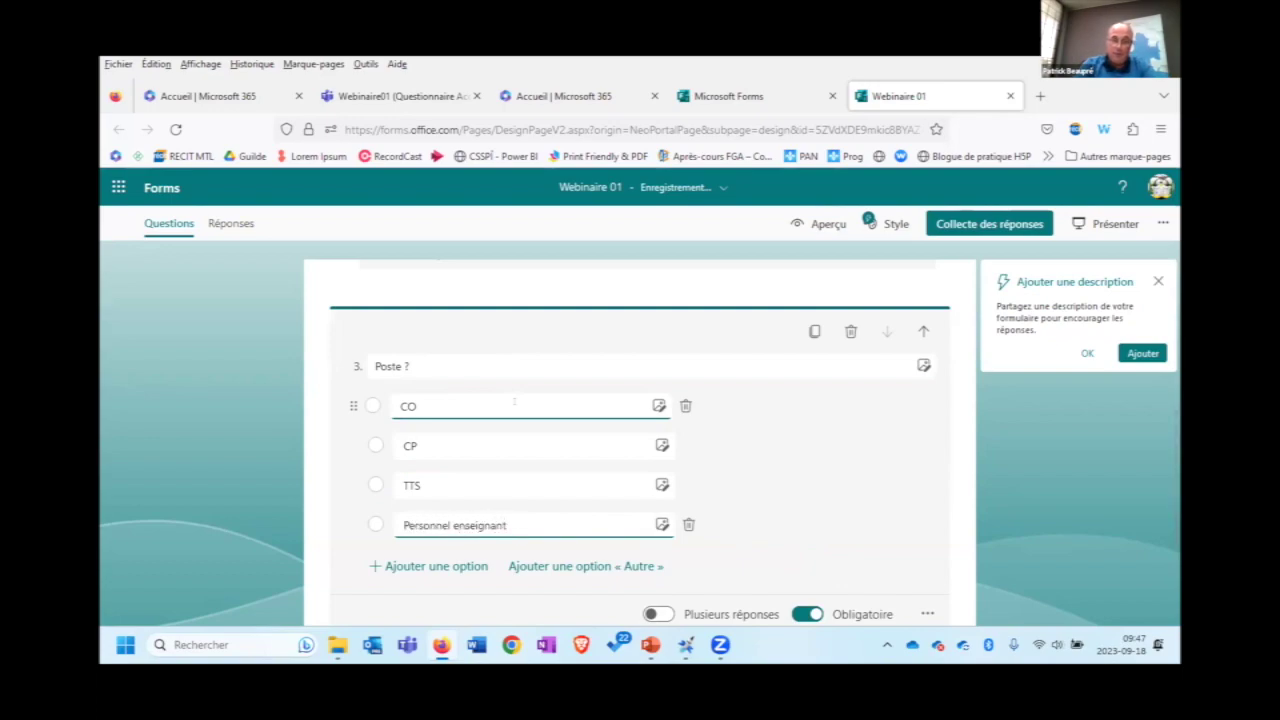
type("t")
key("Return")
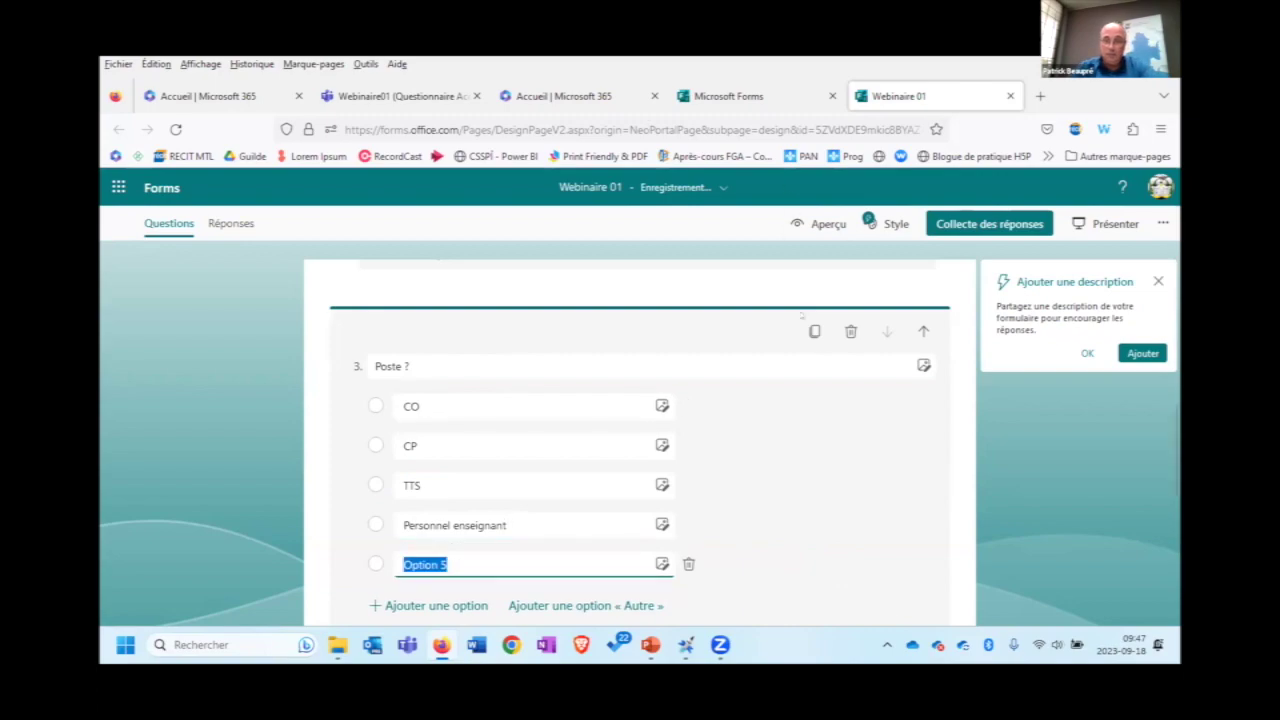
scroll(710, 368, "down", 3)
type("di")
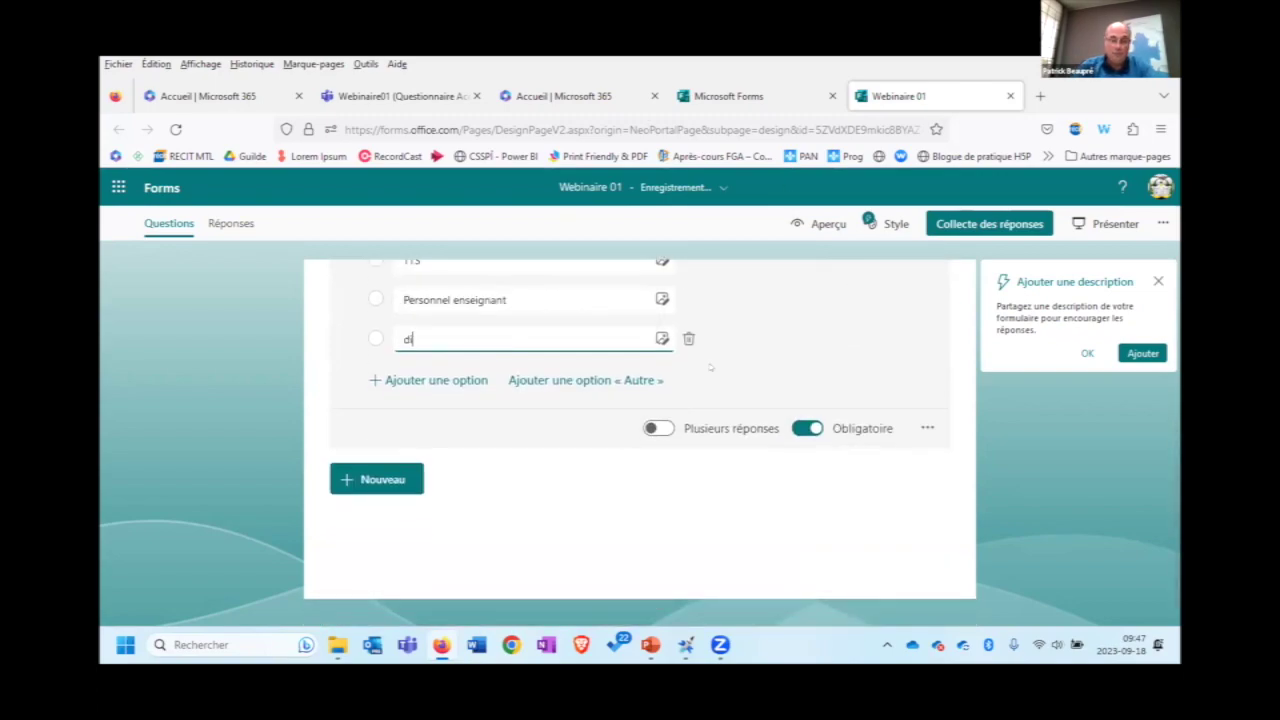
type("rection")
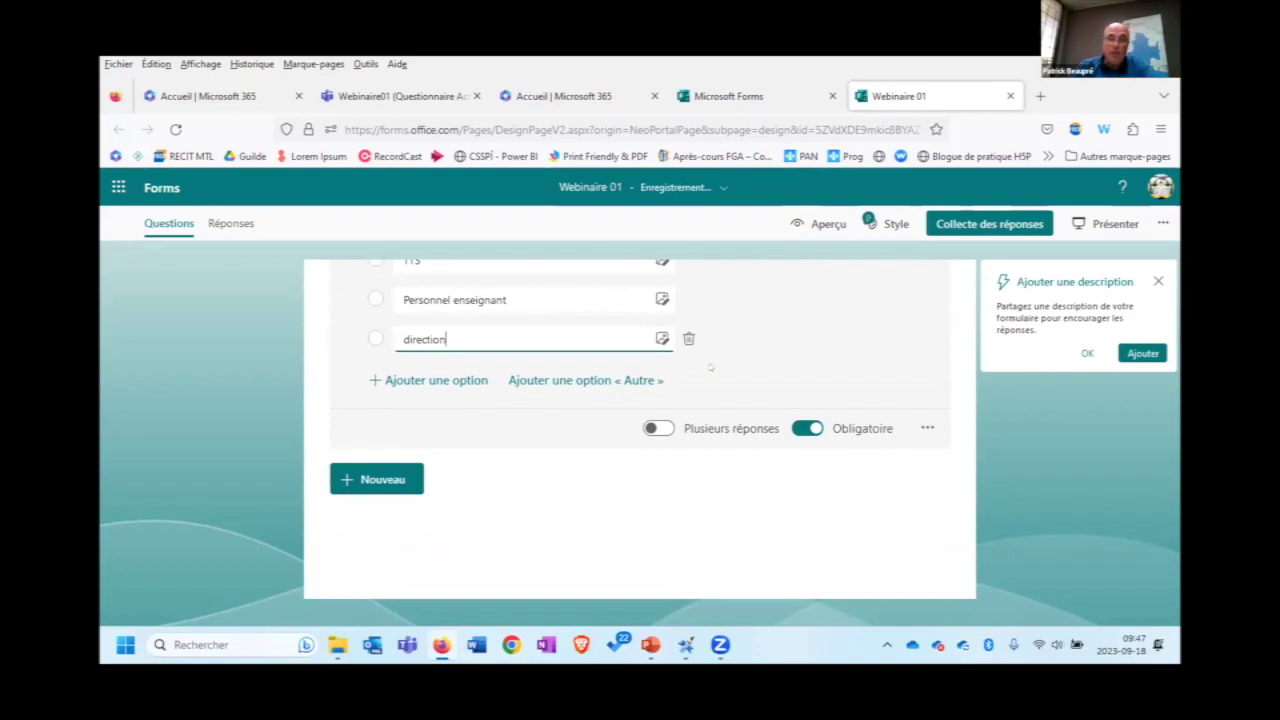
left_click(636, 381)
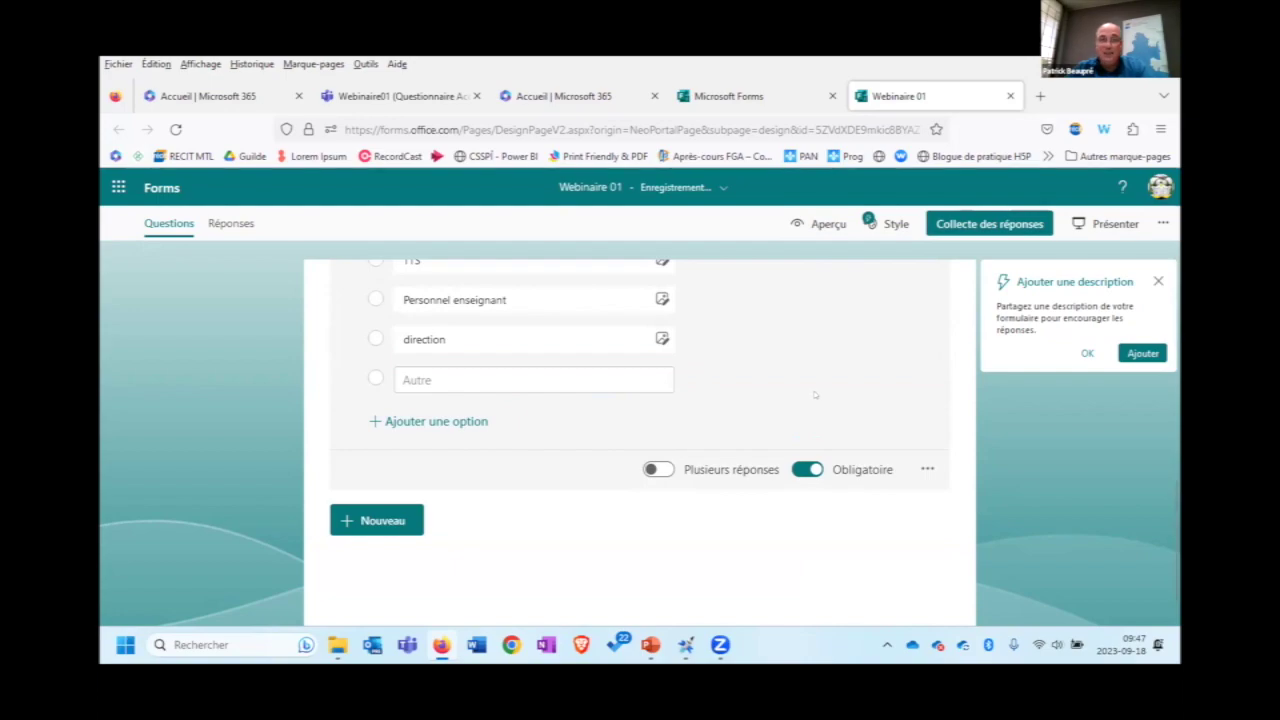
left_click(928, 468)
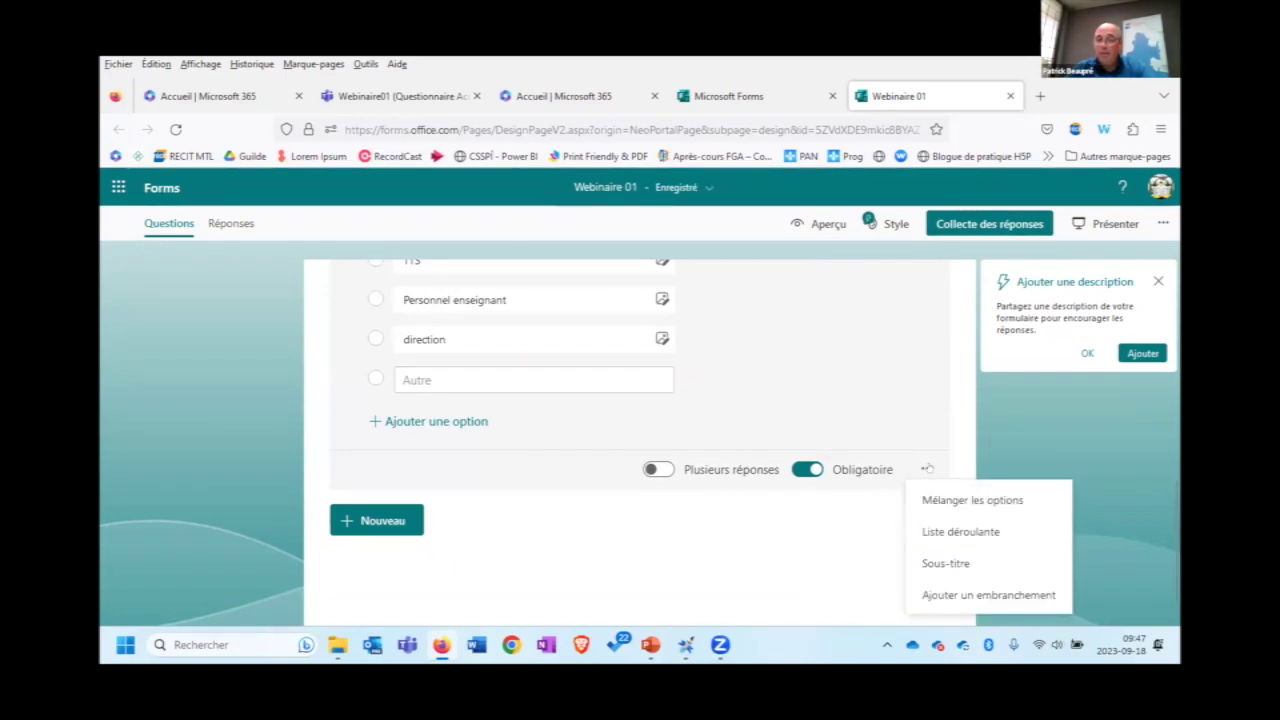
scroll(928, 470, "down", 1)
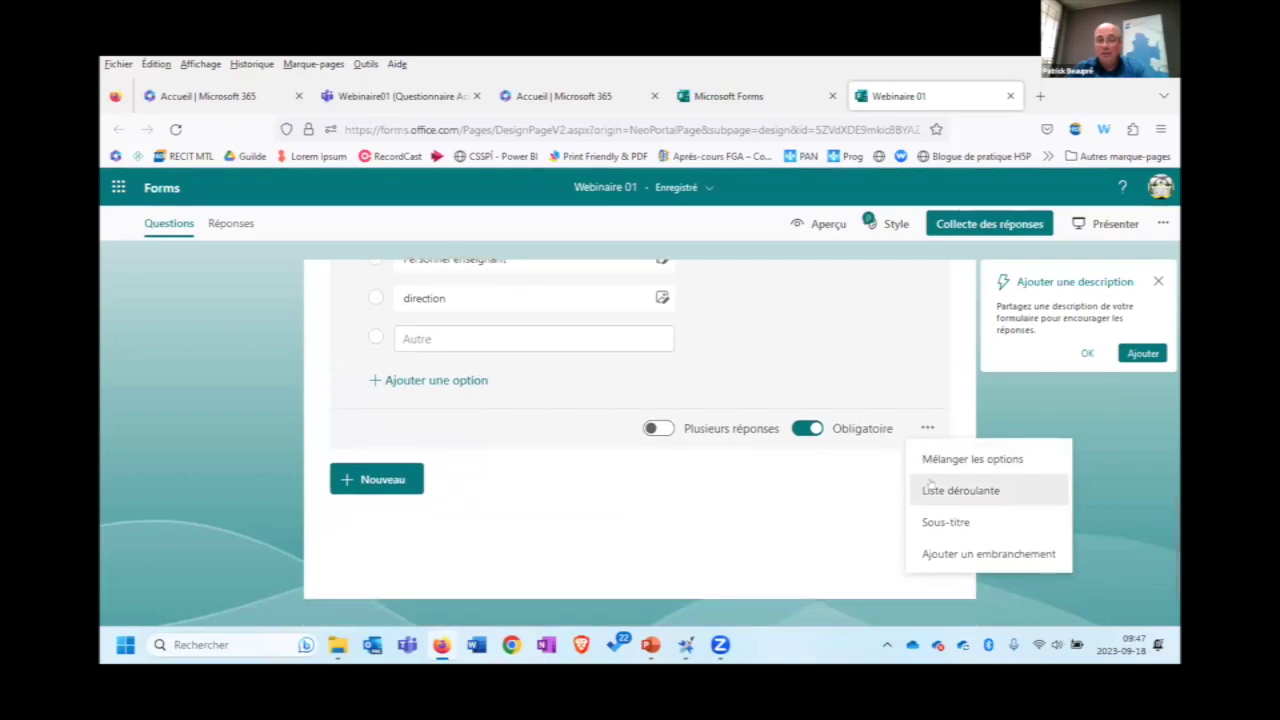
left_click(960, 490)
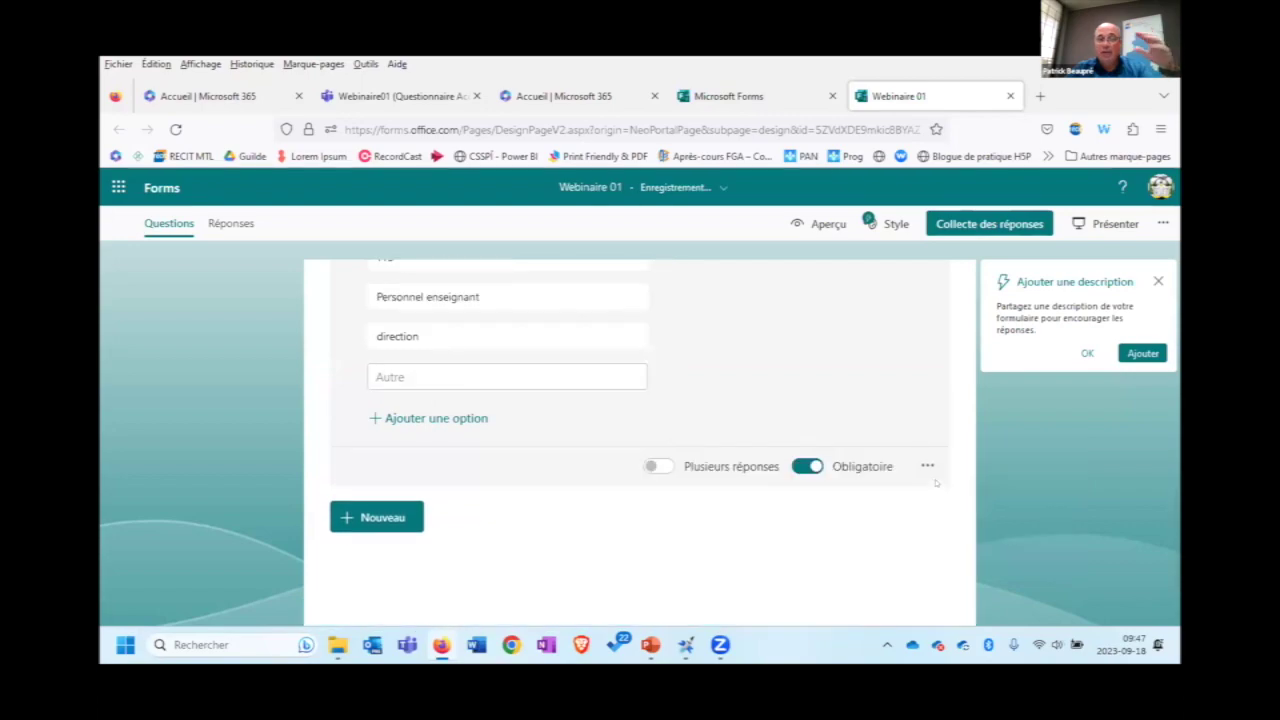
scroll(637, 375, "up", 3)
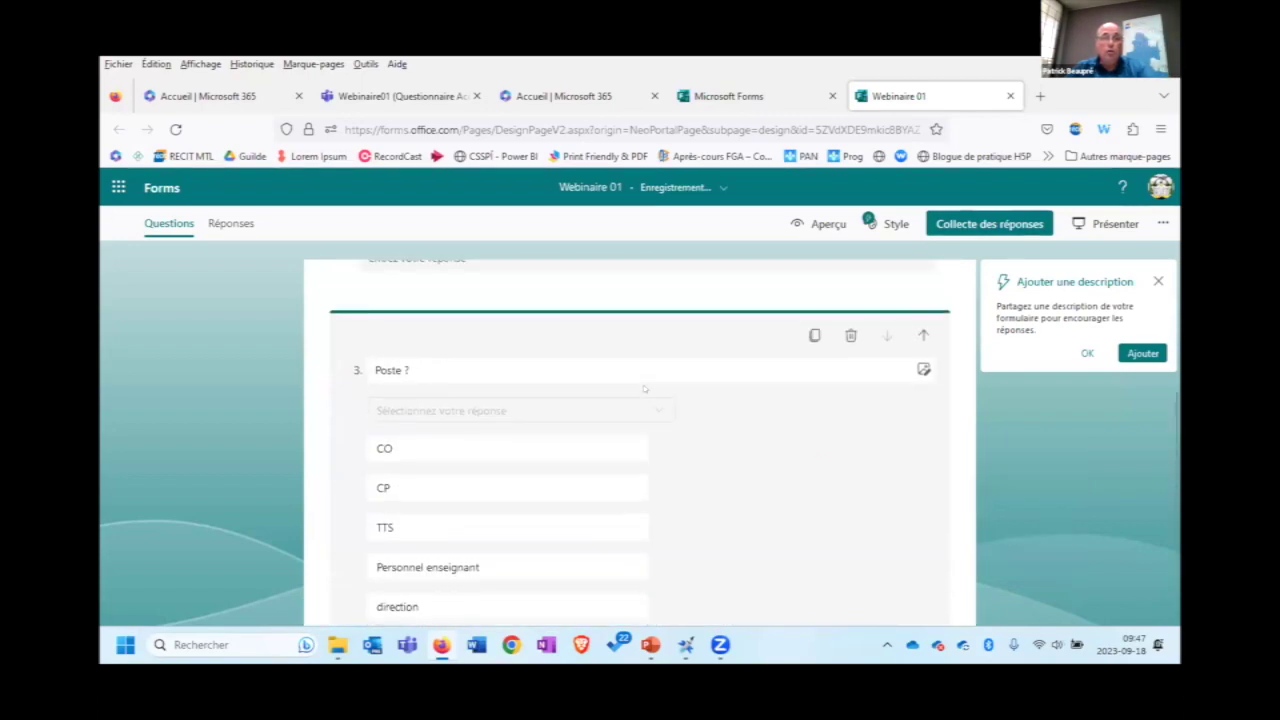
scroll(634, 376, "up", 2)
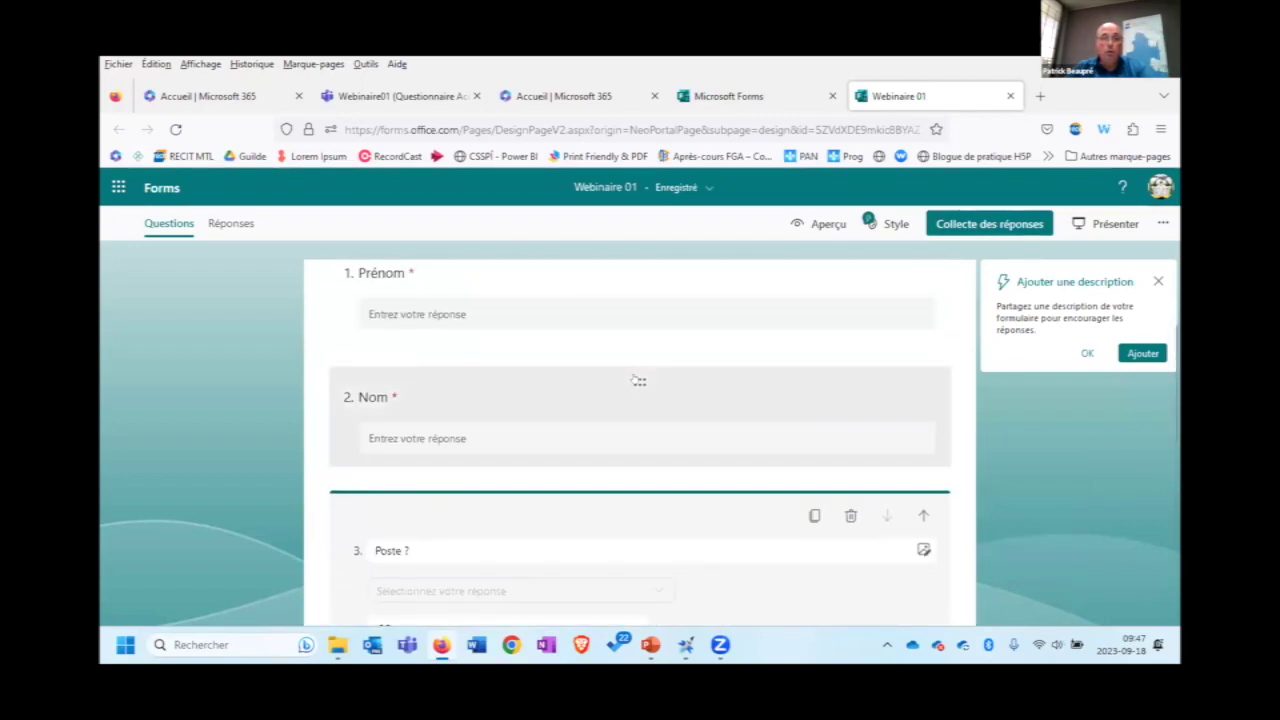
scroll(638, 380, "down", 2)
scroll(544, 465, "down", 3)
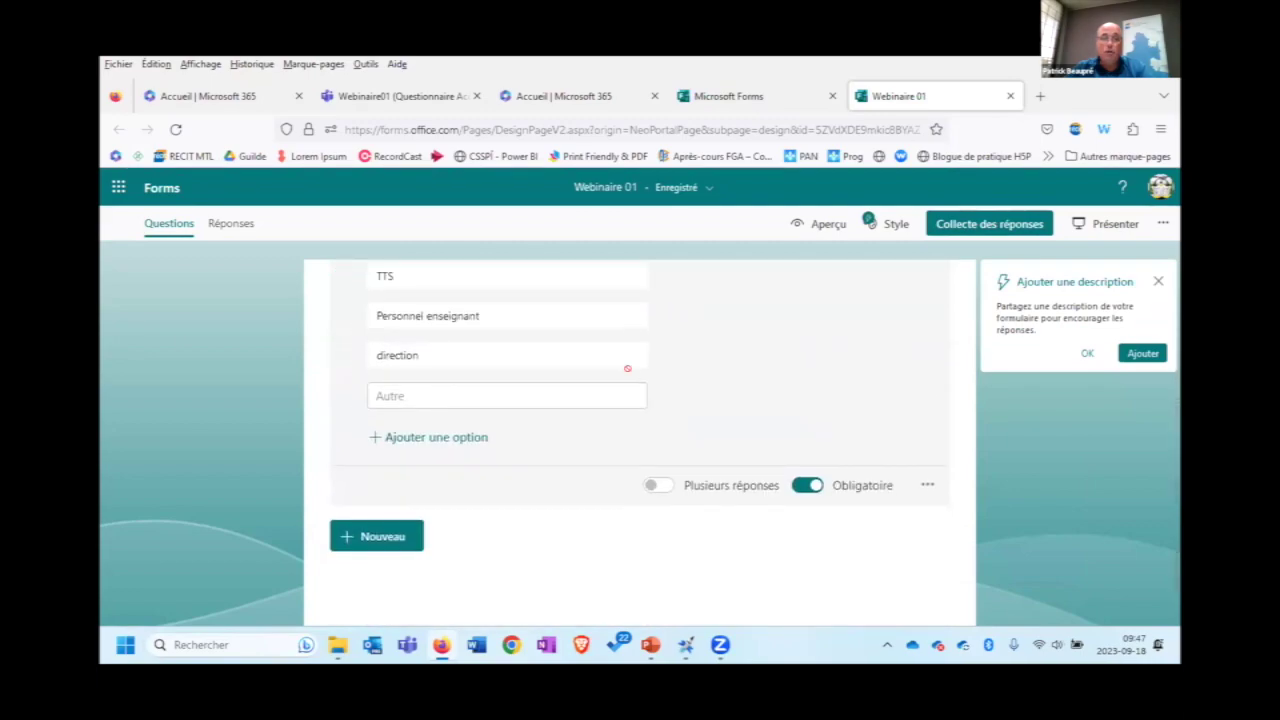
Add a text question titled 'Courriel pro.'.
left_click(372, 517)
left_click(500, 517)
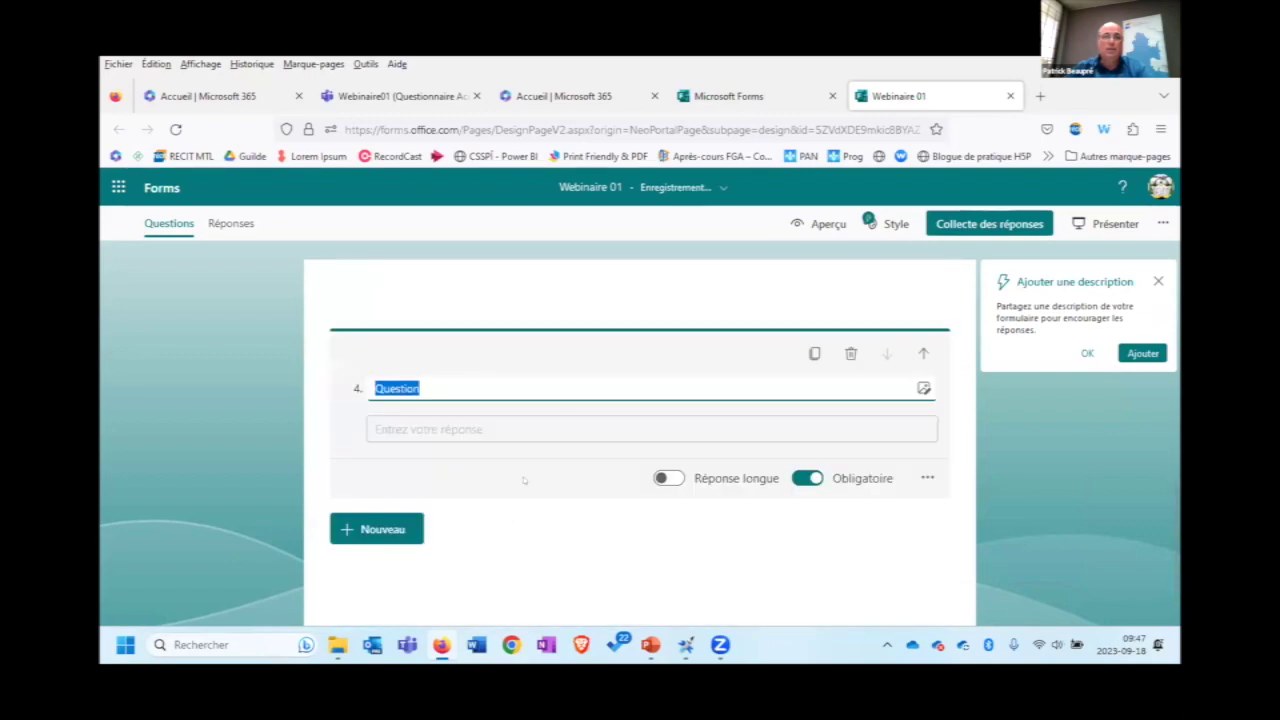
type("Cour")
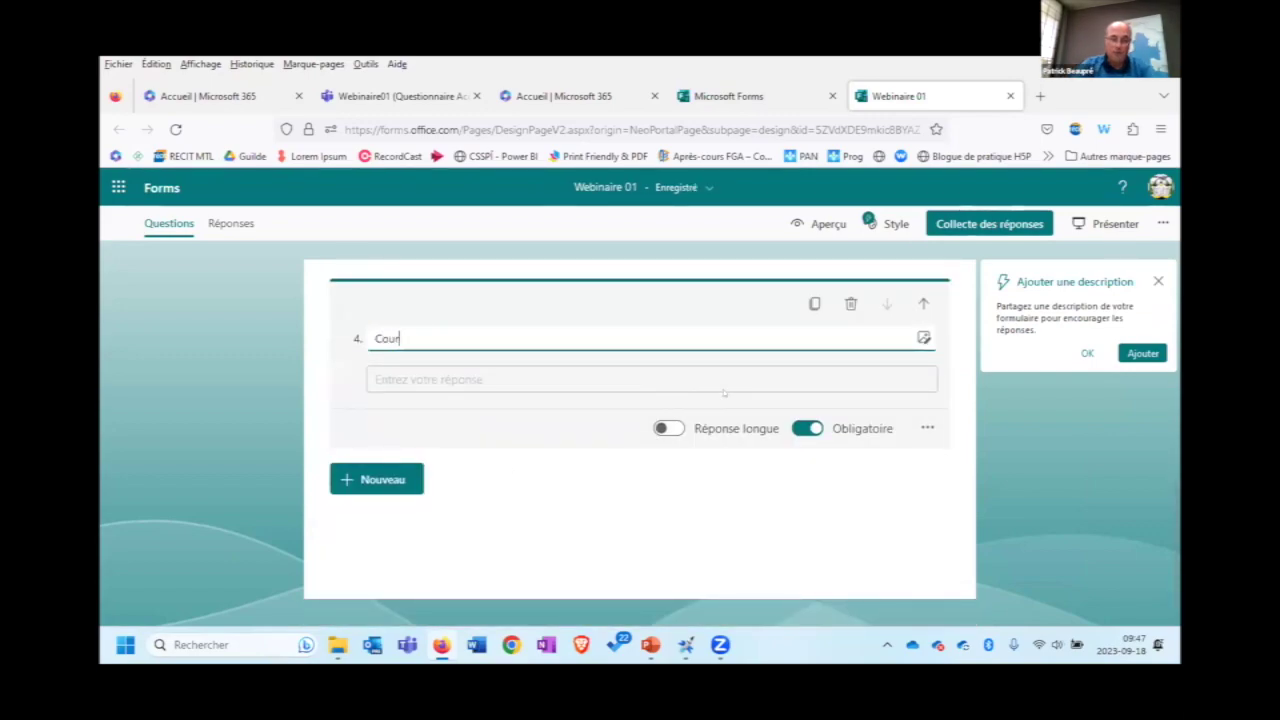
type("riel")
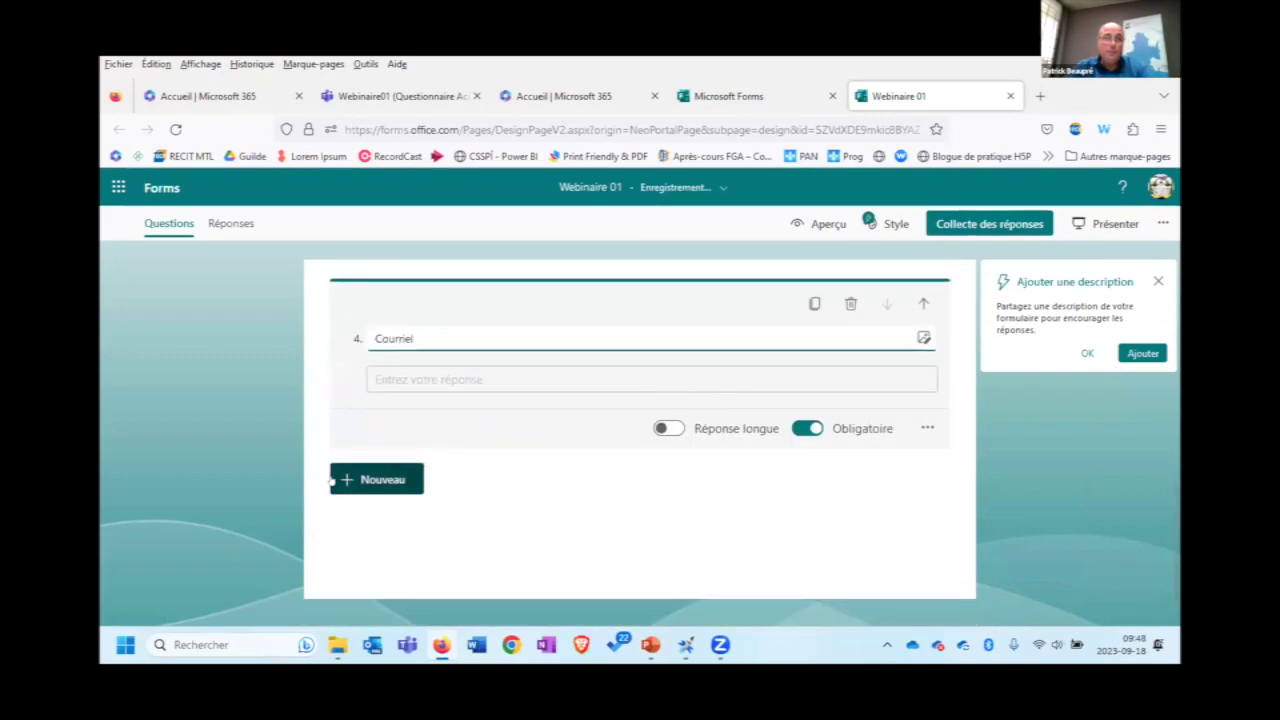
left_click(335, 480)
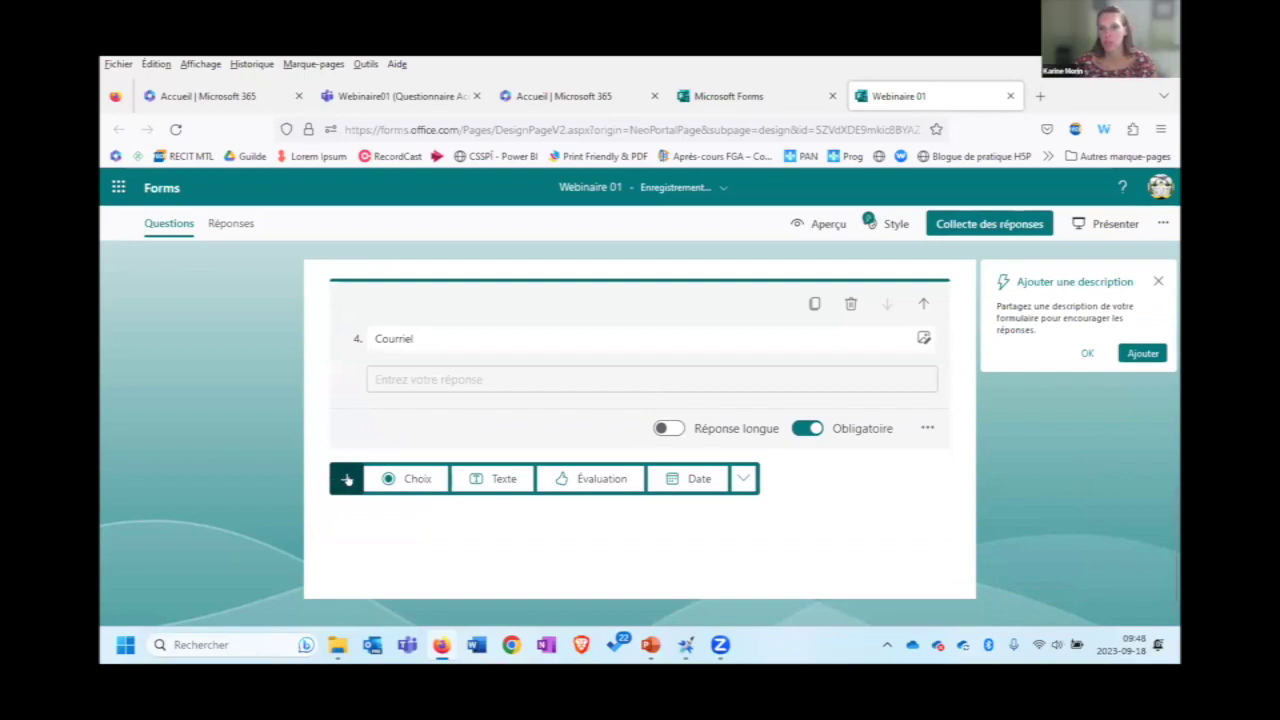
left_click(475, 329)
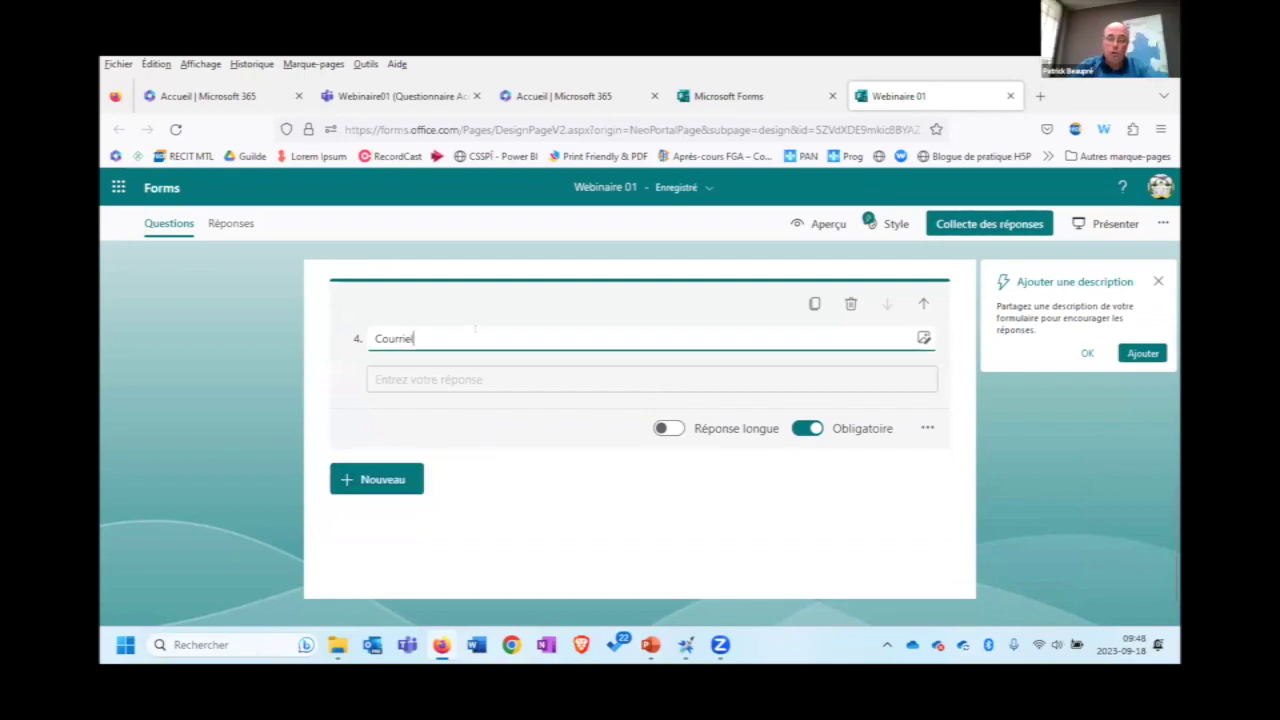
type("pro.")
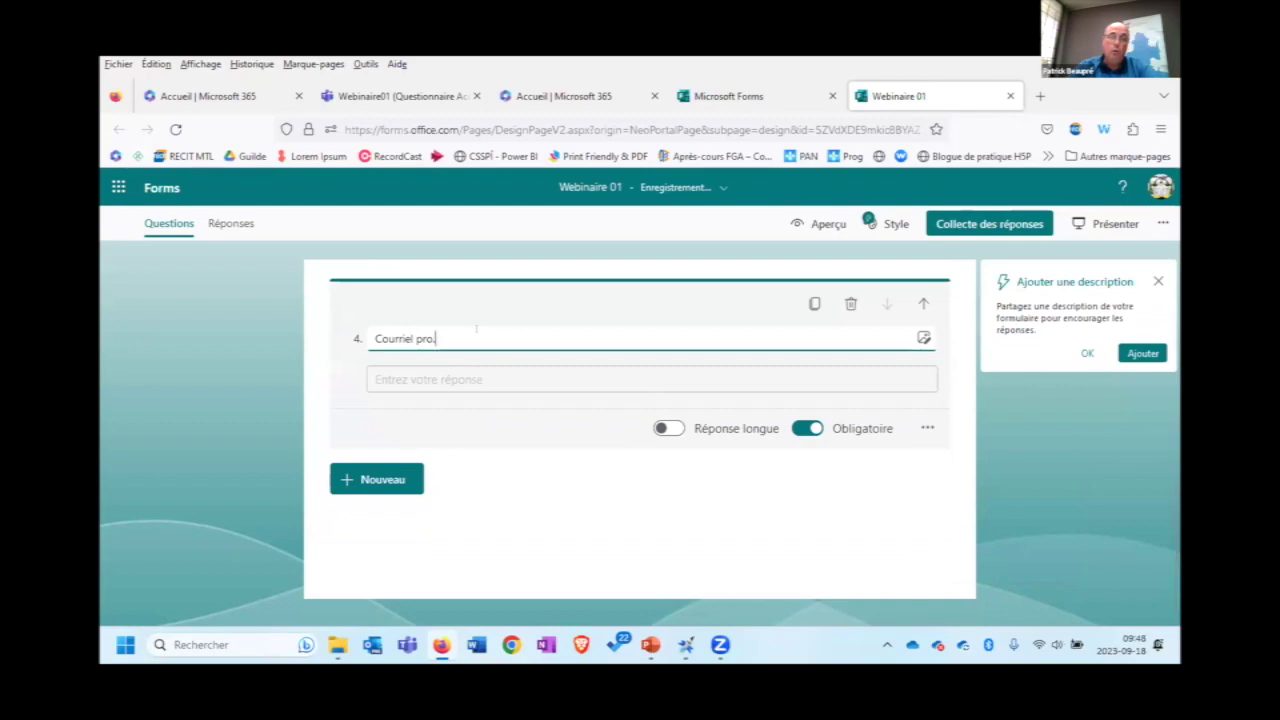
Add an optional text question titled 'Votre CSS'.
left_click(381, 470)
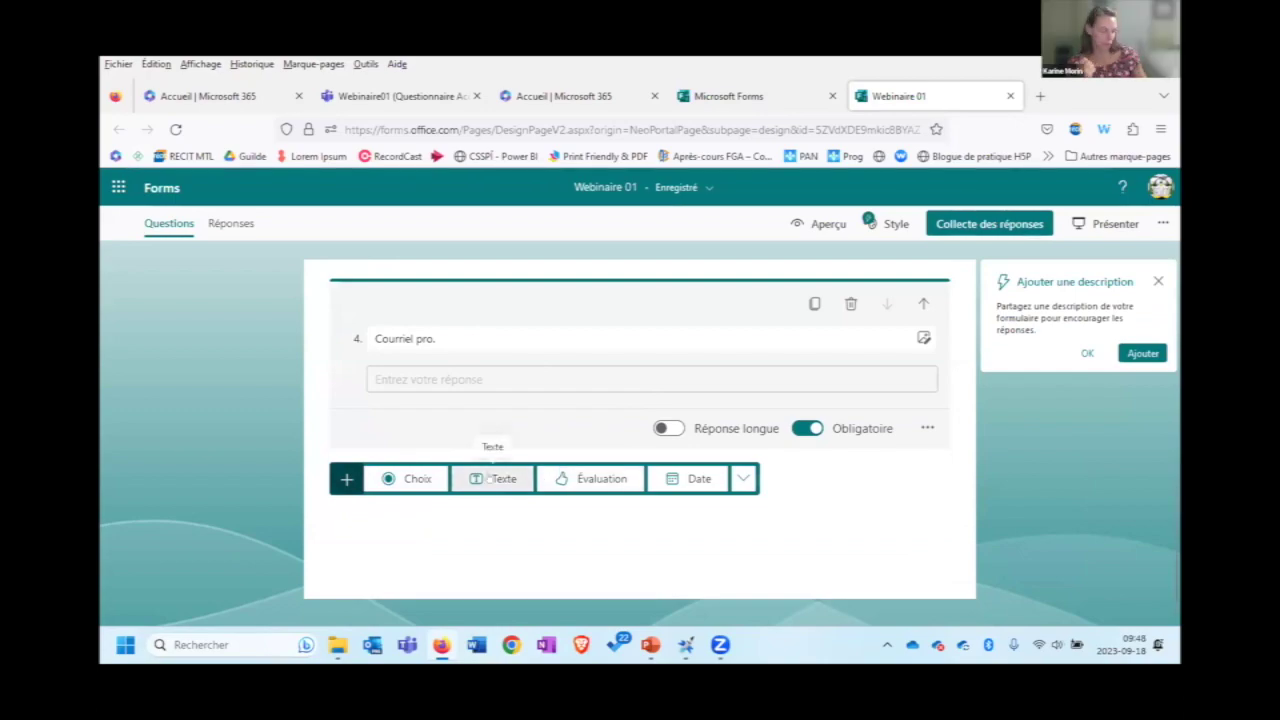
left_click(489, 479)
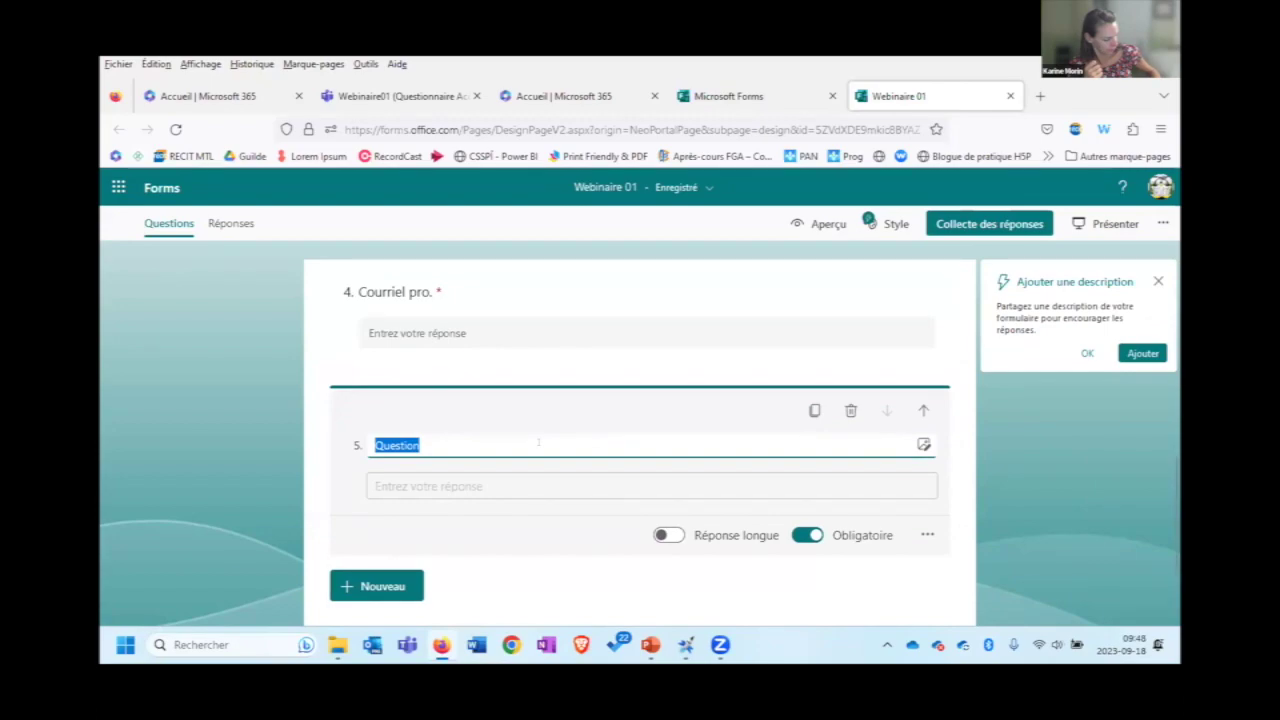
type("Vo")
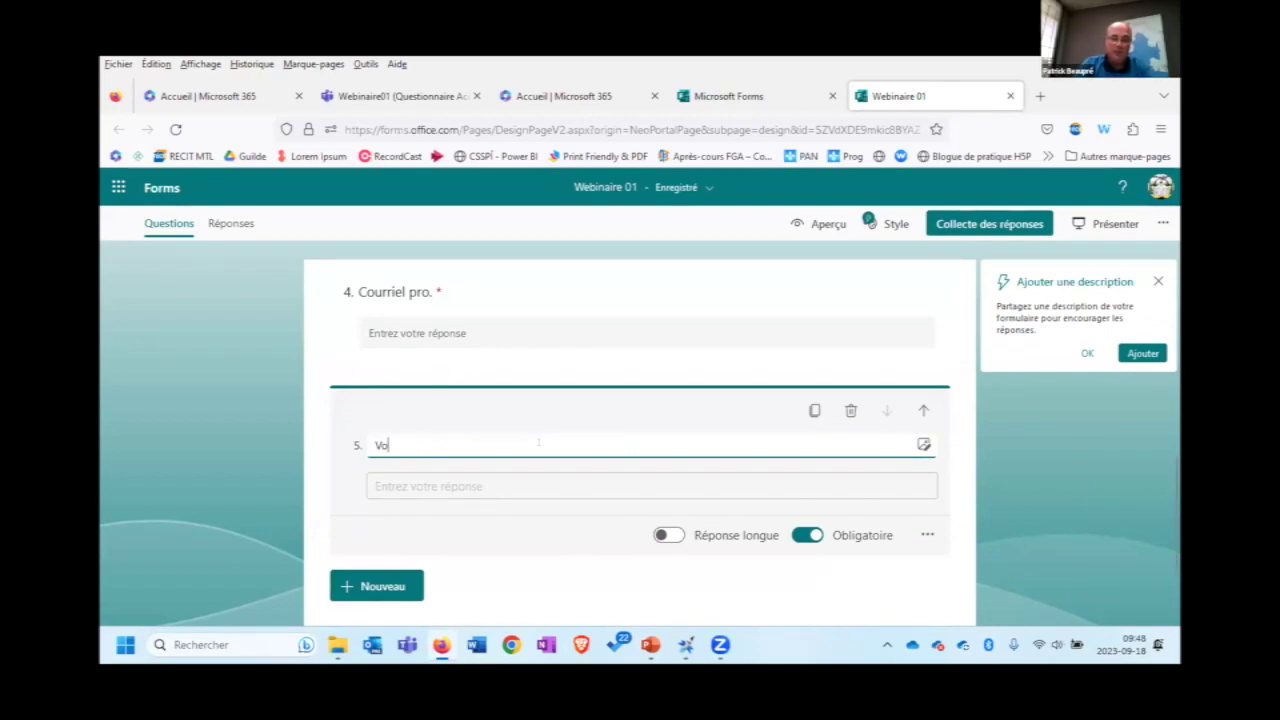
type("tre CSSA")
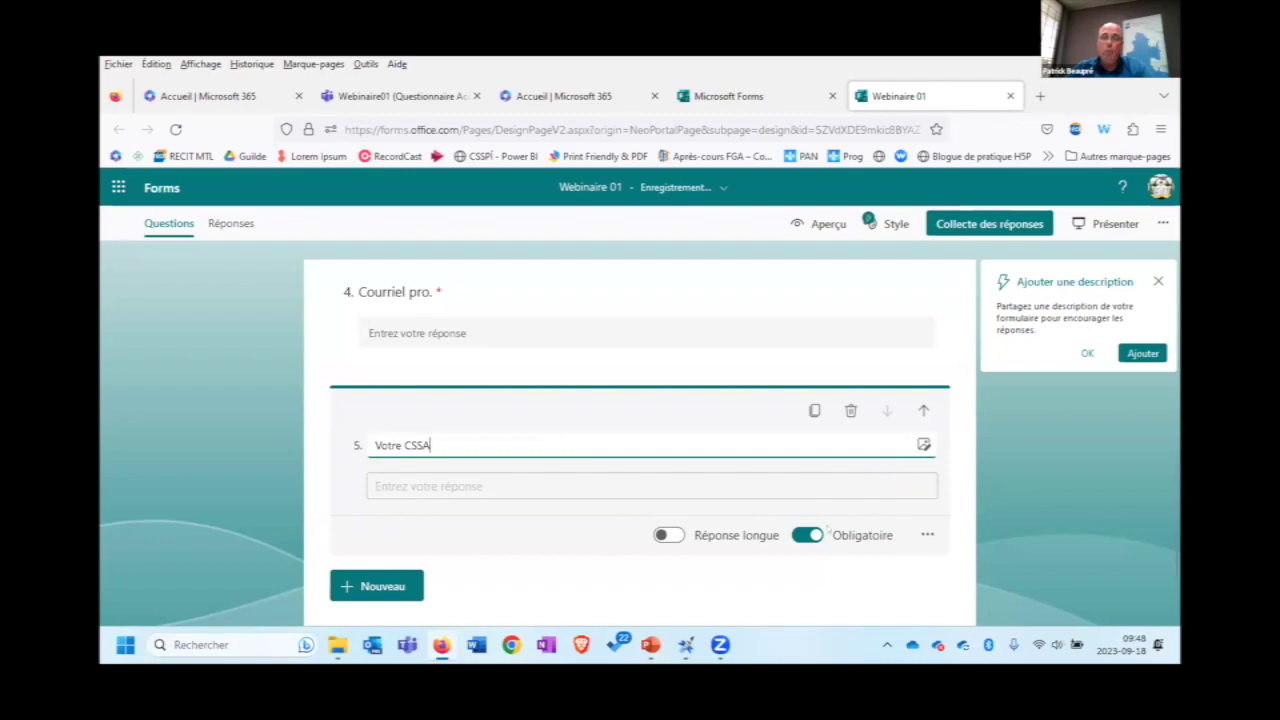
key("BackSpace")
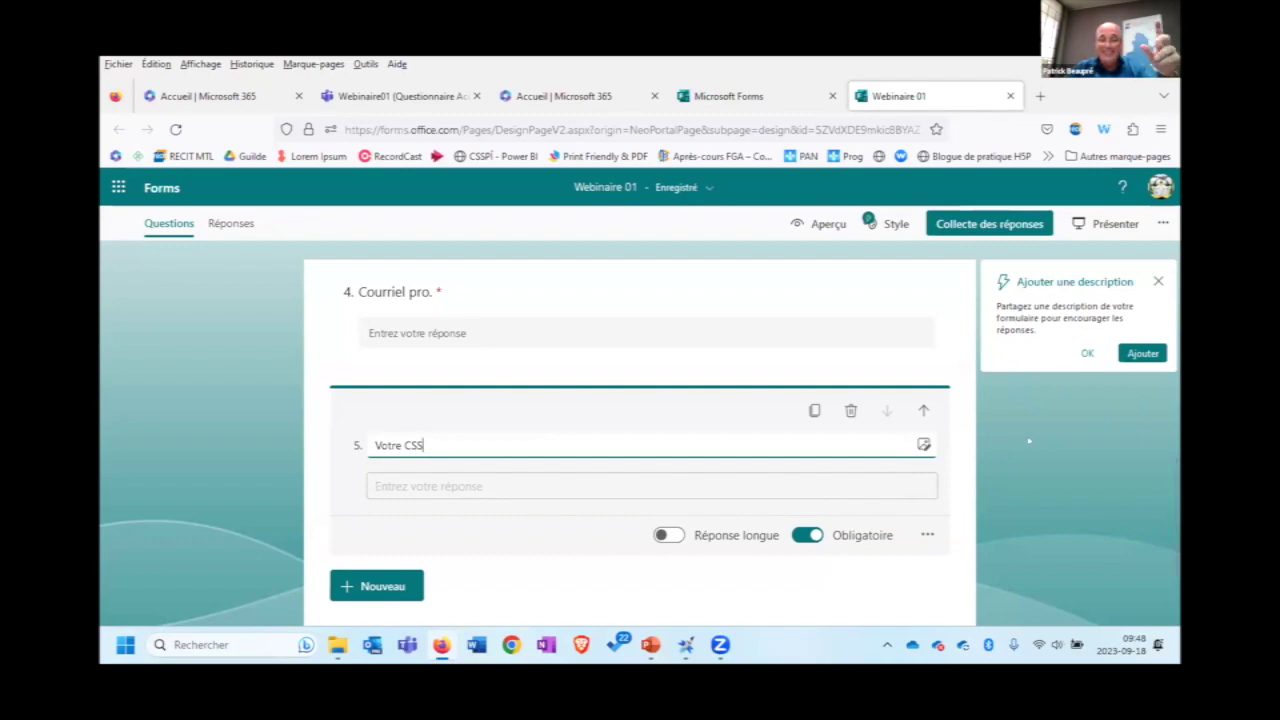
left_click(805, 535)
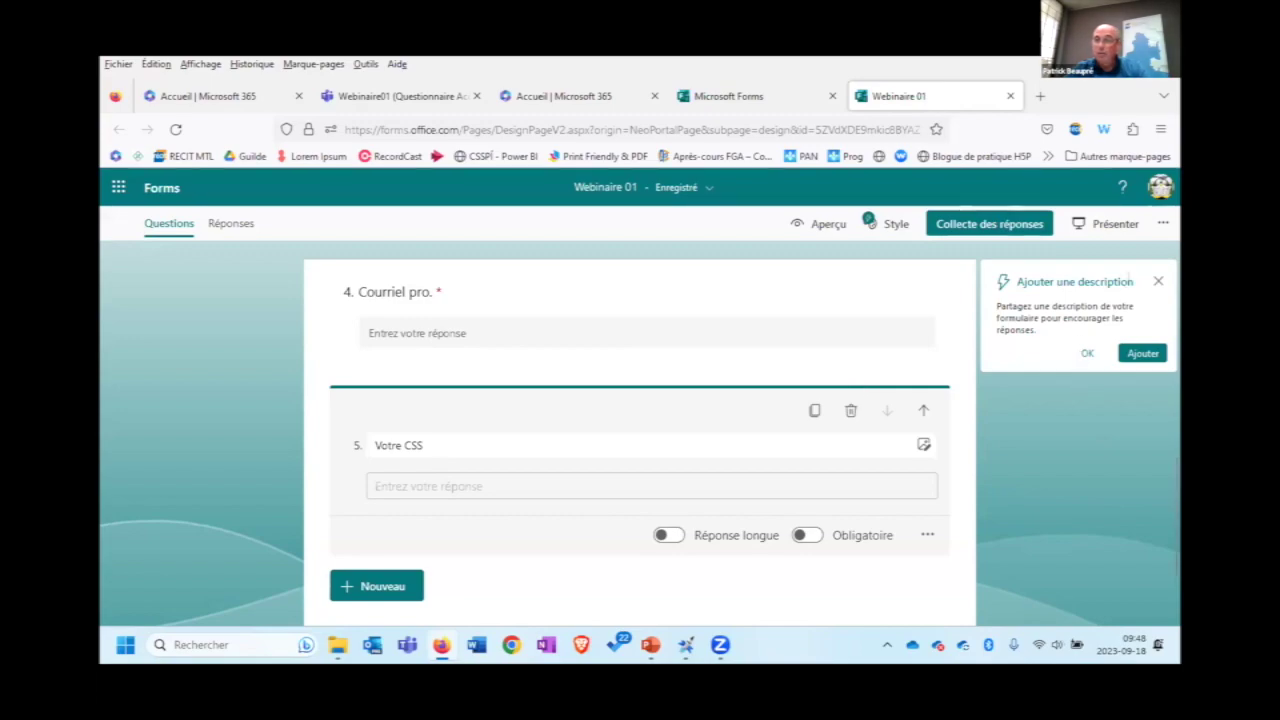
Dismiss the add-a-description tip and preview the Webinaire 01 form.
left_click(1158, 281)
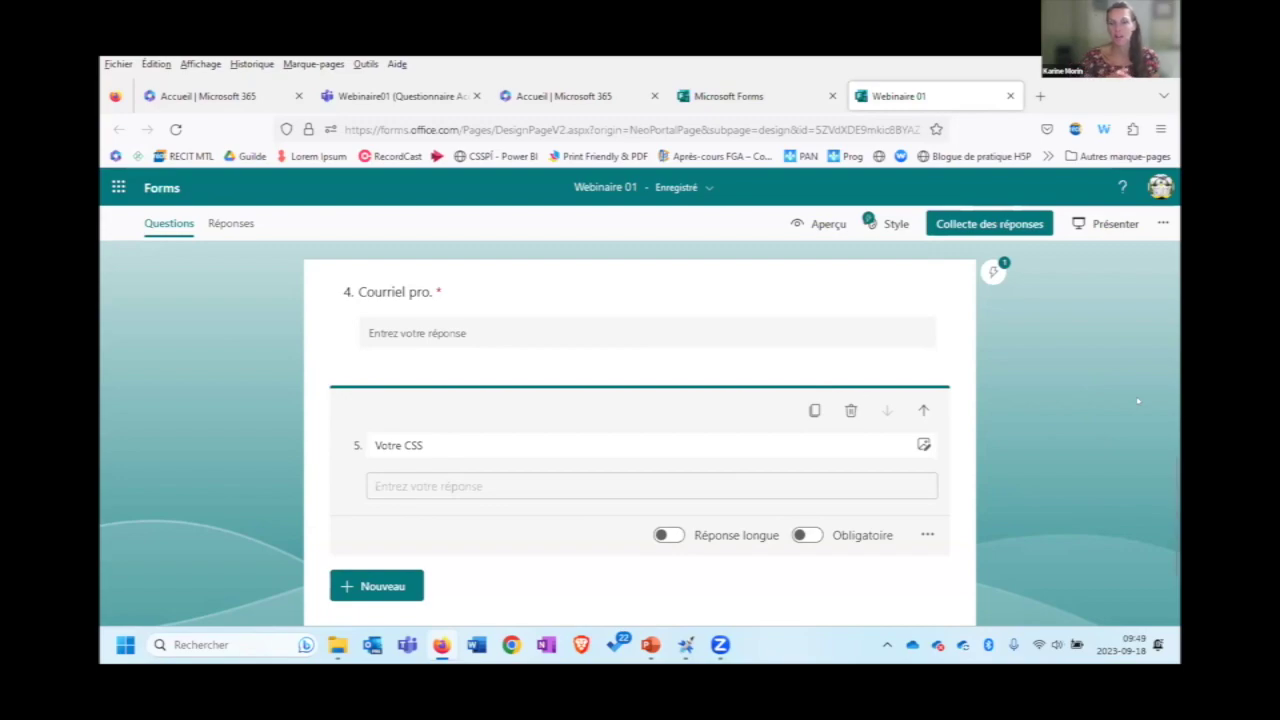
scroll(1138, 401, "down", 2)
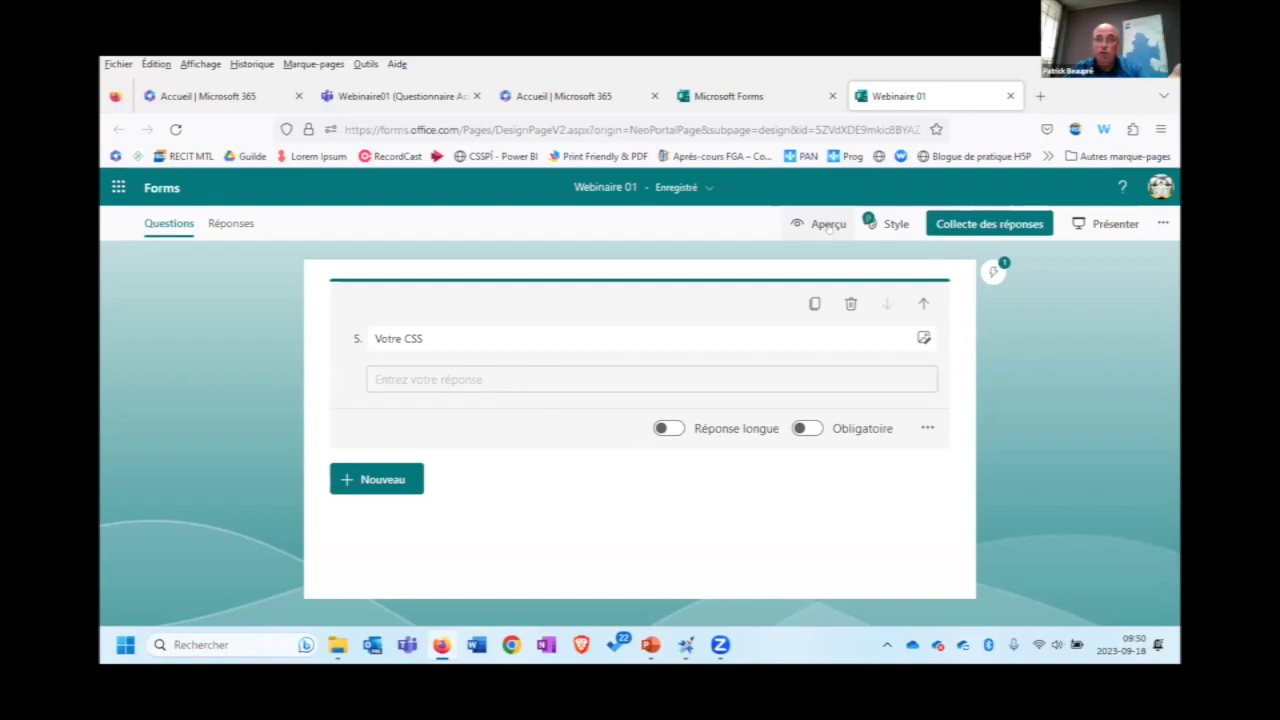
left_click(829, 225)
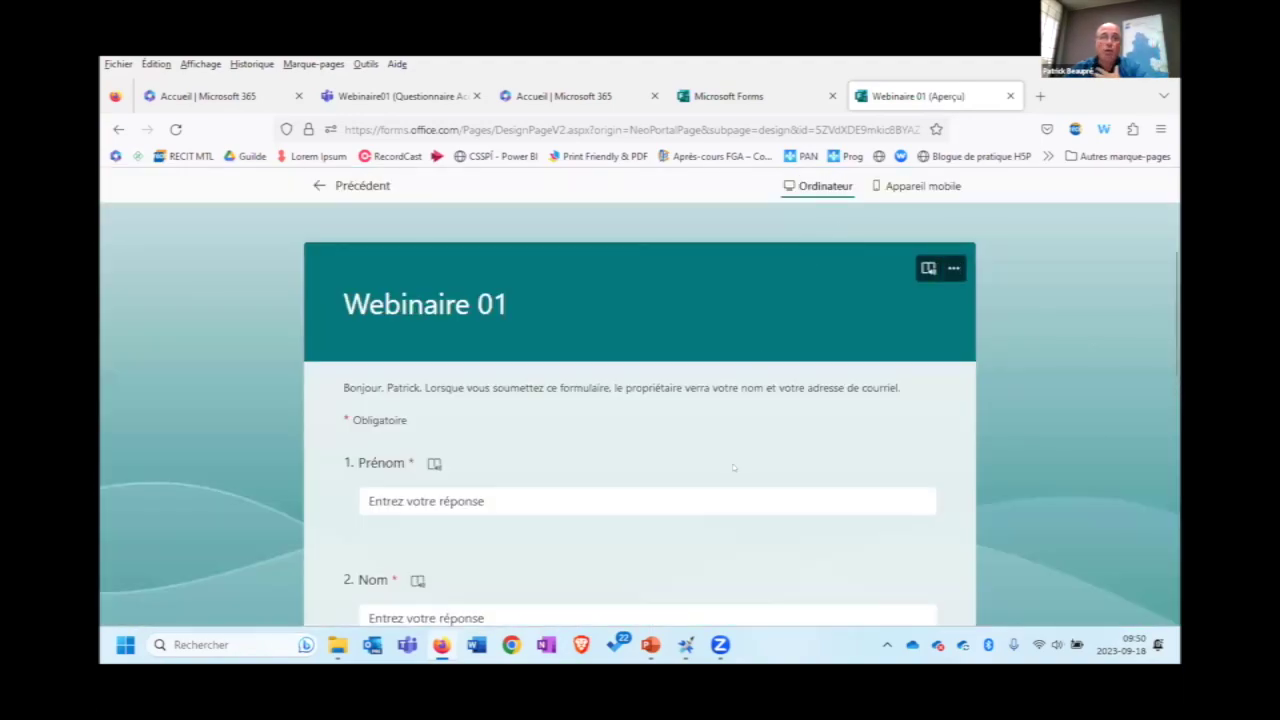
Enter a sample first name in Prénom and a sample last name in Nom.
scroll(739, 456, "down", 3)
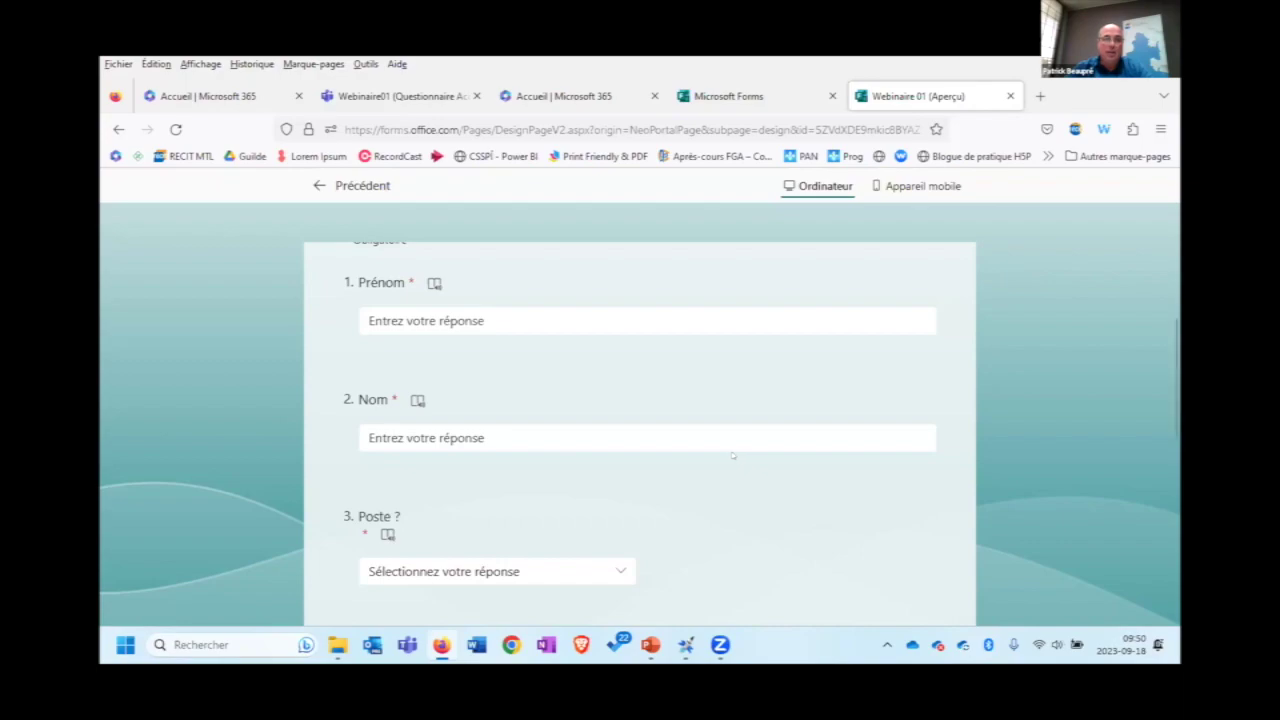
scroll(735, 456, "up", 2)
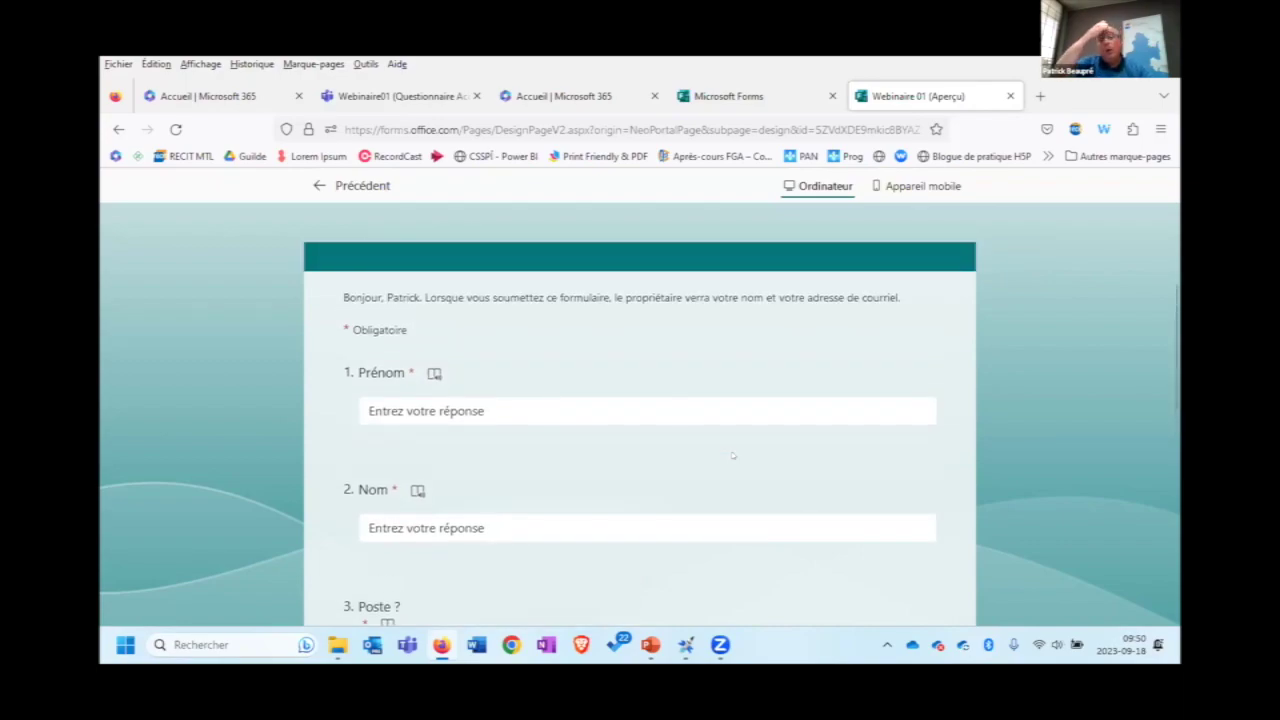
left_click(740, 414)
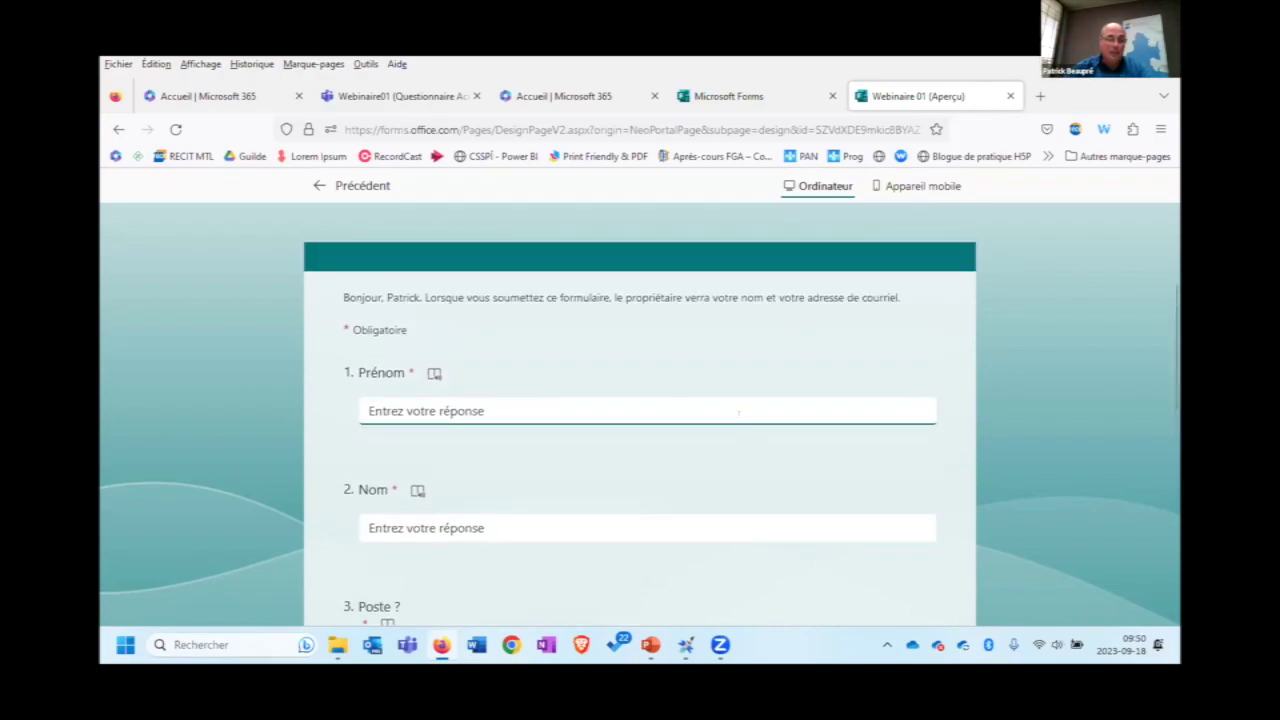
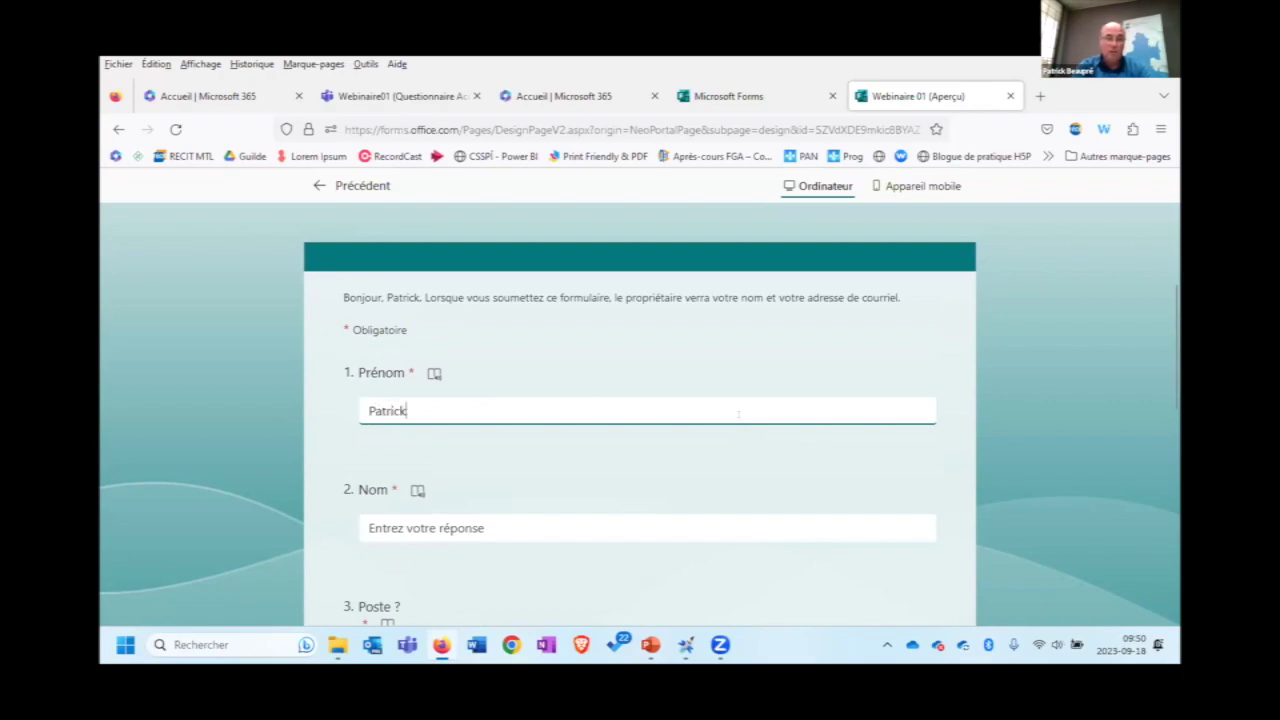
left_click(547, 520)
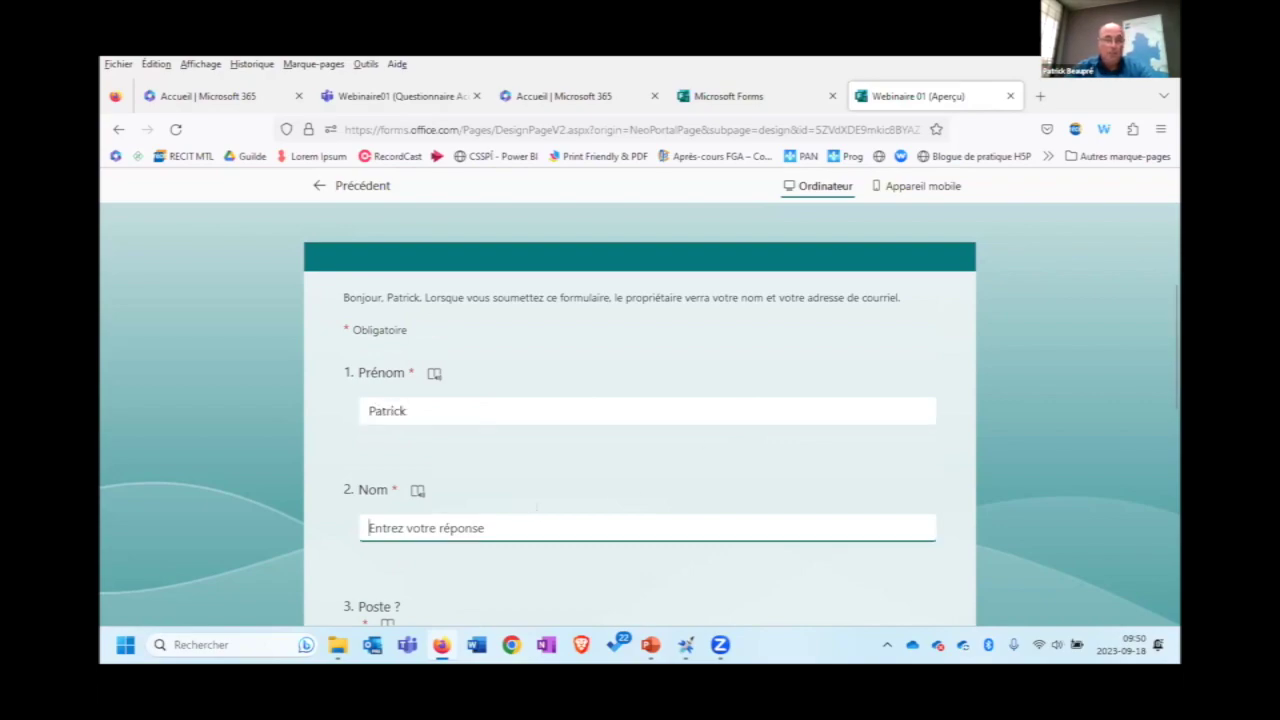
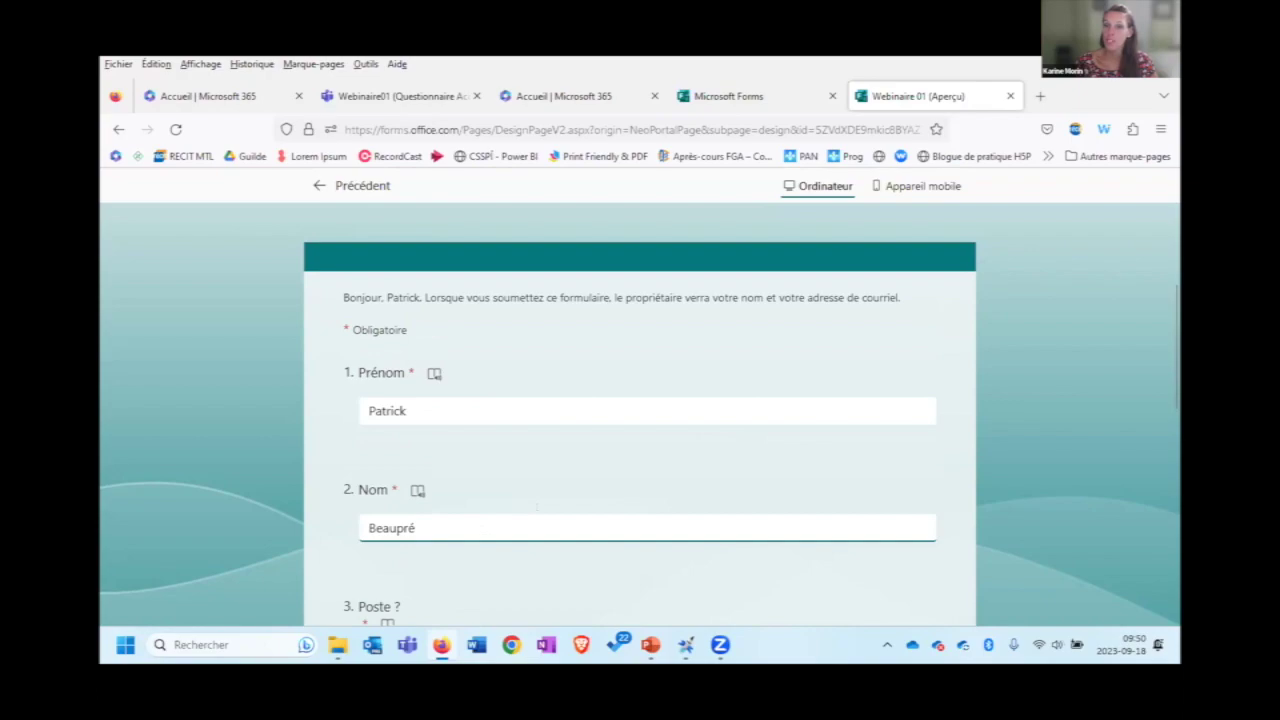
Replace both answers with a different sample first and last name, leaving Poste unanswered.
scroll(547, 505, "down", 3)
scroll(500, 360, "up", 2)
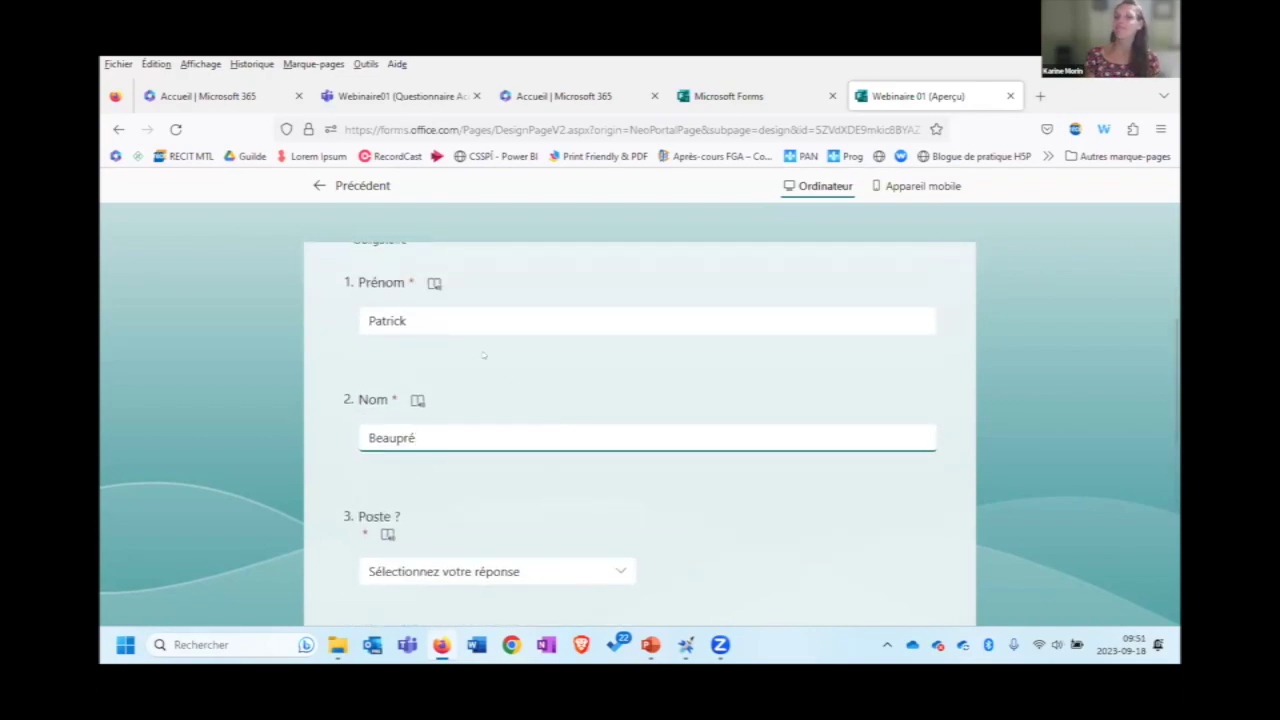
double_click(459, 313)
type("Jean")
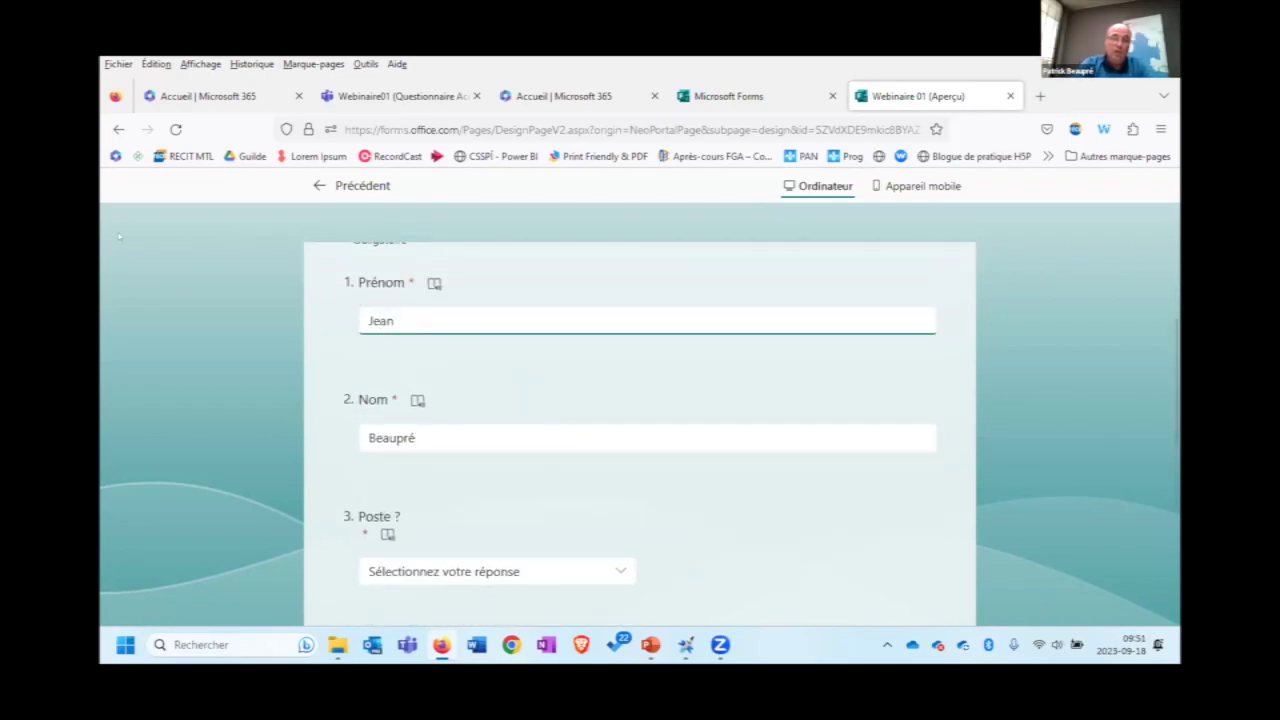
key("Tab")
key("Tab")
type("Bon")
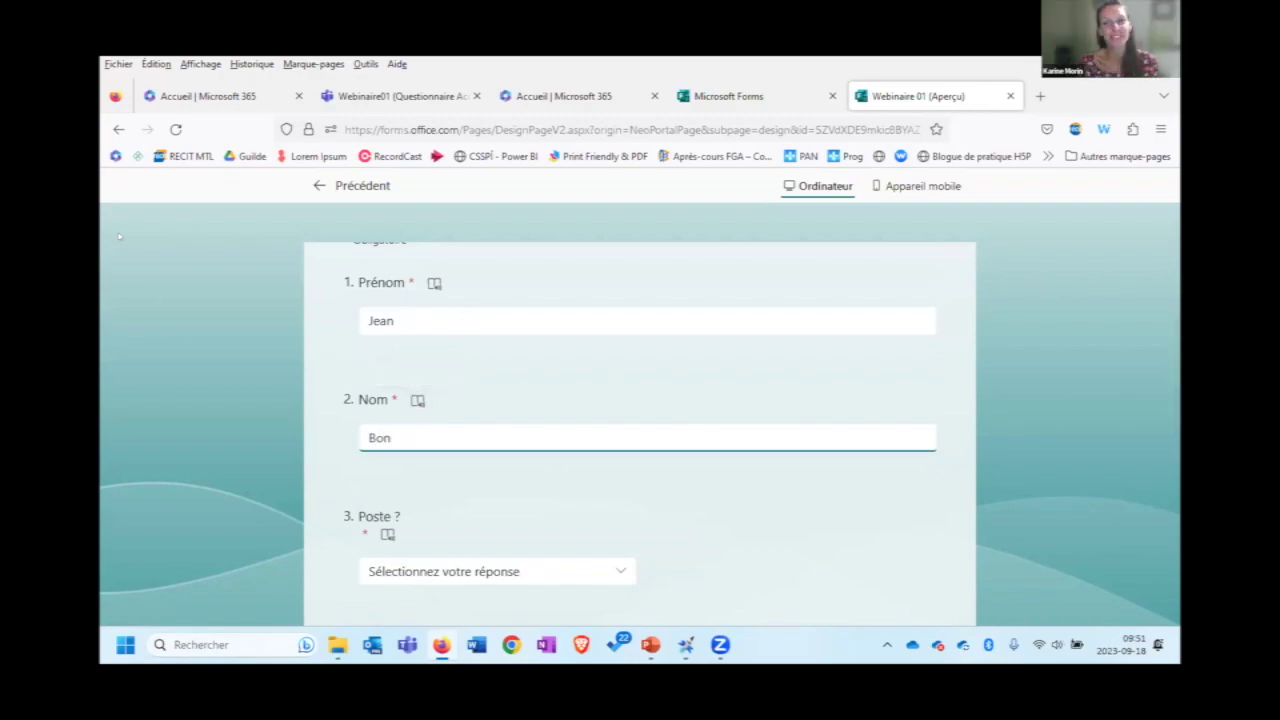
key("Tab")
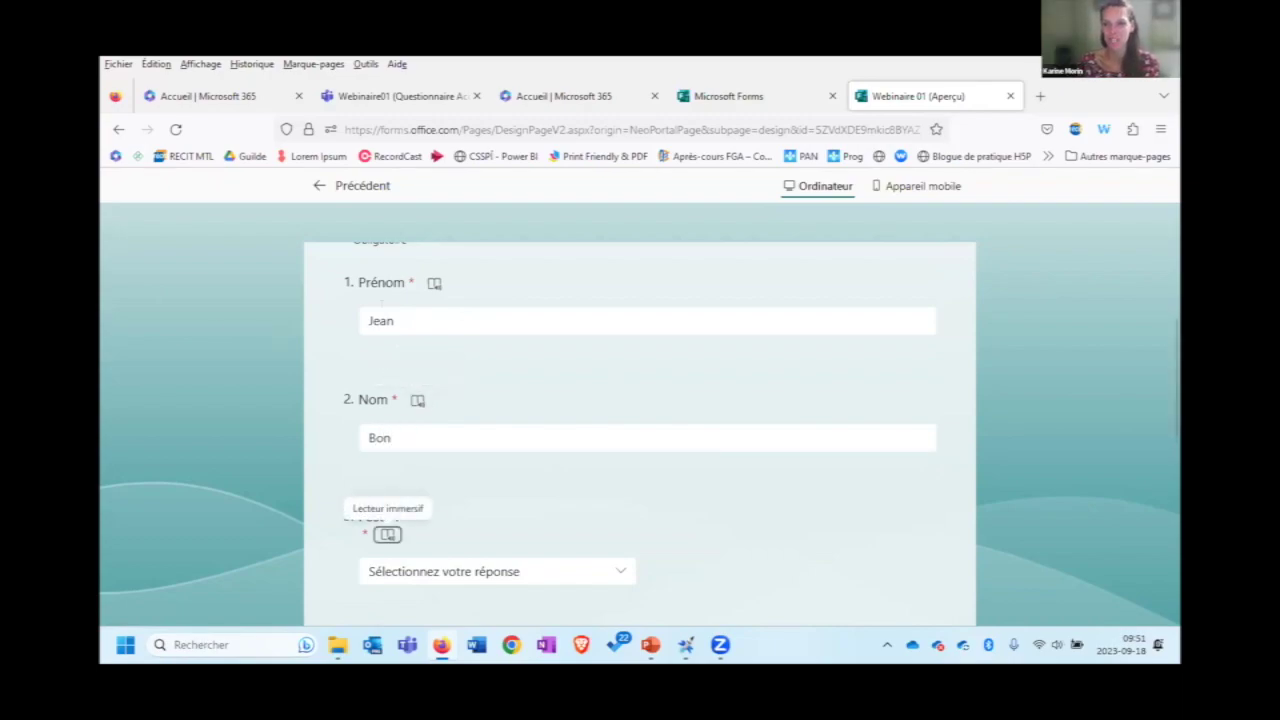
scroll(472, 395, "down", 2)
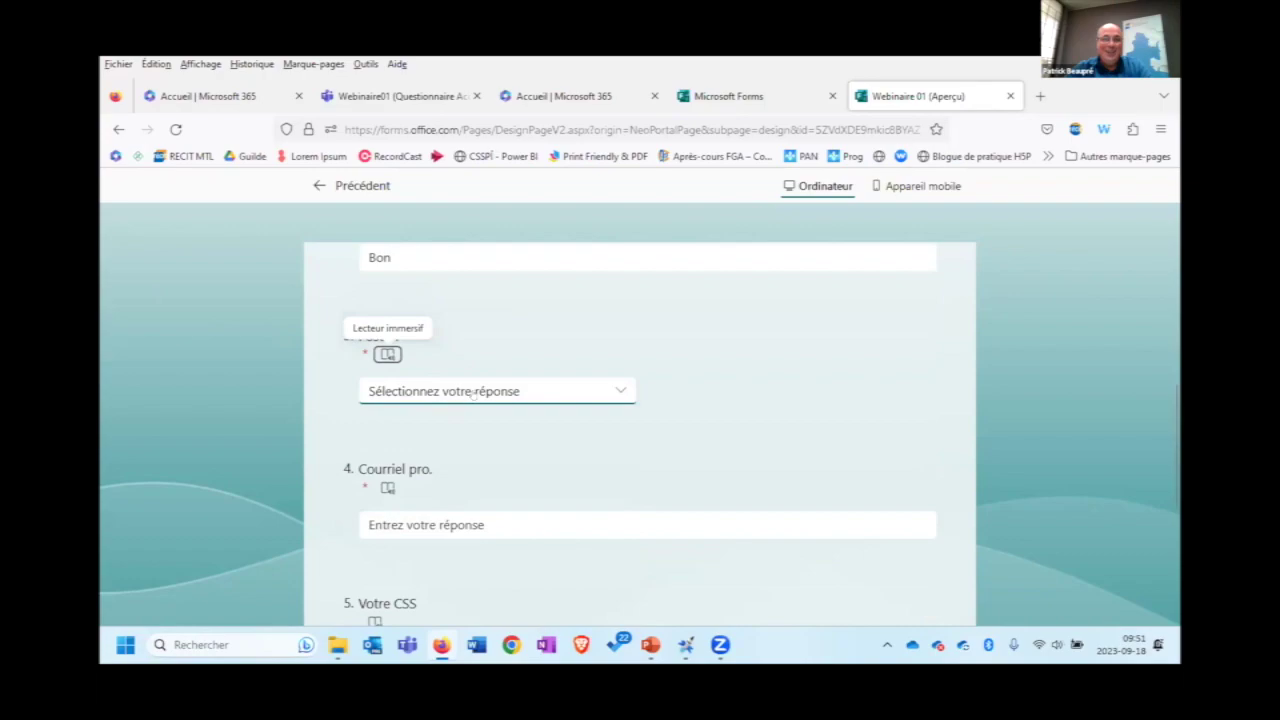
left_click(510, 368)
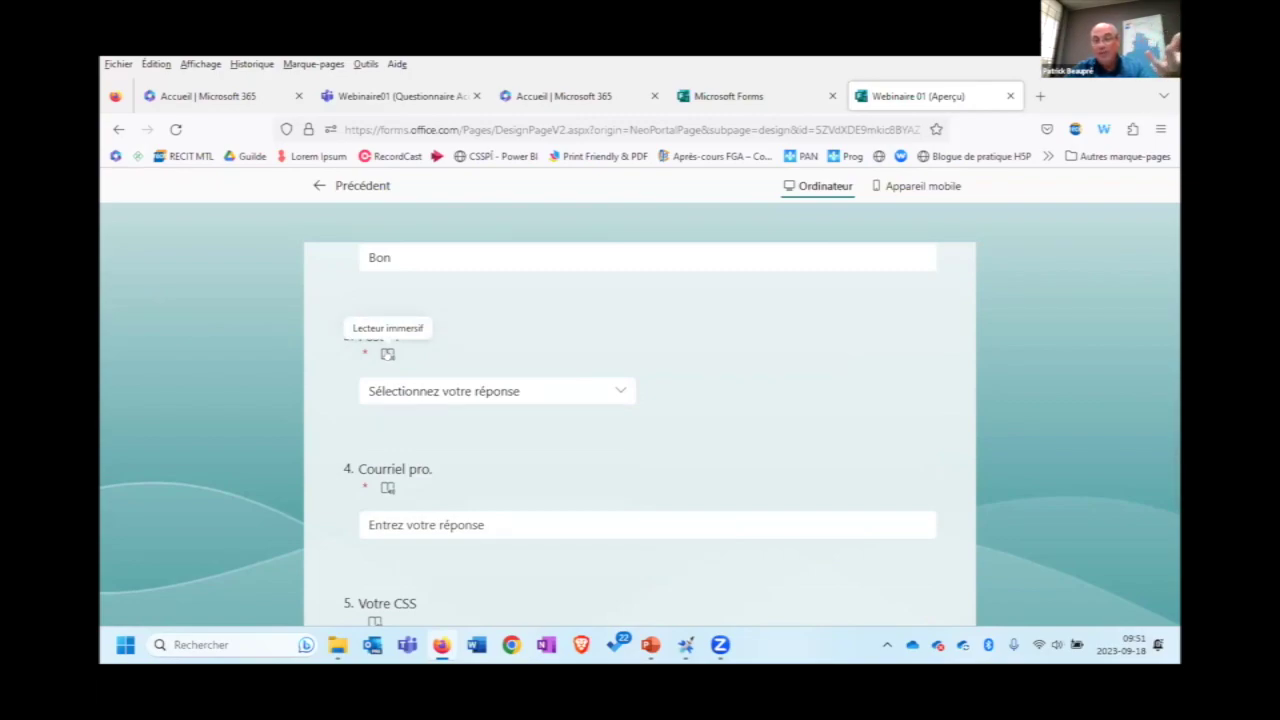
Choose CP as the Poste answer and enter a work e-mail address in Courriel pro.
left_click(530, 391)
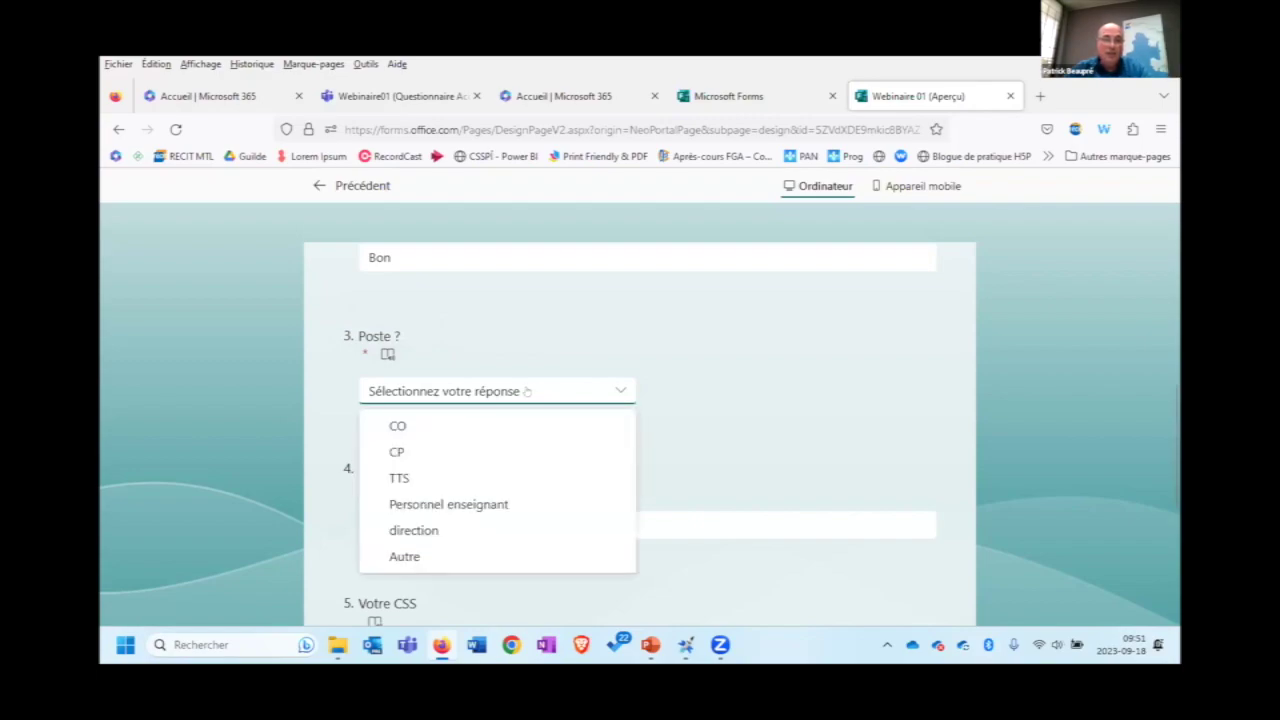
left_click(396, 453)
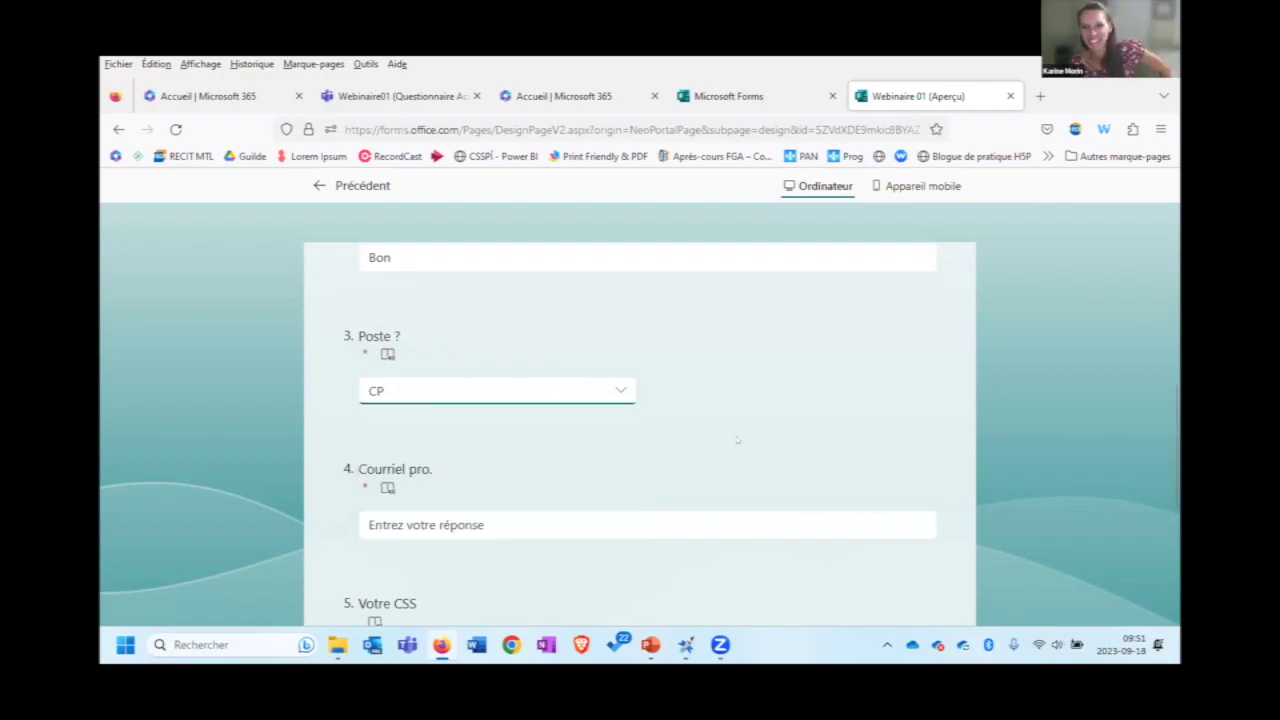
scroll(737, 430, "down", 3)
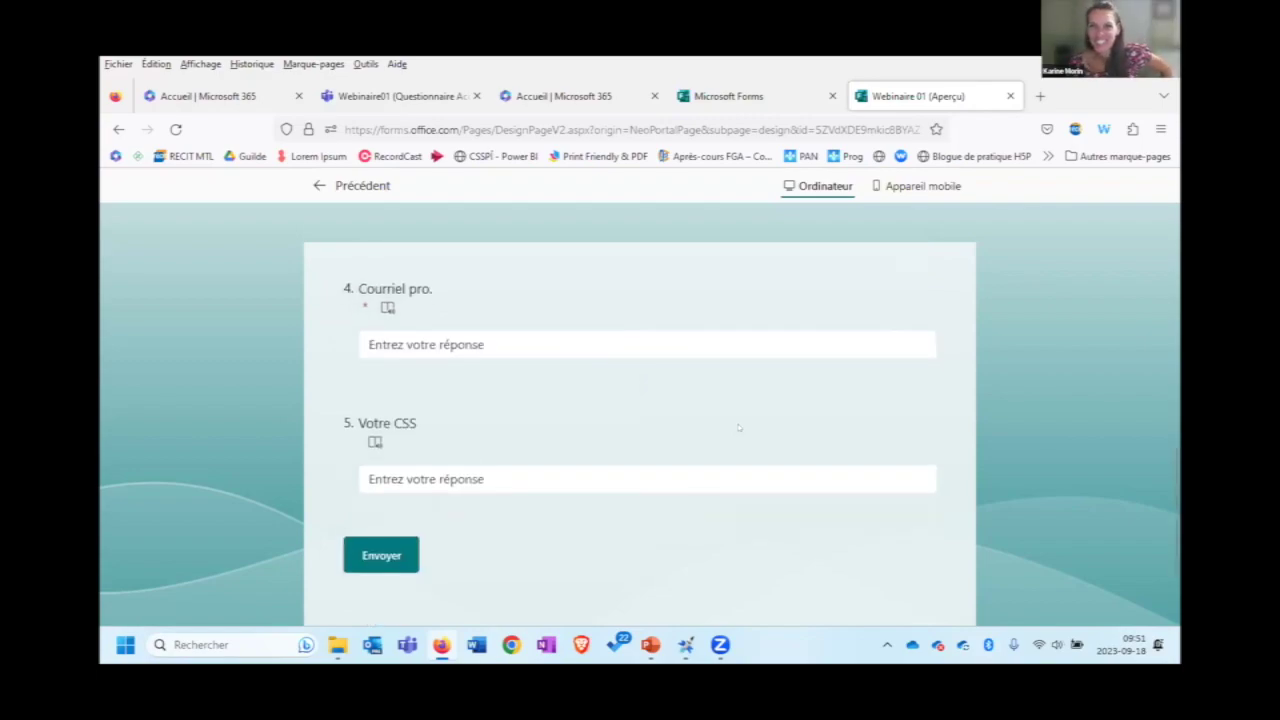
left_click(555, 345)
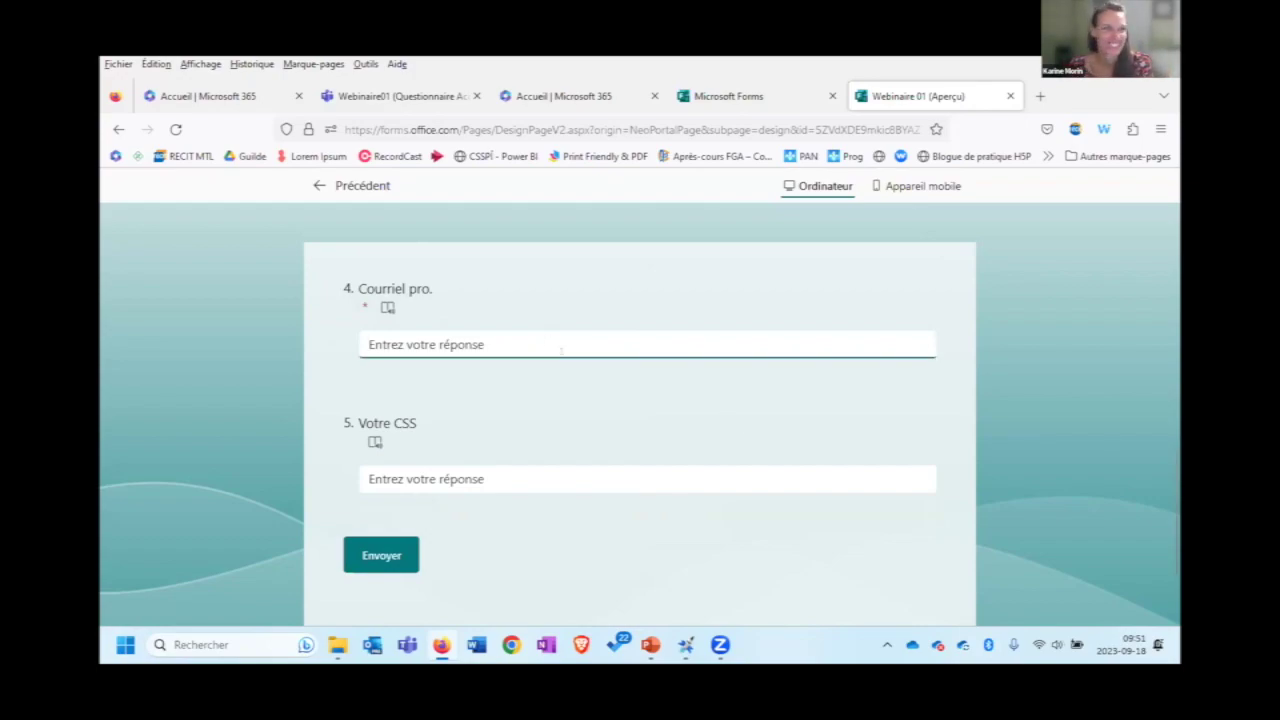
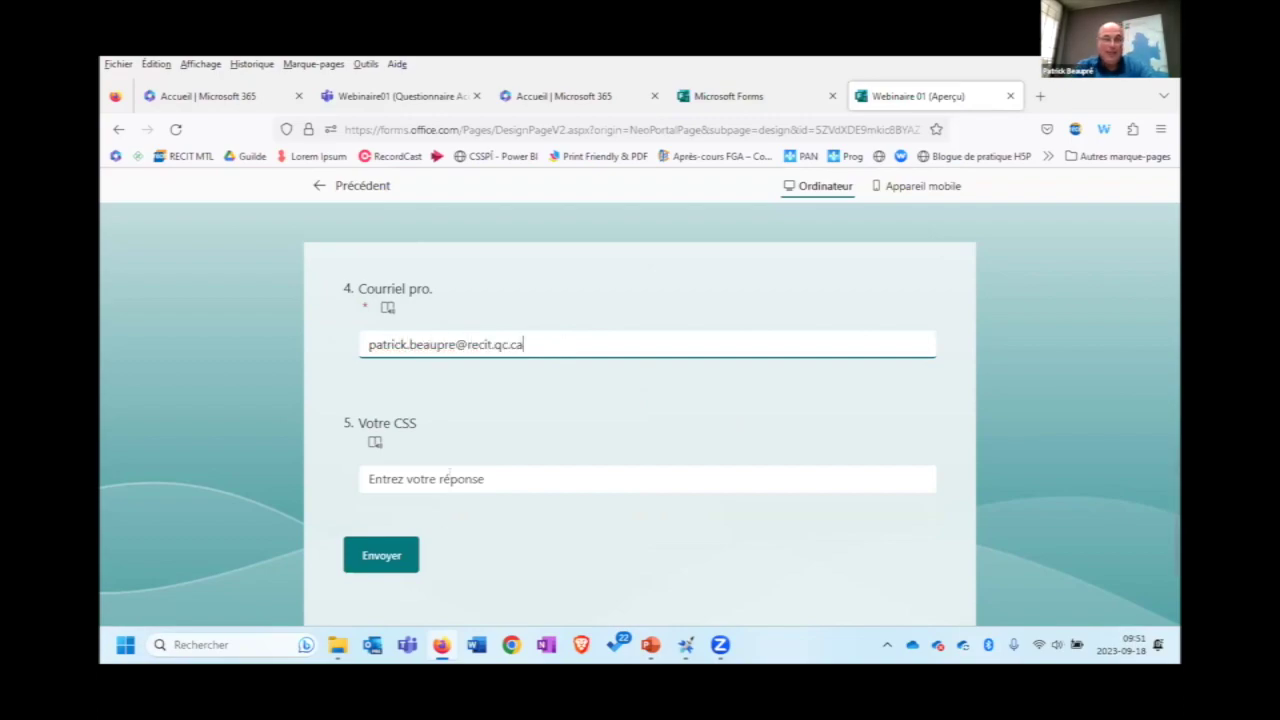
Enter CSS RÉCIT as the CSS and submit the test response with Envoyer.
left_click(449, 478)
type("CS")
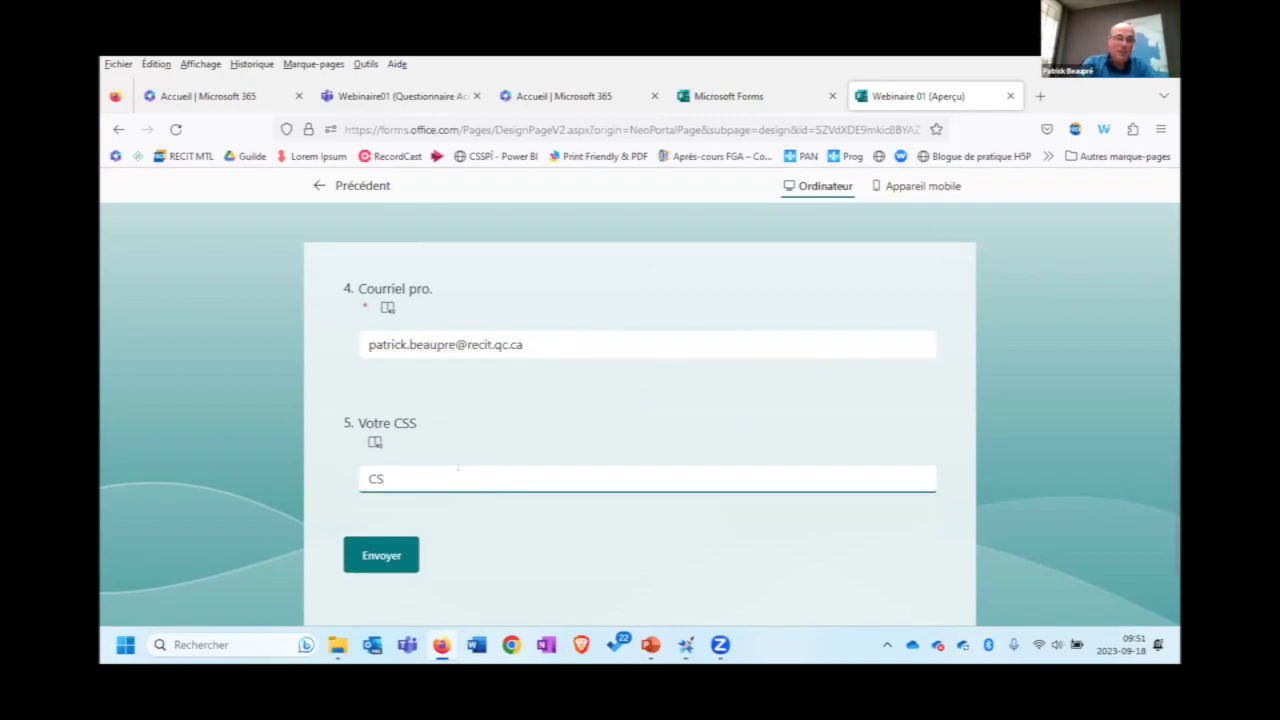
type("S RÉCI")
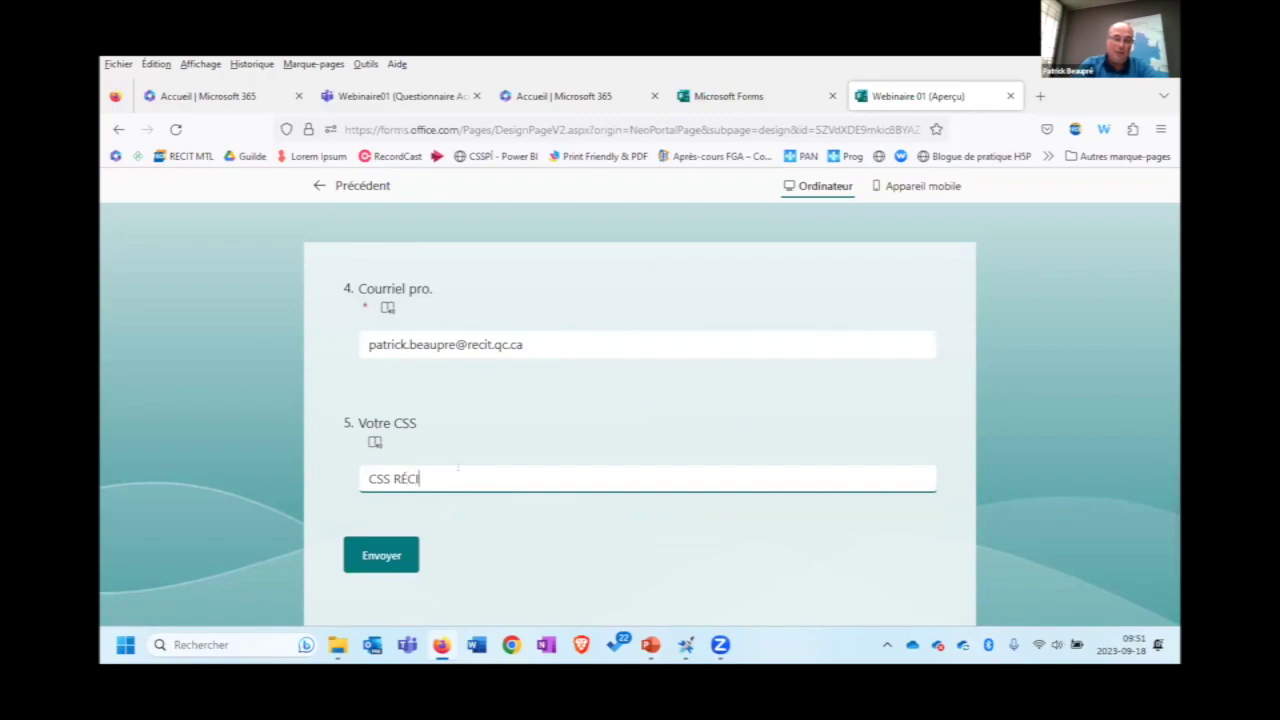
type("T")
scroll(458, 468, "down", 1)
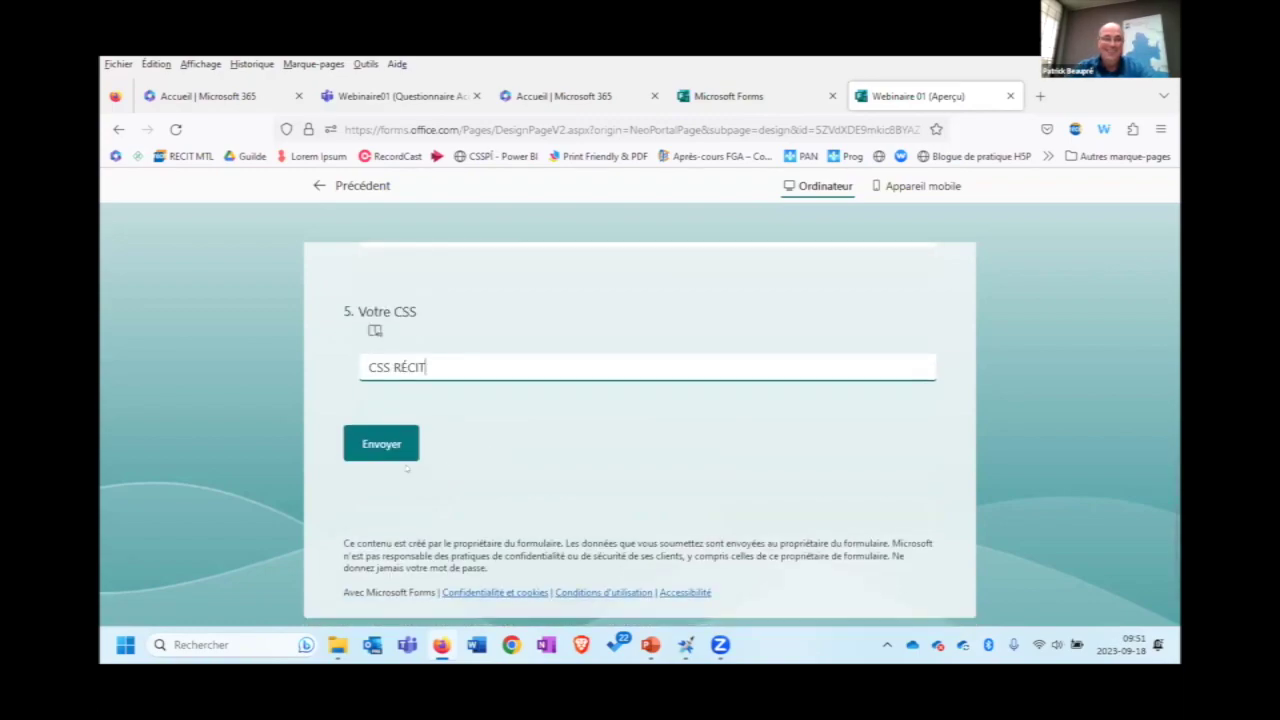
left_click(372, 447)
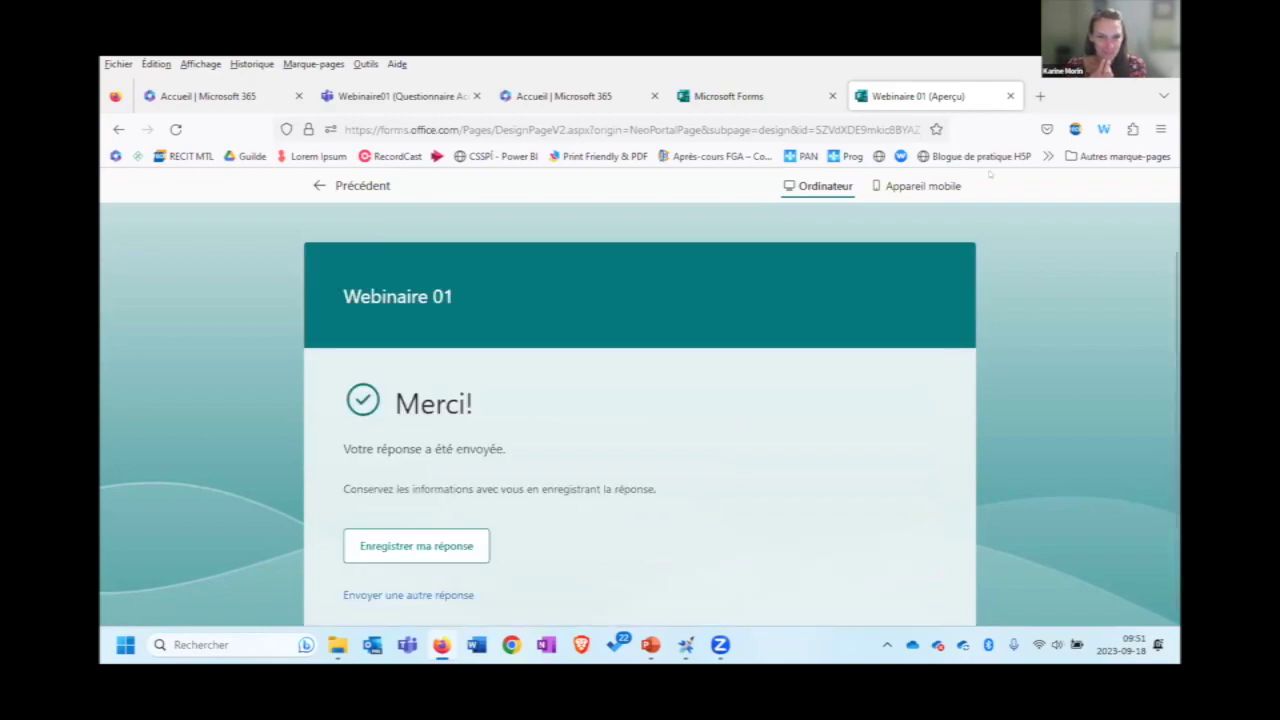
Leave the Merci! confirmation with Précédent and return to the Webinaire 01 form editor.
scroll(640, 430, "down", 2)
scroll(640, 430, "up", 2)
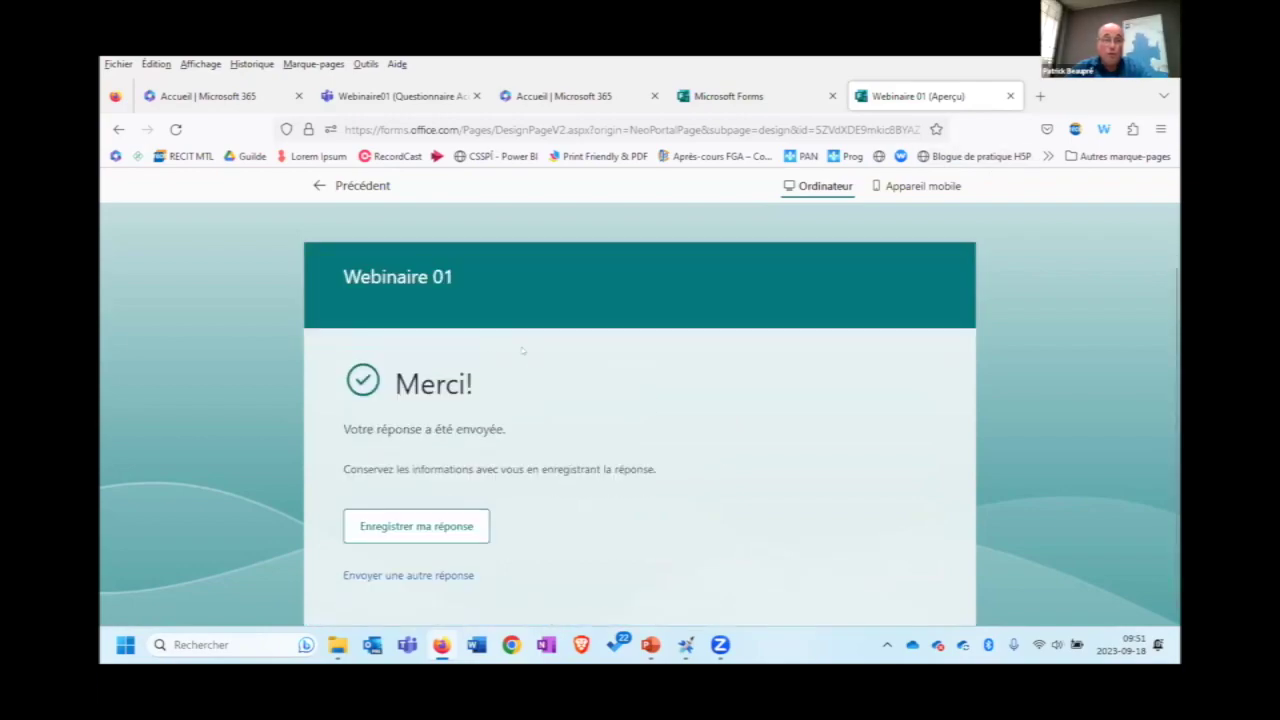
left_click(312, 184)
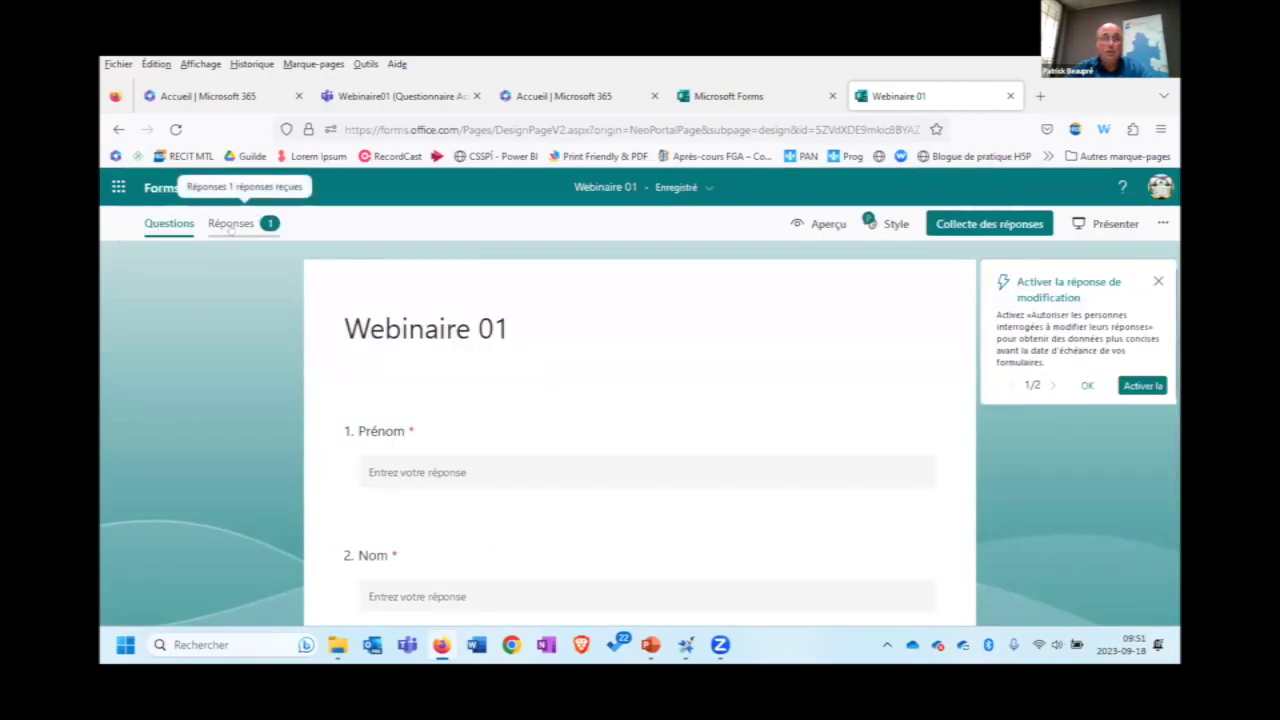
Review the Réponses summary showing 1 response, then export it with Ouvrir dans Excel.
left_click(229, 224)
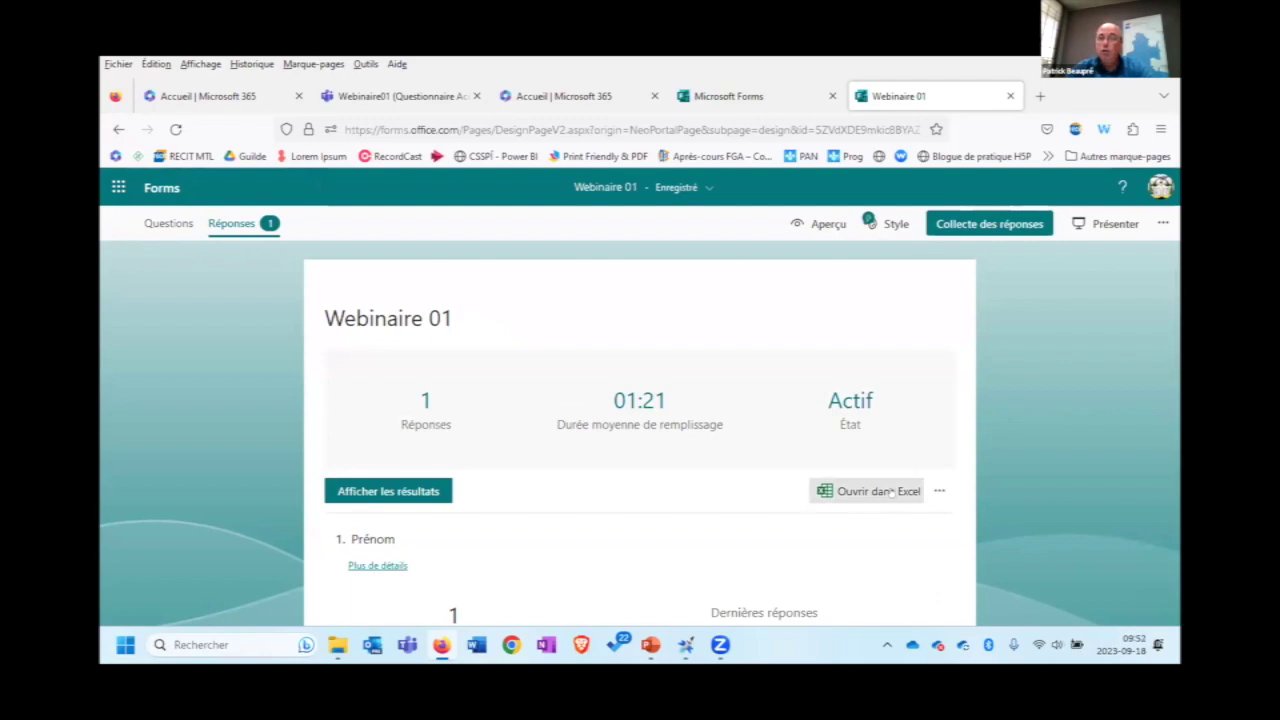
left_click(890, 492)
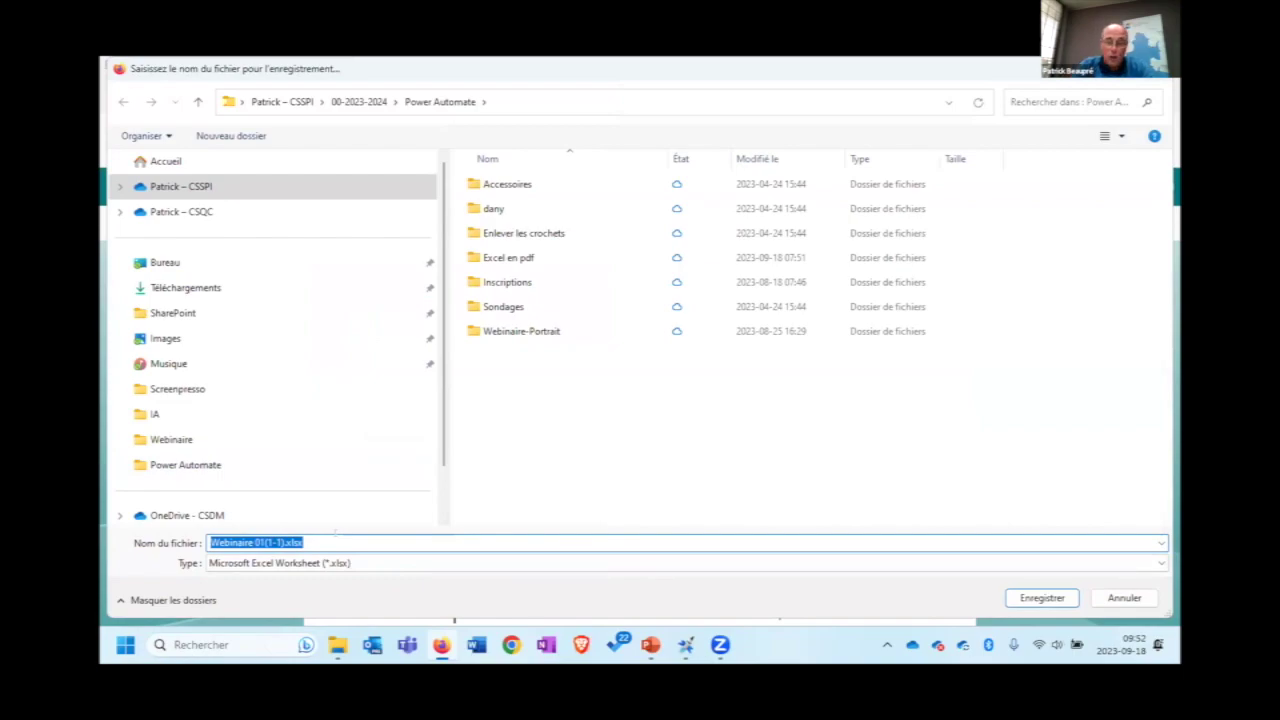
Shorten the suggested file name to Webinaire 01.xlsx by deleting the (1-1) suffix.
left_click(221, 542)
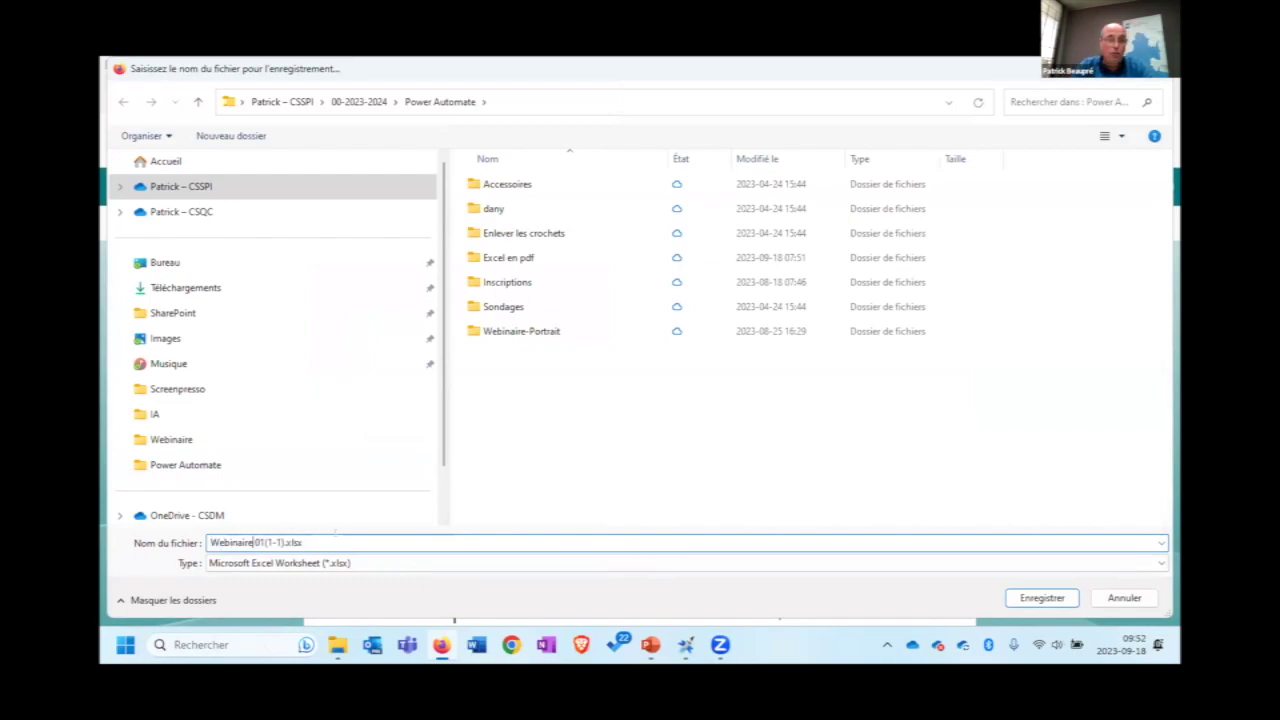
key("Right")
key("Right")
key("Right")
key("Right")
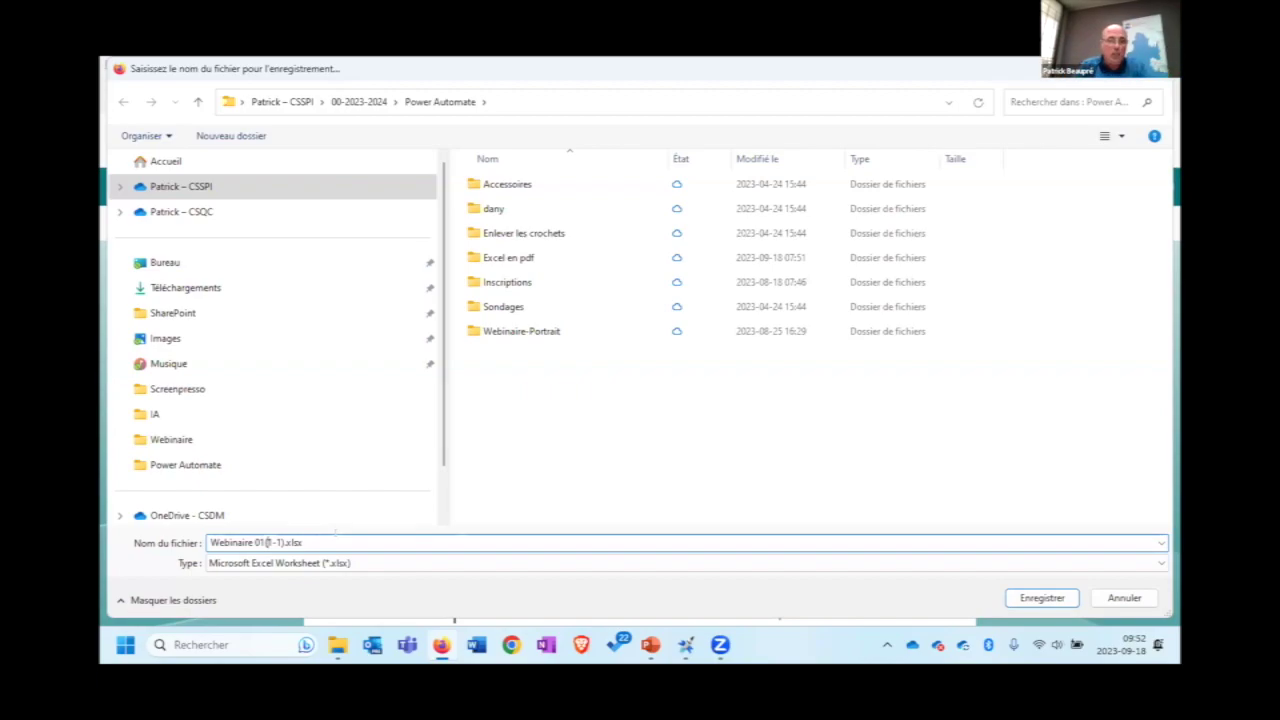
left_click_drag(266, 542, 288, 542)
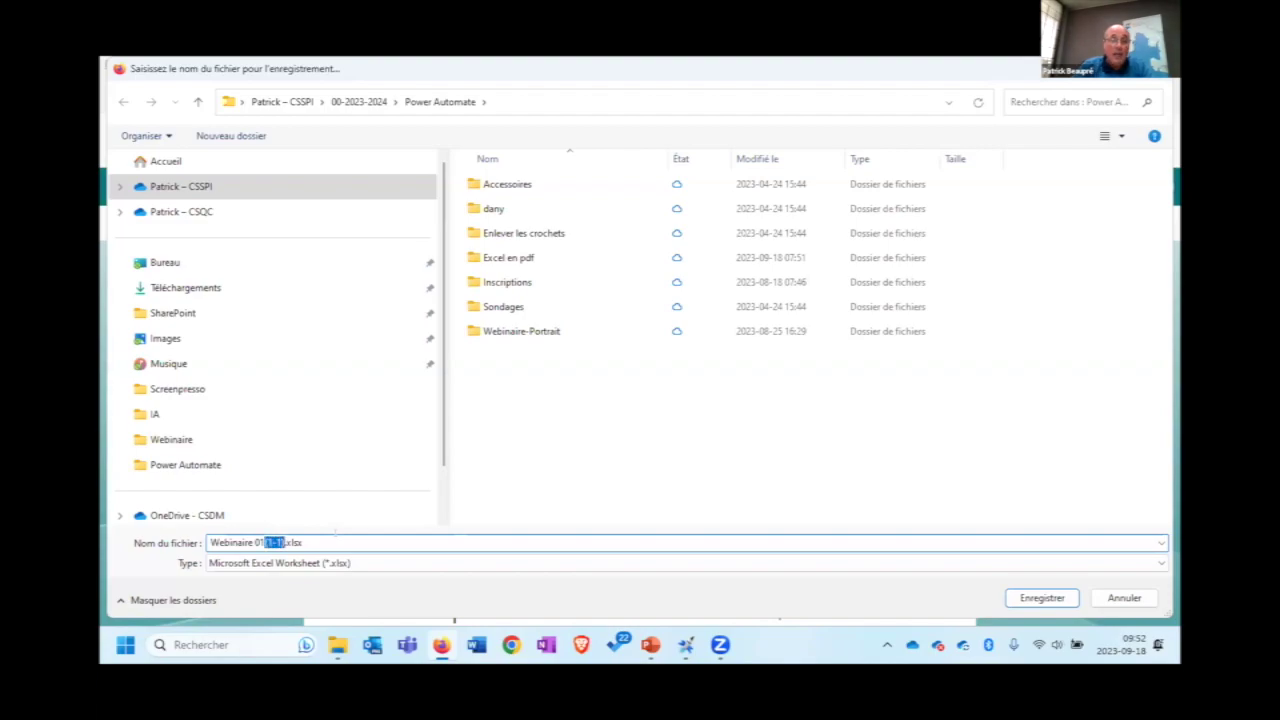
key("Delete")
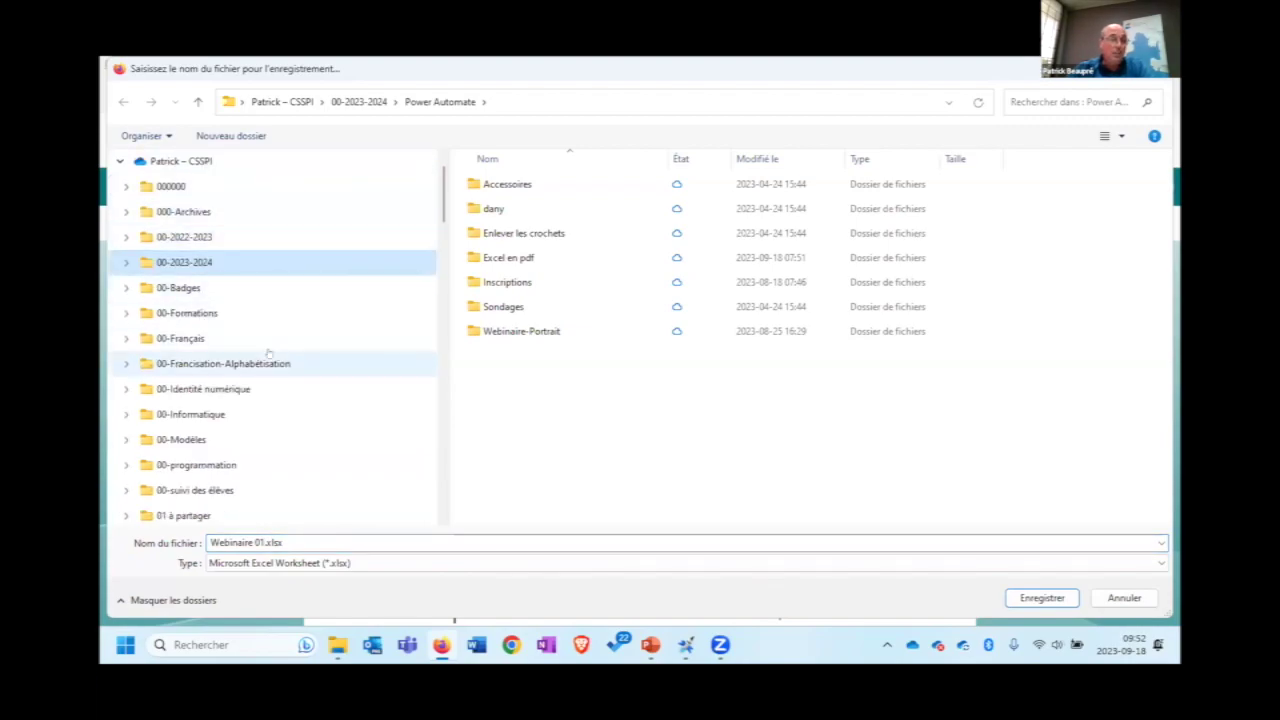
Save the workbook in Documents partages - Questionnaire Accueil > Webinaire01 > Matériel.
scroll(268, 352, "down", 3)
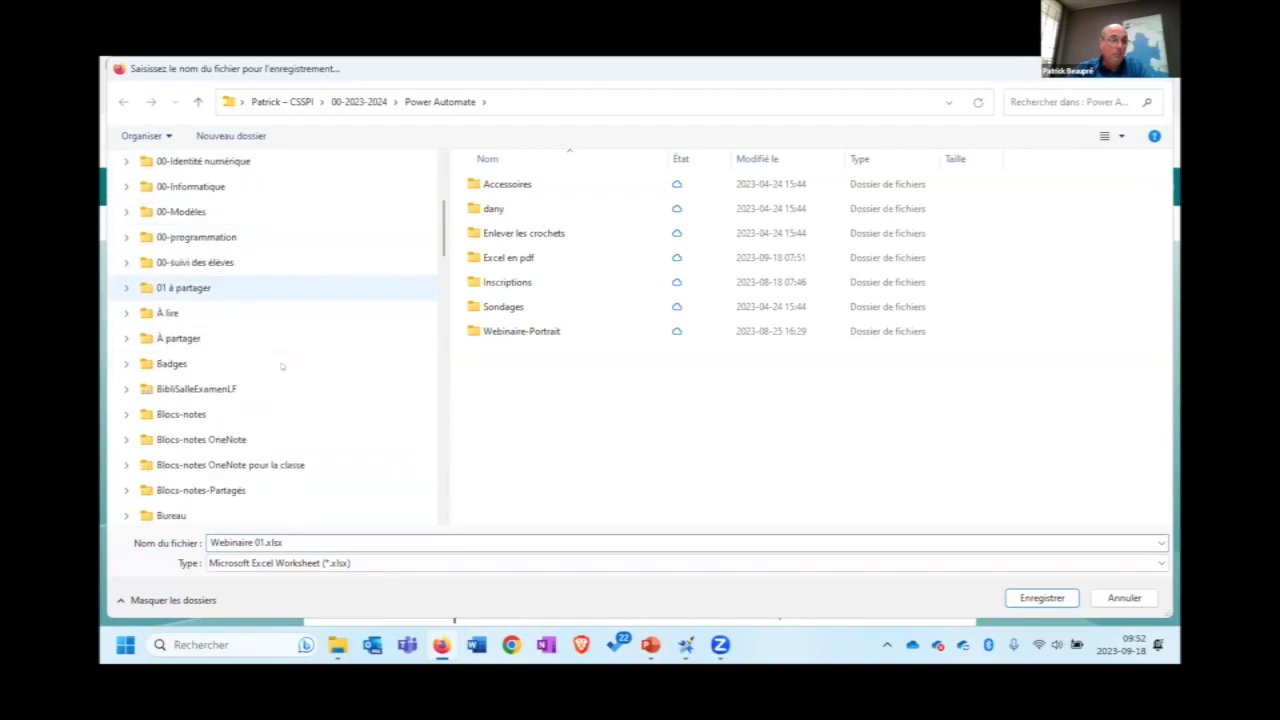
scroll(281, 366, "down", 2)
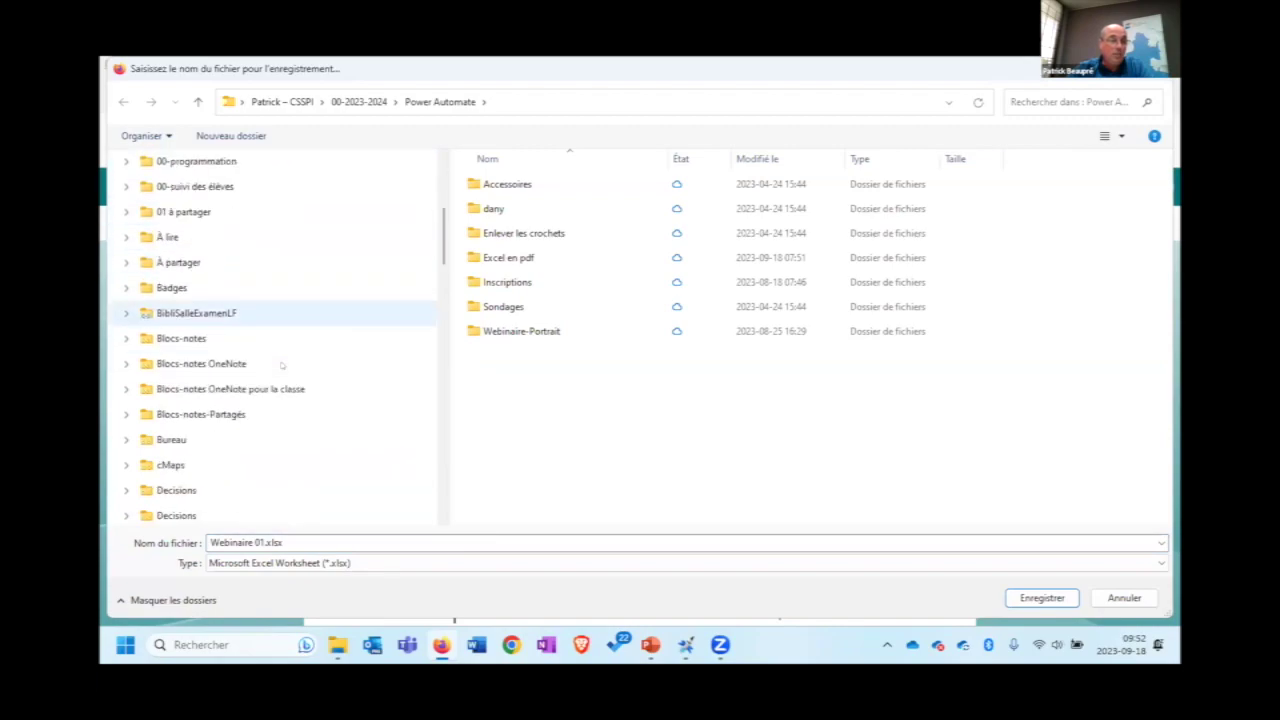
scroll(281, 366, "down", 3)
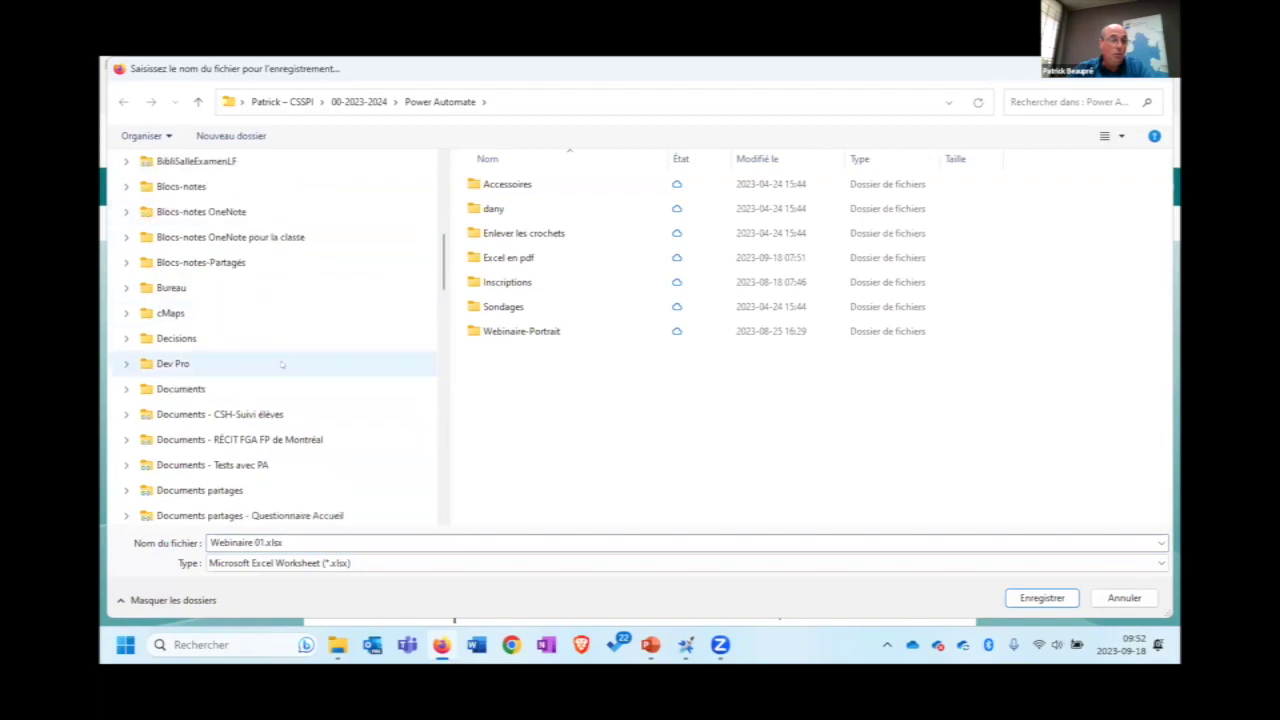
left_click(284, 466)
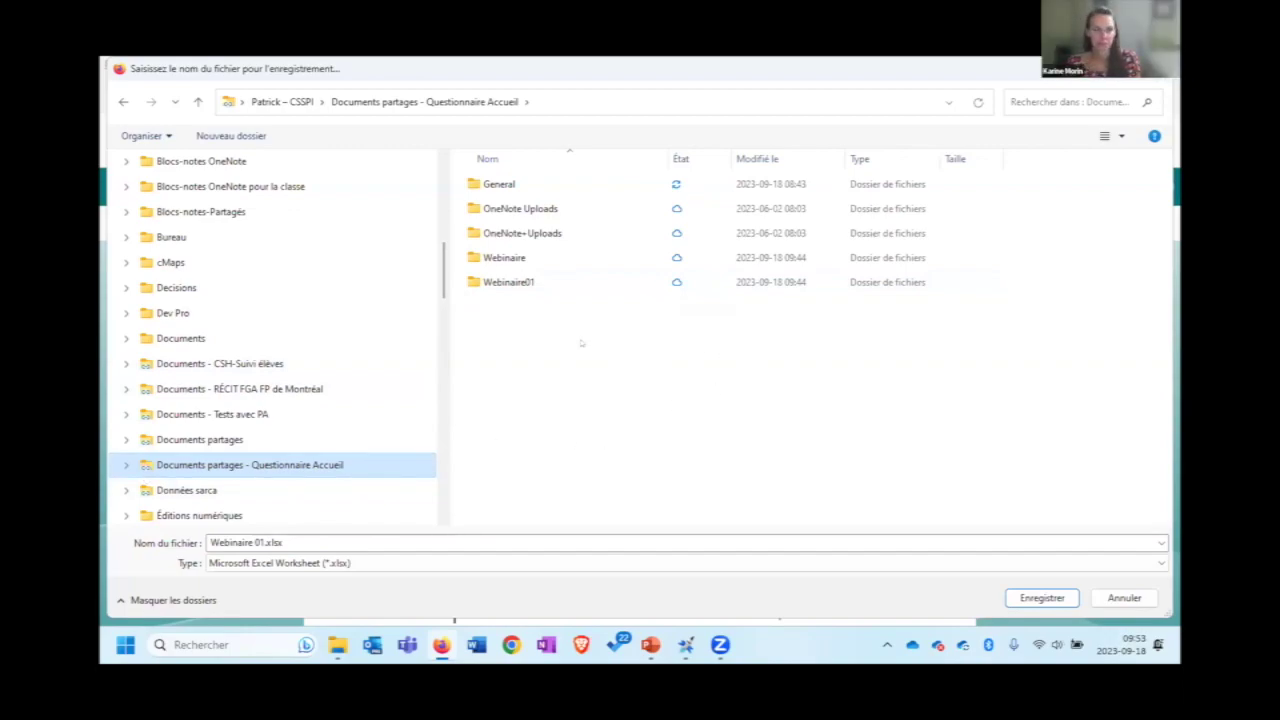
double_click(510, 283)
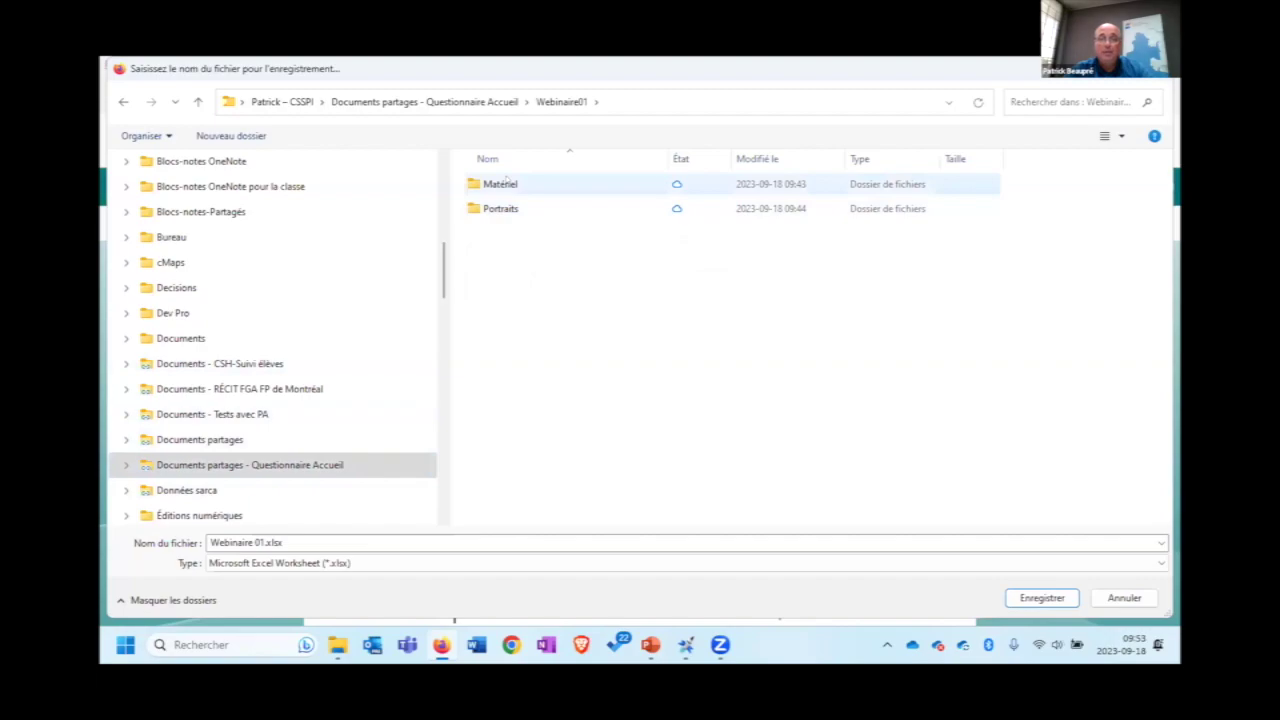
left_click(508, 177)
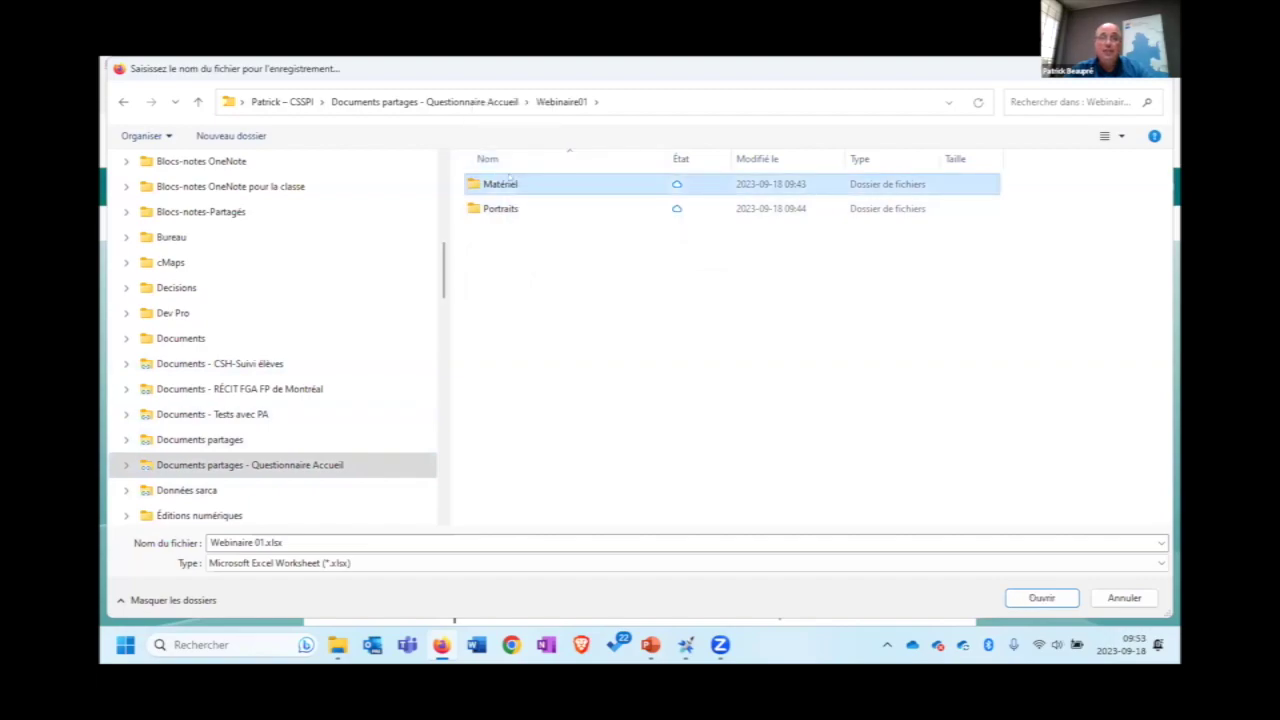
double_click(507, 186)
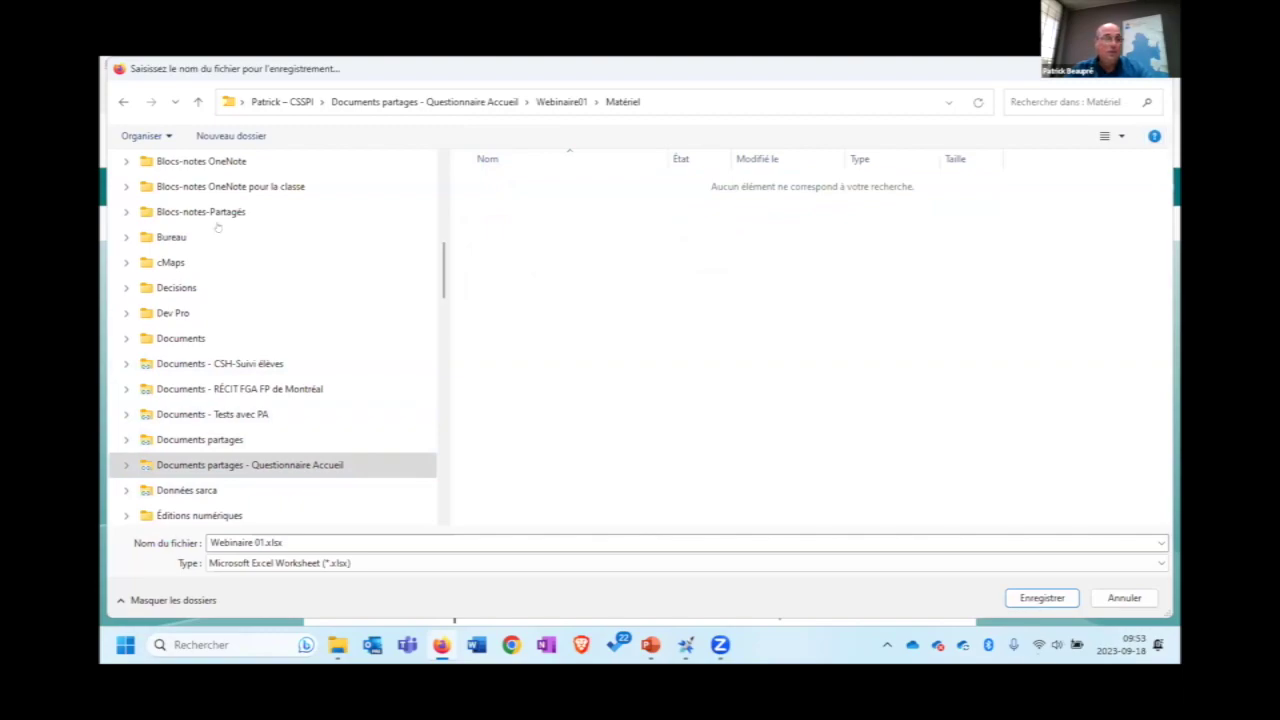
key("Return")
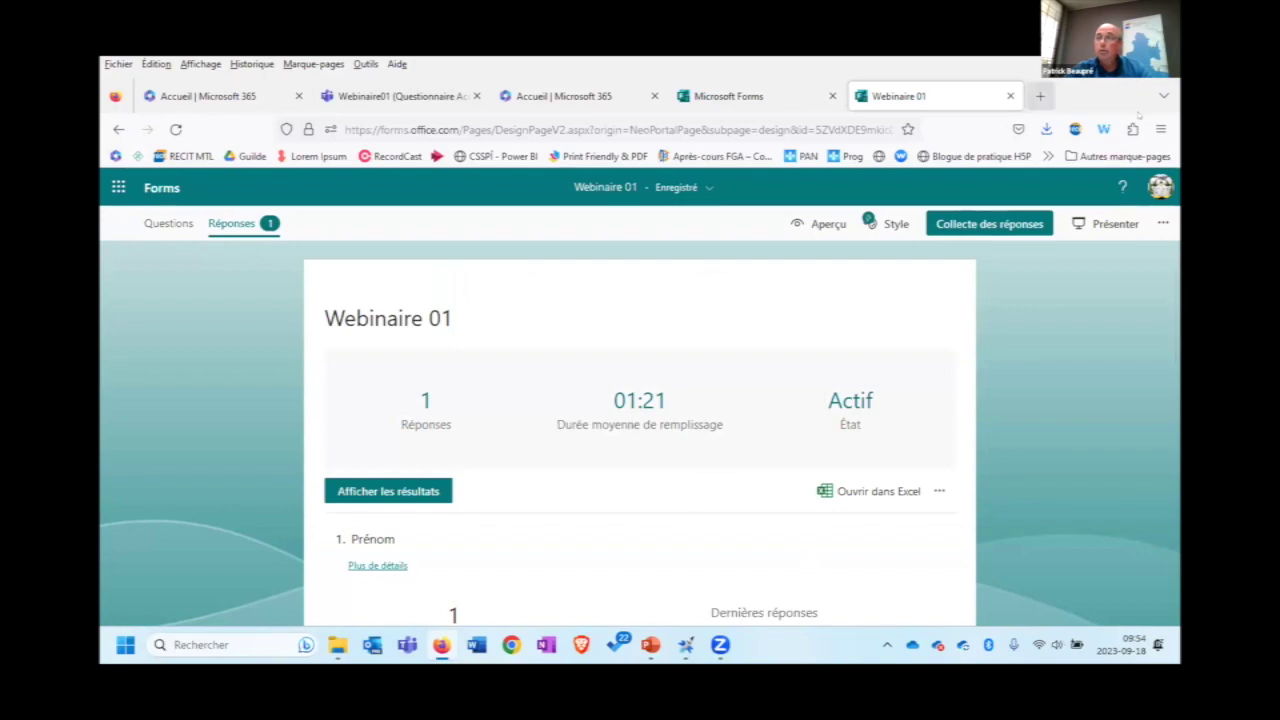
In a new tab, go to office.com and open the WEBINAIRE-Modèle Word-Démo document.
left_click(1040, 96)
left_click(115, 156)
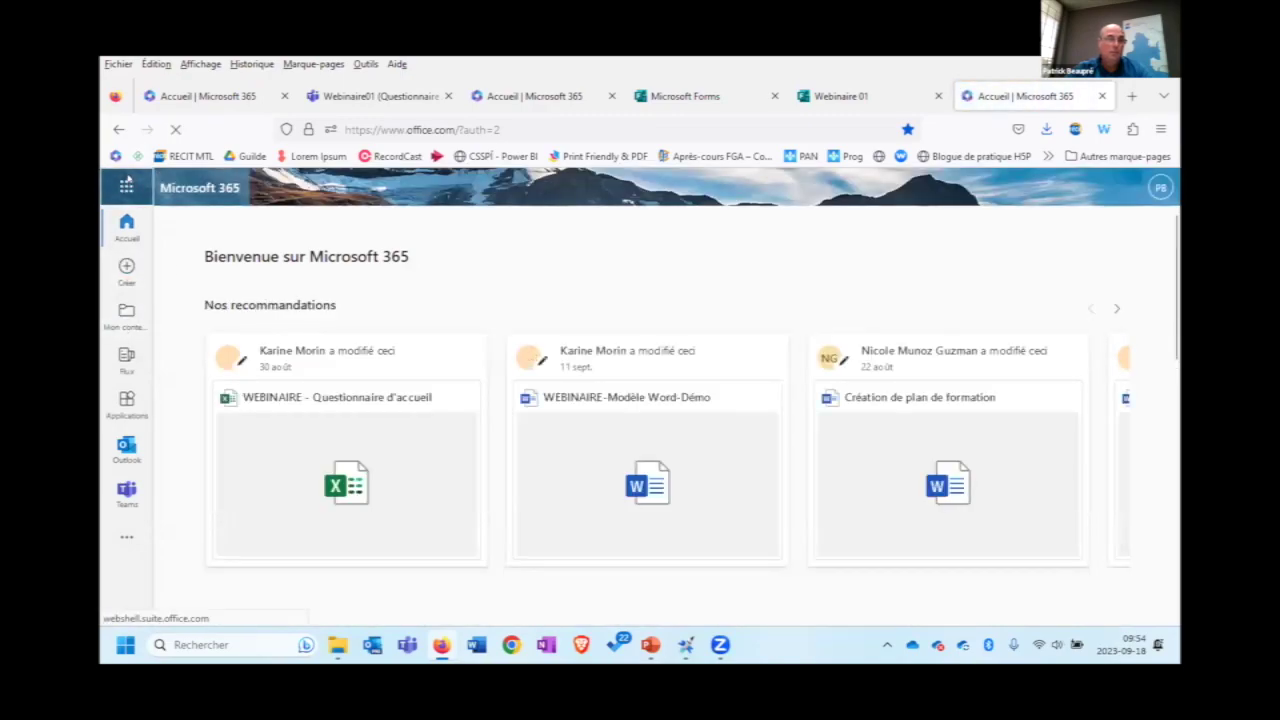
left_click(125, 185)
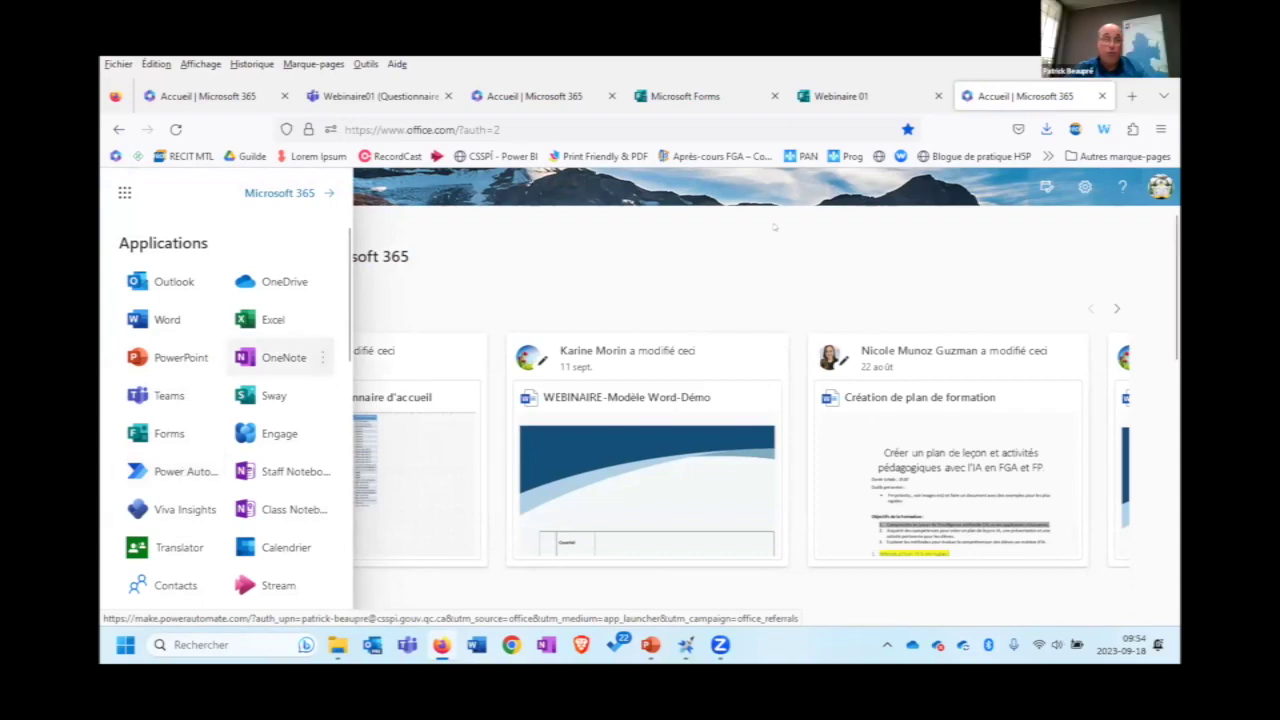
left_click(726, 253)
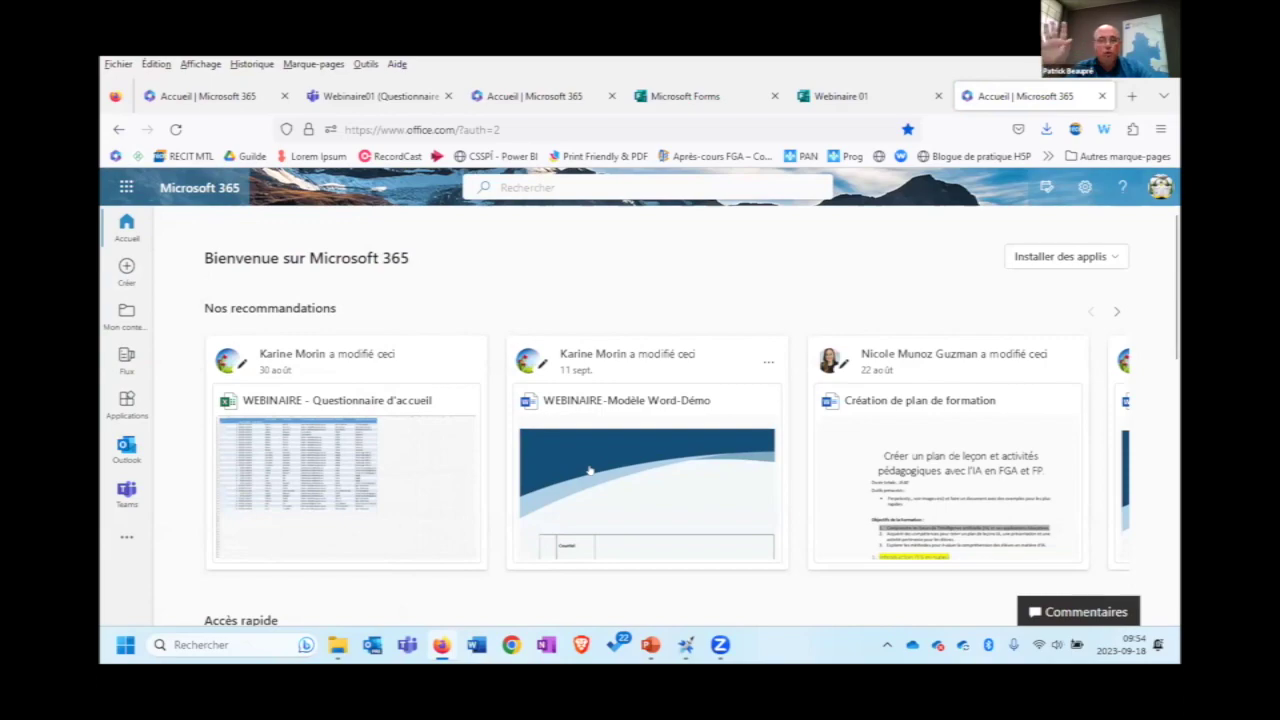
left_click(576, 454)
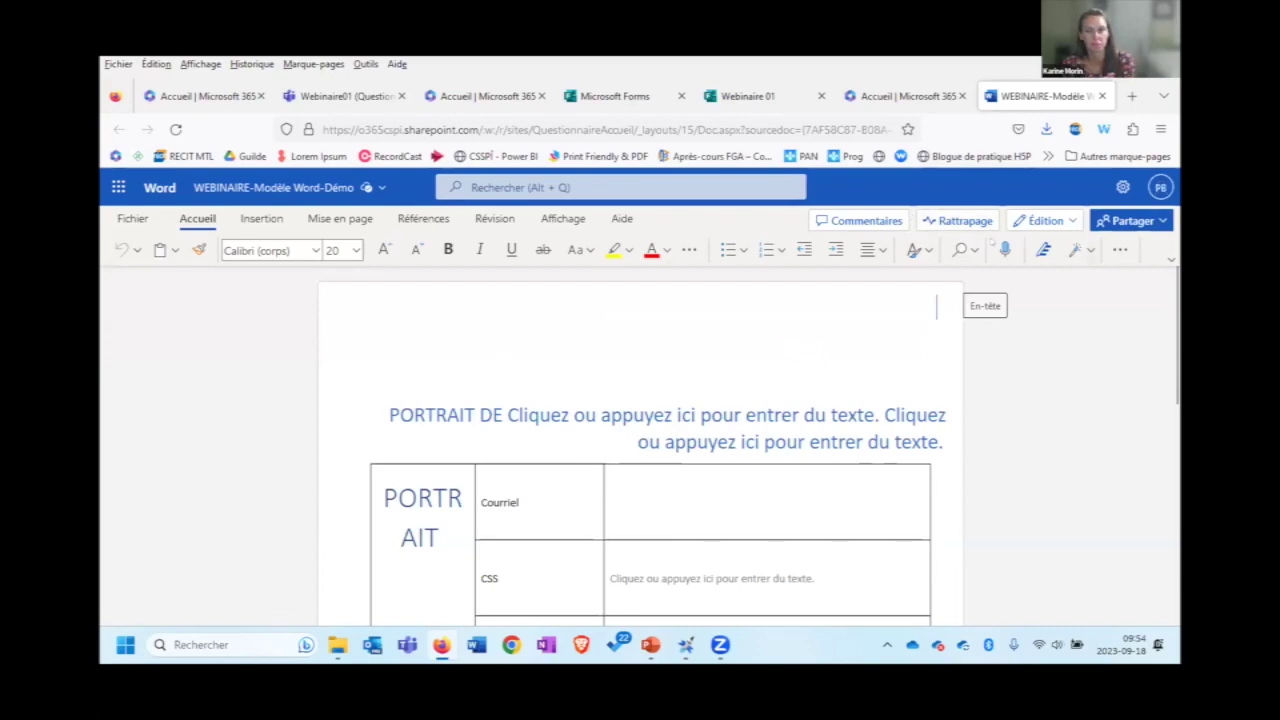
Open WEBINAIRE-Modèle Word-Démo in desktop Word via Édition > Ouvrir dans l'application de bureau.
left_click(1045, 220)
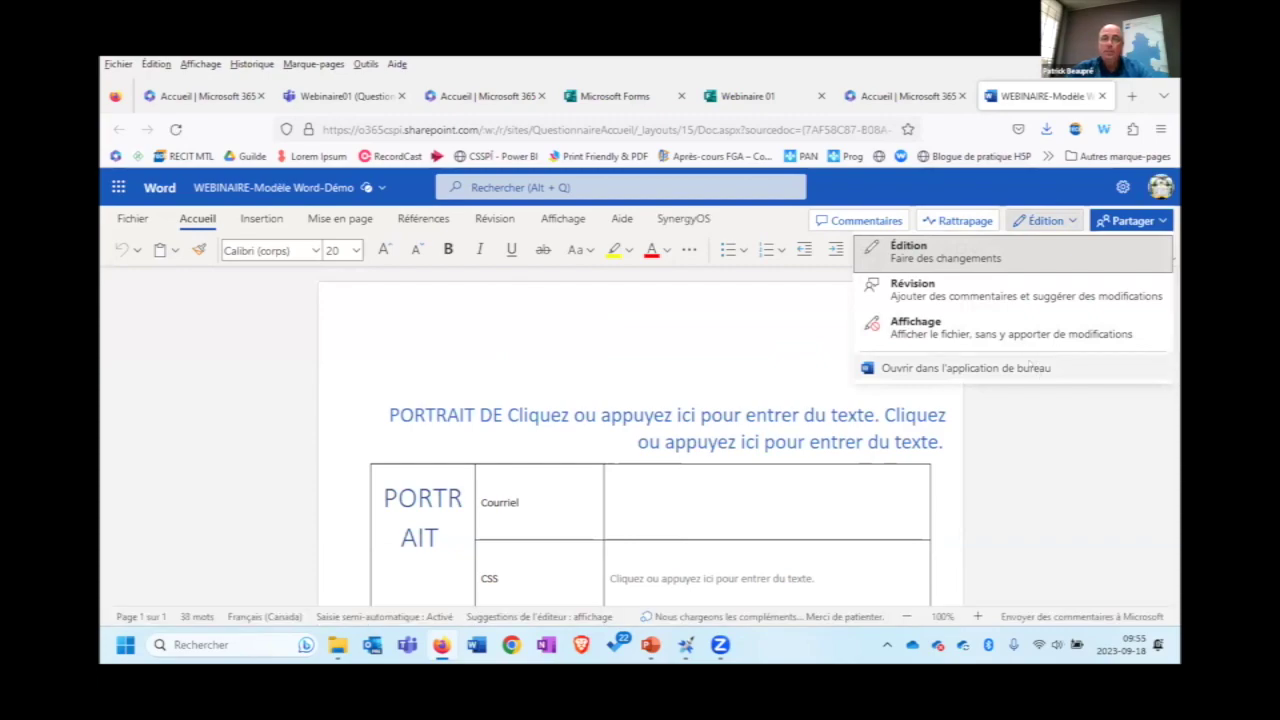
left_click(859, 356)
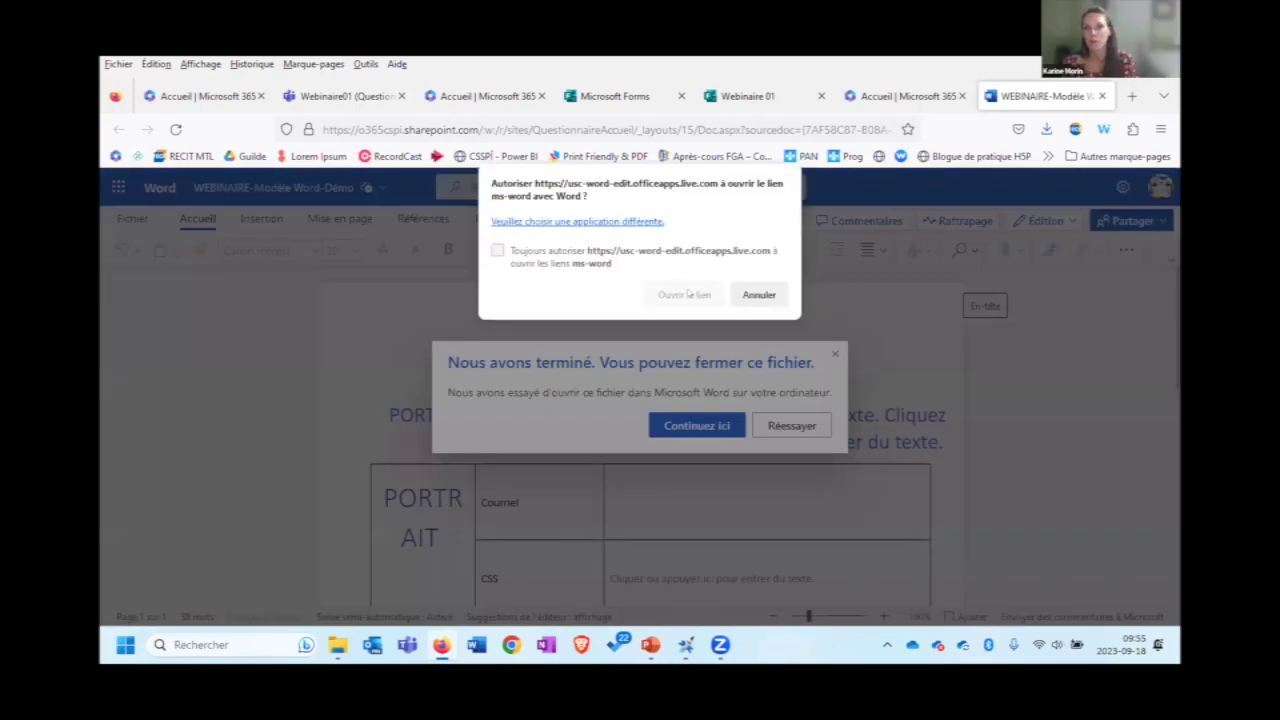
left_click(700, 294)
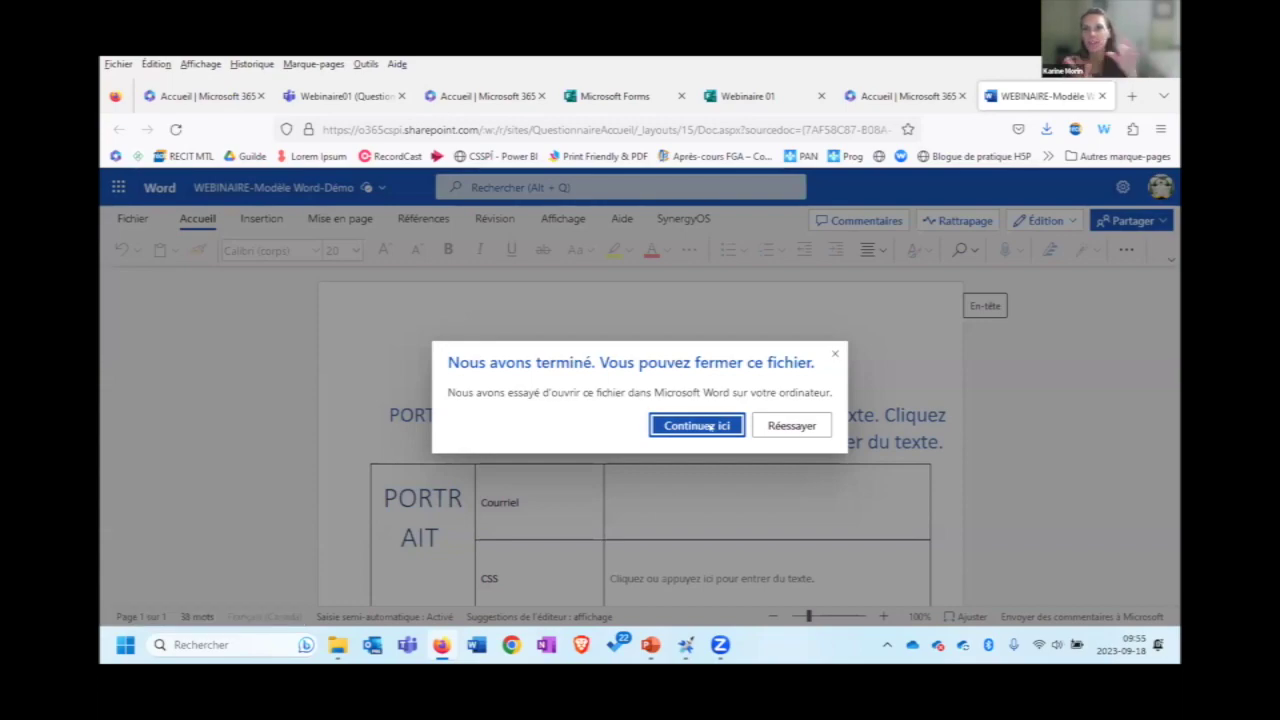
left_click(709, 426)
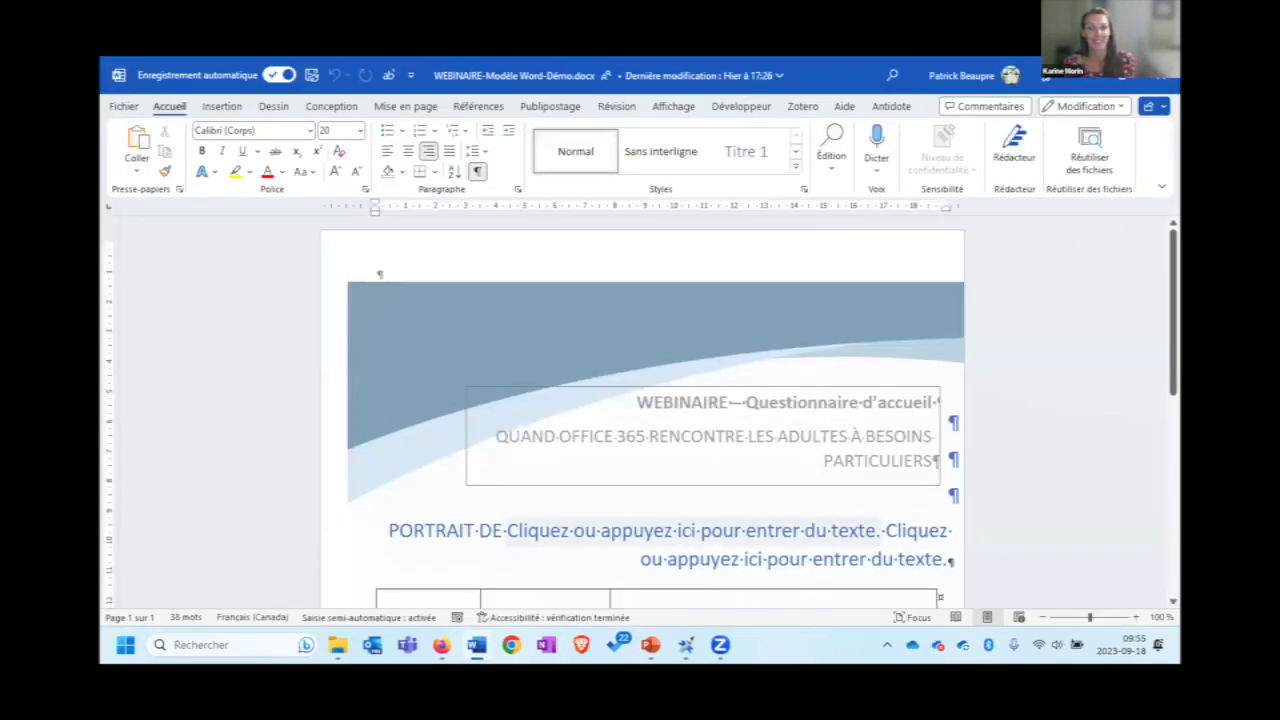
Select the first-name placeholder after PORTRAIT DE and bring the Word window to the front.
left_click(698, 536)
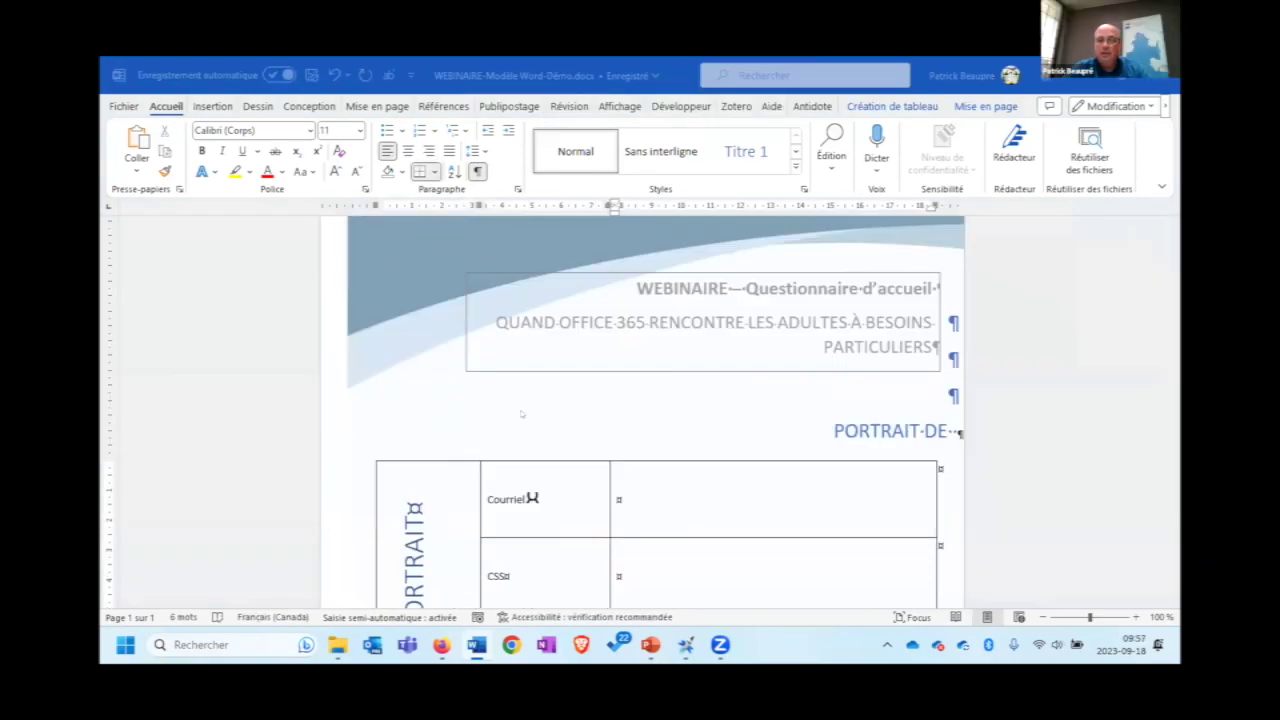
left_click(507, 413)
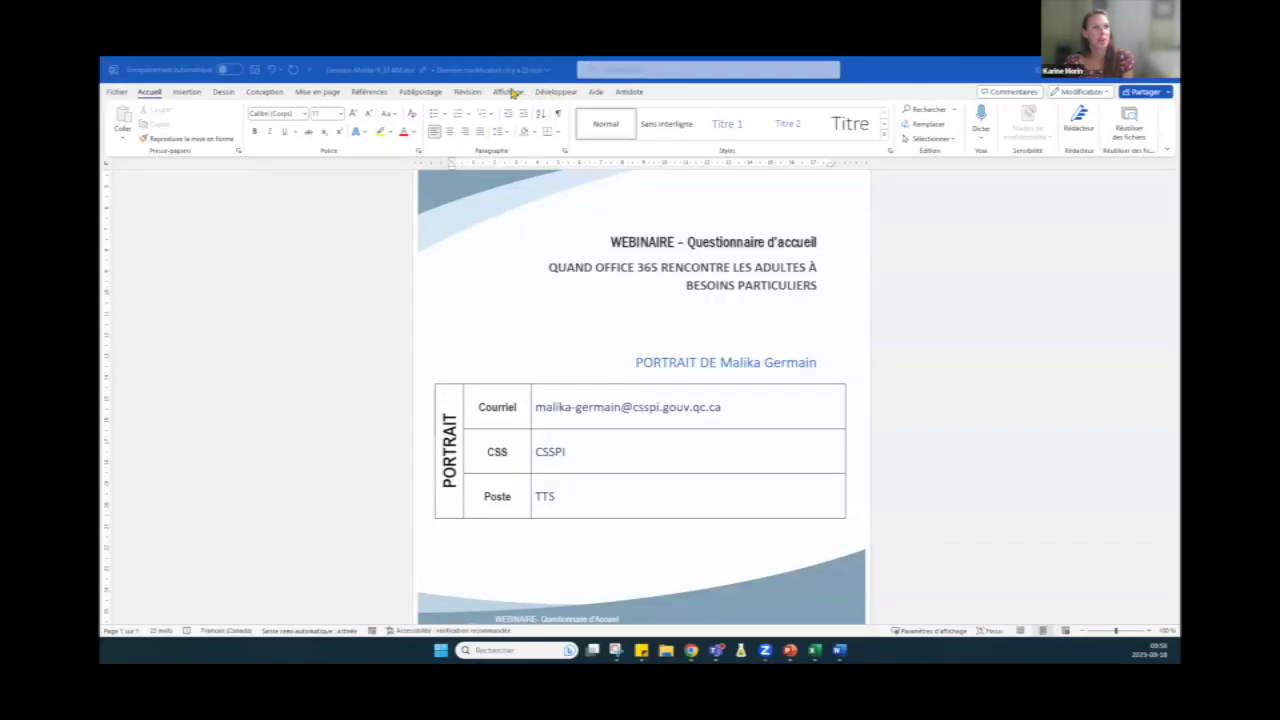
Enable the Développeur tab in Personnaliser le ruban and display its commands.
left_click(535, 117)
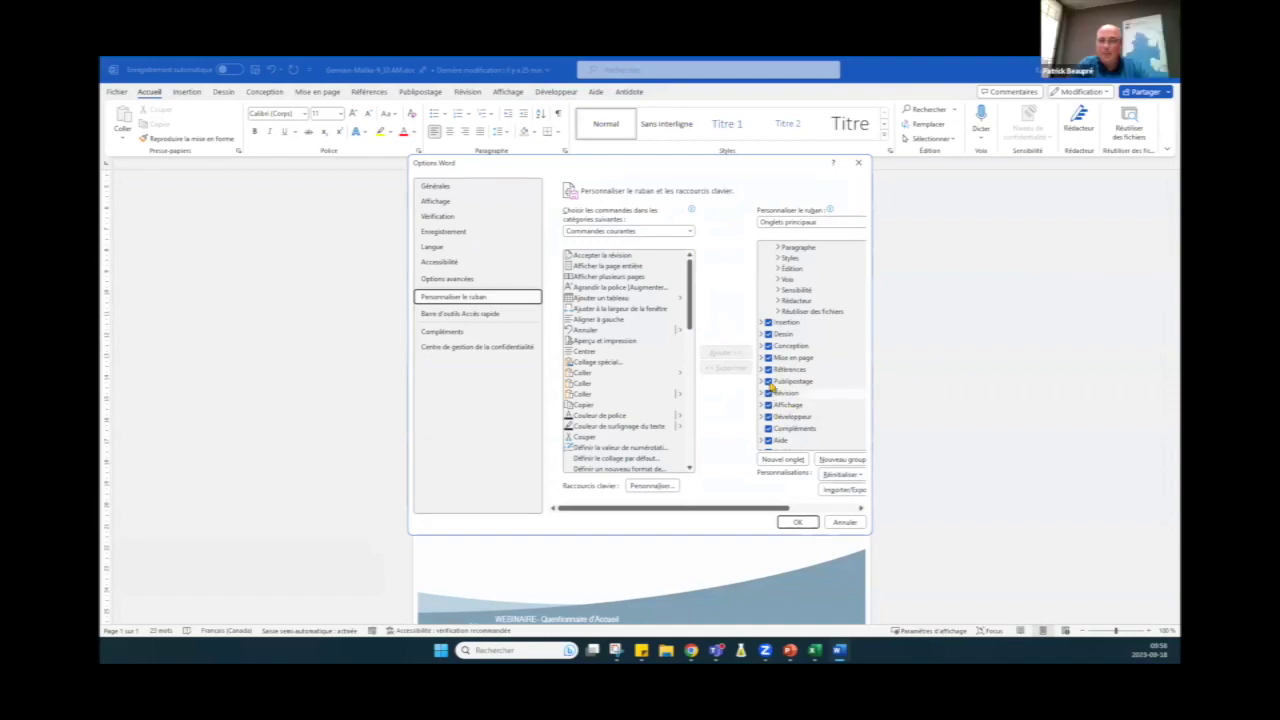
left_click(766, 420)
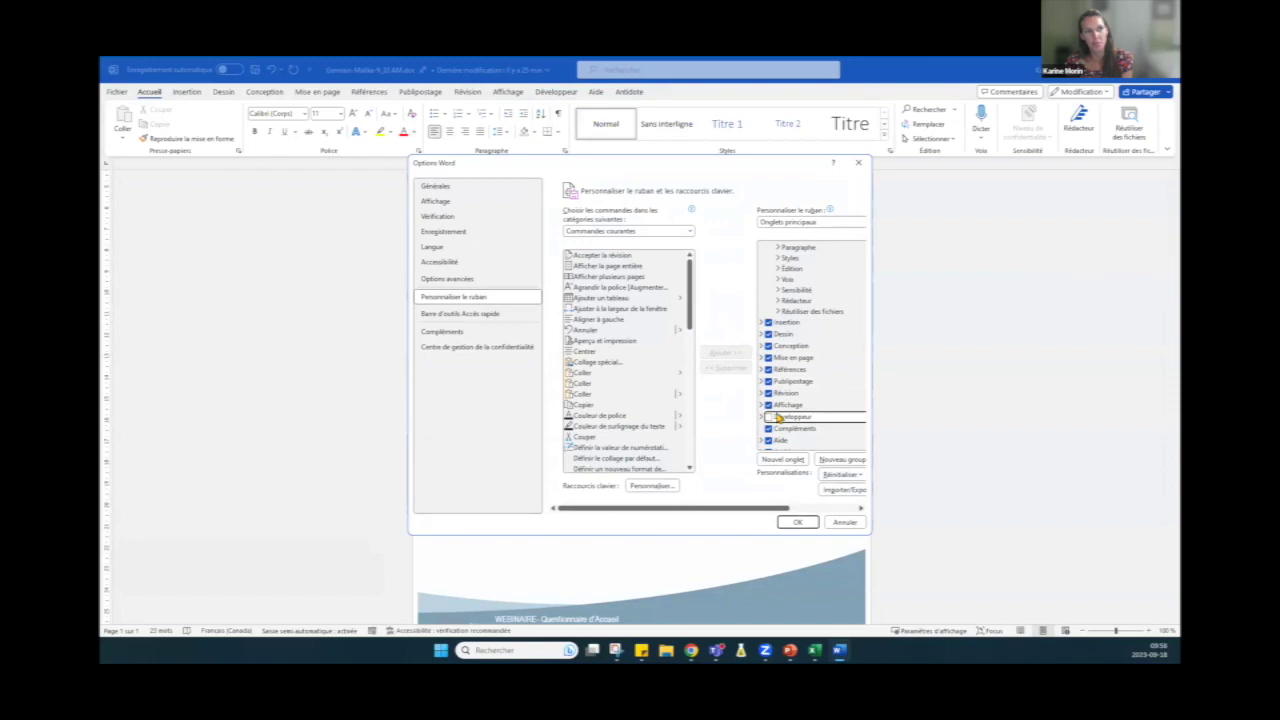
left_click(798, 522)
left_click(540, 91)
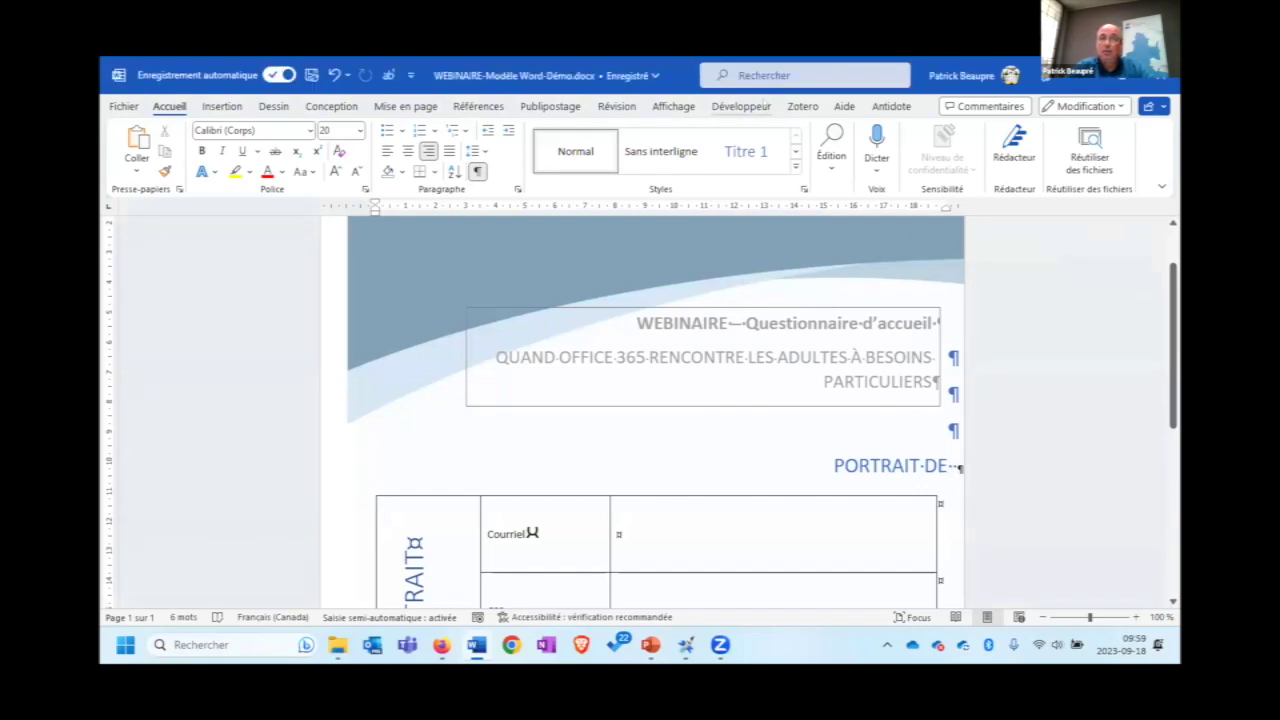
With Mode Création on, insert a plain-text control after PORTRAIT DE and open its Propriétés.
left_click(750, 105)
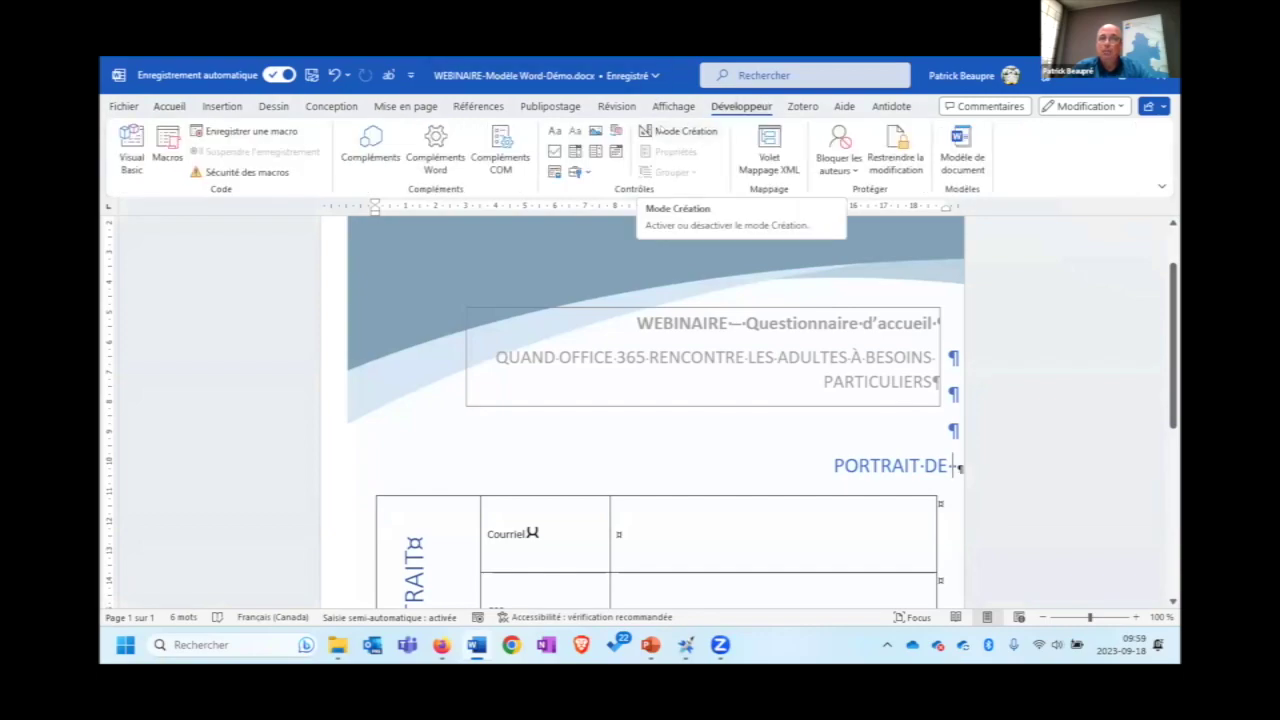
left_click(660, 131)
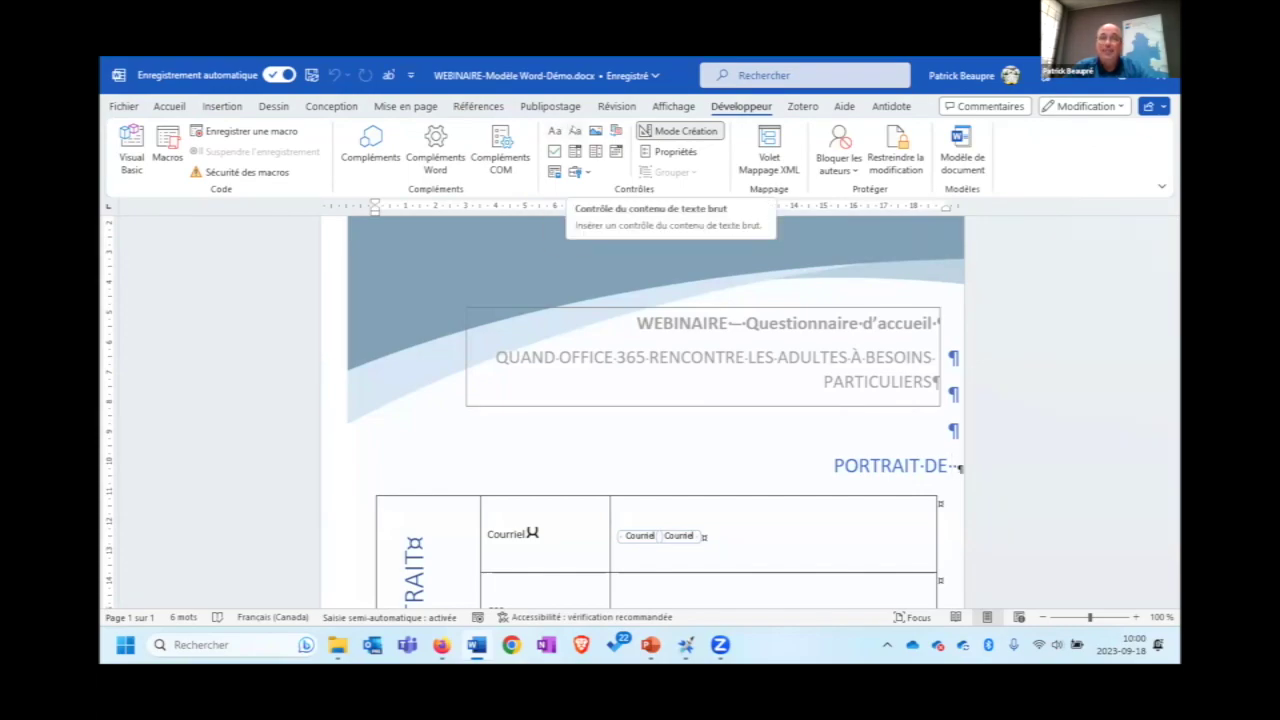
left_click(572, 130)
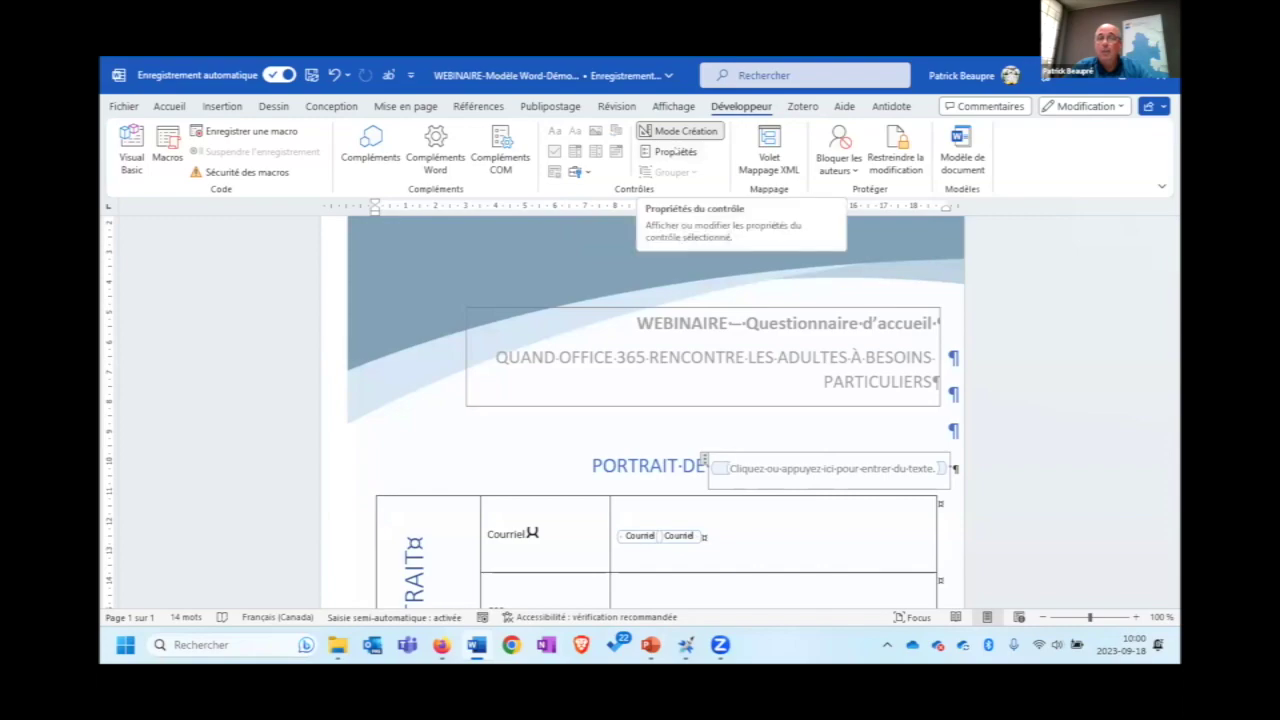
left_click(672, 151)
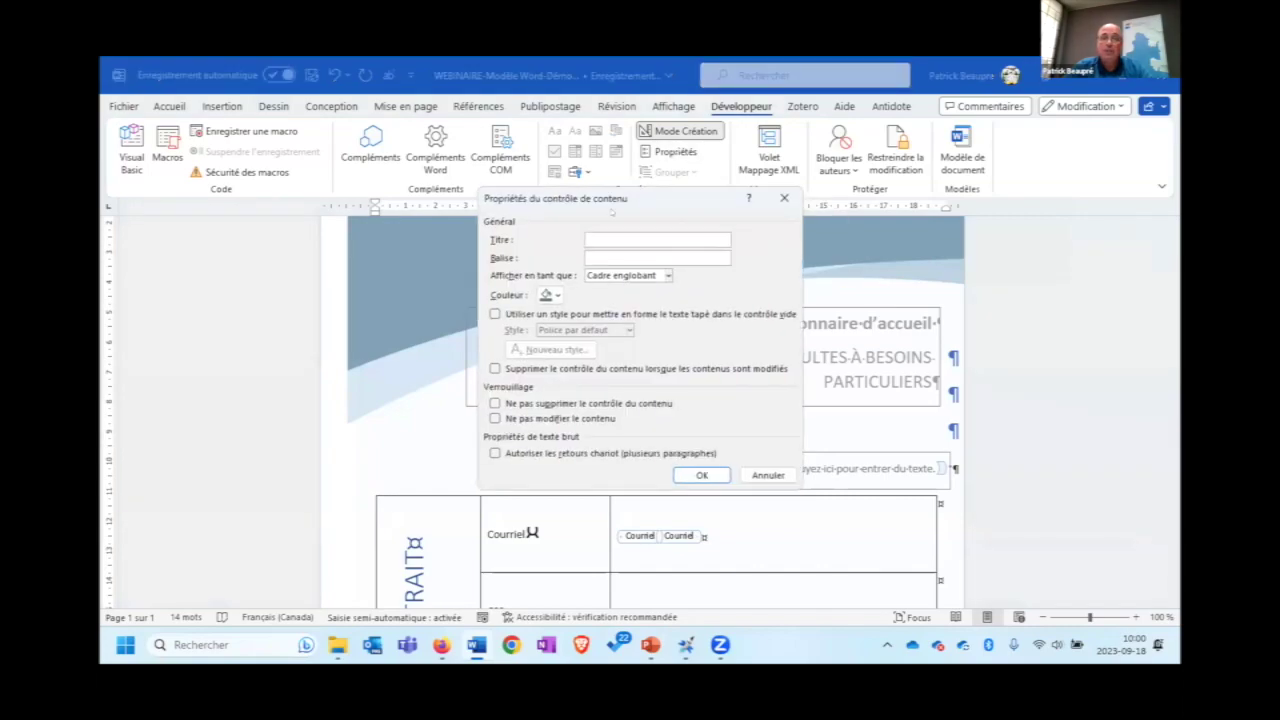
Title the first content control 'Prénom' and paste a second plain-text control right after it.
left_click_drag(612, 208, 371, 326)
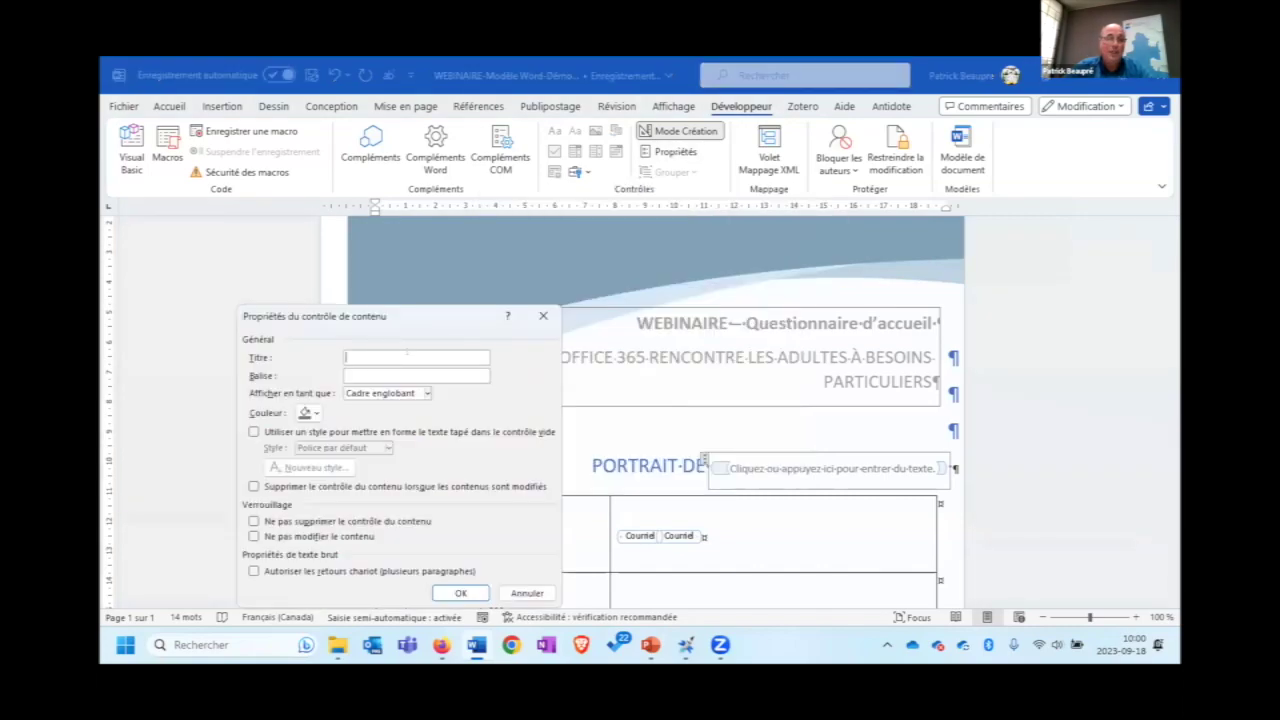
type("Prénom")
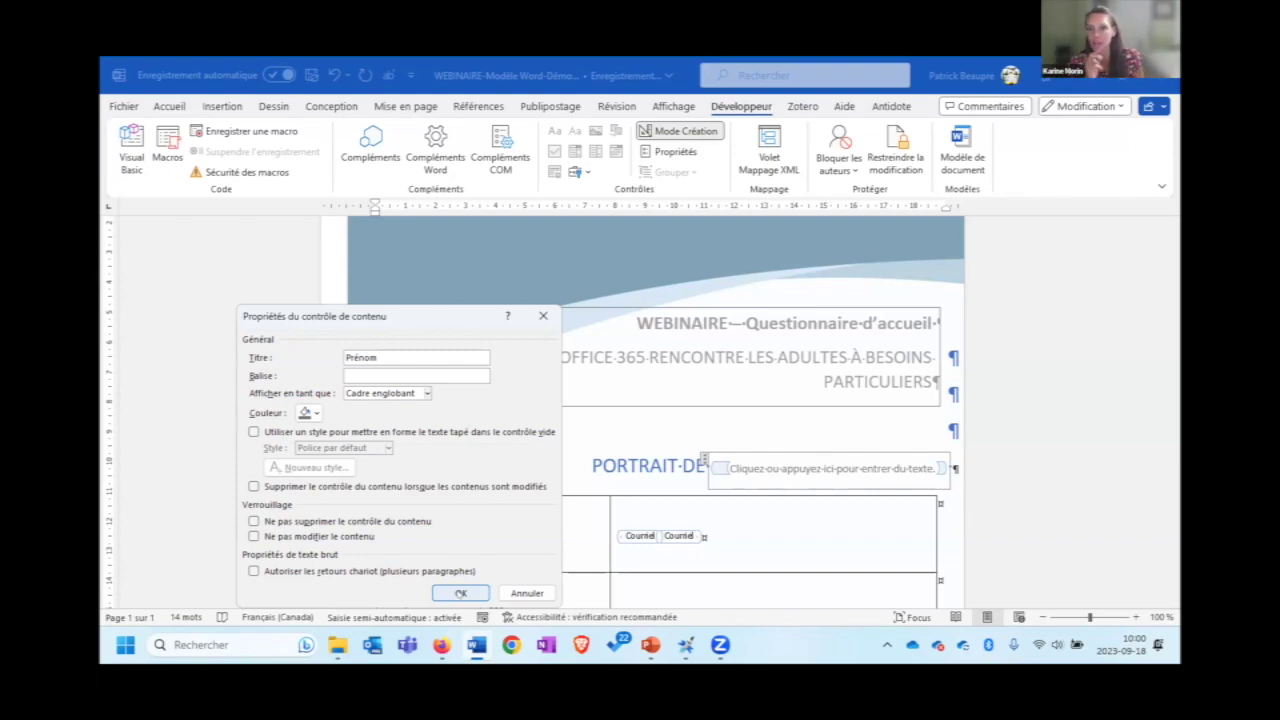
left_click(460, 593)
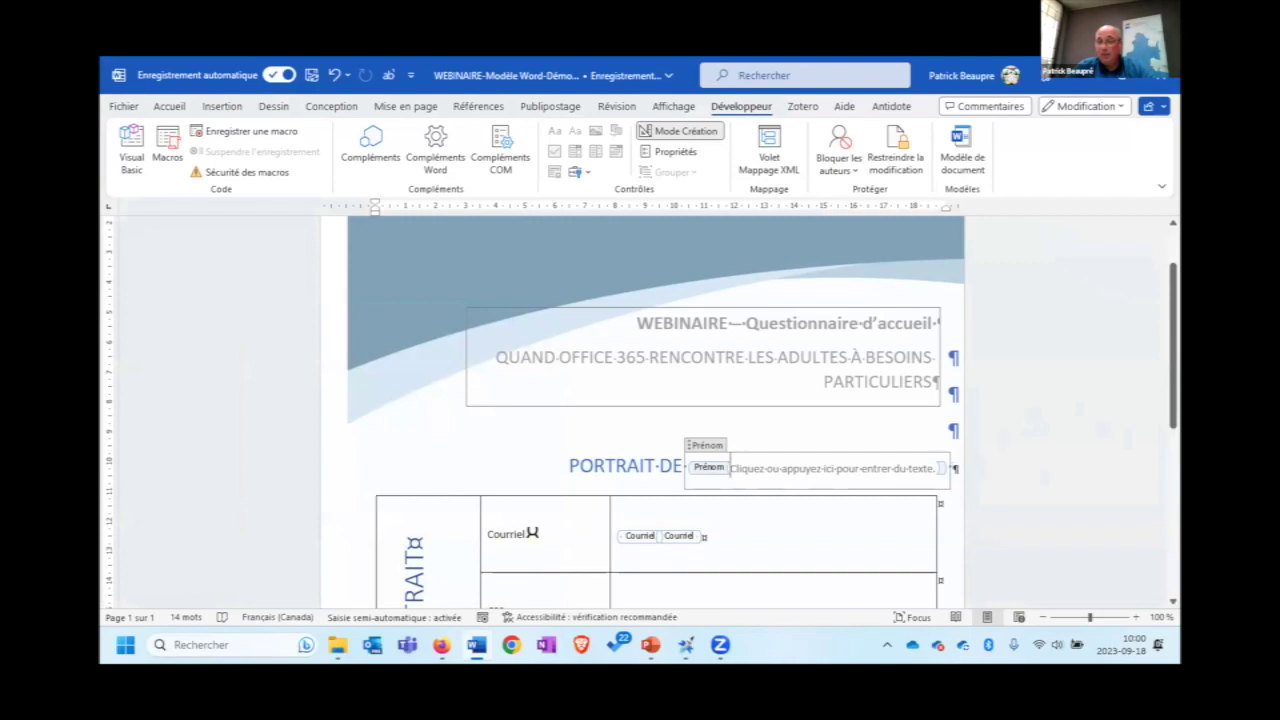
left_click(951, 468)
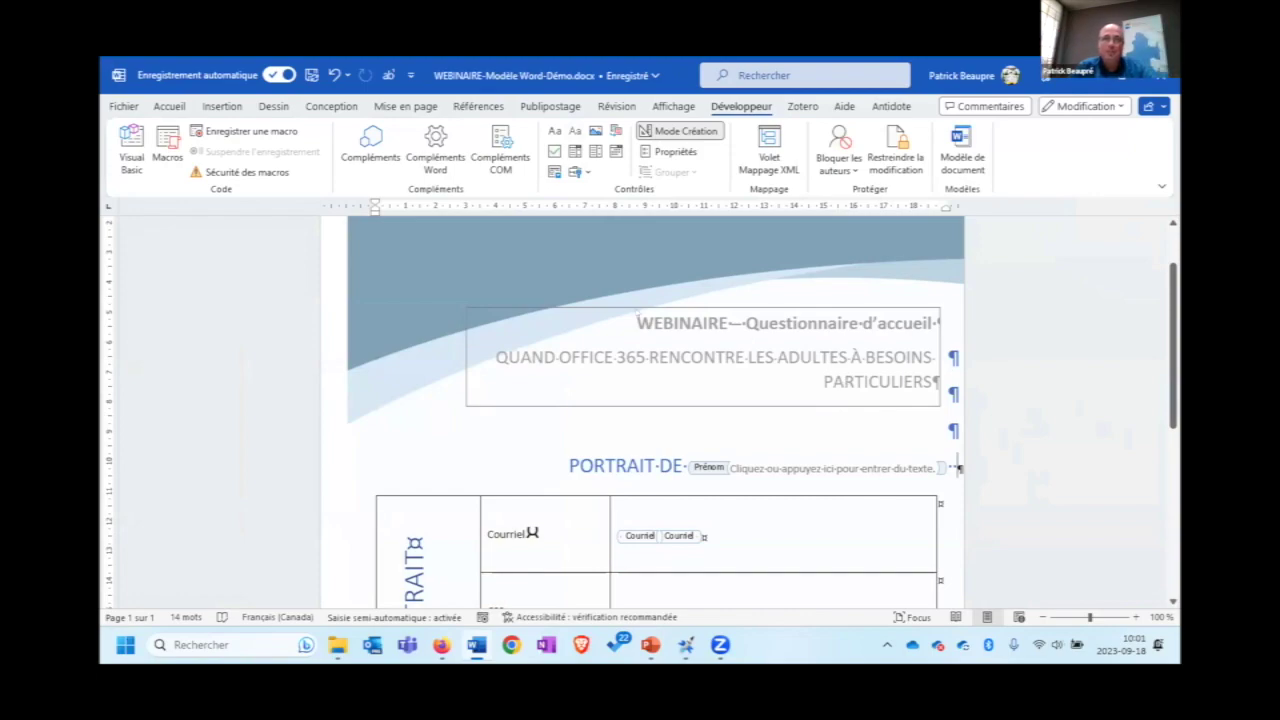
key("ctrl+v")
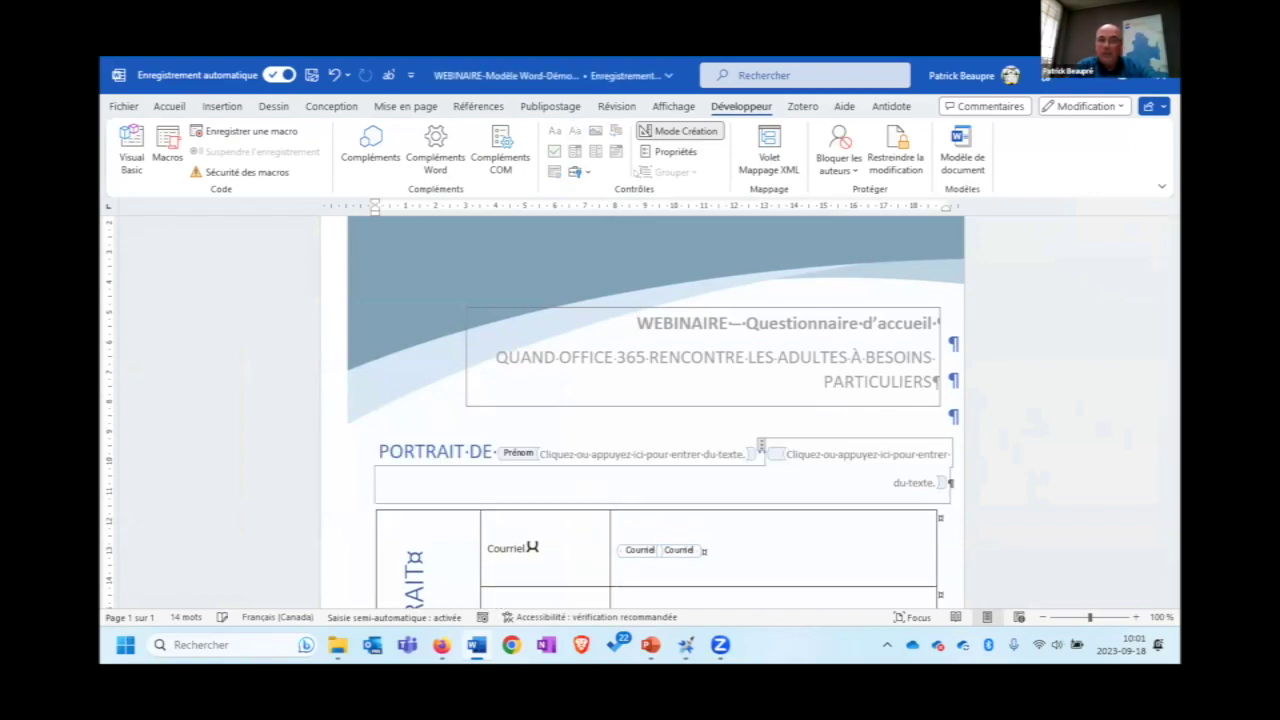
Title the second content control beside Prénom 'Nom'.
left_click(660, 151)
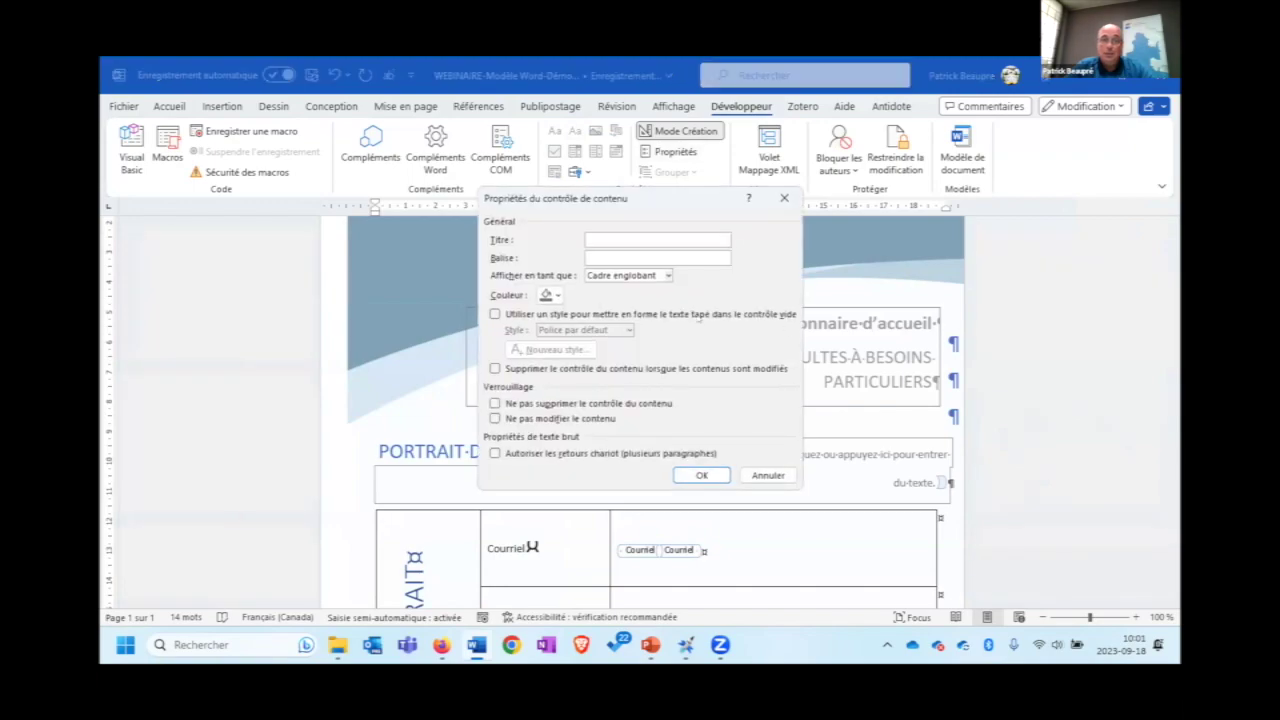
left_click_drag(620, 198, 398, 290)
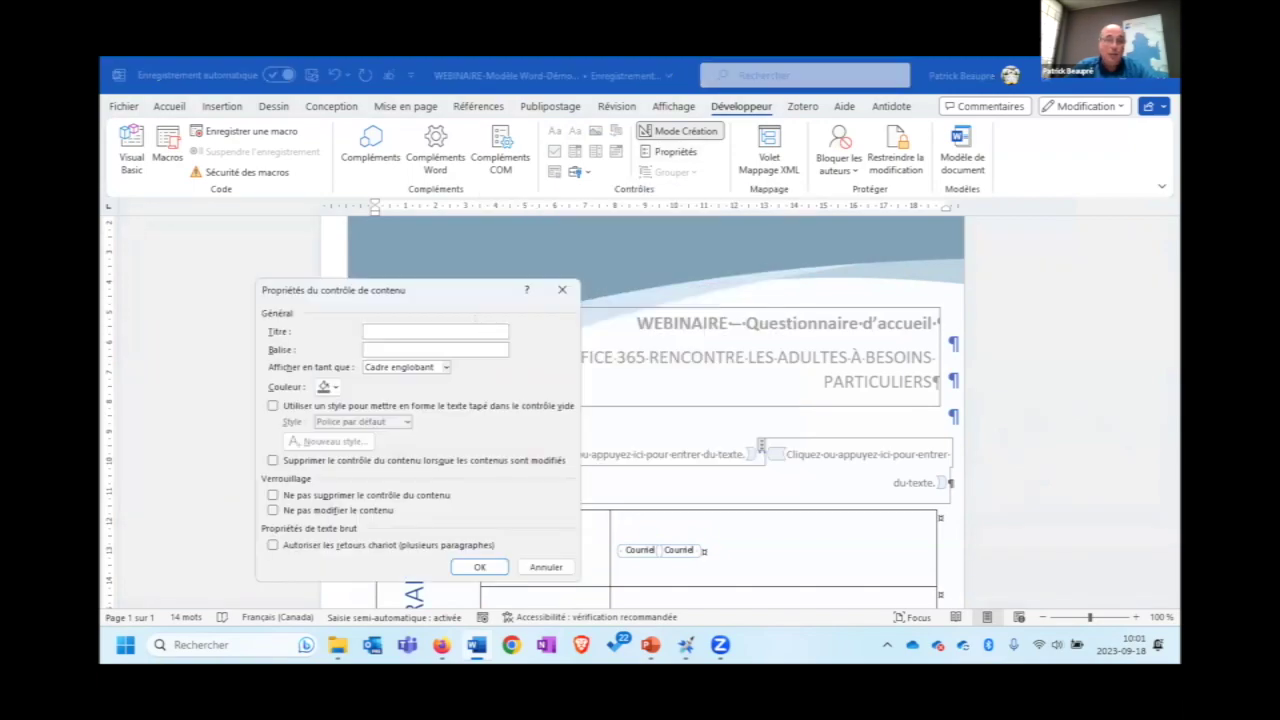
type("Nom")
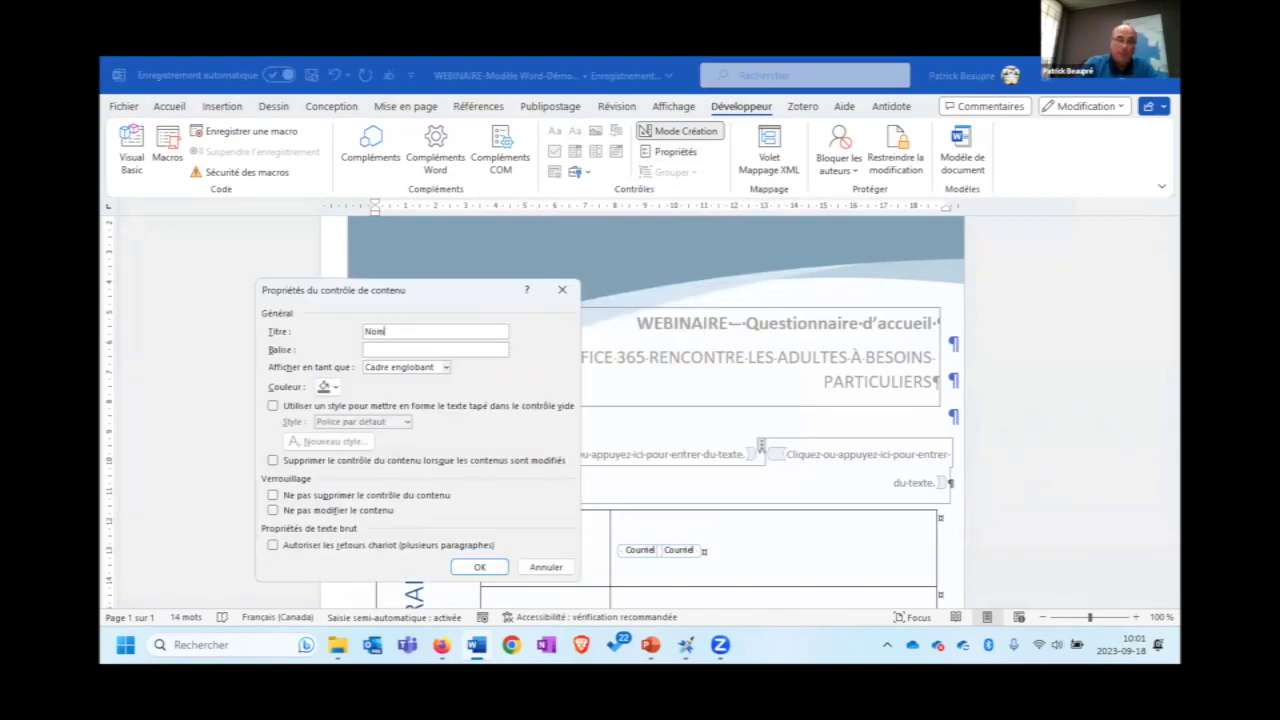
left_click(479, 567)
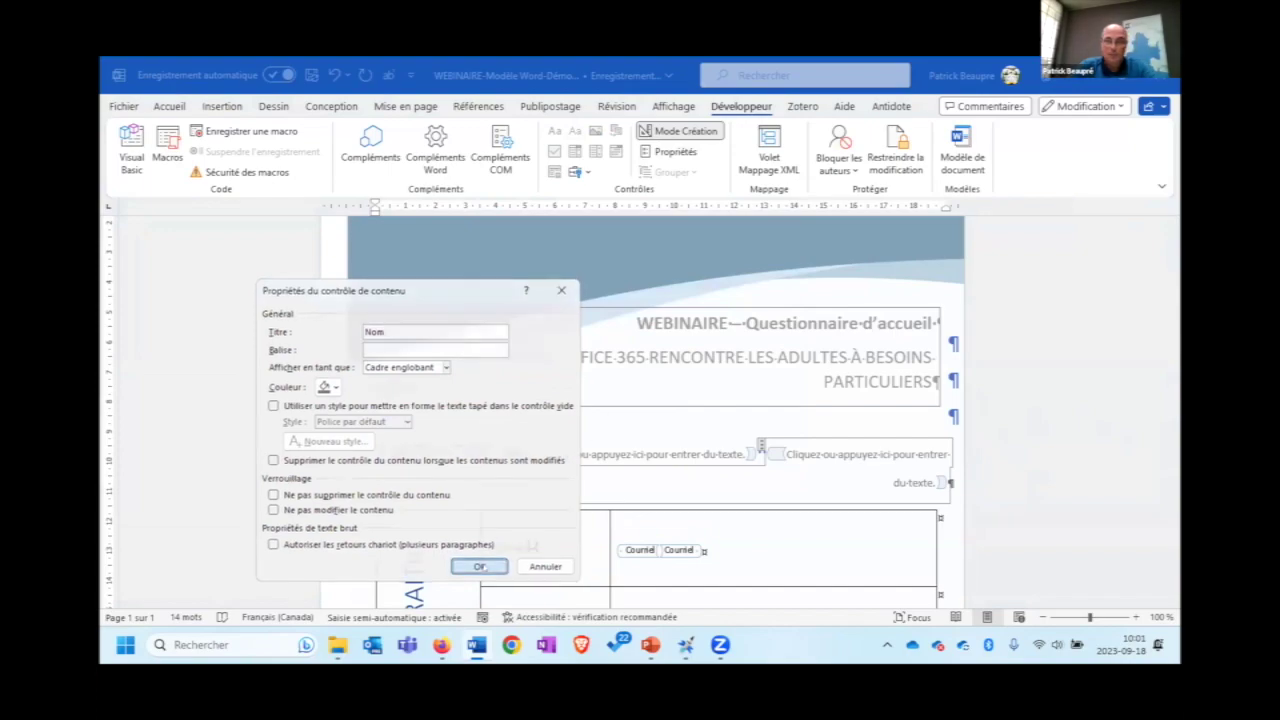
Select and delete the old Courriel content control in the table.
scroll(640, 415, "down", 2)
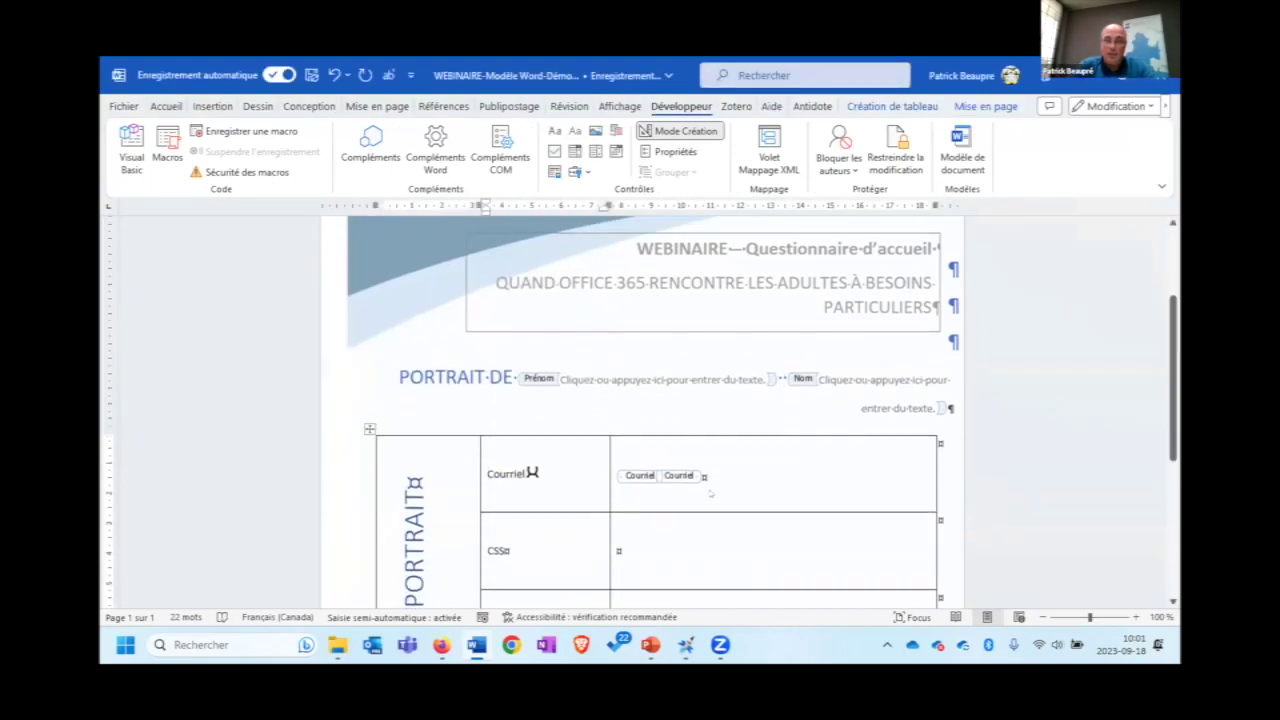
left_click(660, 473)
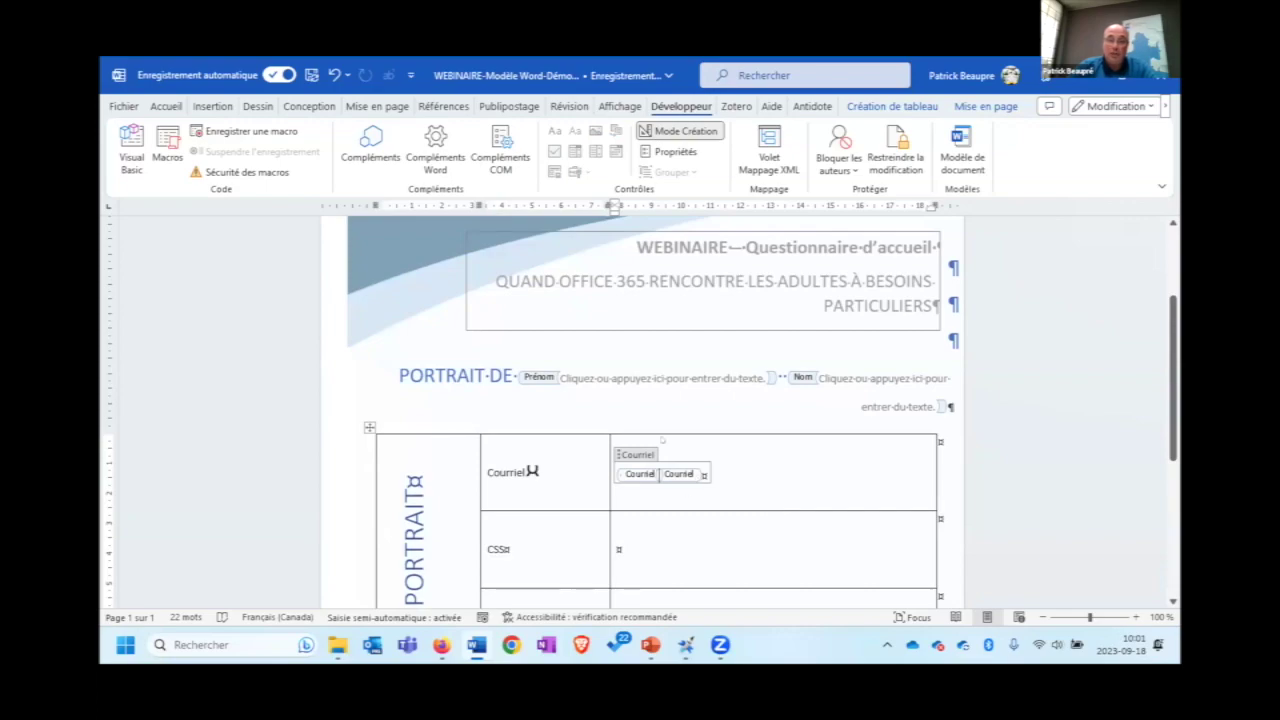
left_click(637, 466)
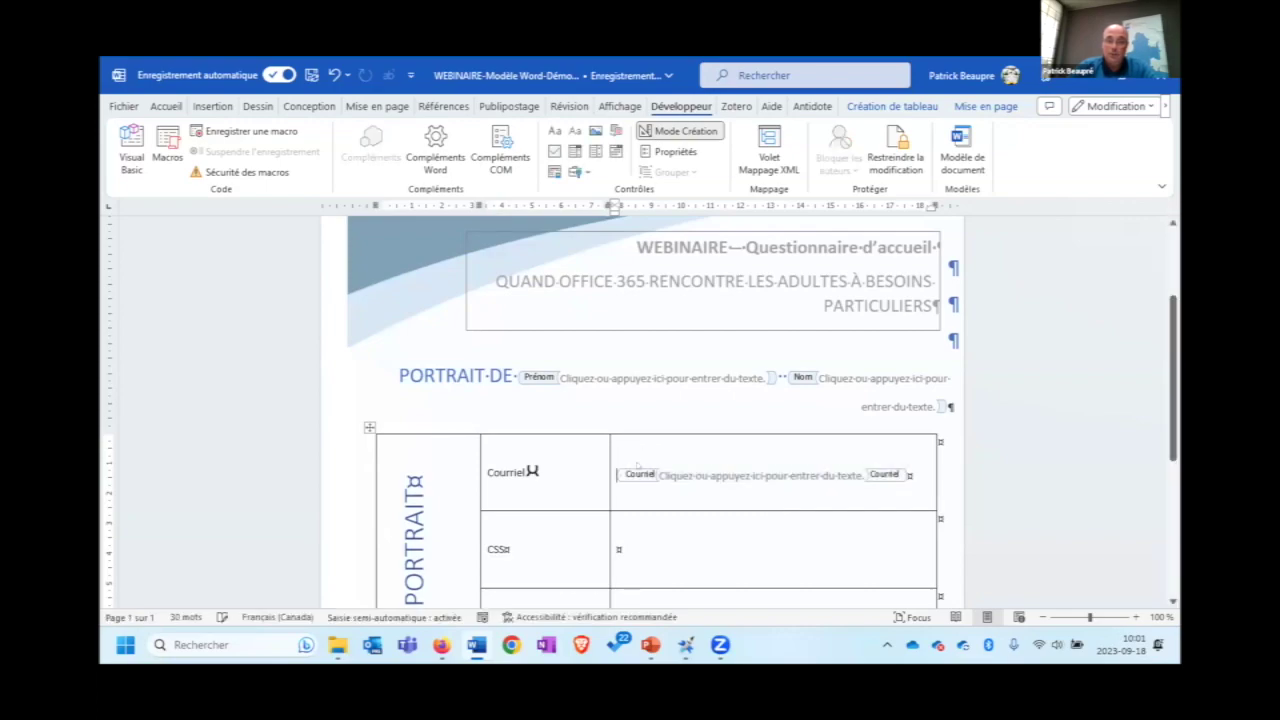
left_click(665, 466)
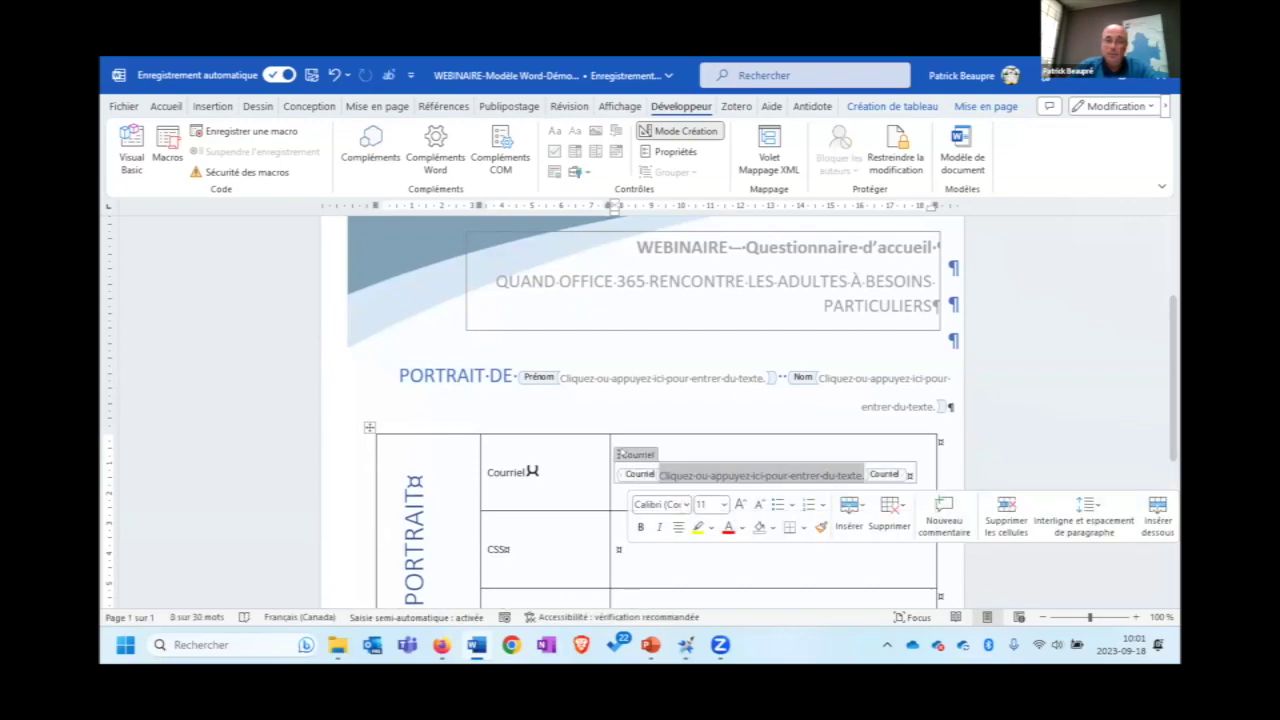
left_click(700, 478)
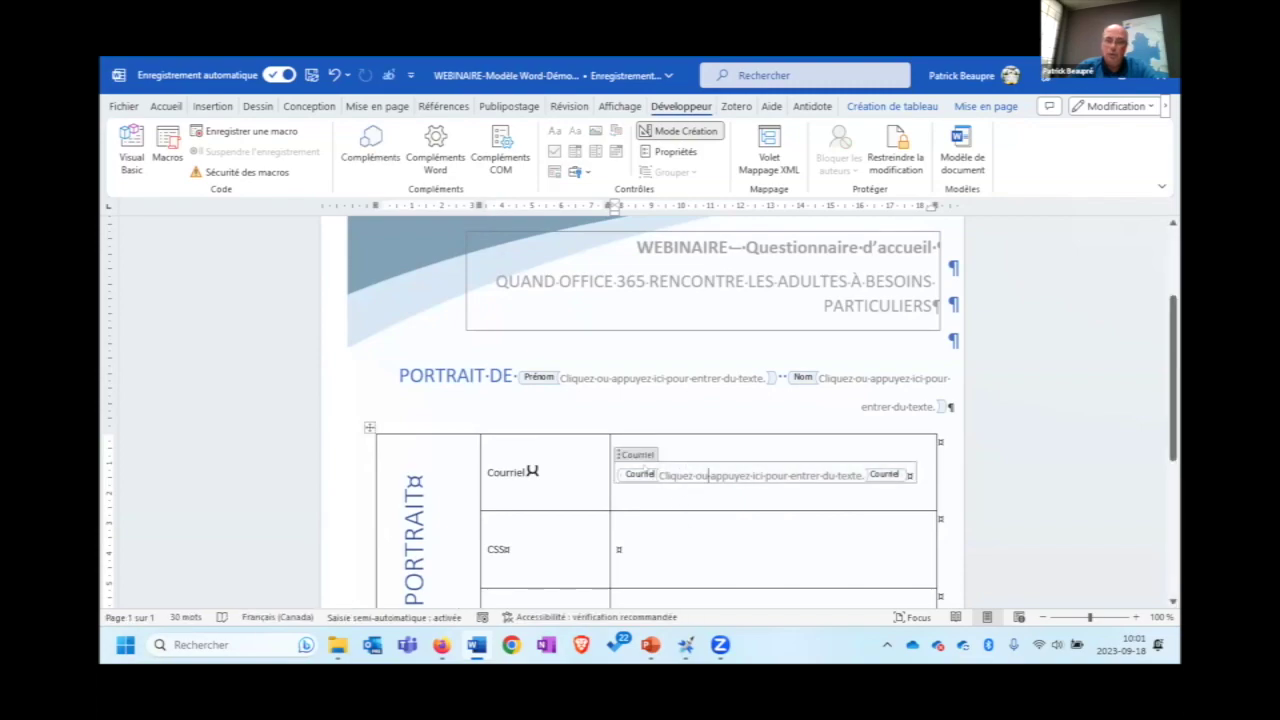
left_click(639, 455)
key("Delete")
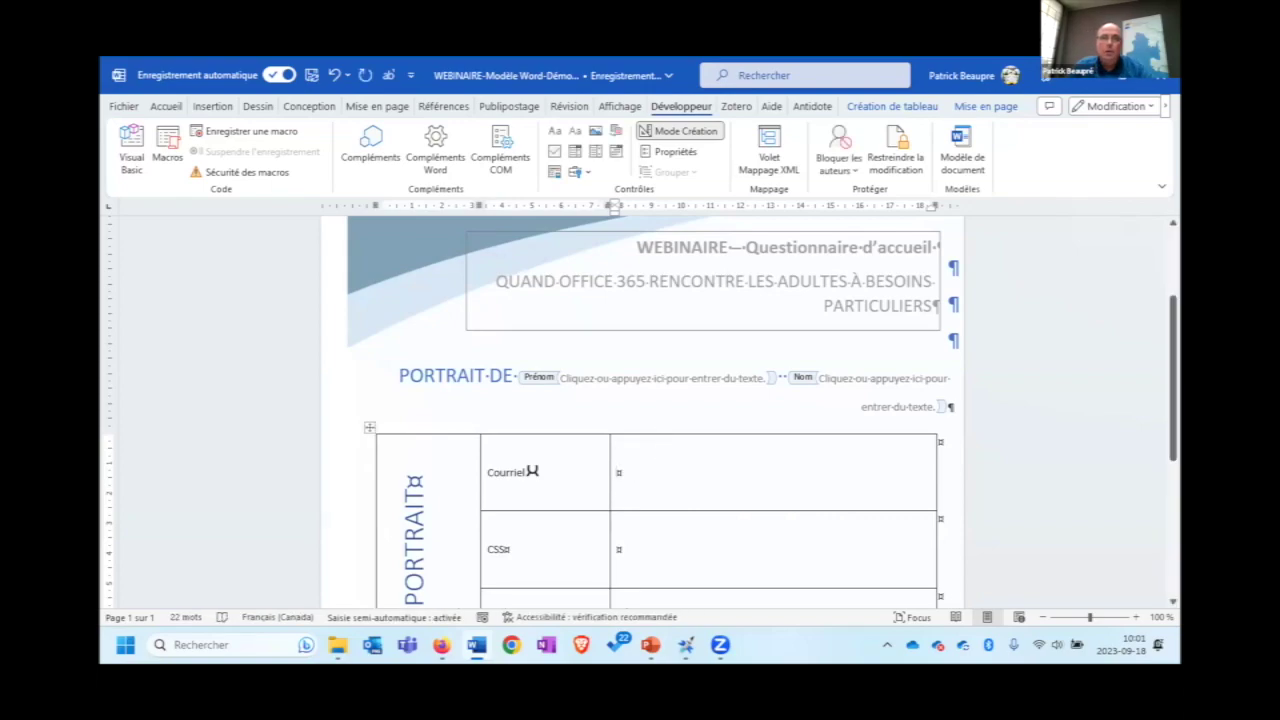
Insert a new plain-text content control in the Courriel cell titled 'Courriel'.
left_click(576, 130)
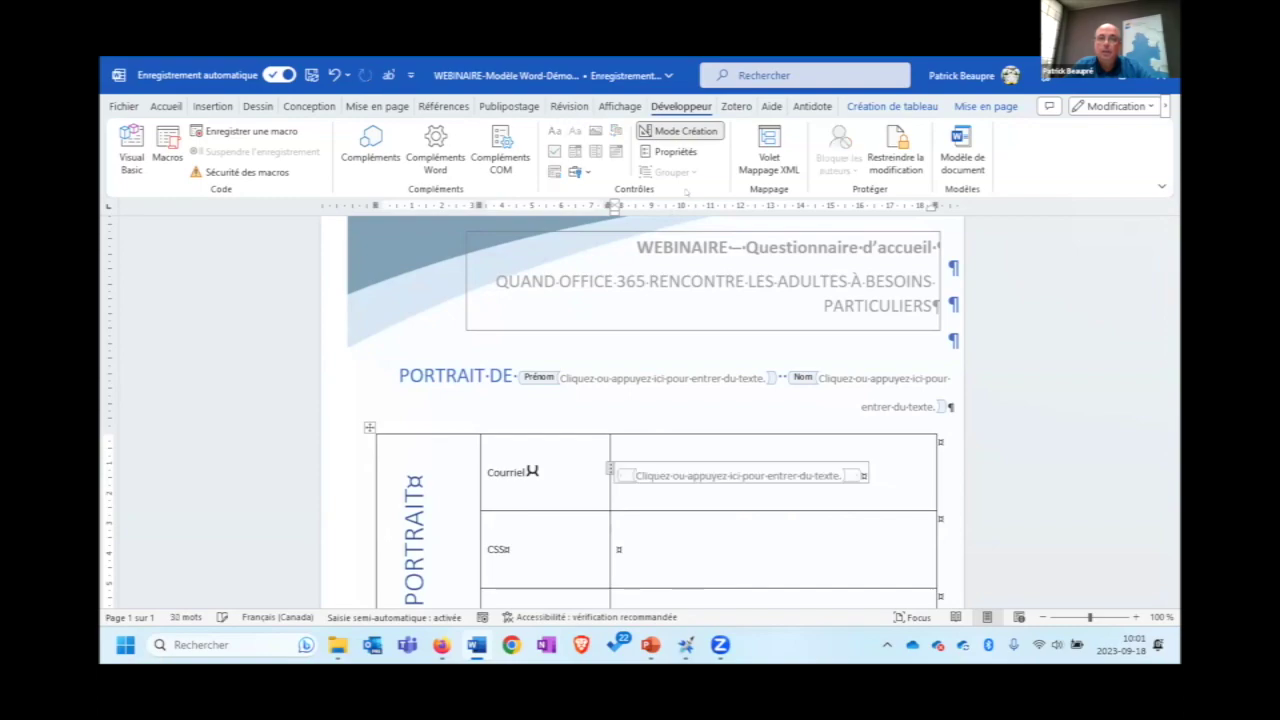
left_click(672, 151)
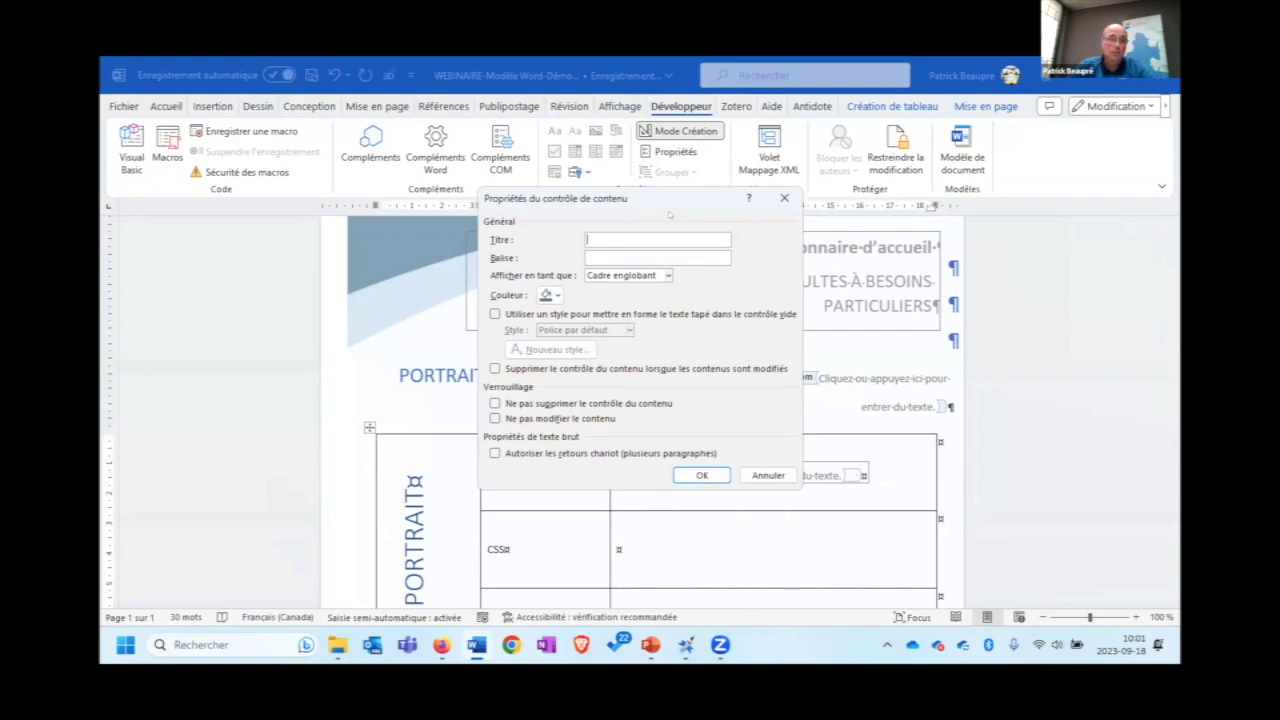
left_click_drag(699, 192, 392, 379)
type("Cou")
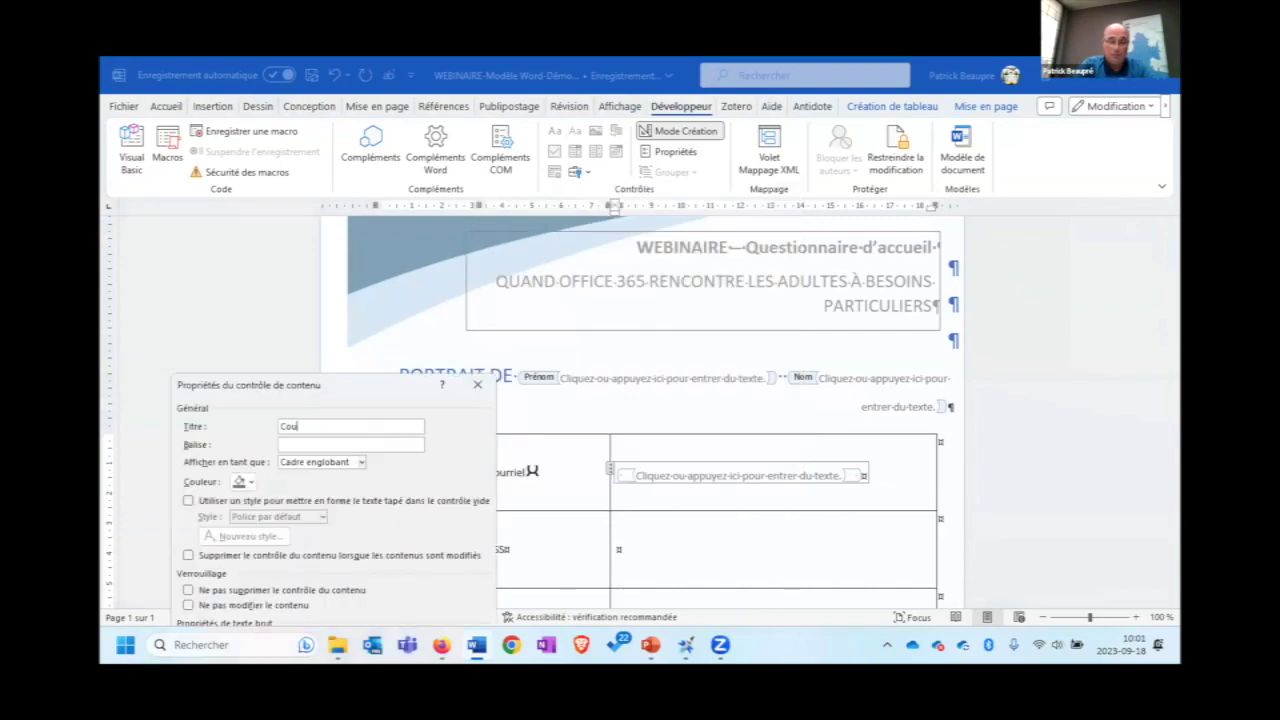
type("rriel")
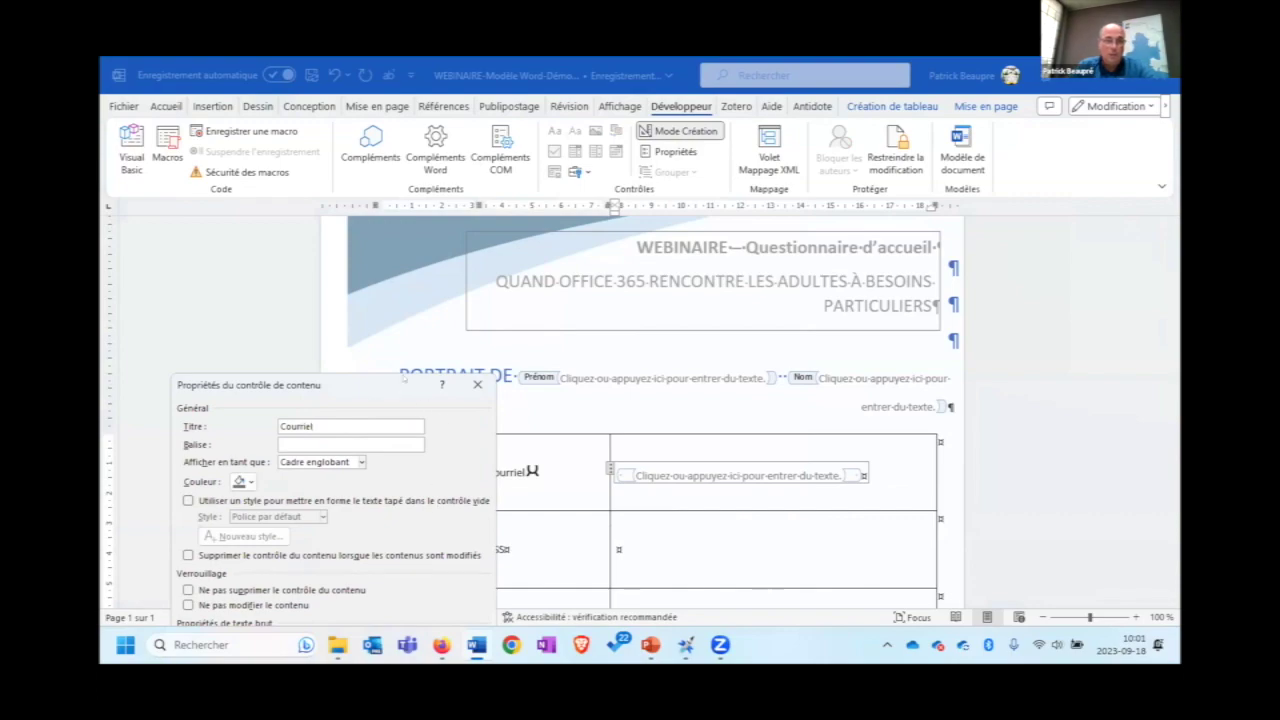
left_click_drag(404, 376, 400, 211)
left_click(398, 583)
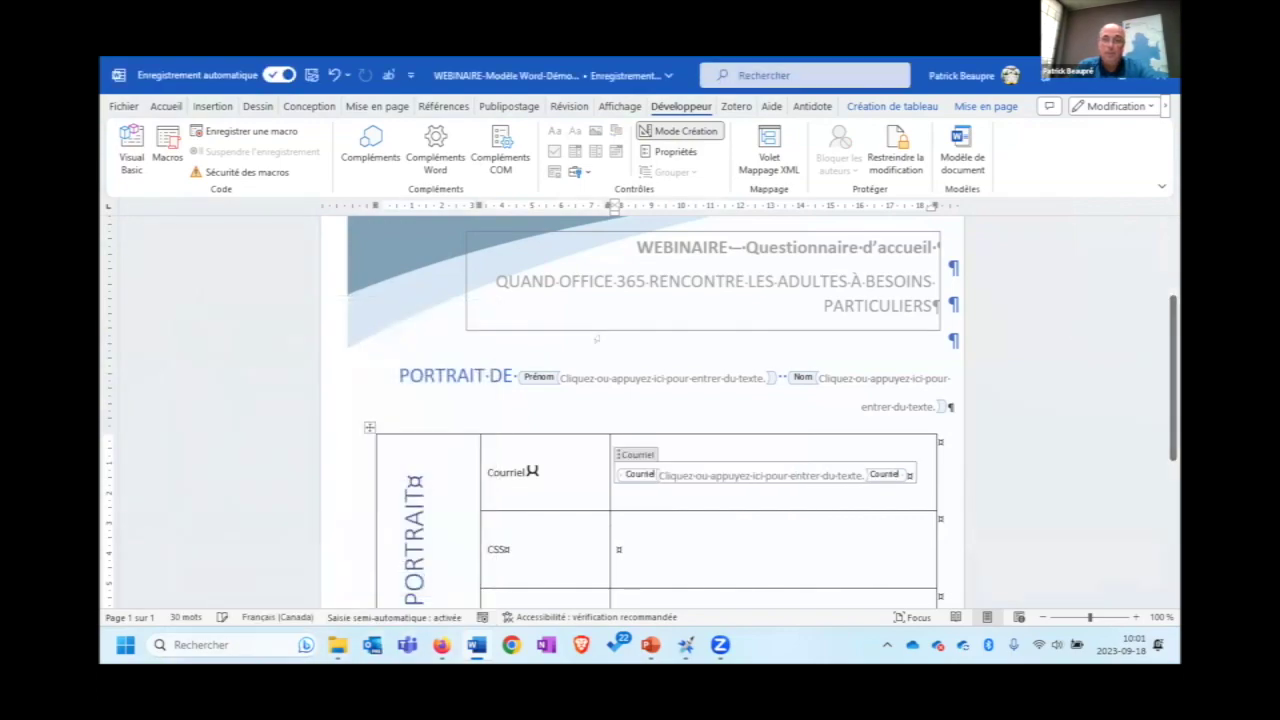
Add a plain-text content control titled 'CSS' in the CSS cell.
left_click(618, 549)
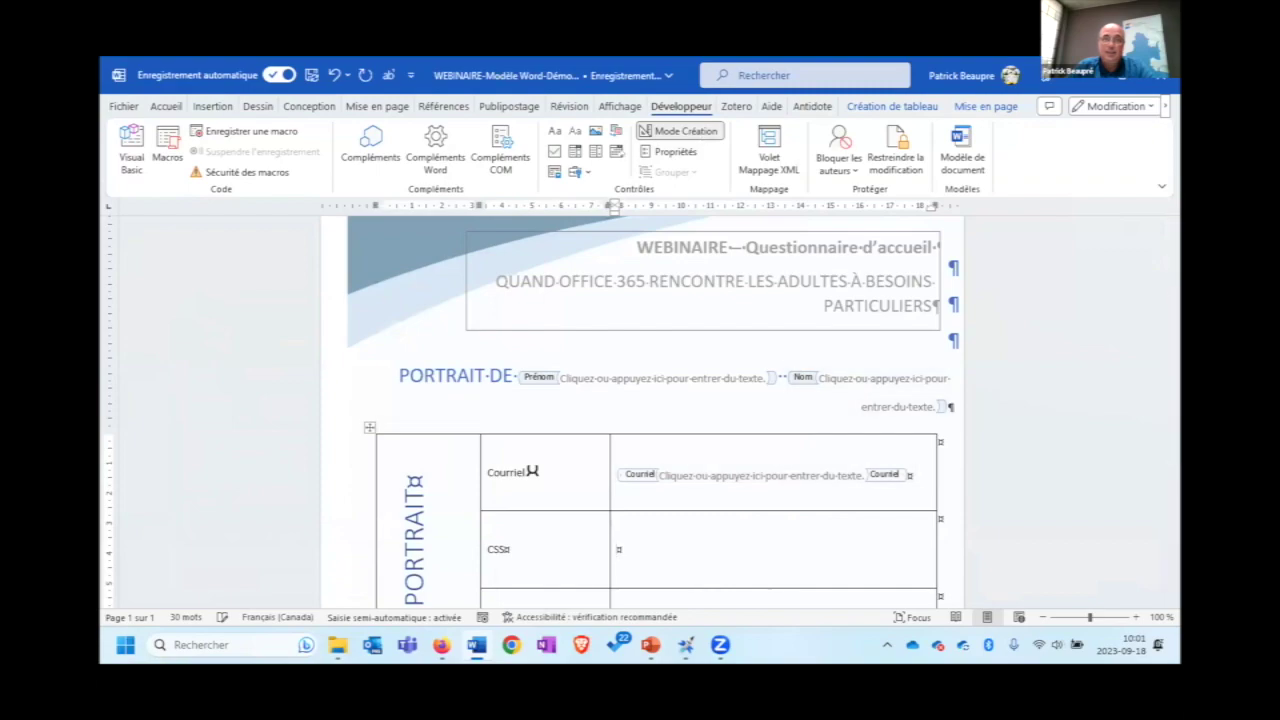
left_click(575, 131)
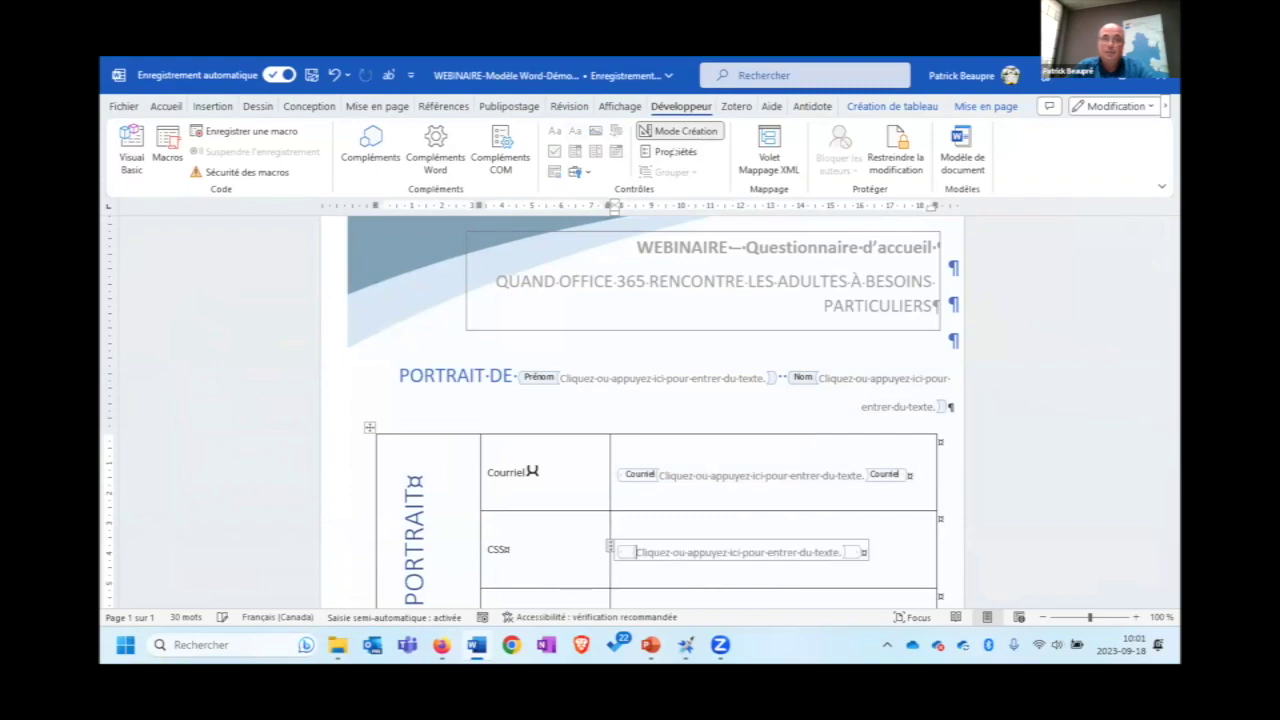
left_click(673, 152)
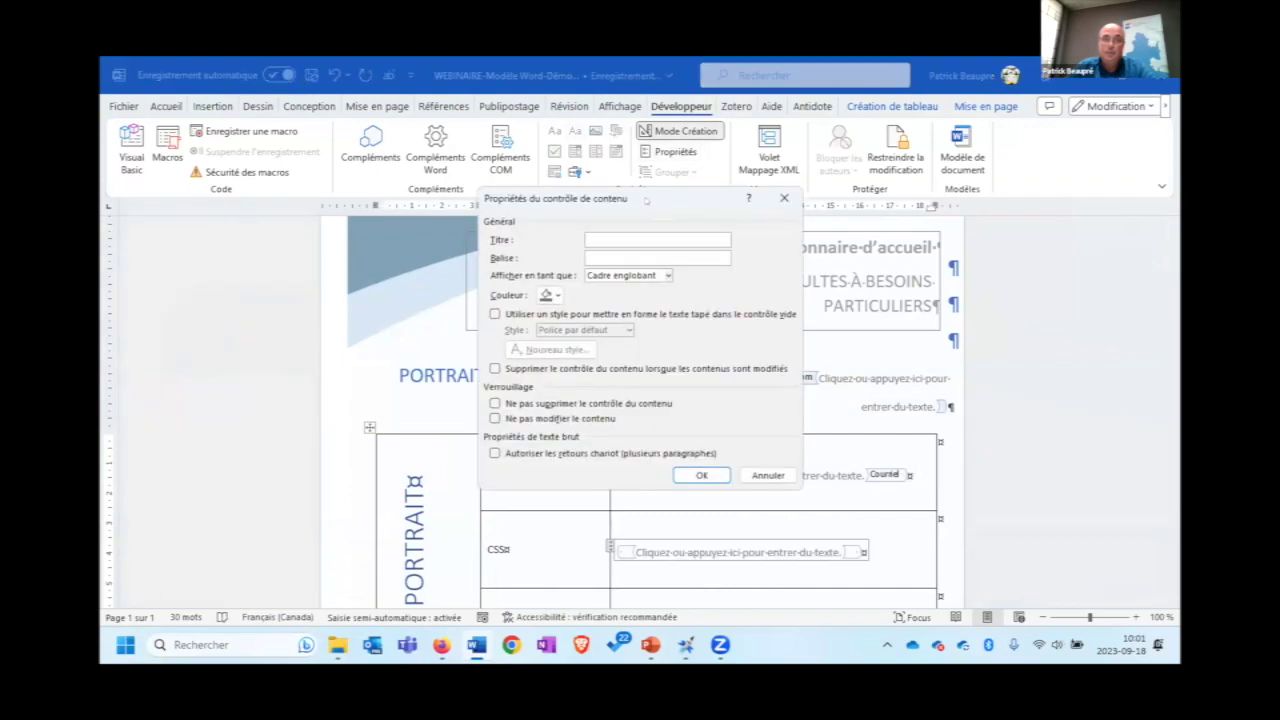
left_click_drag(646, 200, 646, 384)
type("CS")
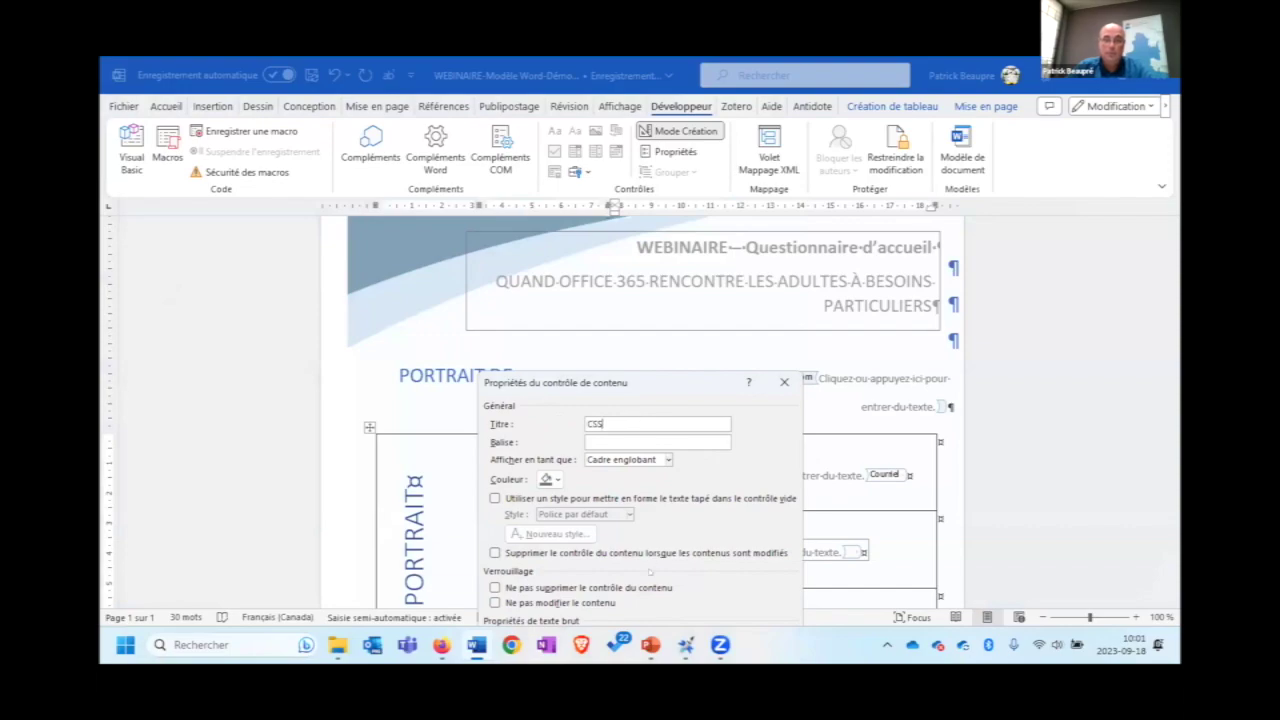
type("S")
left_click_drag(646, 384, 646, 297)
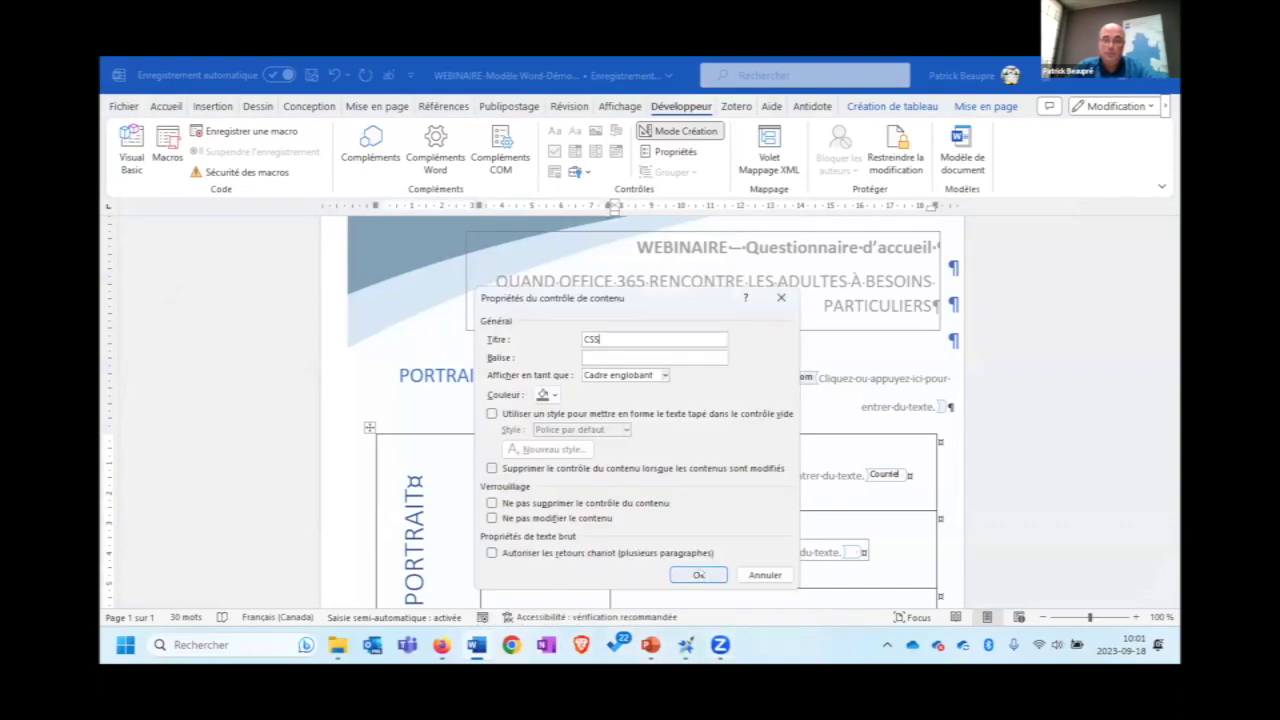
left_click(698, 574)
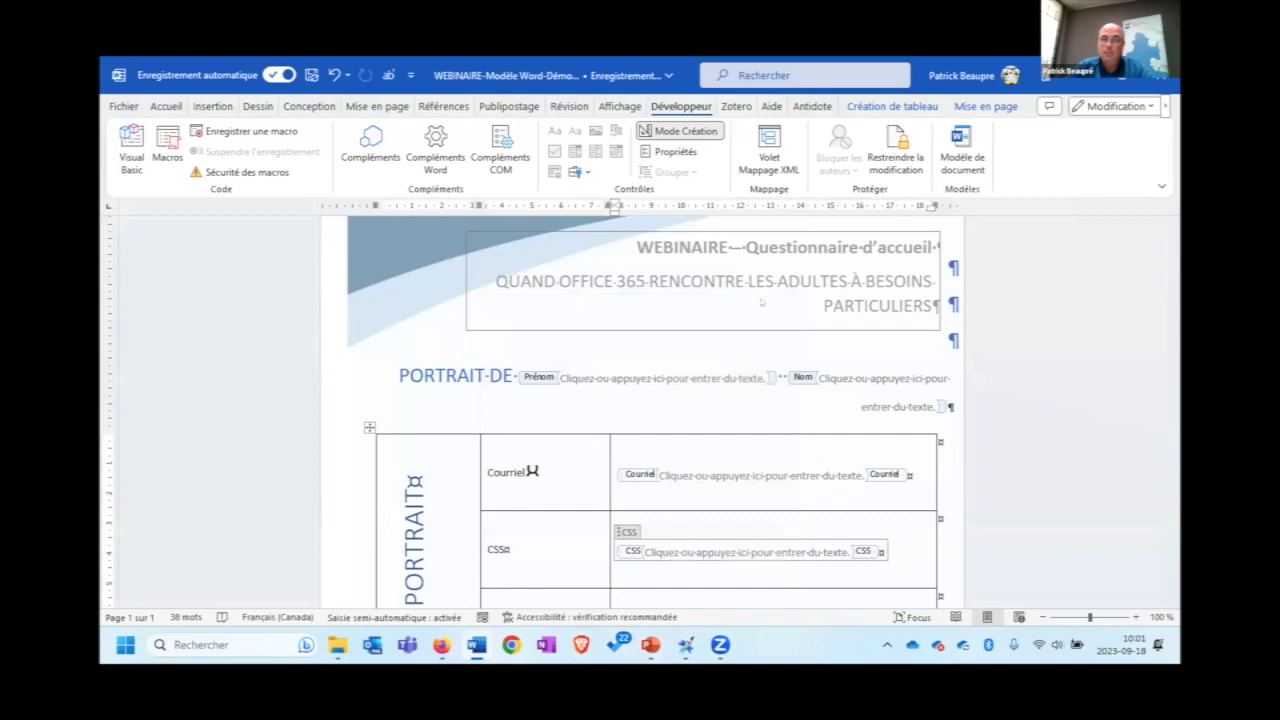
Add a plain-text content control titled 'Poste' in the Poste cell.
scroll(761, 302, "down", 2)
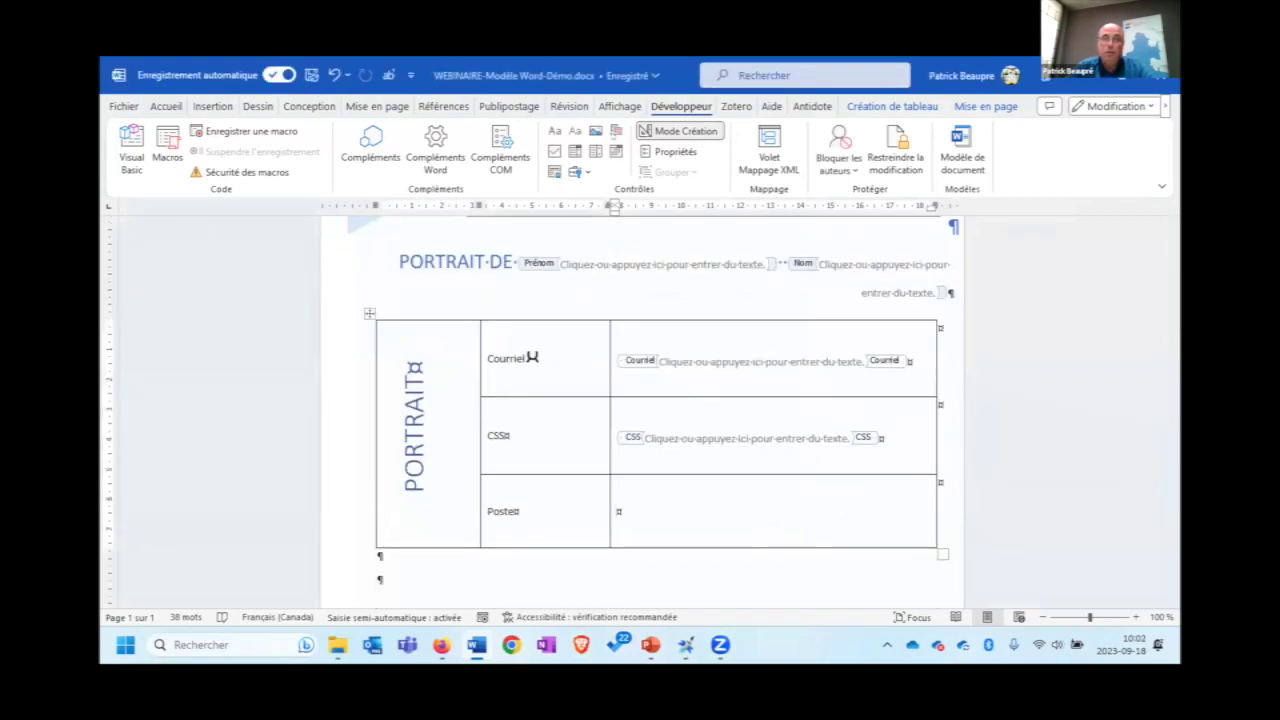
left_click(575, 131)
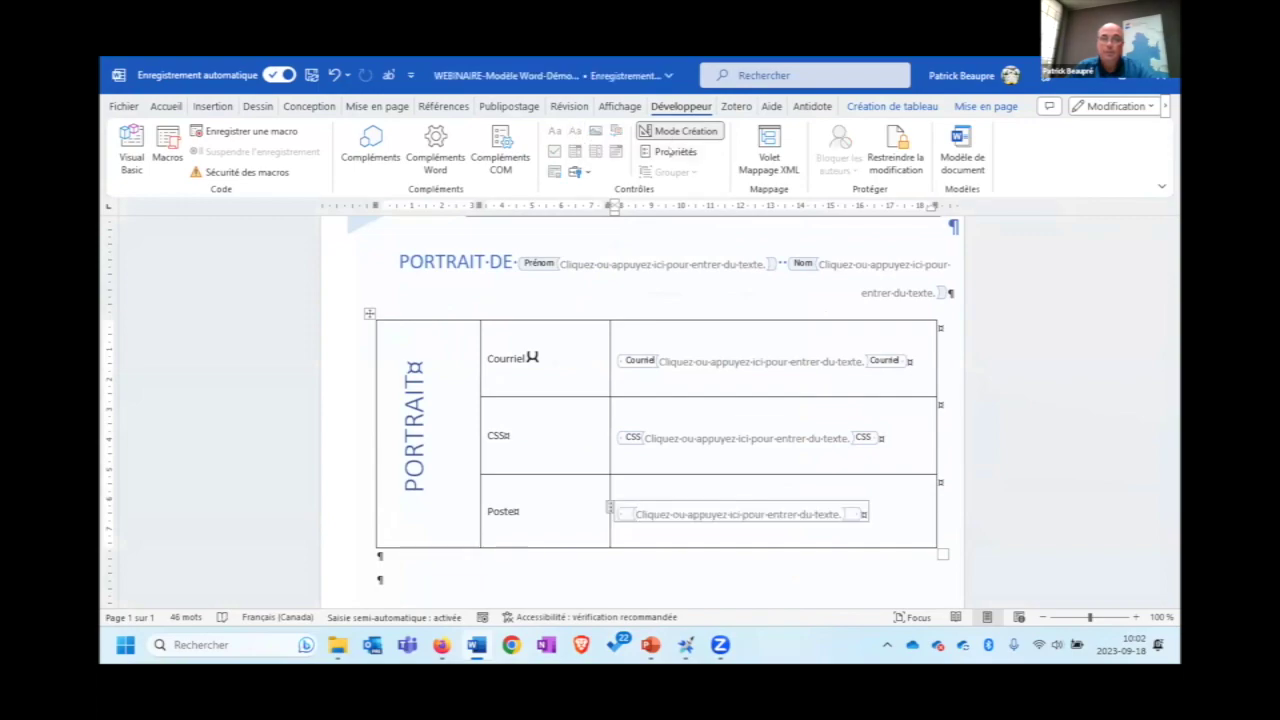
left_click(668, 152)
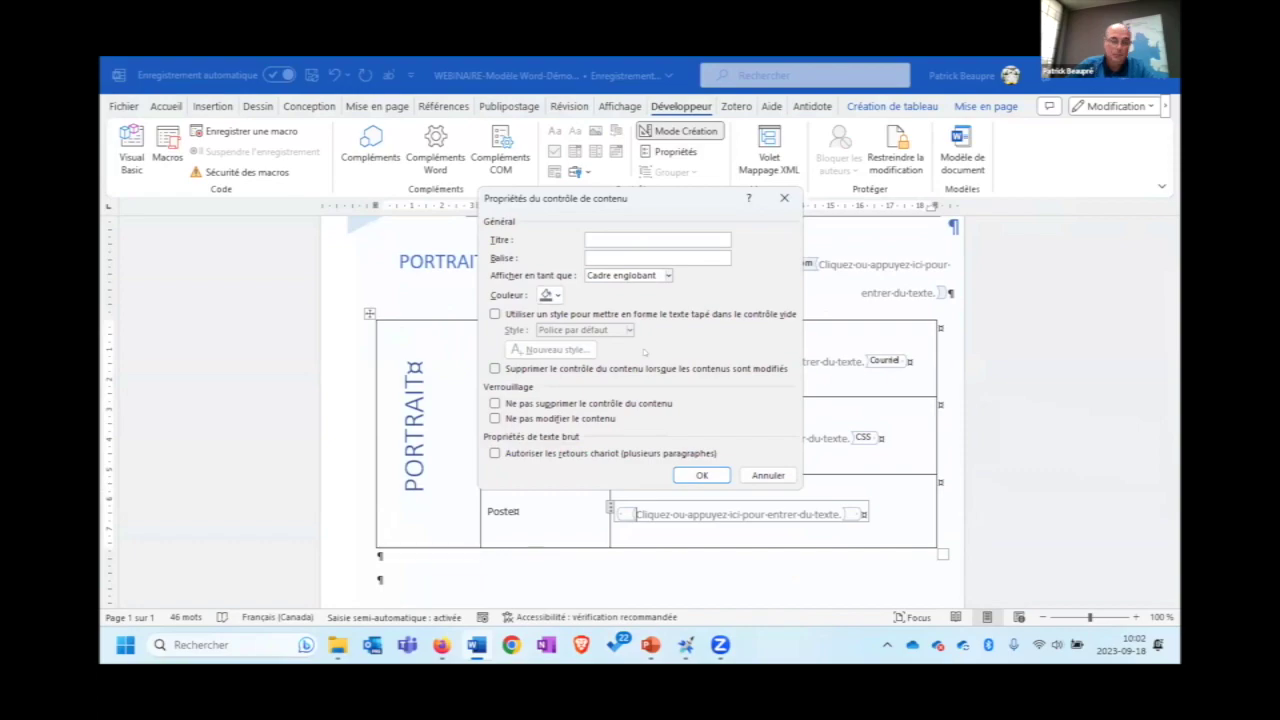
type("Poste")
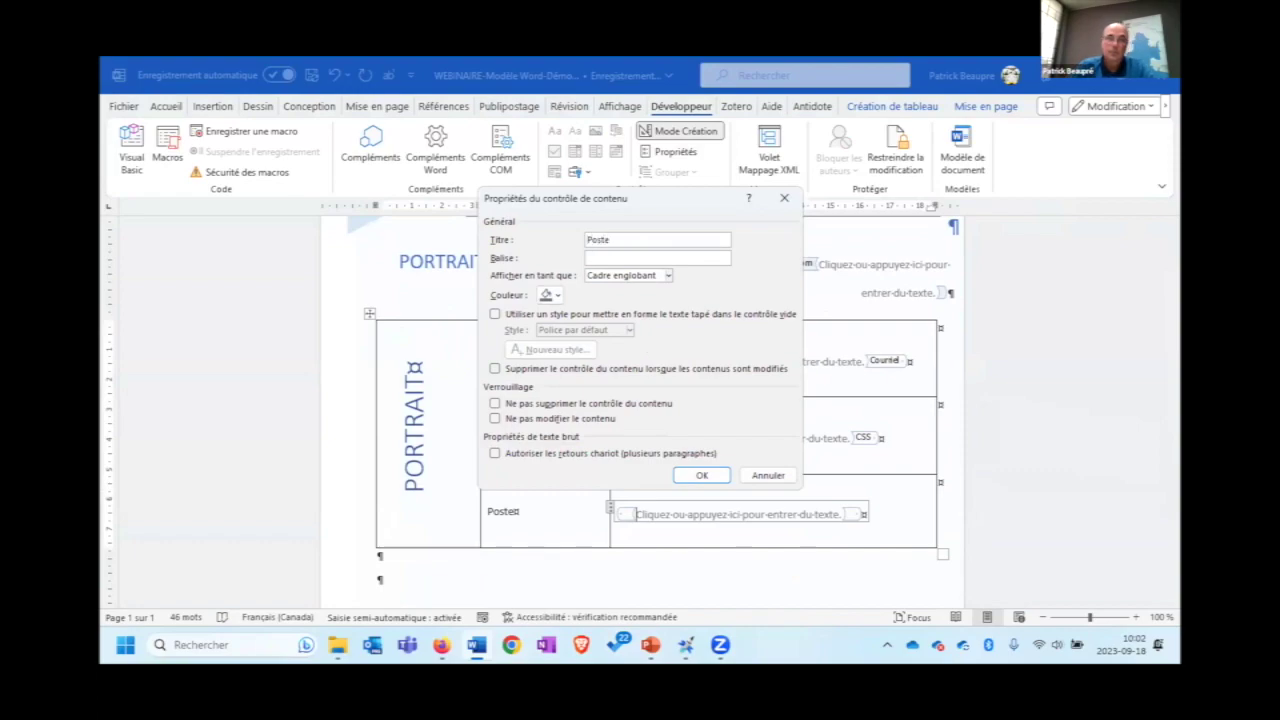
left_click(697, 474)
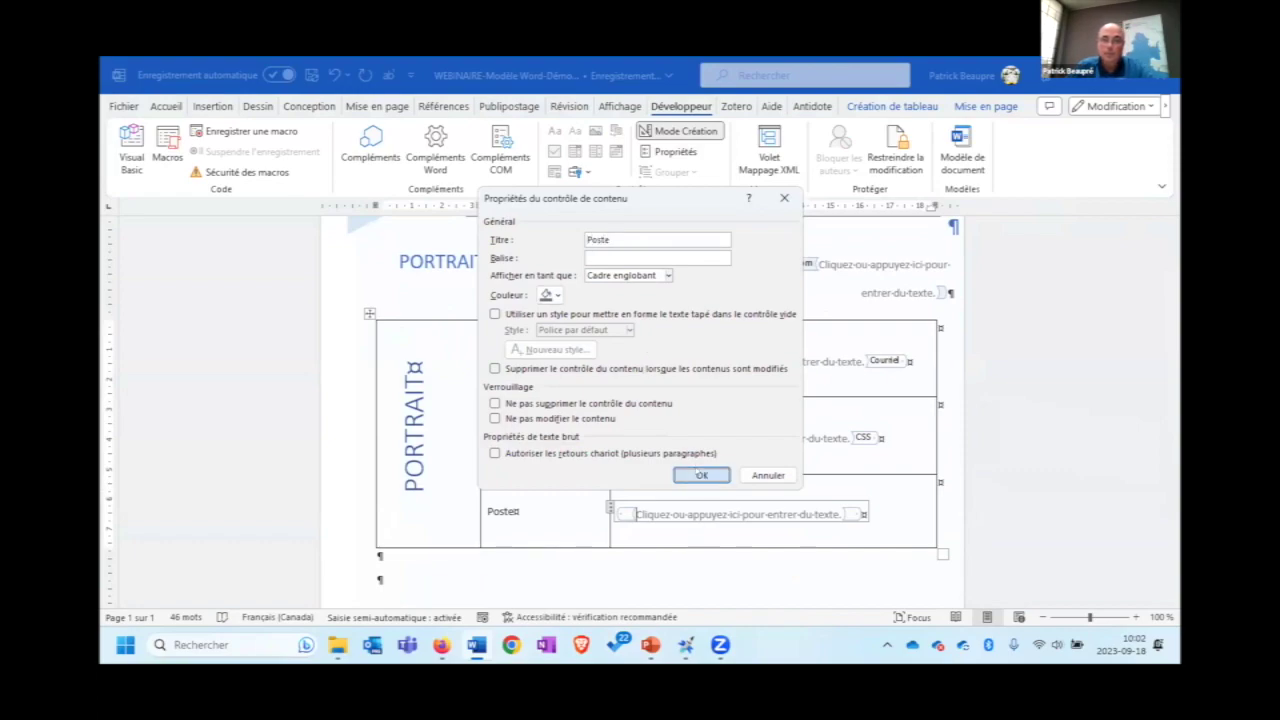
scroll(533, 437, "up", 2)
scroll(640, 400, "up", 2)
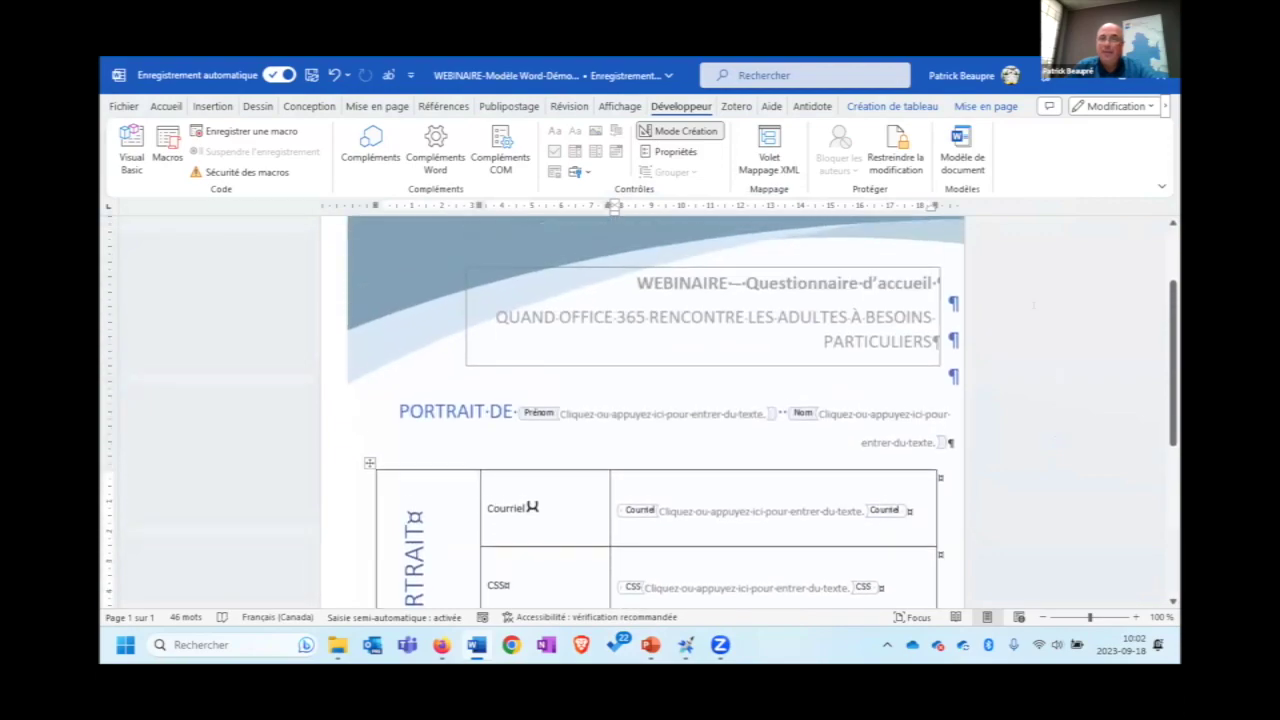
Apply the PORTRAIT DE heading's formatting to the Prénom and Nom controls with Reproduire la mise en forme, then return to Firefox.
left_click(166, 106)
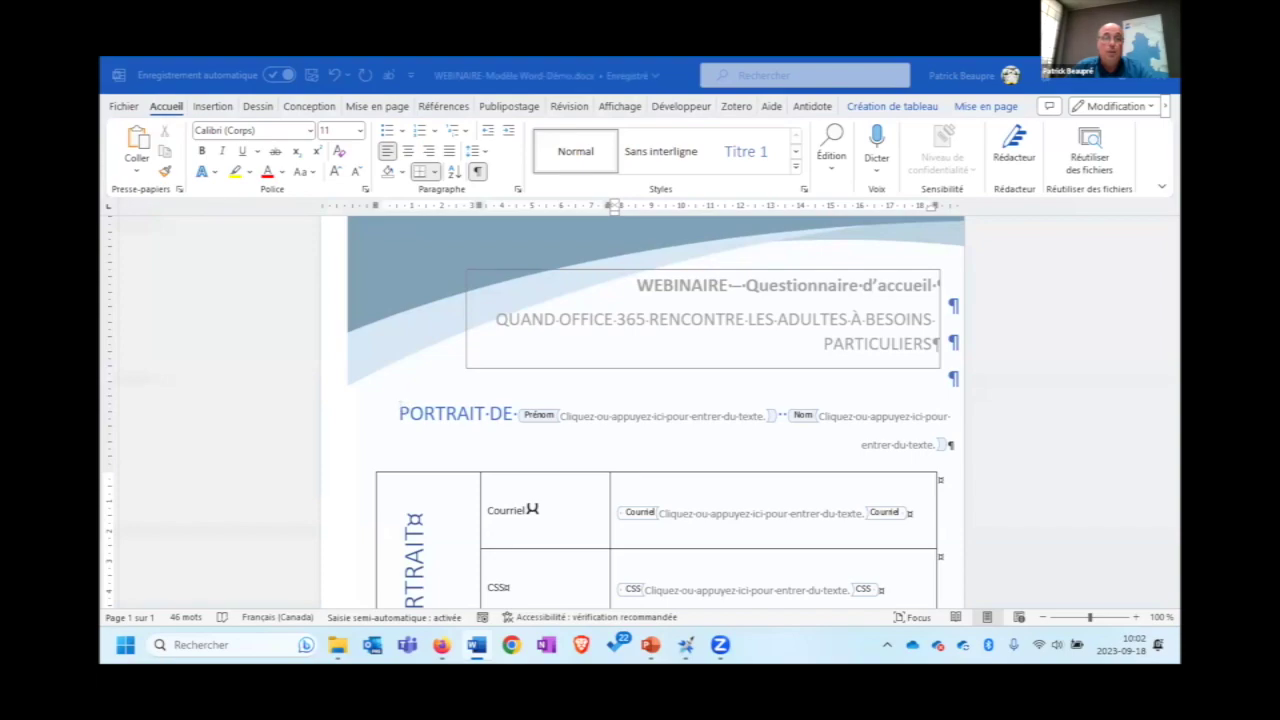
left_click(410, 413)
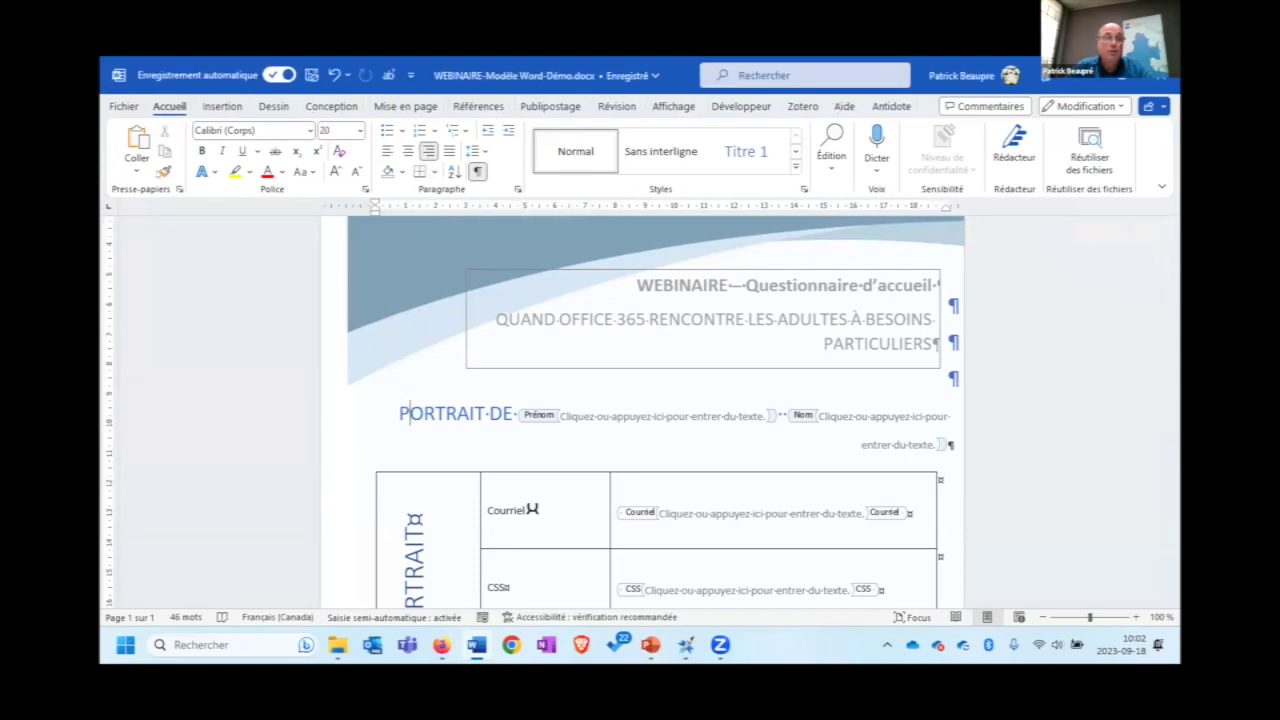
left_click(164, 171)
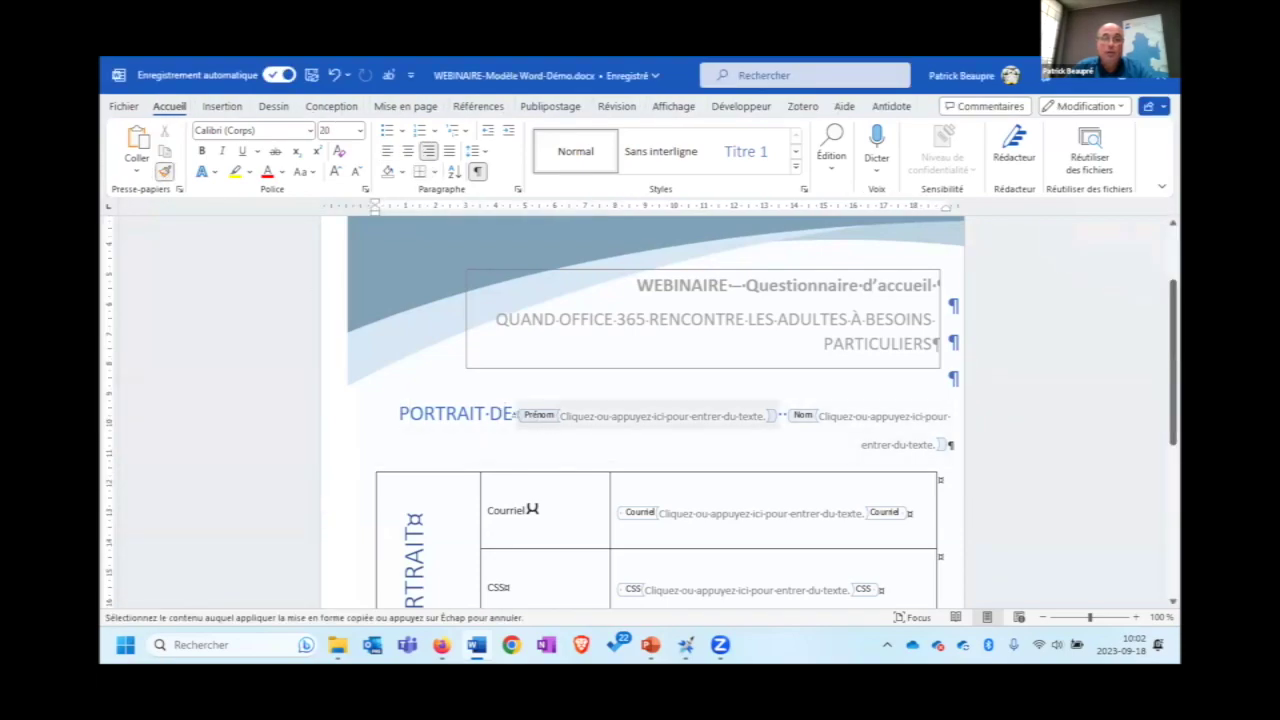
left_click_drag(866, 404, 583, 381)
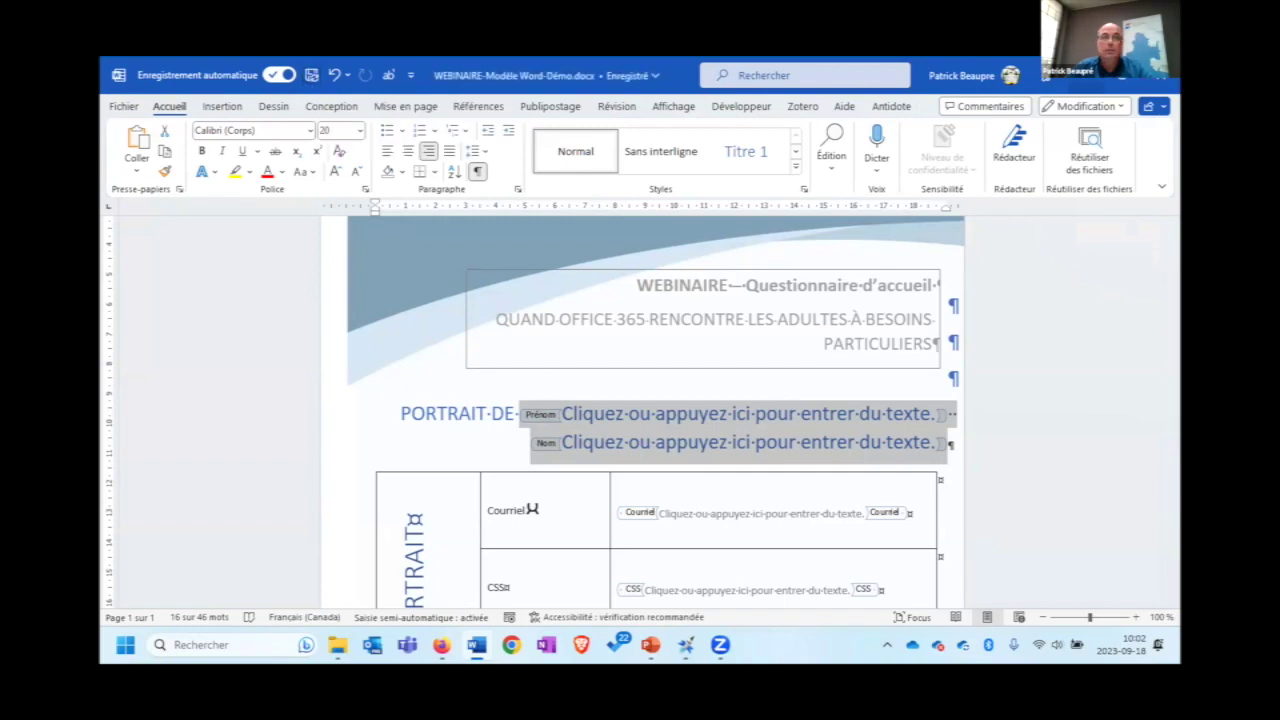
key("alt+Tab")
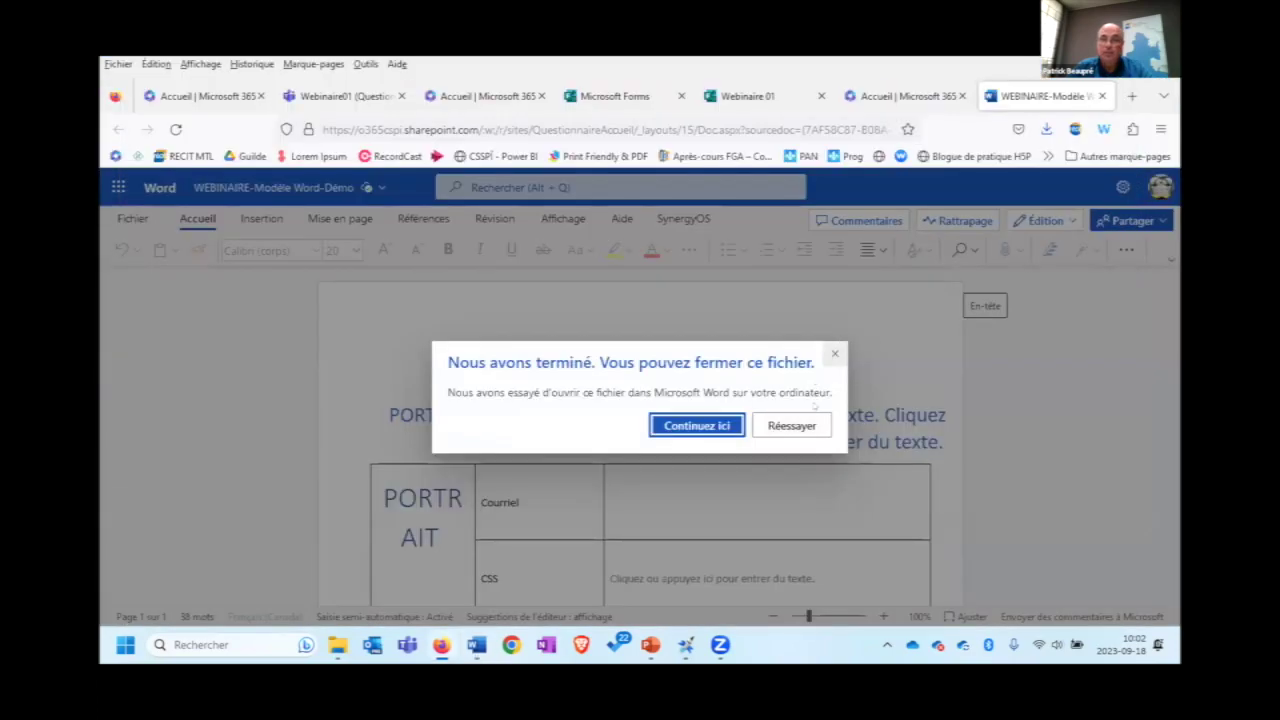
Cancel the desktop Word prompt and close the web Word document tab.
left_click(791, 425)
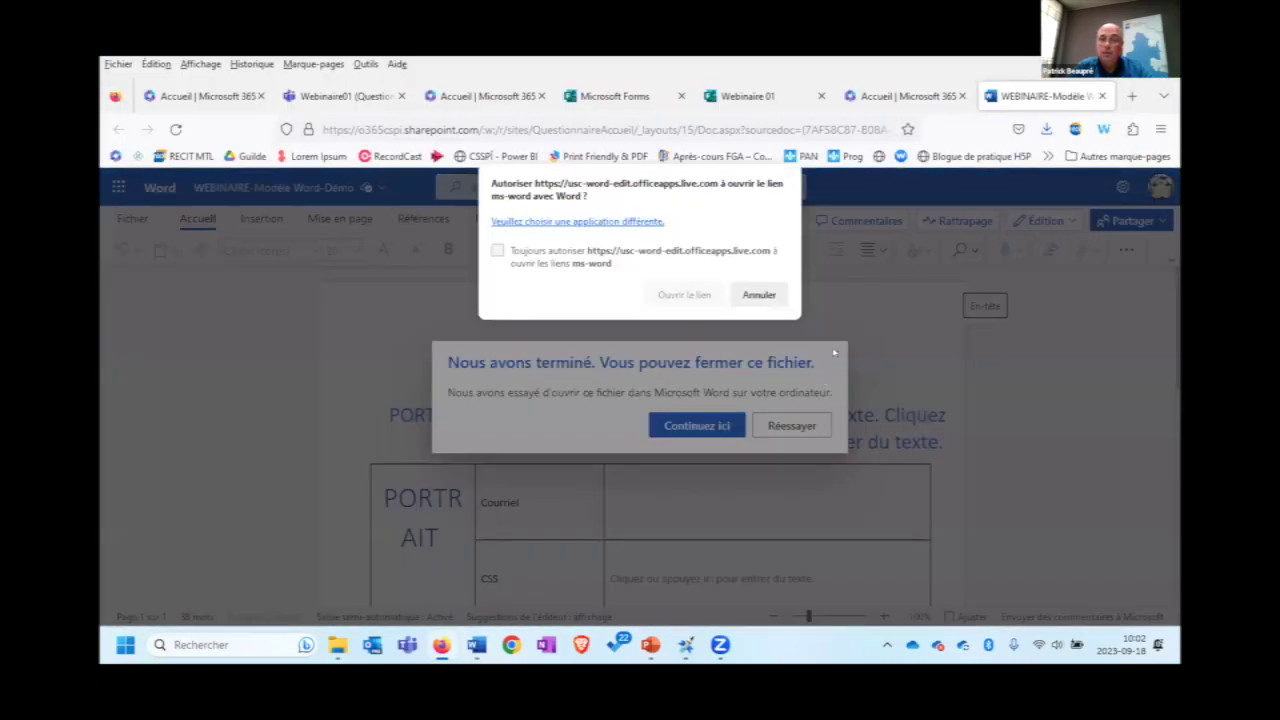
left_click(759, 294)
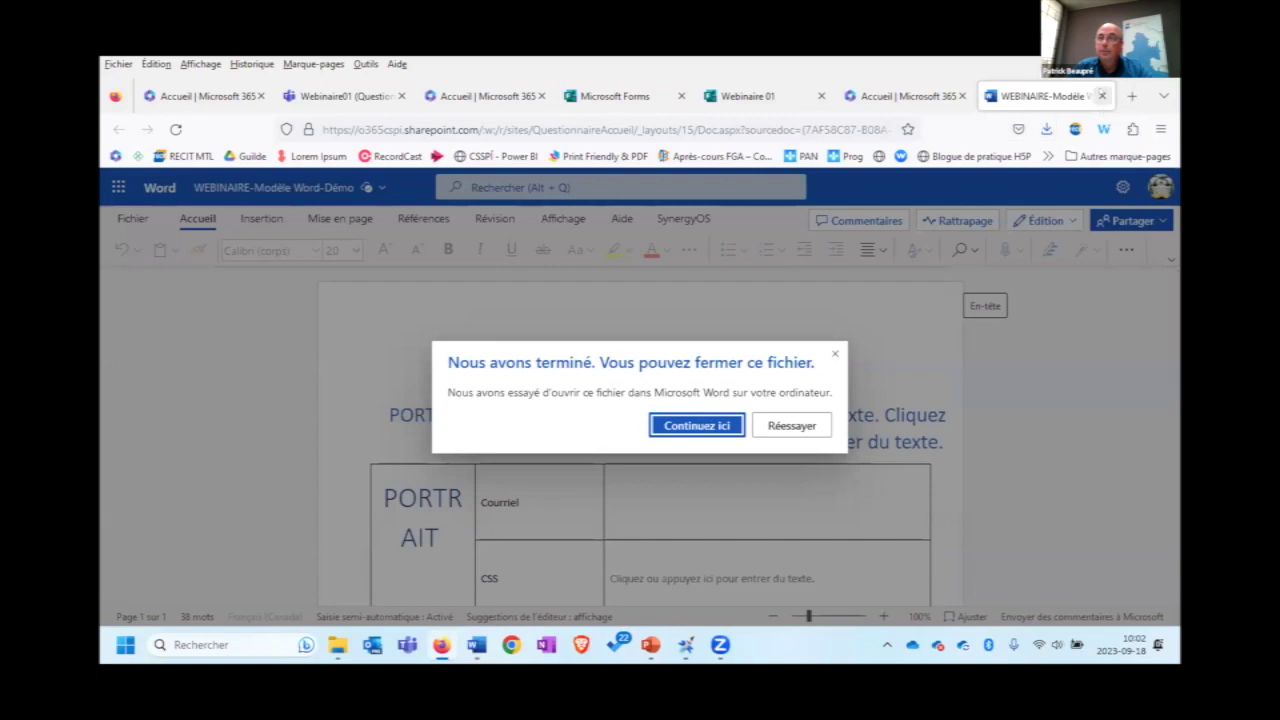
left_click(1102, 95)
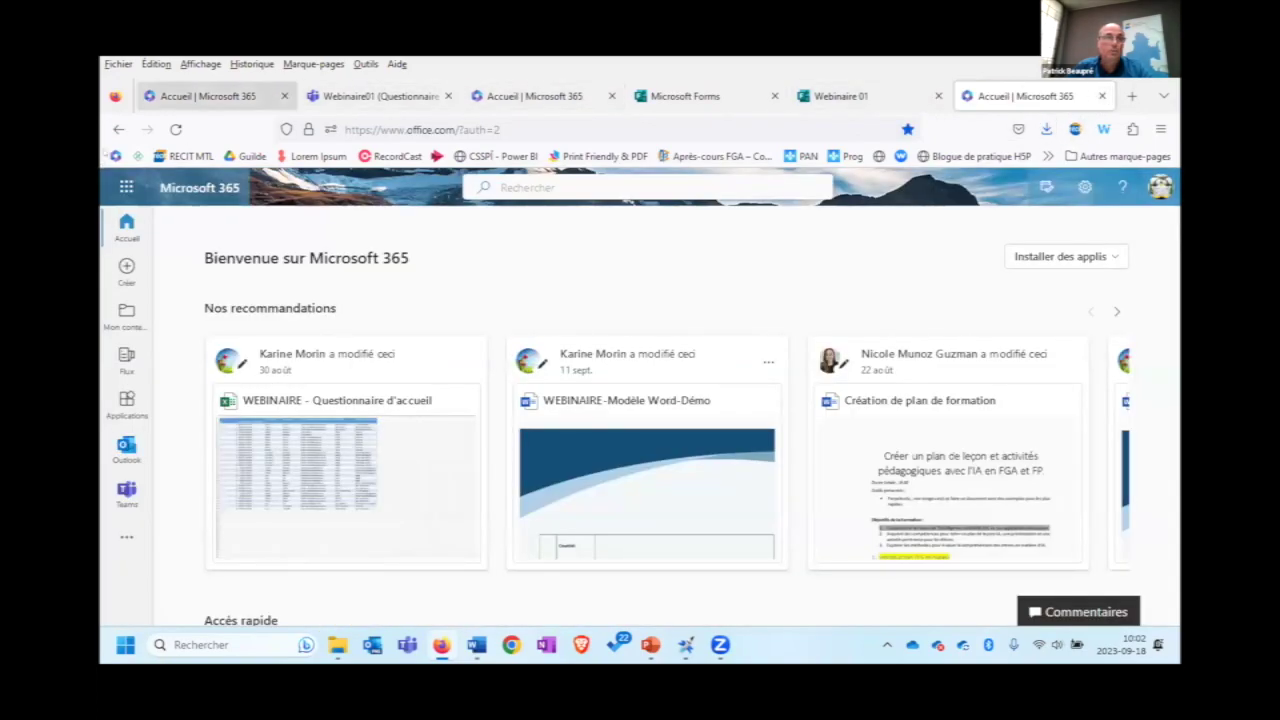
Go to a Microsoft 365 home tab and show the app launcher list.
left_click(193, 96)
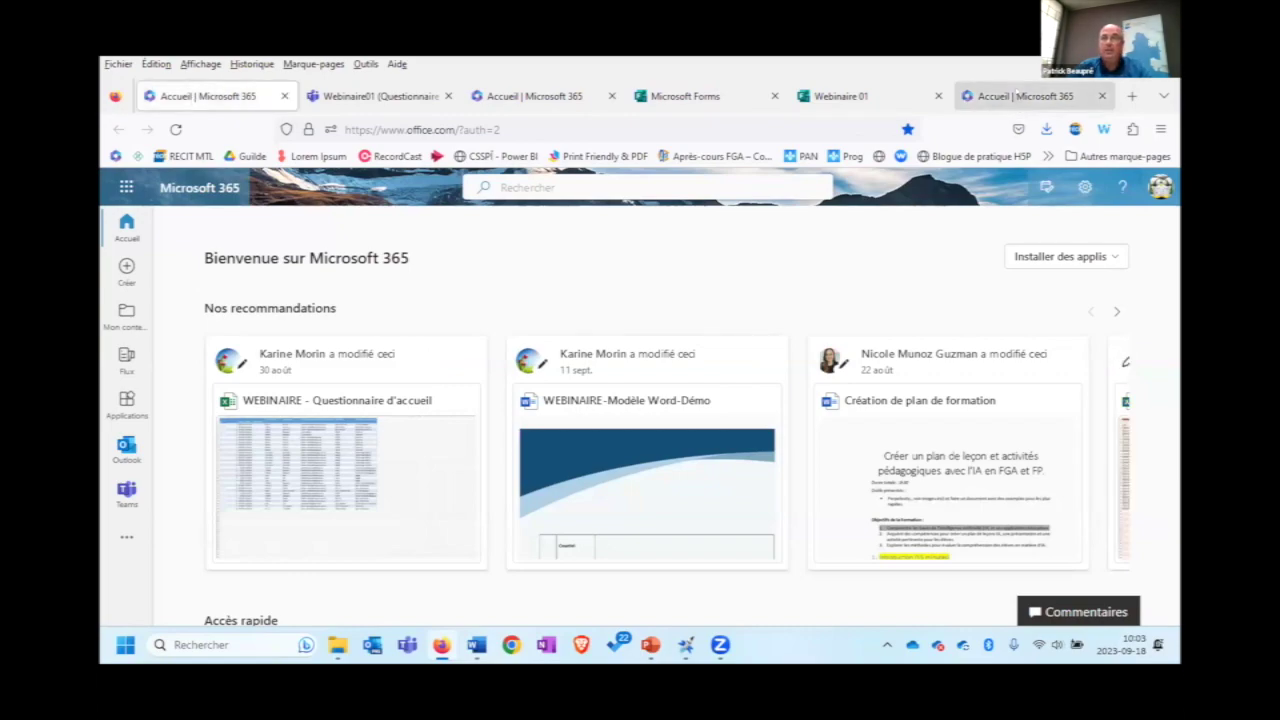
left_click(1020, 96)
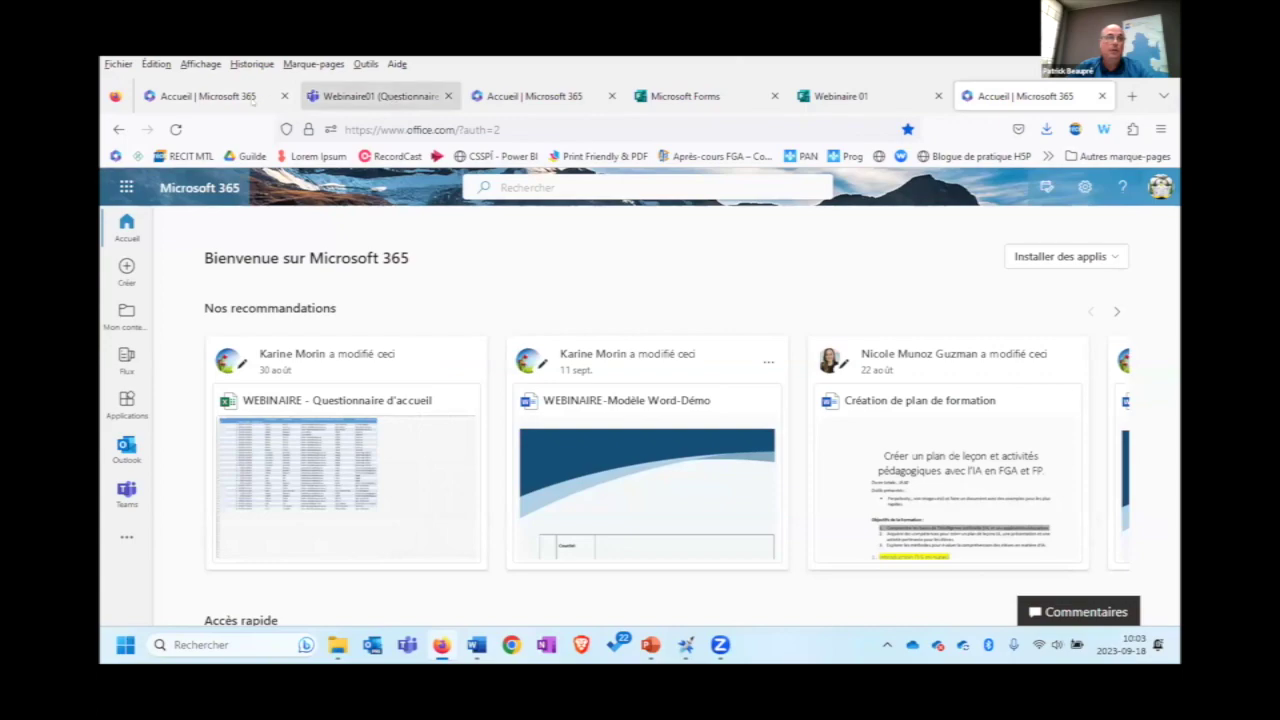
left_click(506, 92)
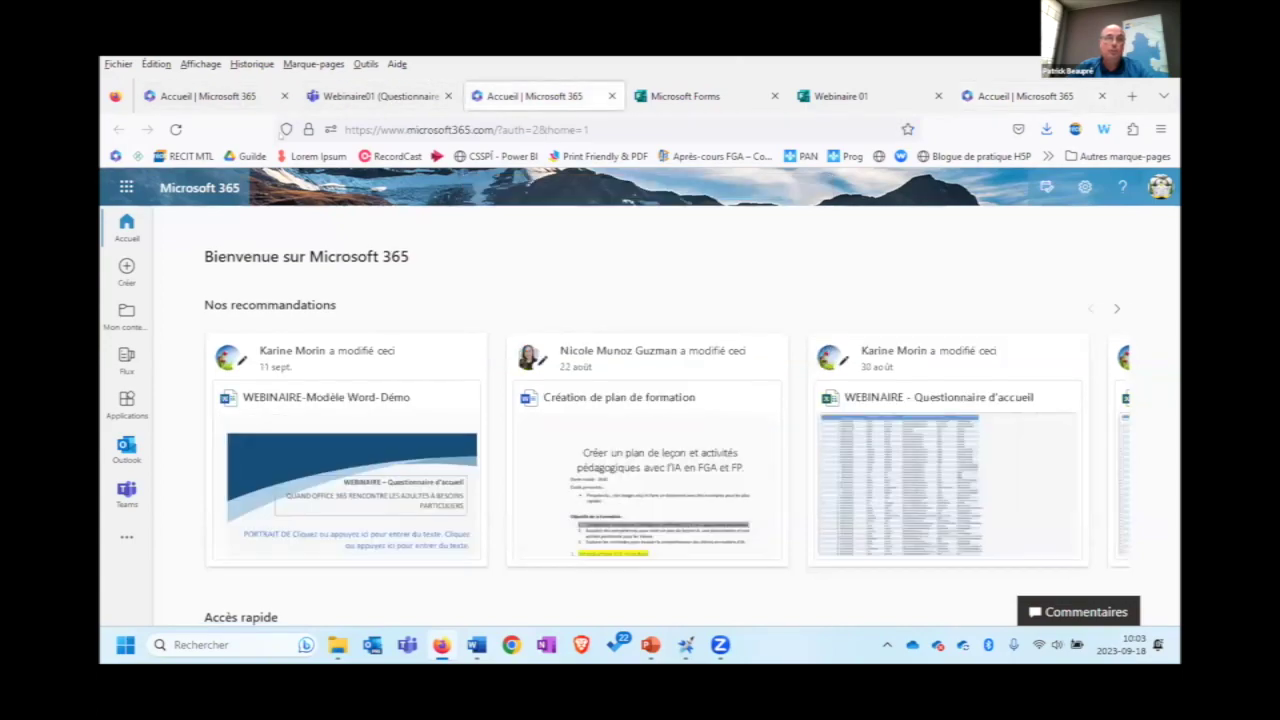
left_click(125, 184)
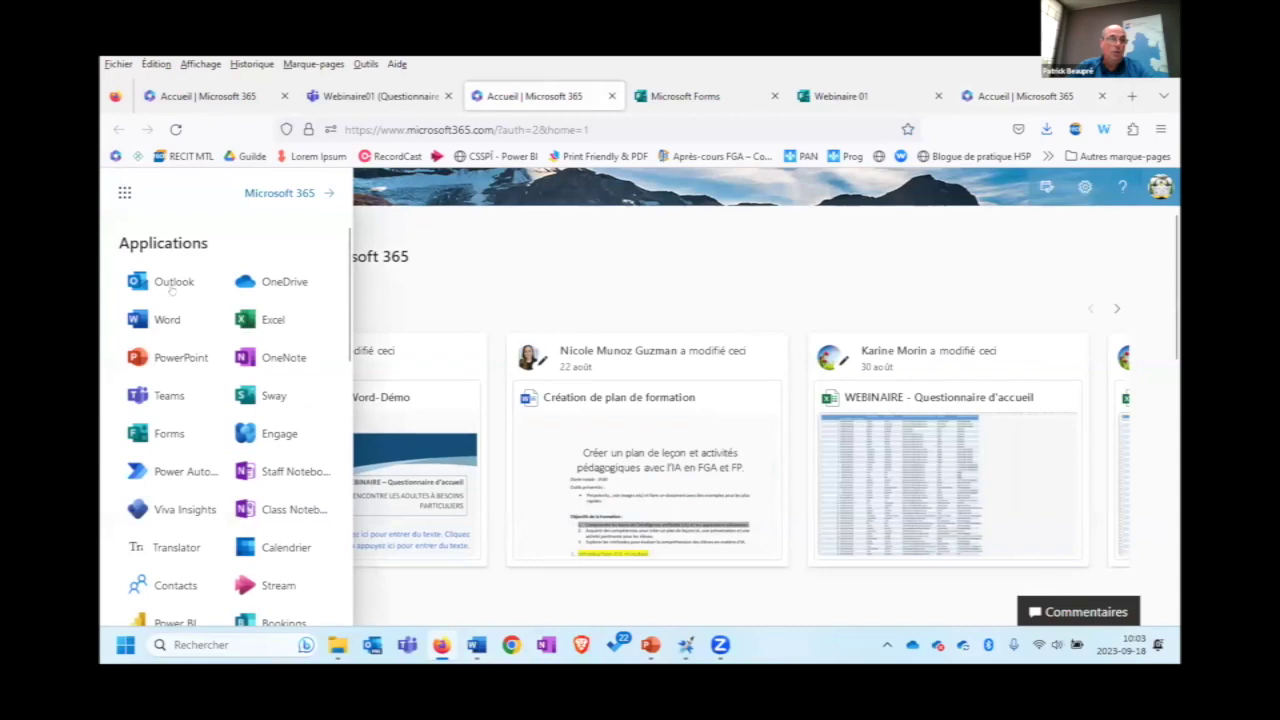
Launch Power Automate from the app list and go to its Créer page.
left_click(180, 470)
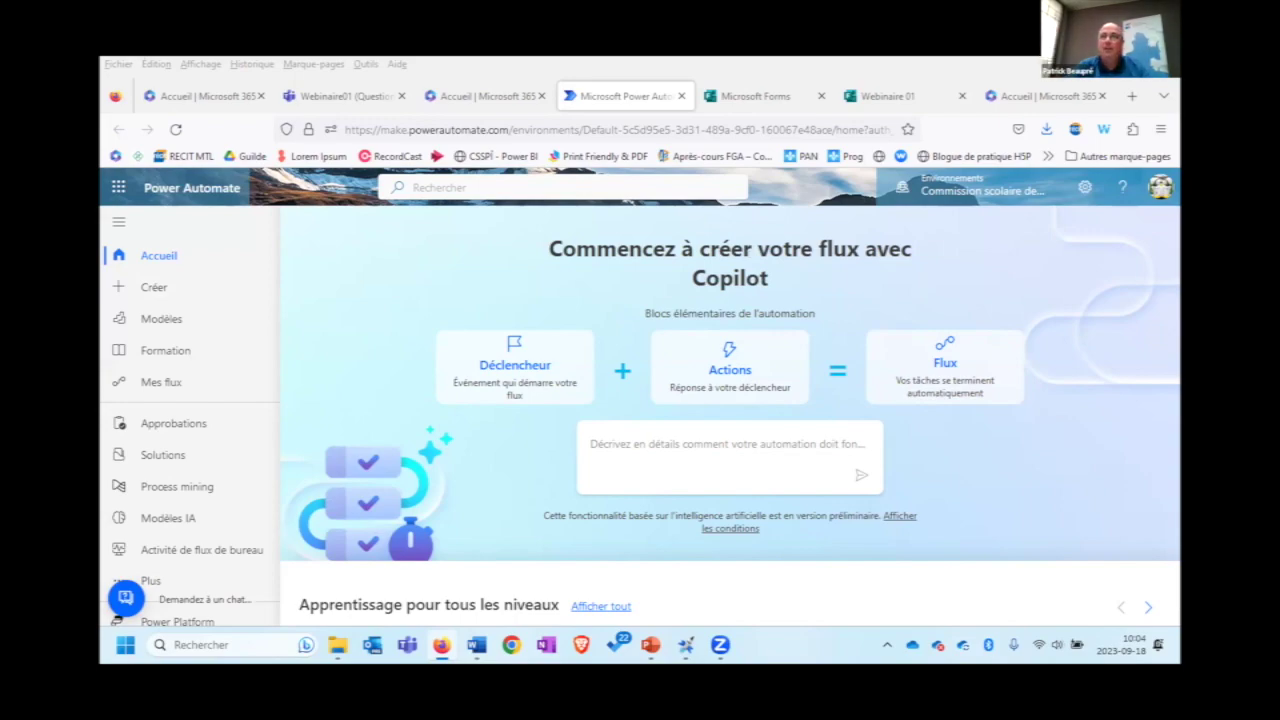
left_click(153, 285)
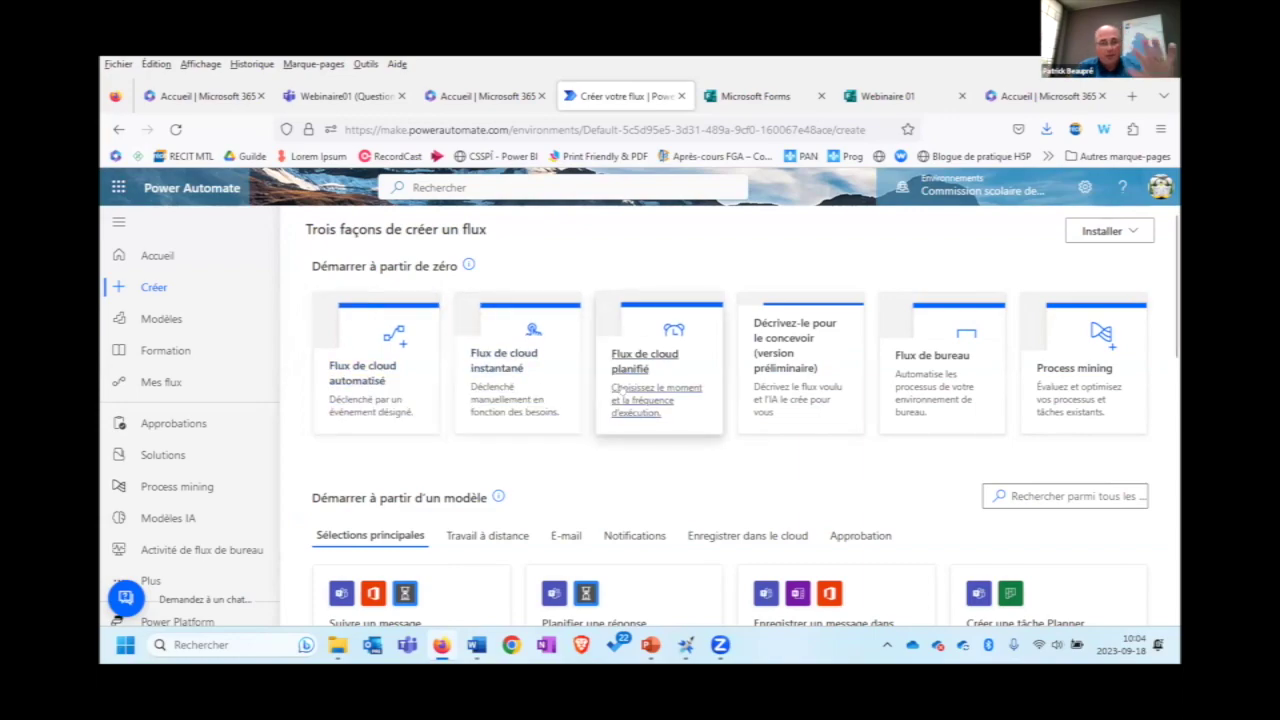
Create an automated cloud flow named 'Webinaire' triggered by 'Lorsqu'une nouvelle réponse est envoyée' in Microsoft Forms.
left_click(345, 378)
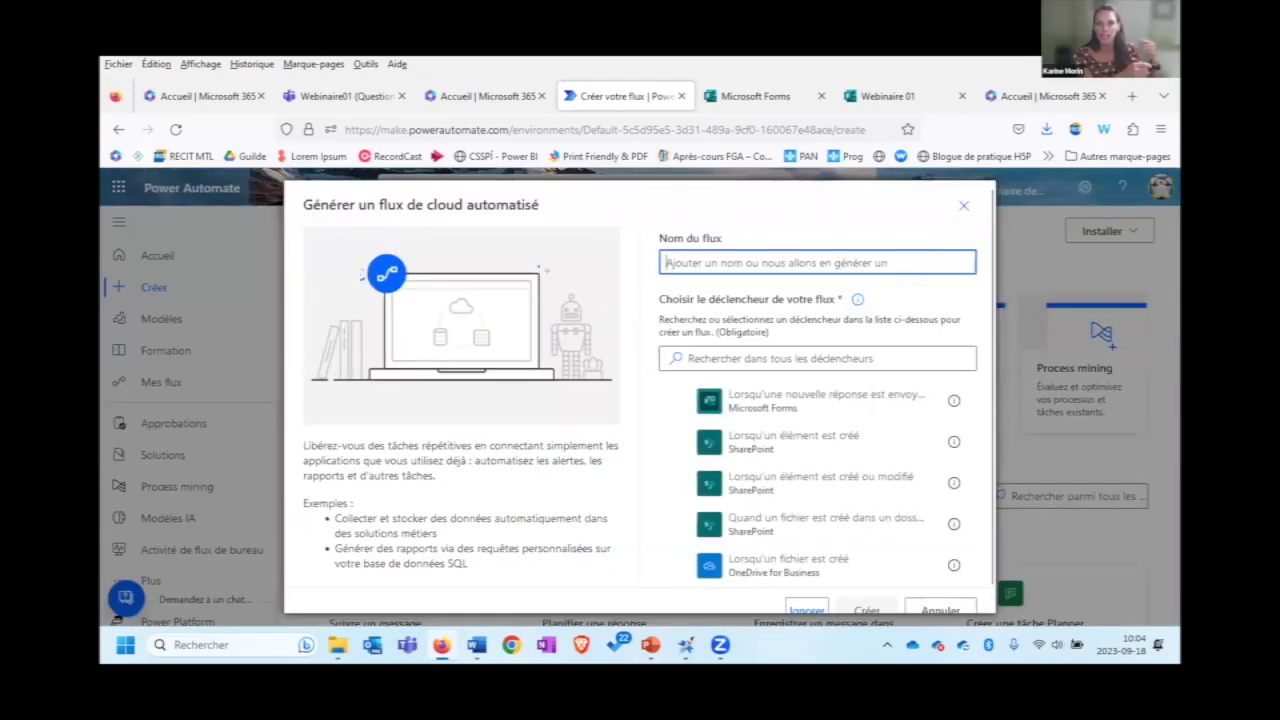
type("Webinair")
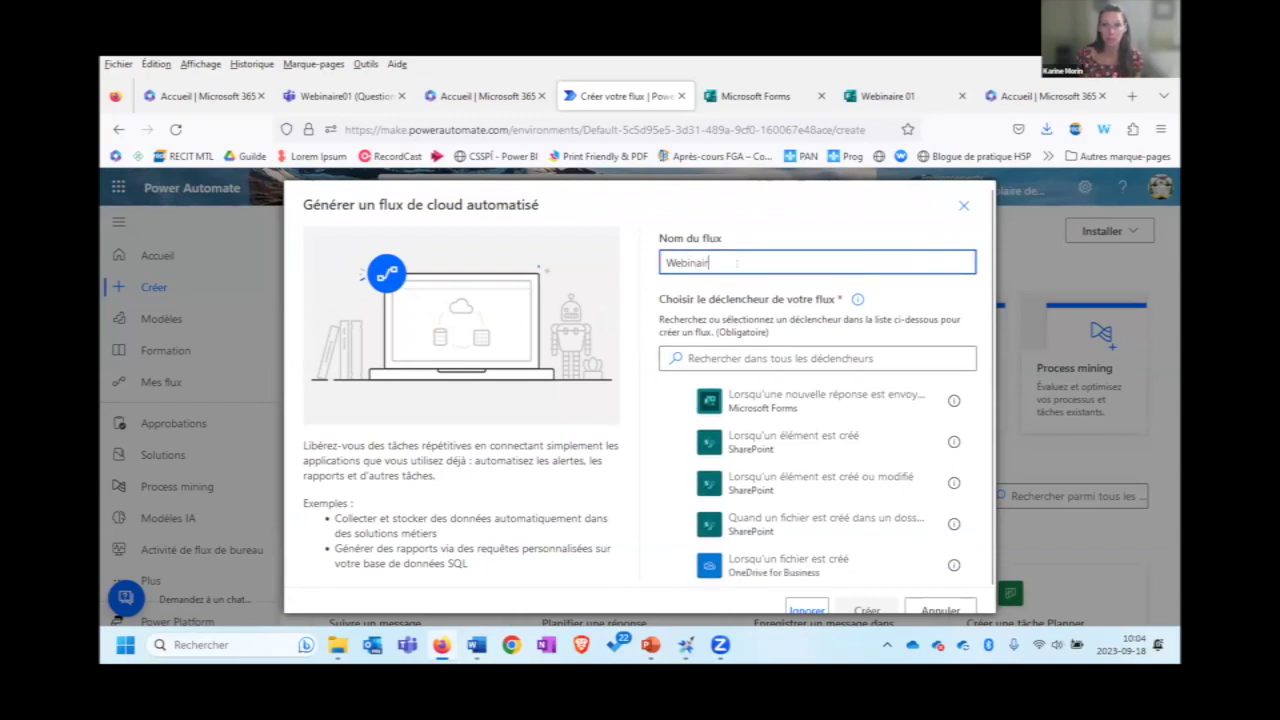
type("e")
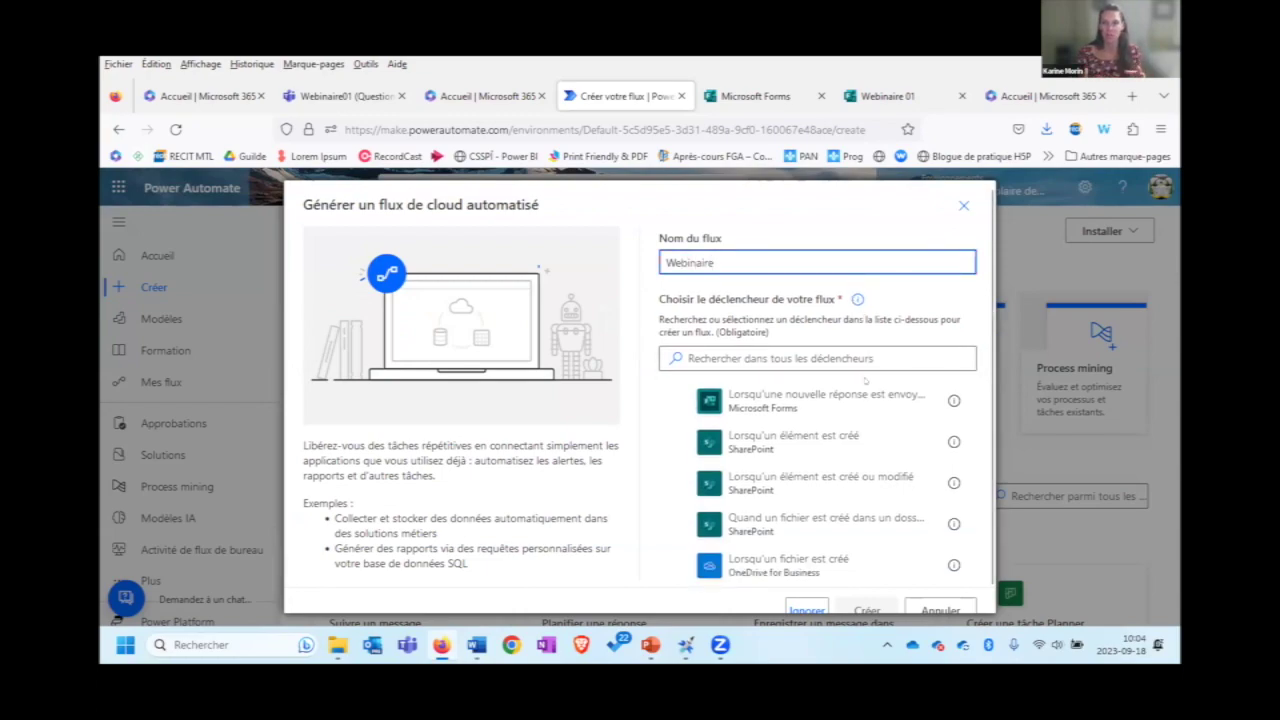
left_click(850, 400)
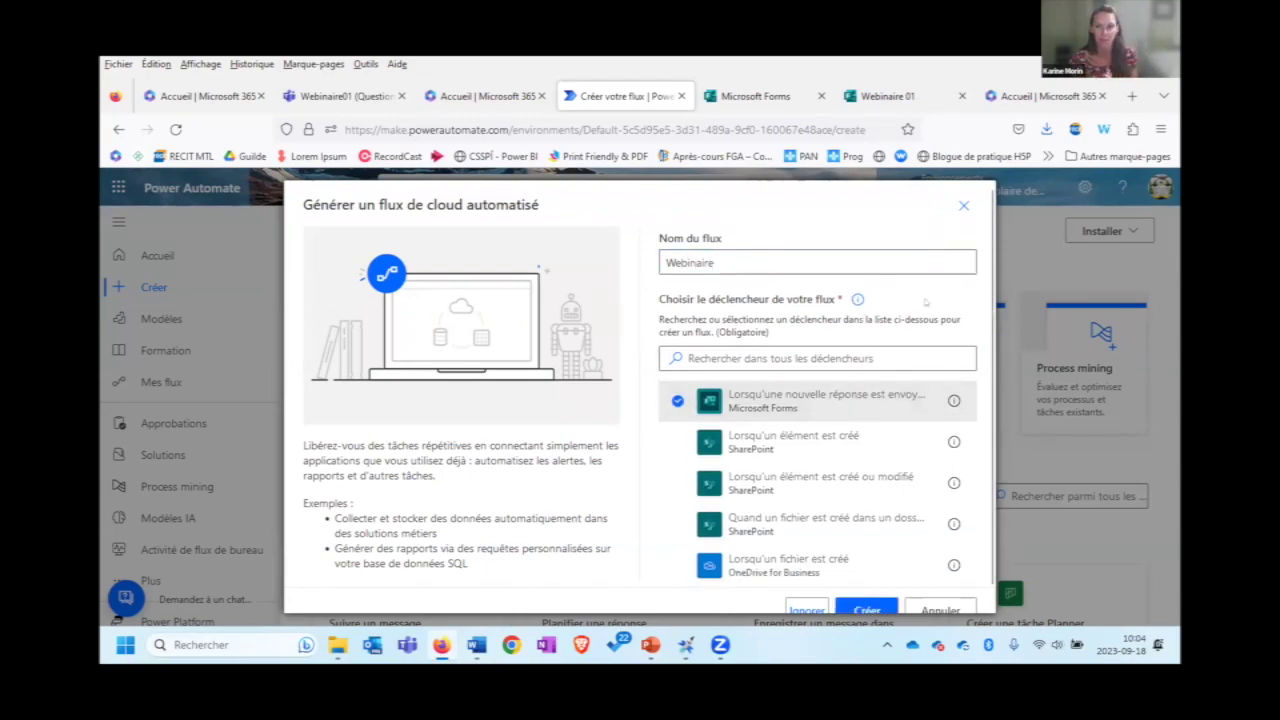
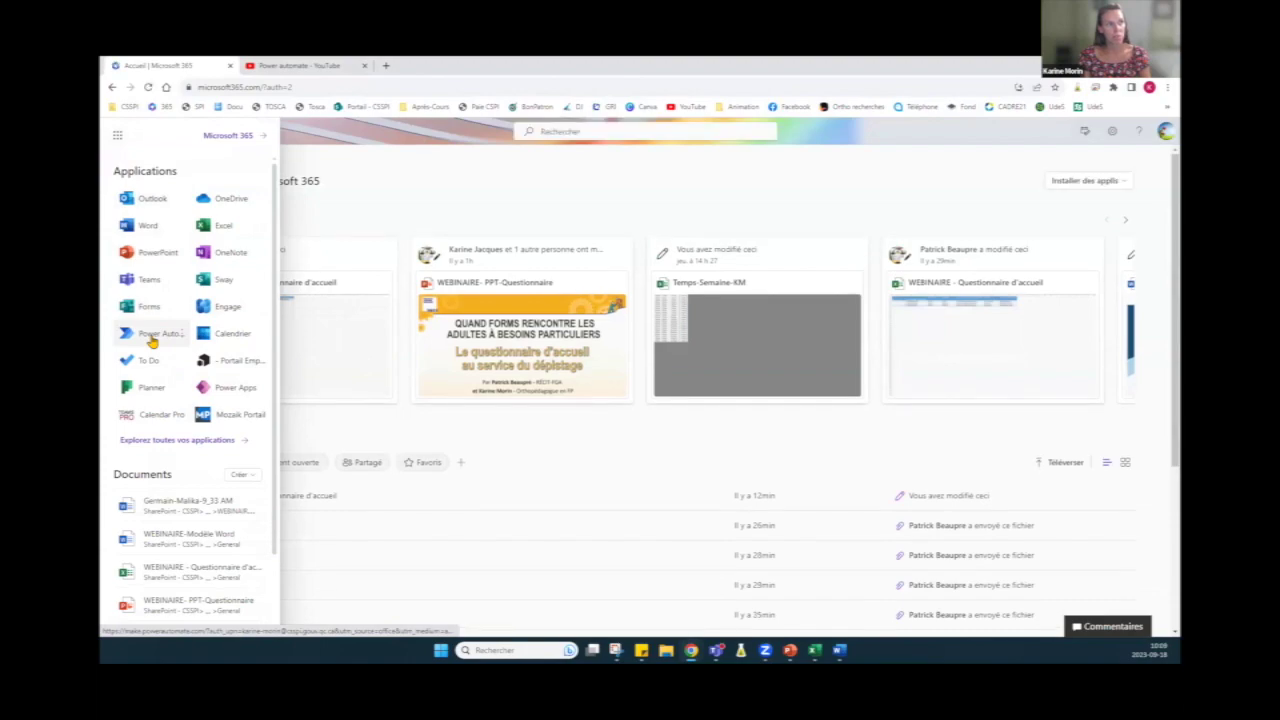
Launch Power Automate and start a new automated cloud flow from Créer.
left_click(152, 340)
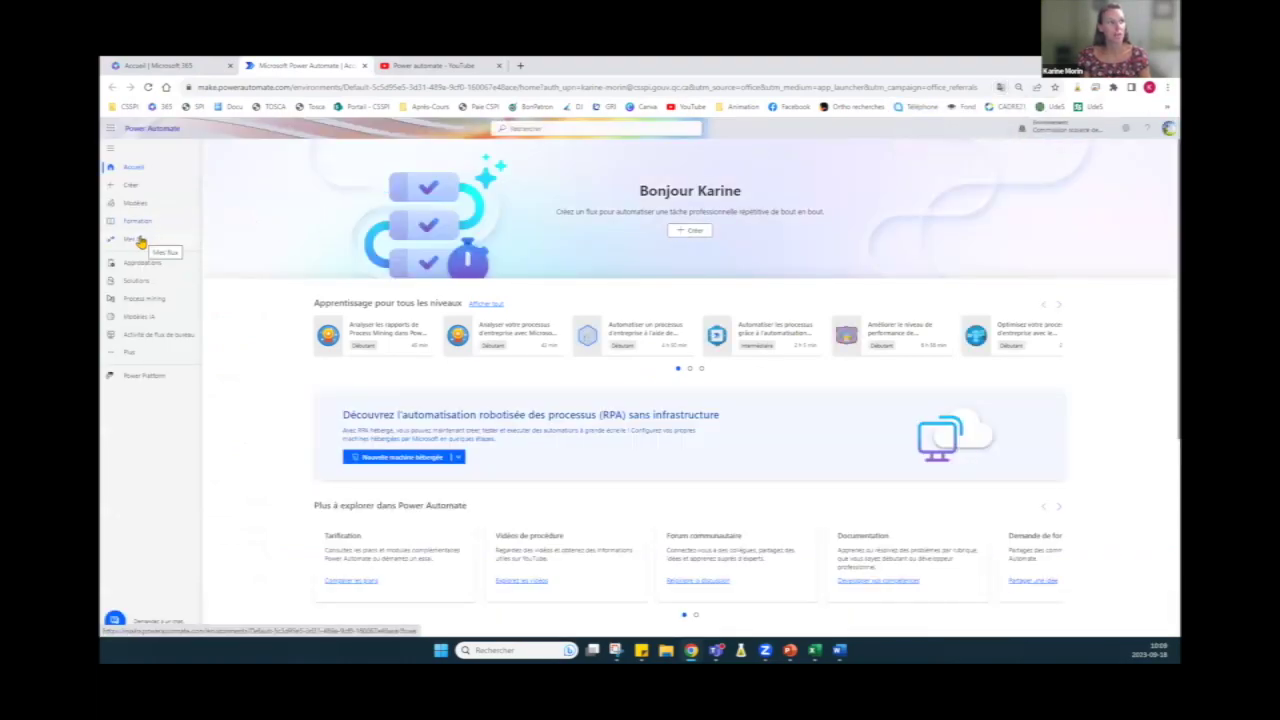
left_click(133, 187)
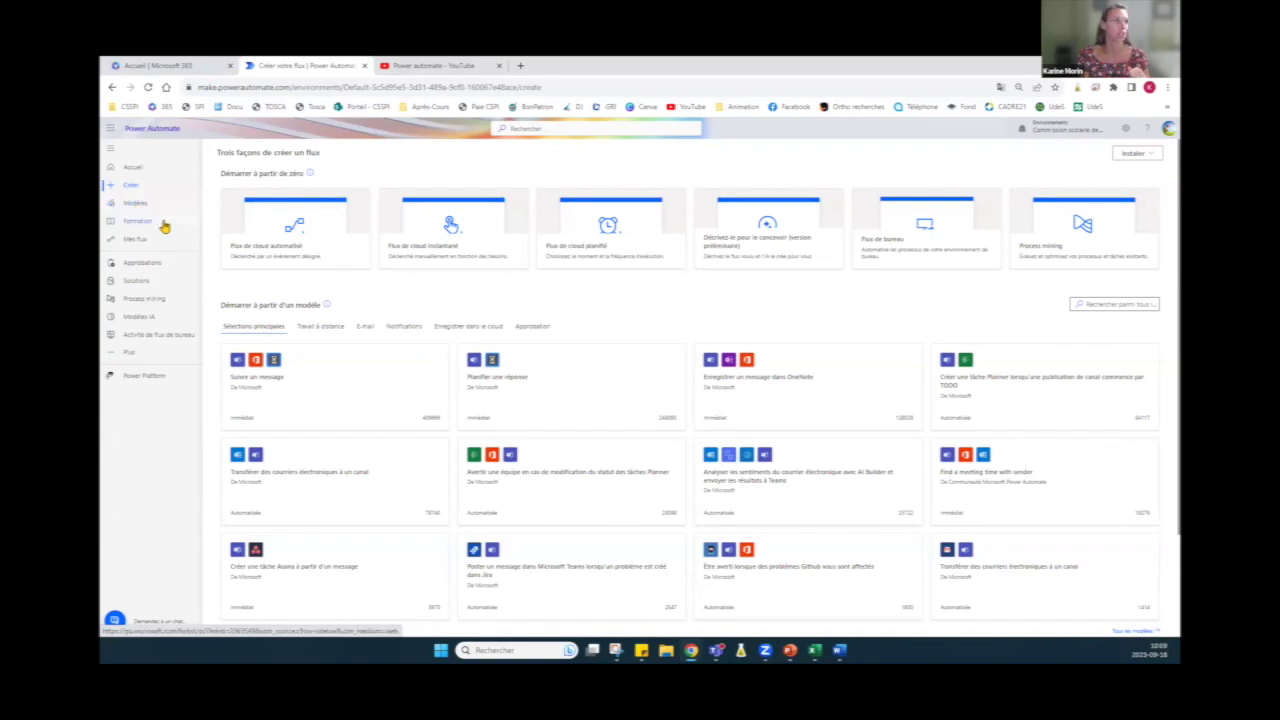
left_click(284, 228)
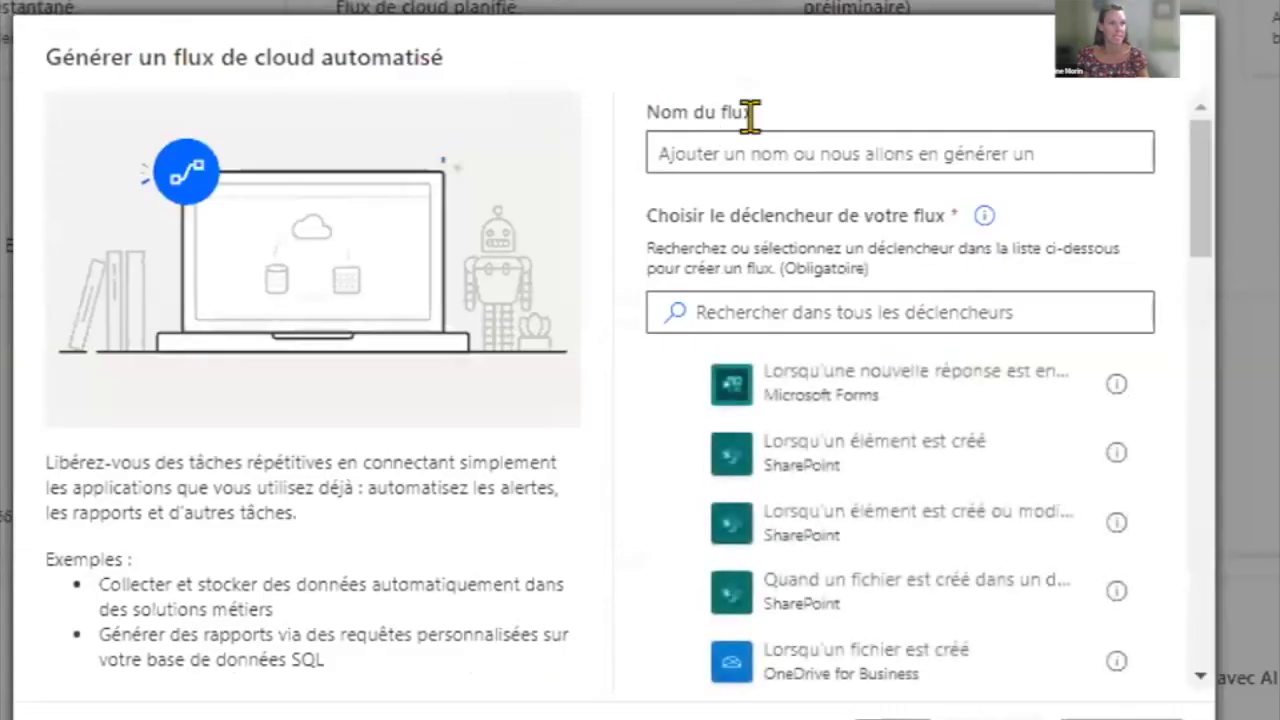
Create flow 'Webinaire01' with the Forms trigger 'Lorsqu'une nouvelle réponse est envoyée'.
left_click(686, 285)
type("Webinanire")
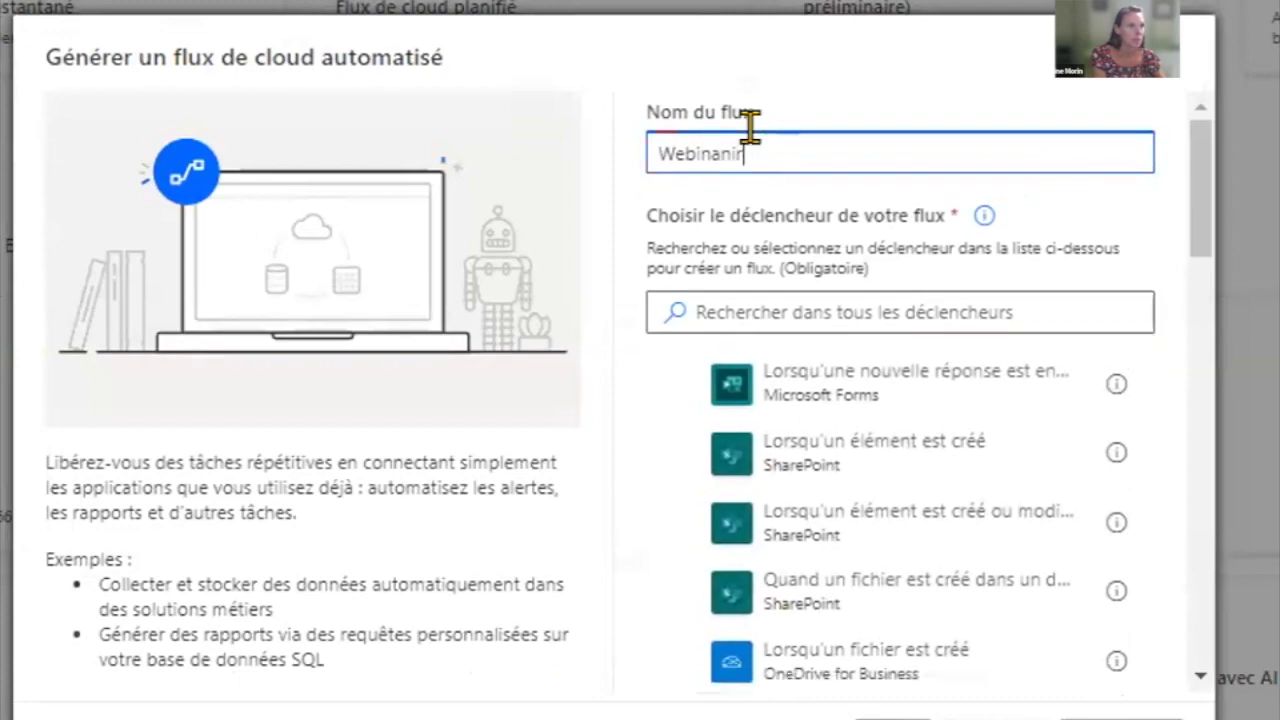
key("BackSpace")
key("BackSpace")
key("BackSpace")
type("ire ")
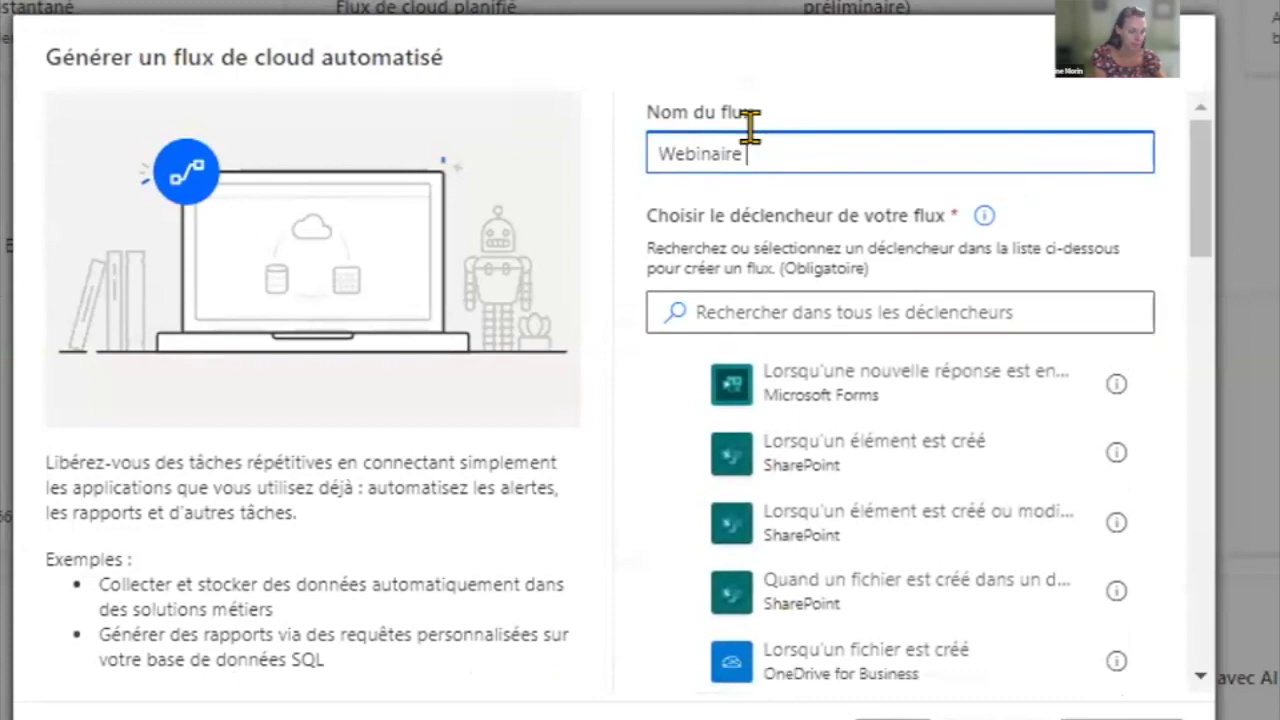
type("01")
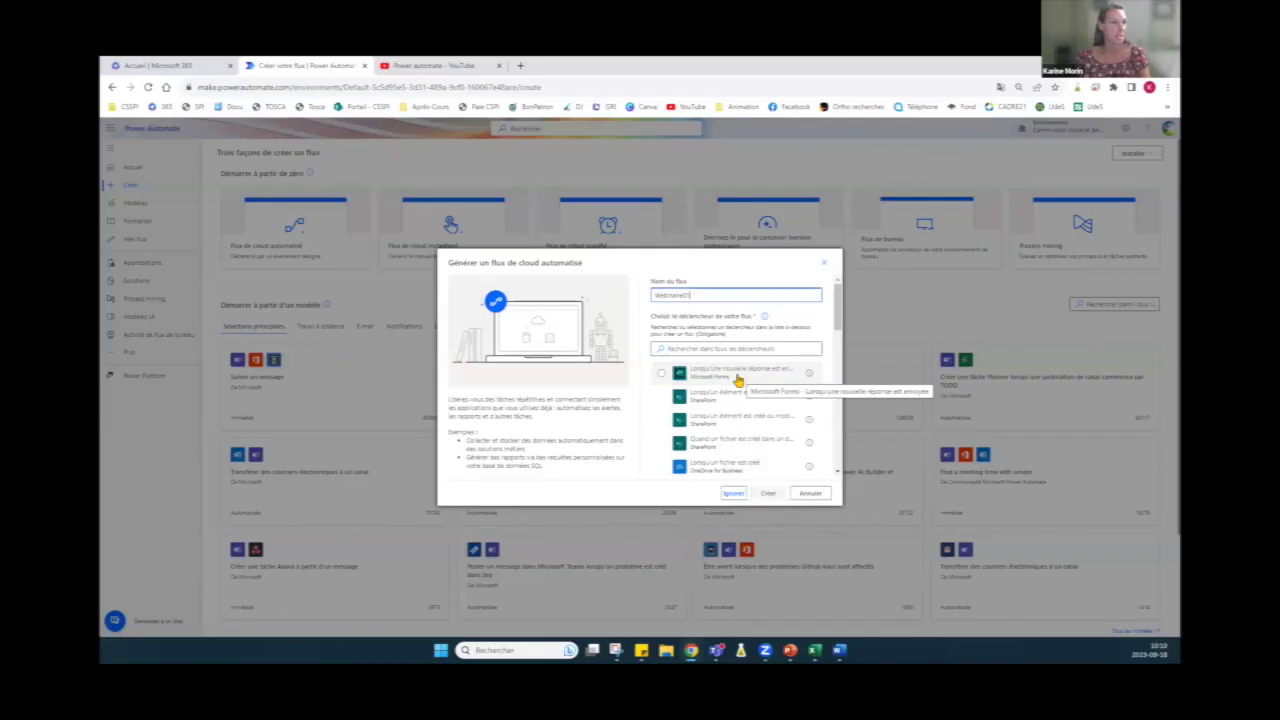
left_click(905, 398)
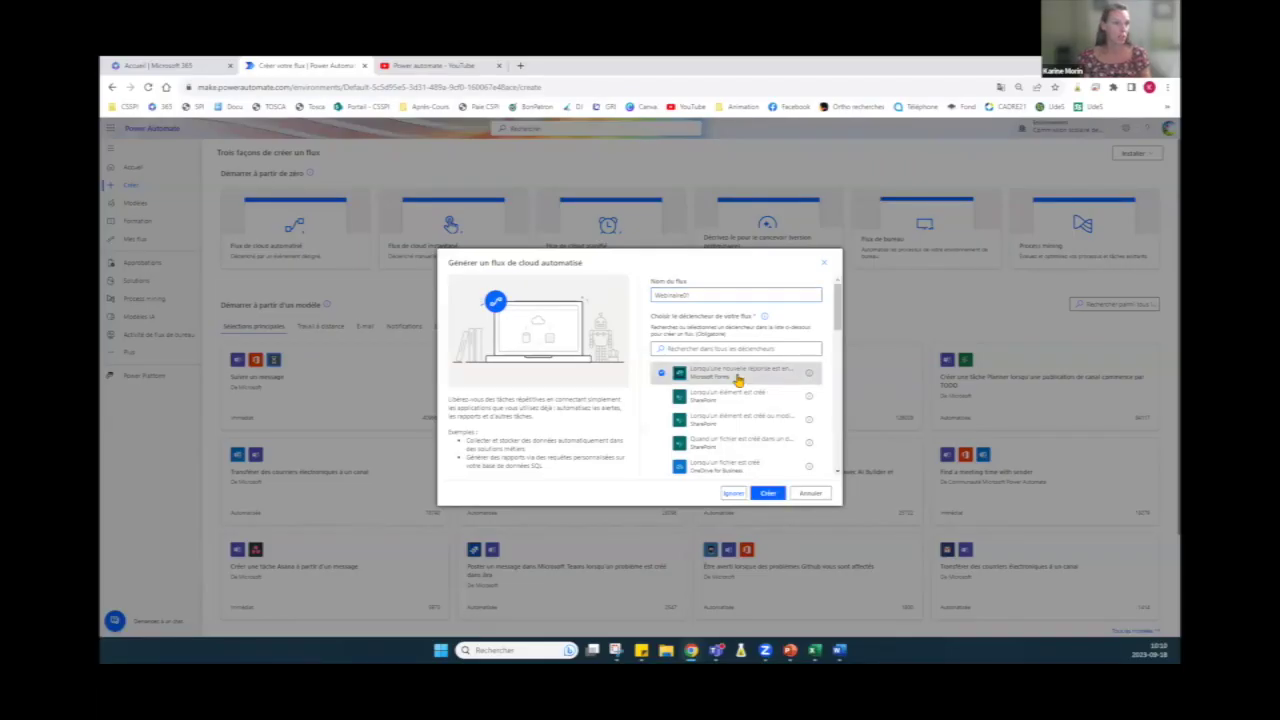
left_click(767, 493)
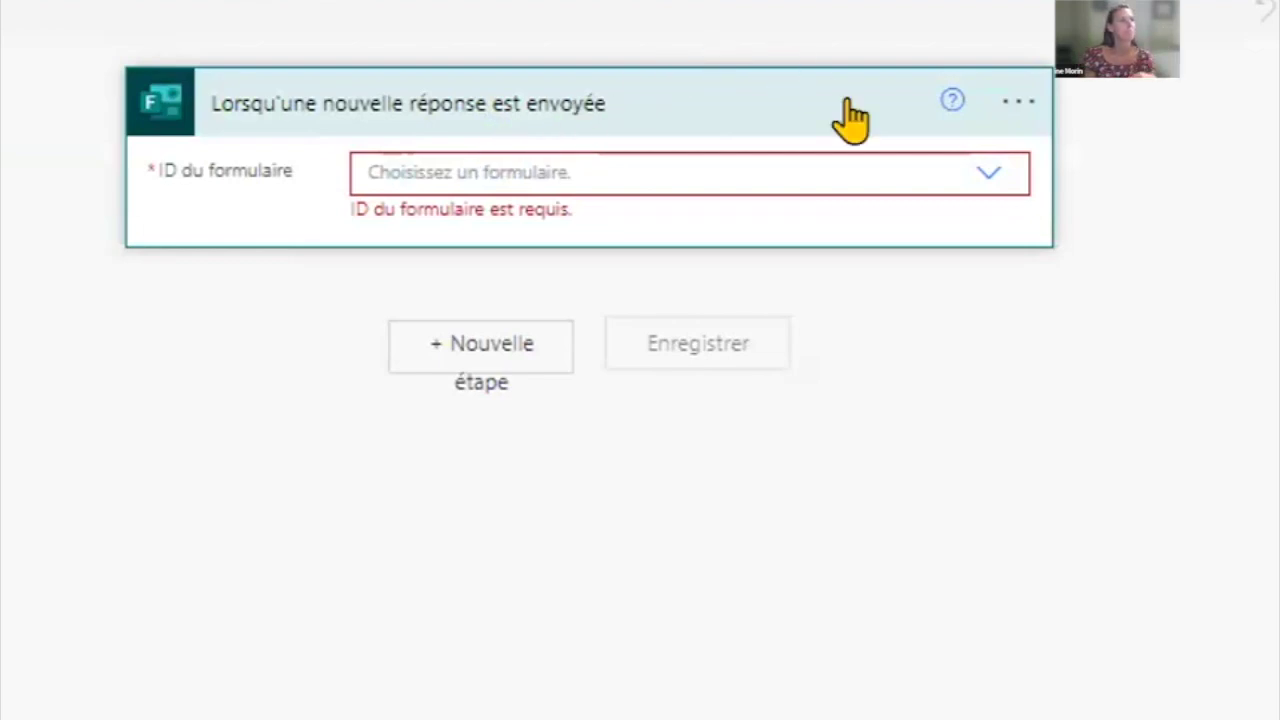
Select 'Webinaire - Questionnaire d'accueil' as the form the trigger watches.
left_click(990, 180)
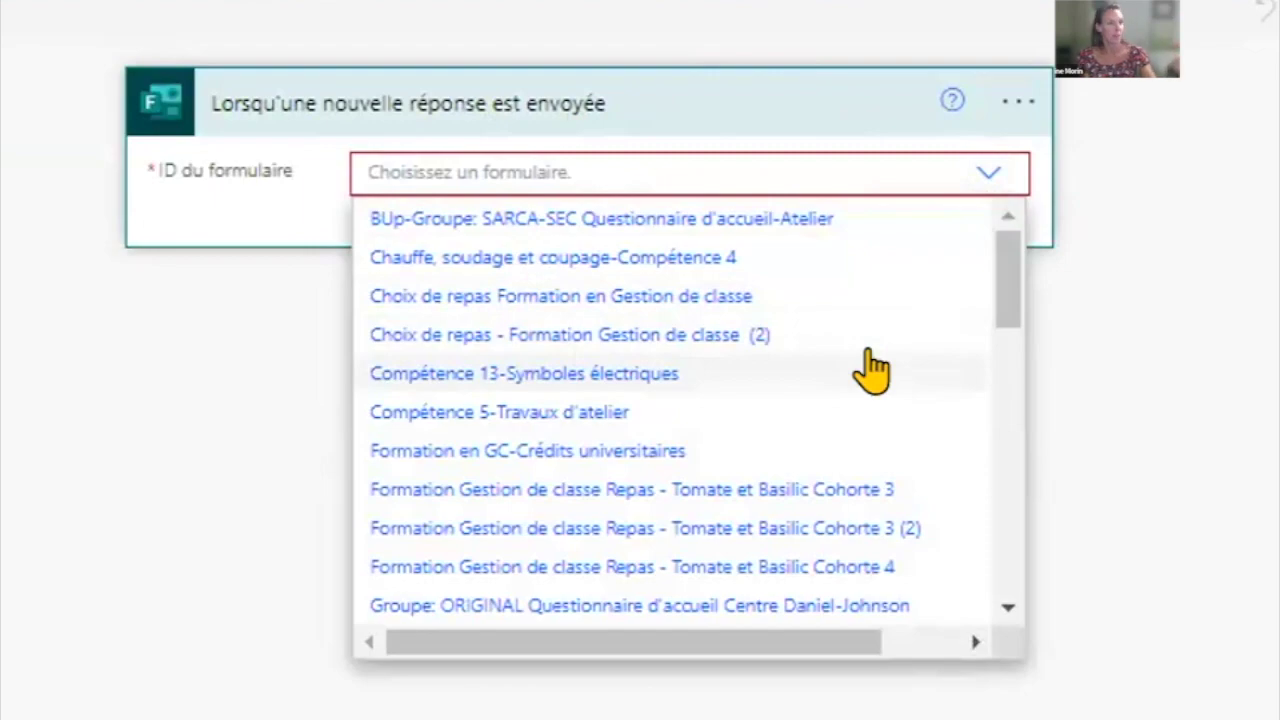
scroll(871, 372, "down", 4)
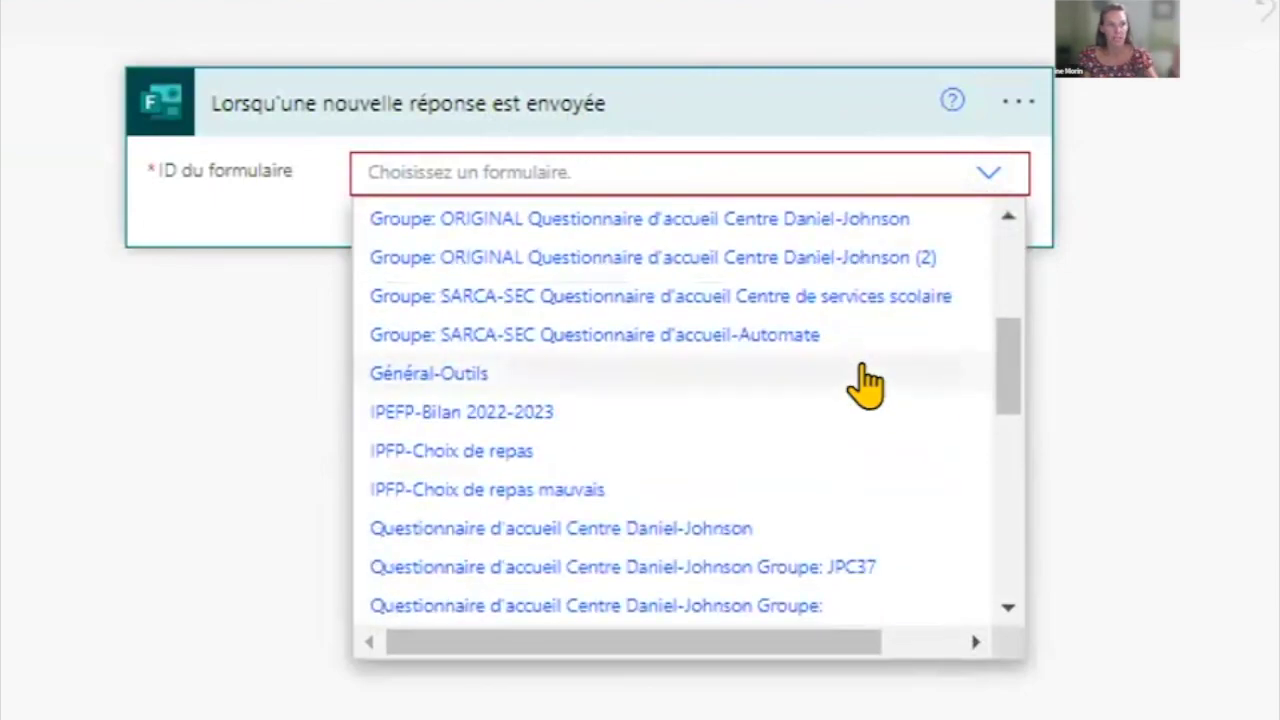
scroll(866, 383, "down", 4)
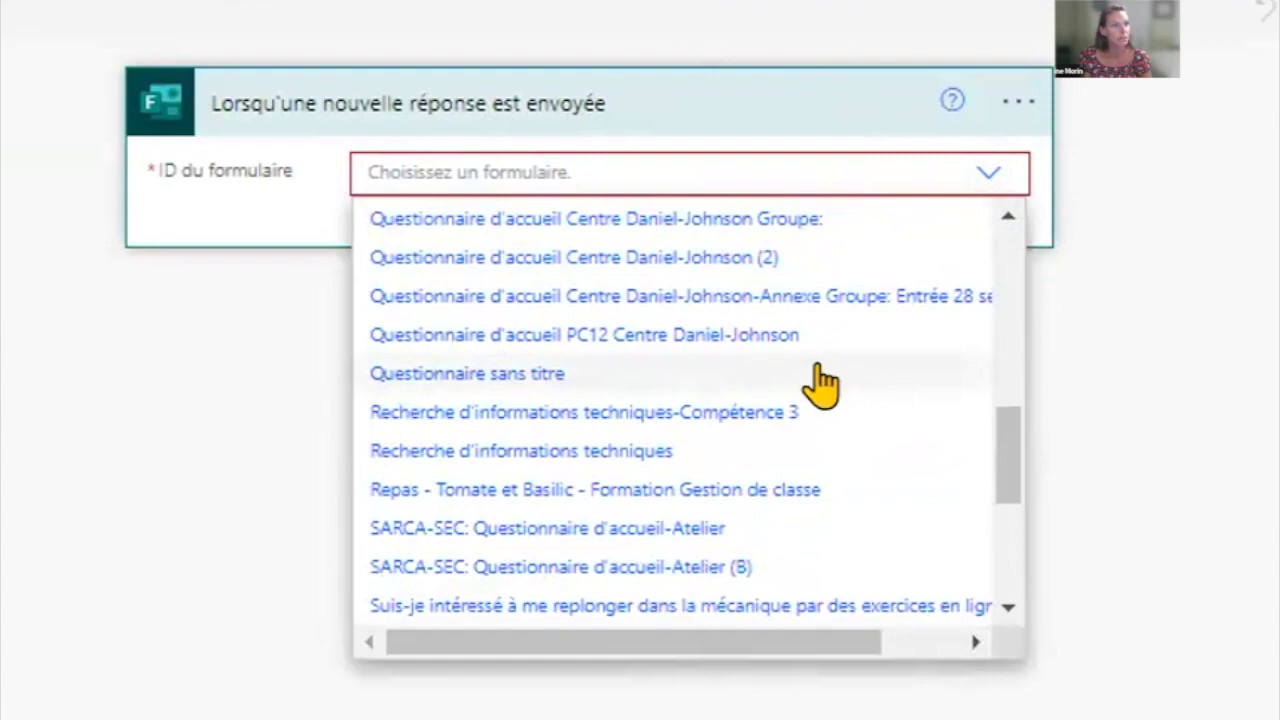
scroll(829, 380, "up", 2)
scroll(823, 380, "down", 6)
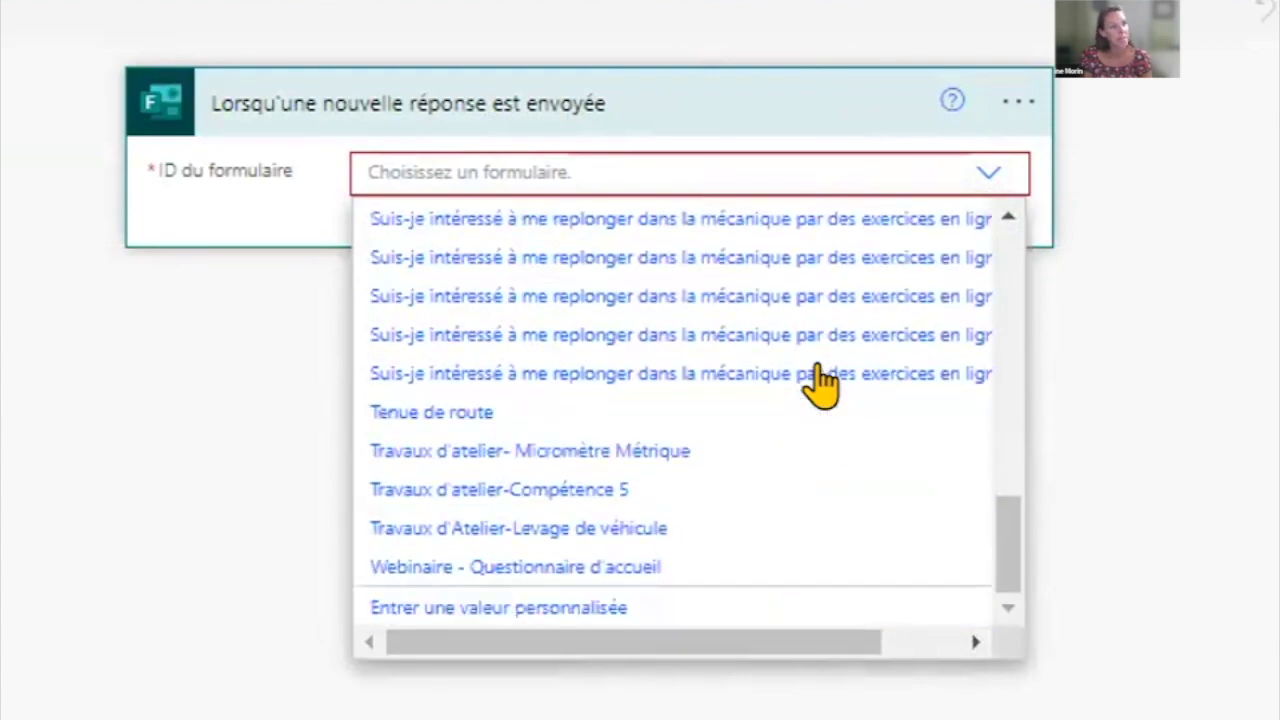
left_click(628, 567)
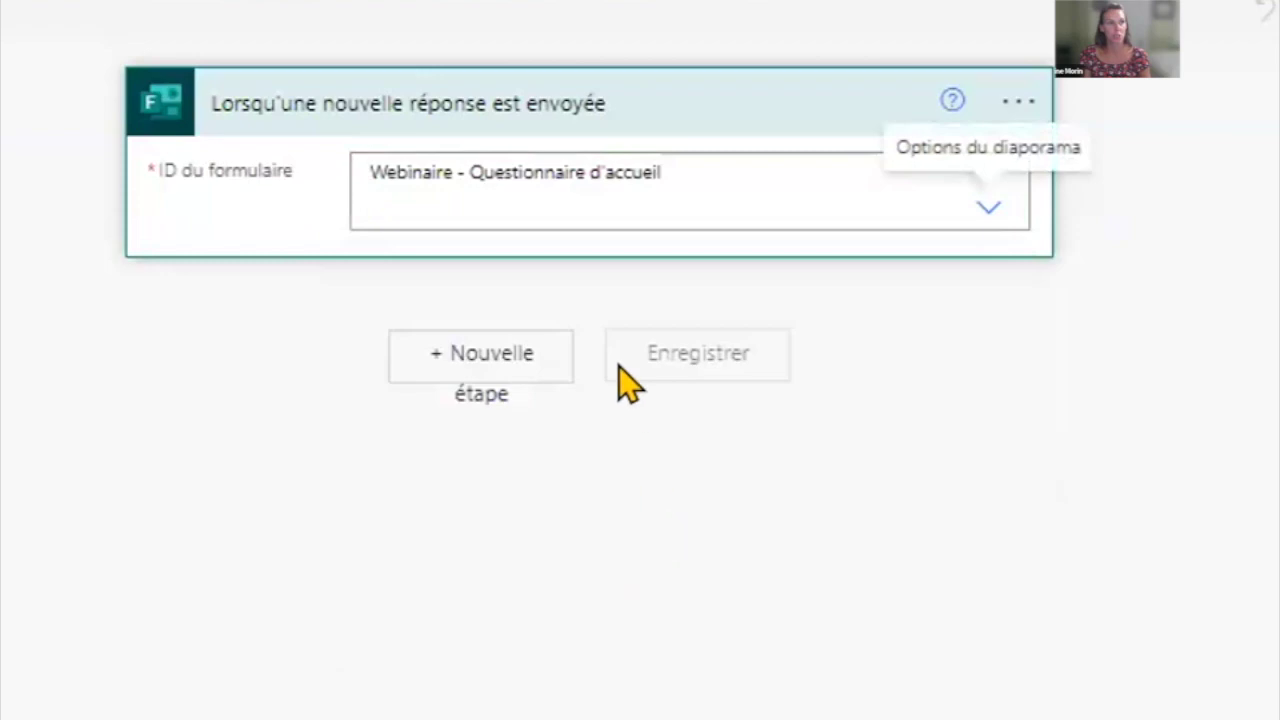
left_click(530, 407)
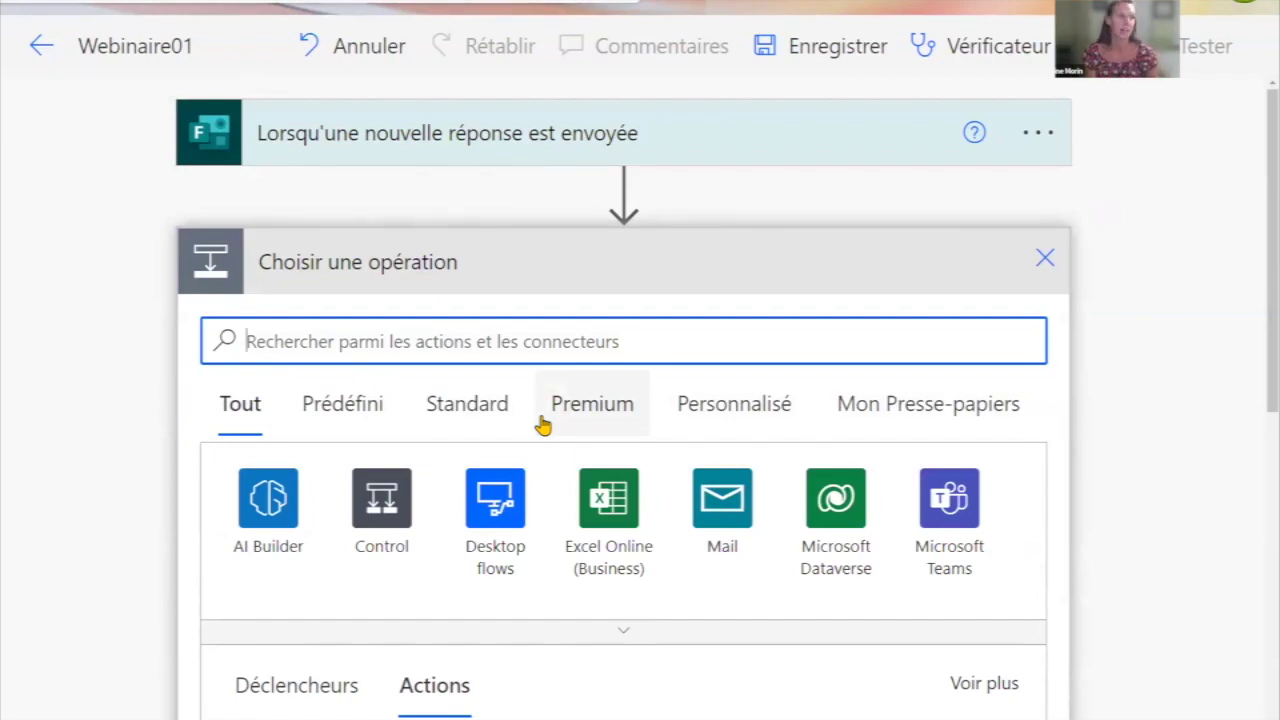
Search 'forms' and add the Microsoft Forms action 'Obtenir les détails de la réponse'.
type("ob")
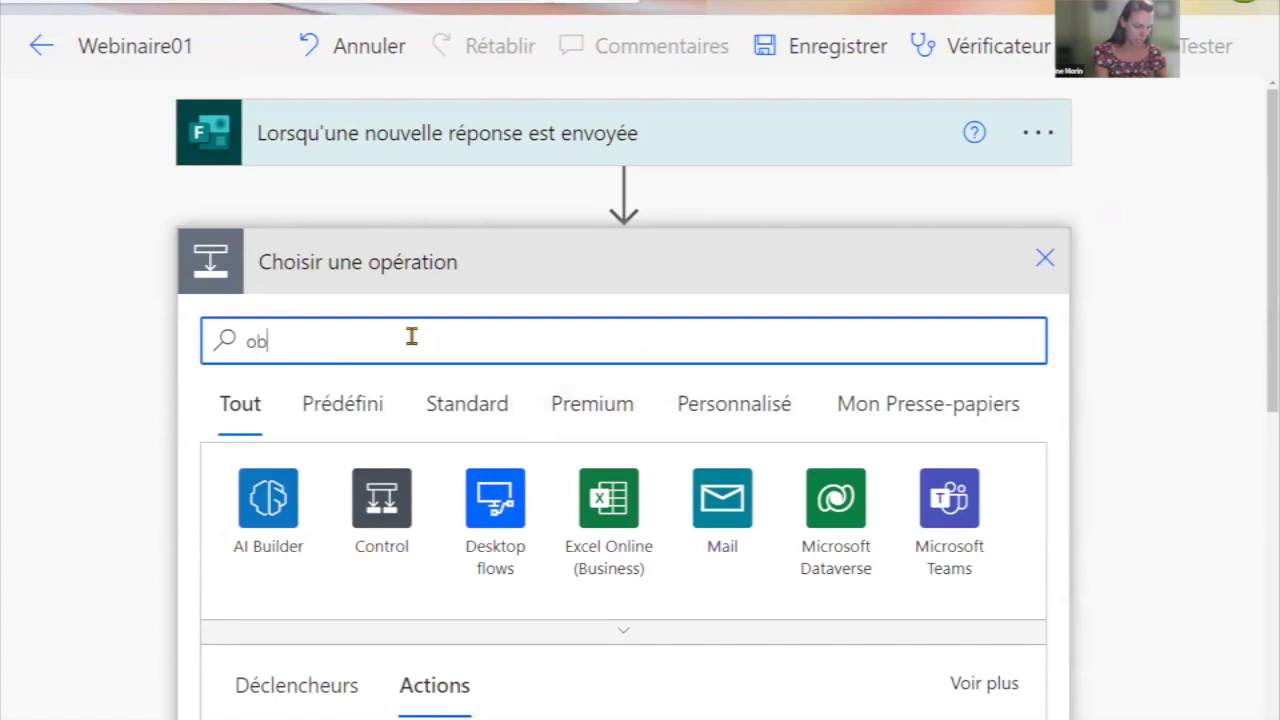
type("tenir")
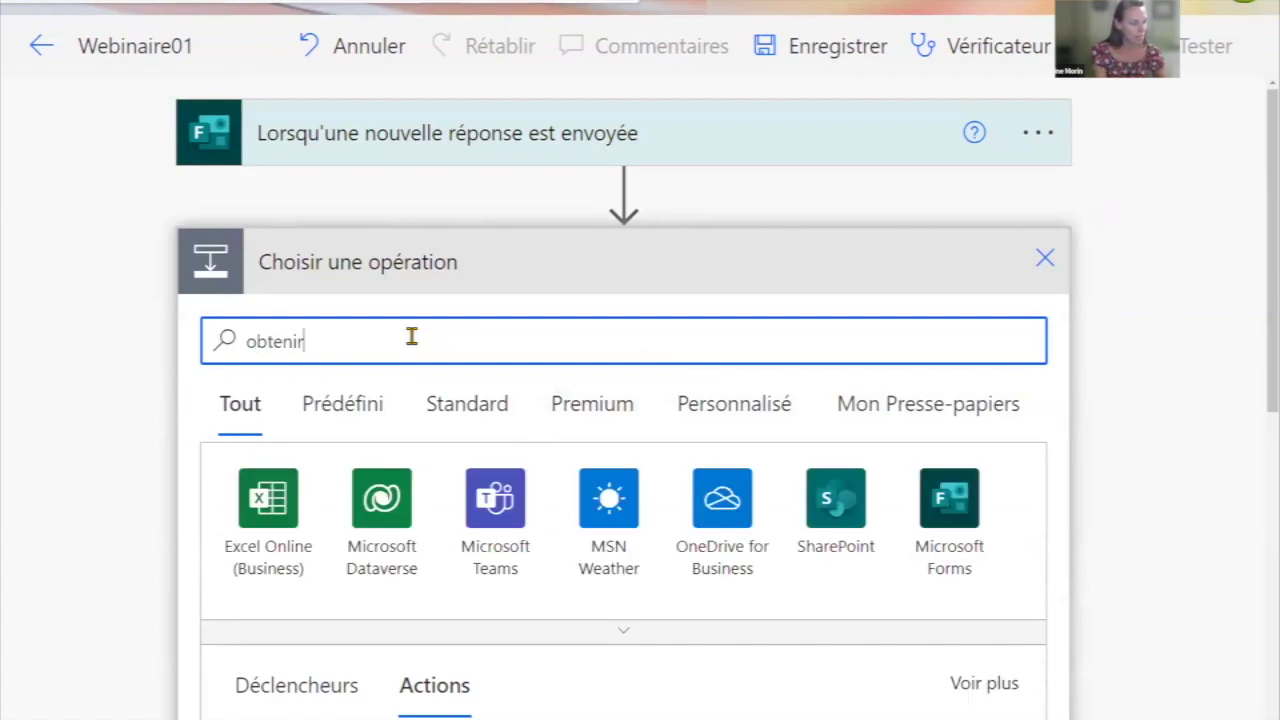
key("BackSpace")
key("BackSpace")
key("BackSpace")
type("forme")
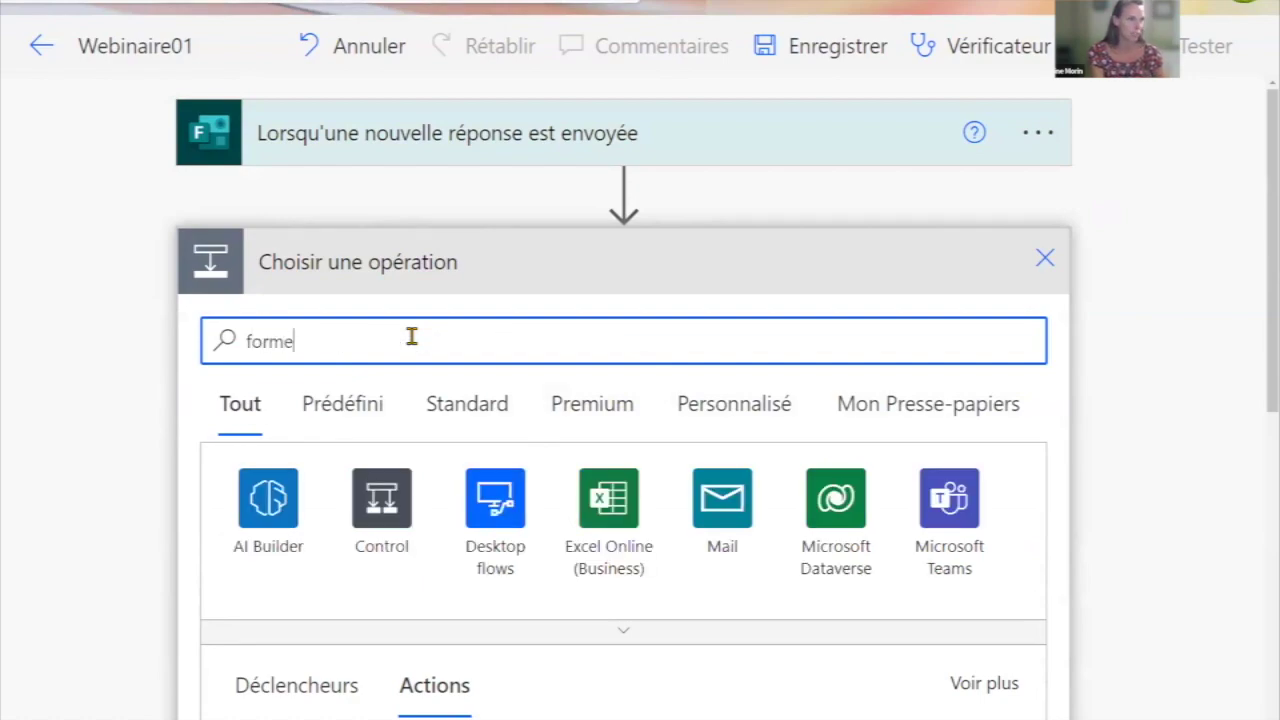
key("BackSpace")
type("s")
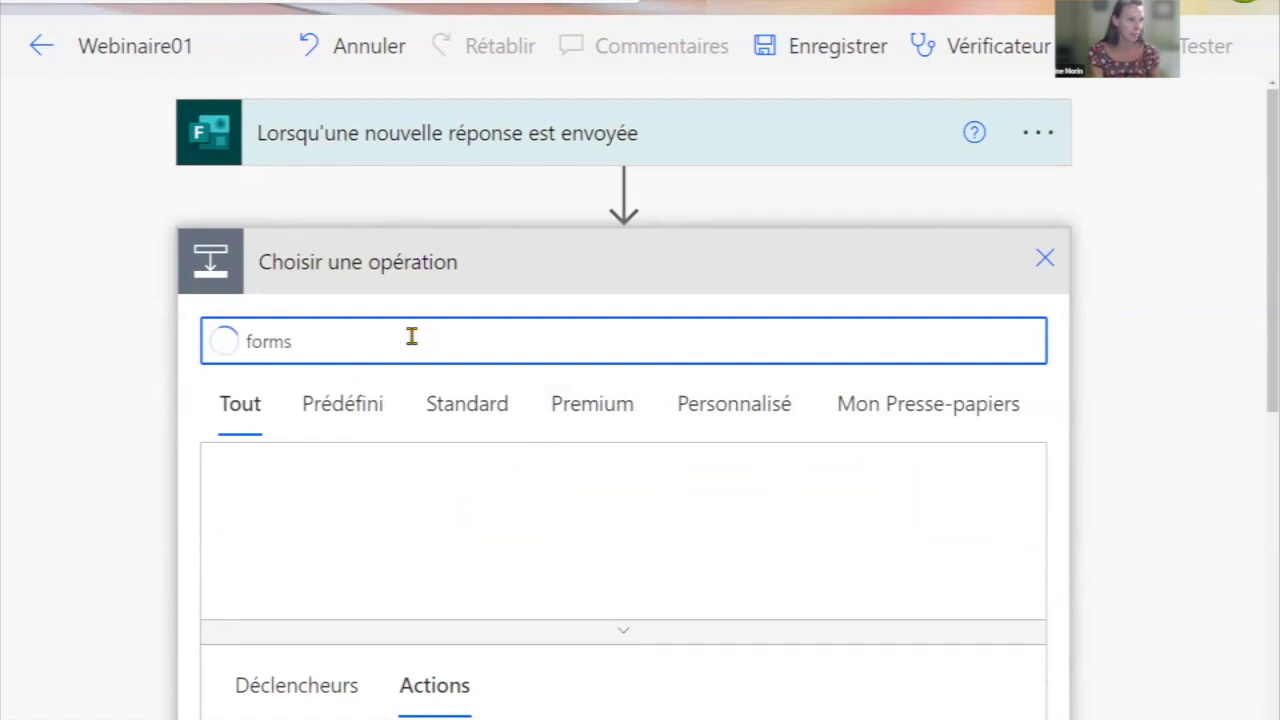
left_click(300, 480)
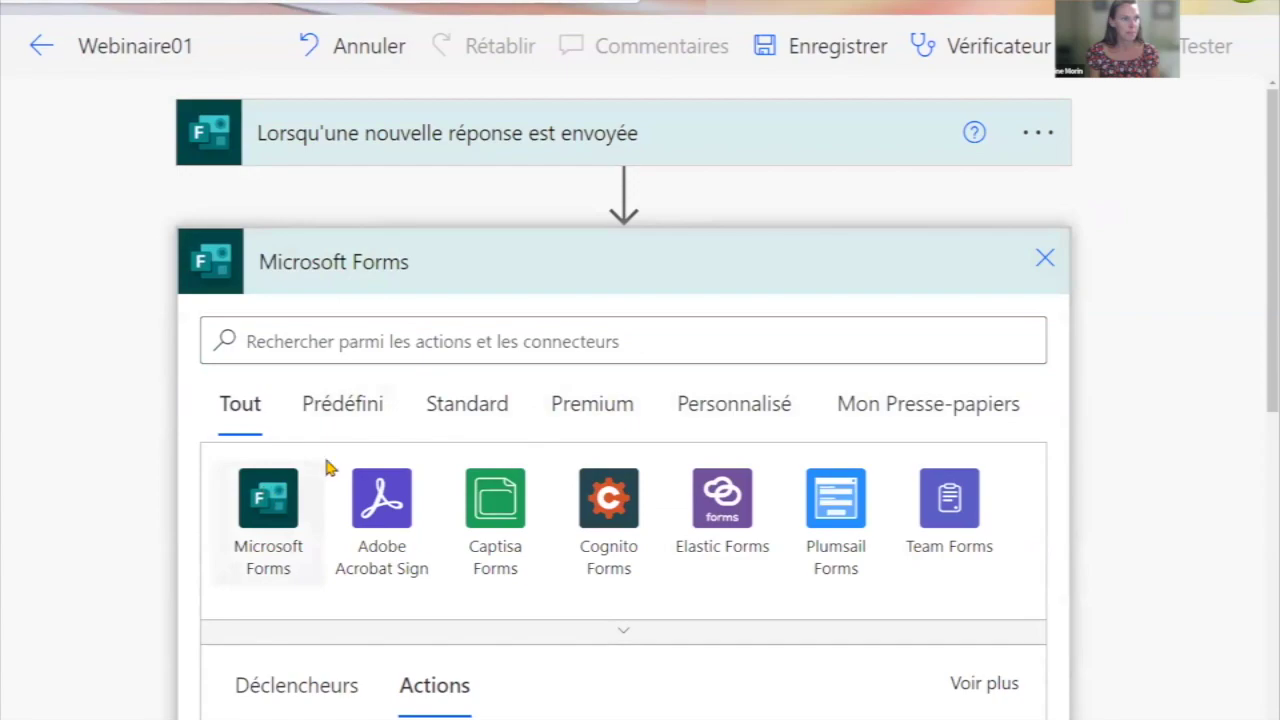
scroll(630, 540, "down", 3)
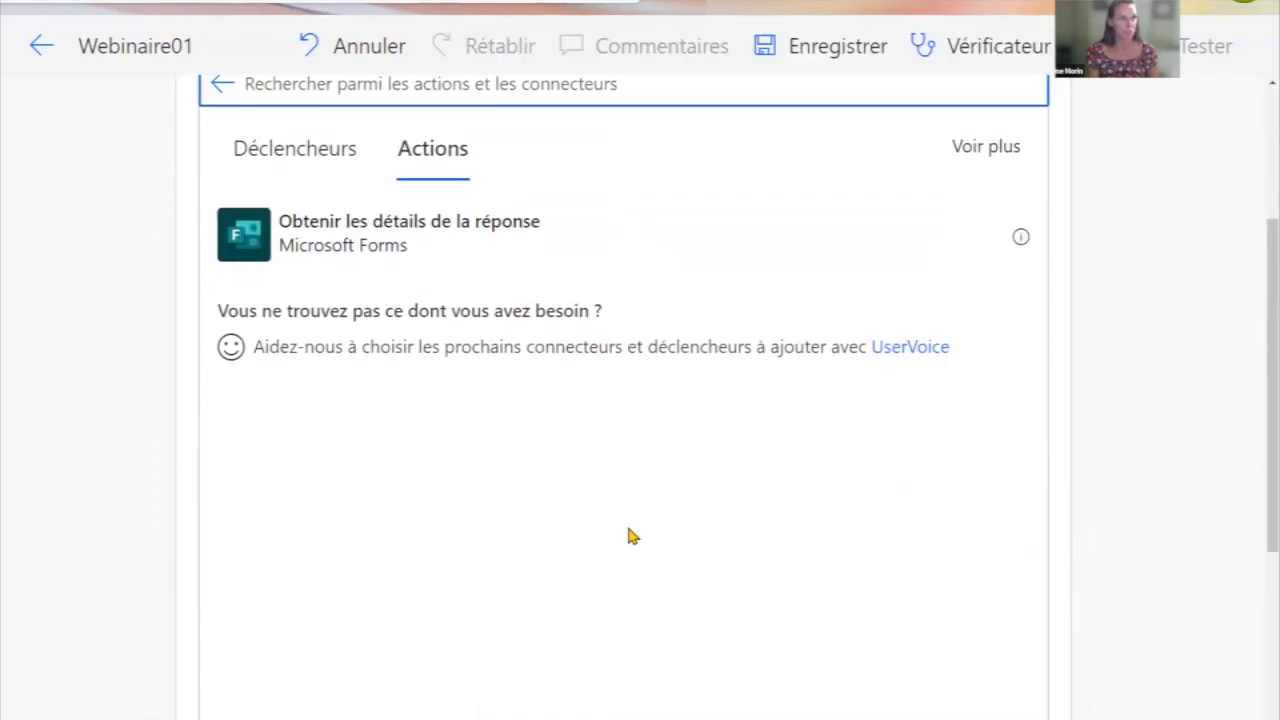
scroll(440, 400, "up", 2)
left_click(500, 420)
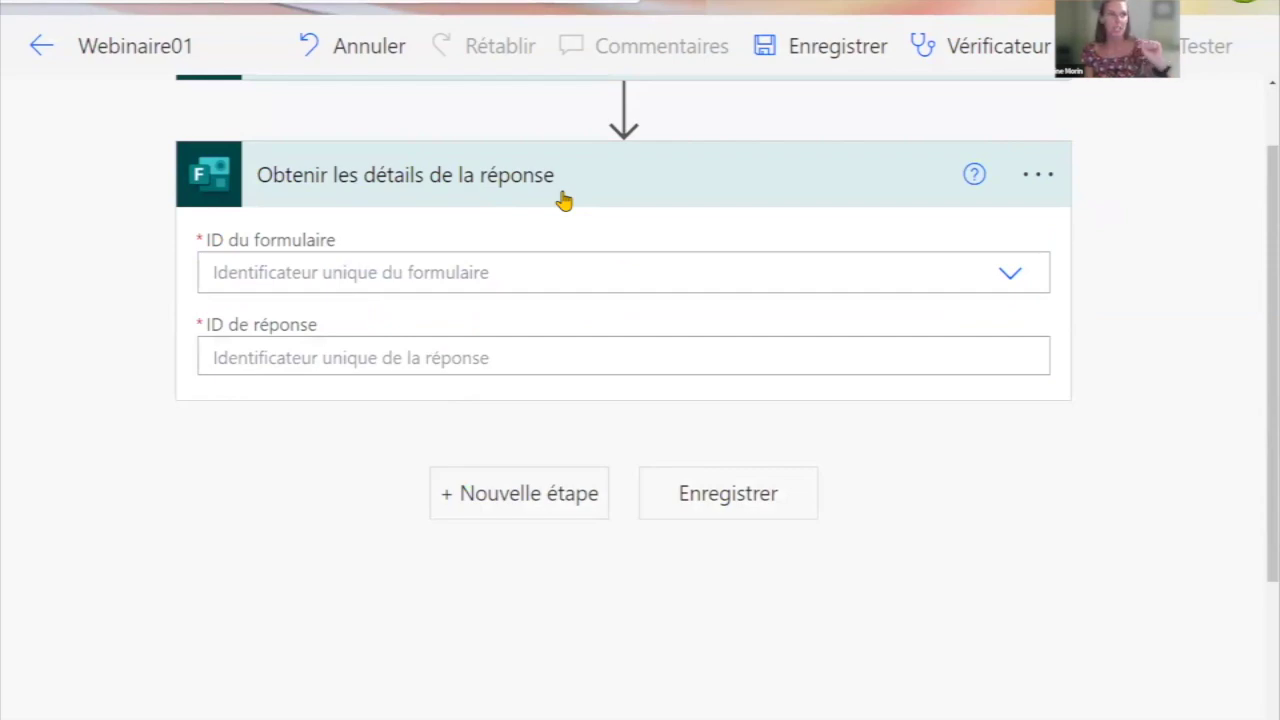
Set the details step to form 'Webinaire - Questionnaire d'accueil' and the trigger's ID de réponse.
left_click(991, 277)
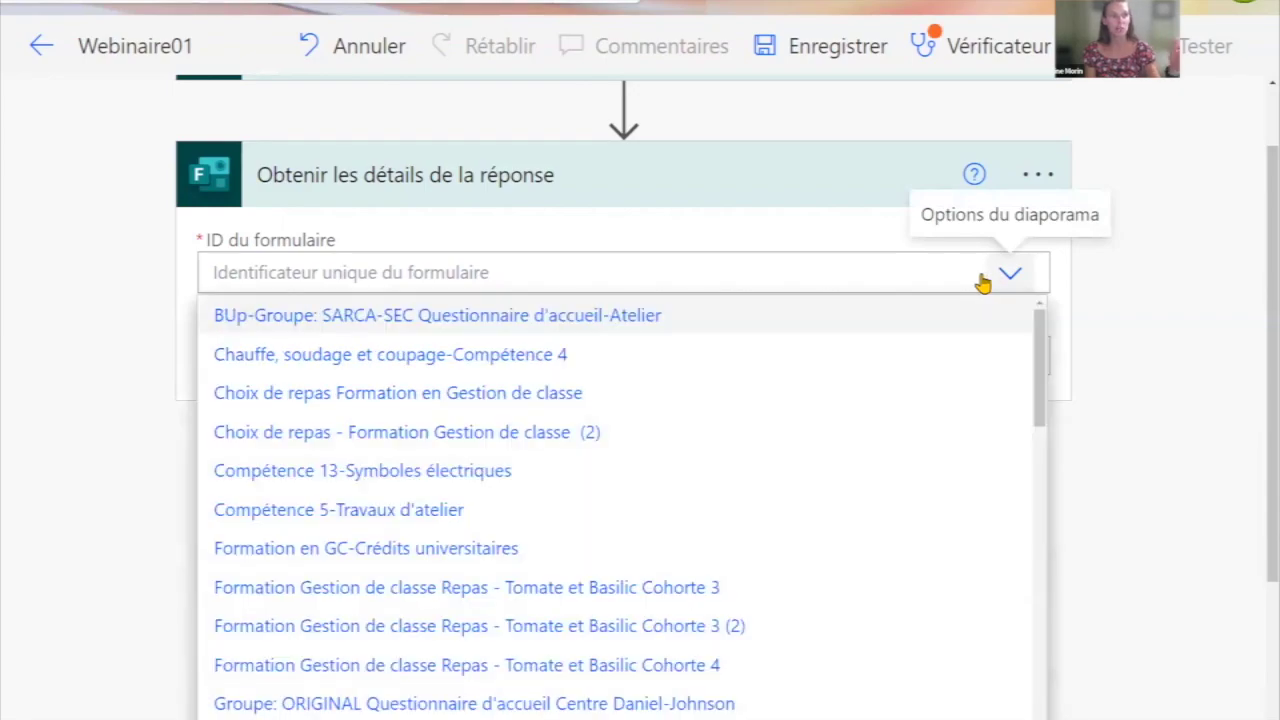
scroll(815, 450, "down", 8)
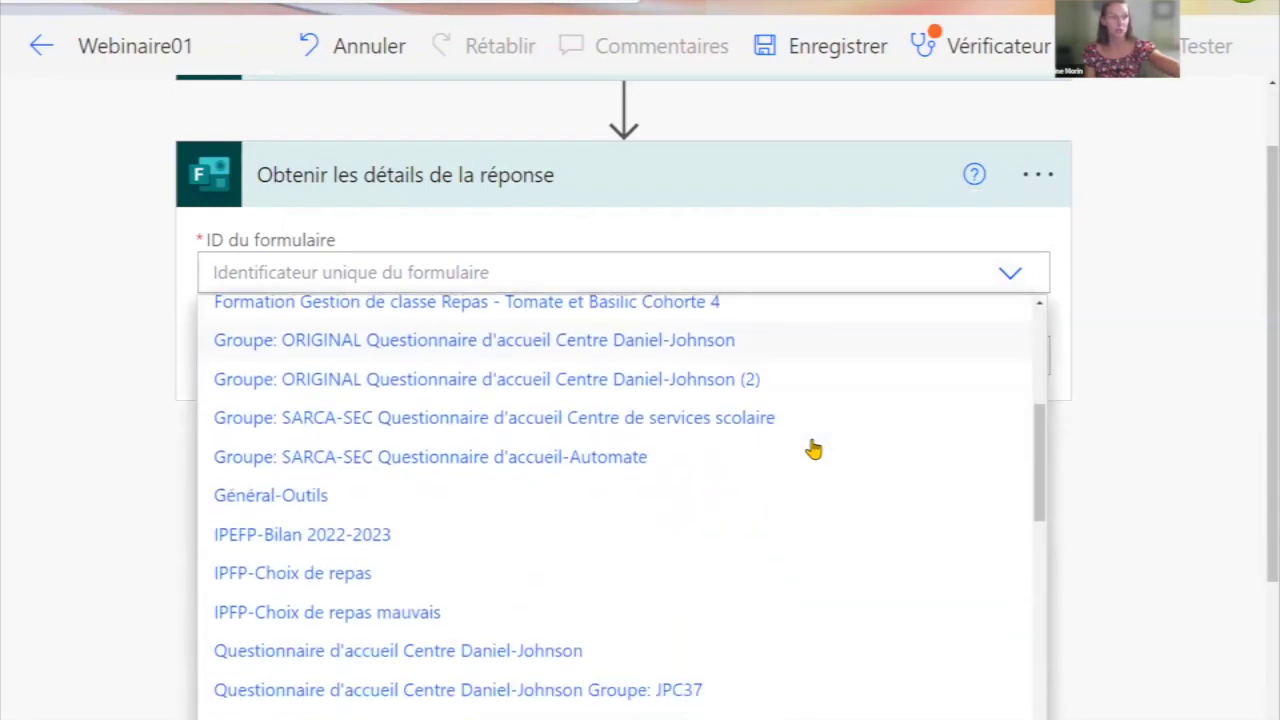
scroll(805, 449, "down", 5)
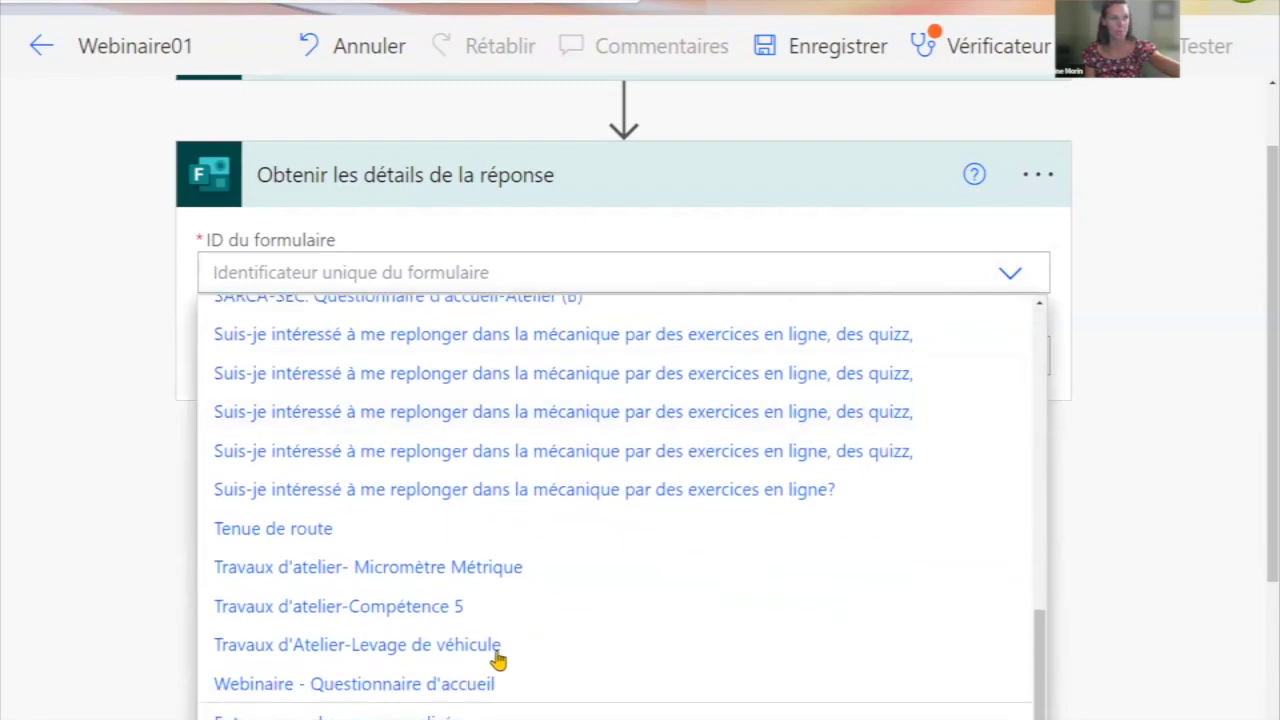
left_click(463, 686)
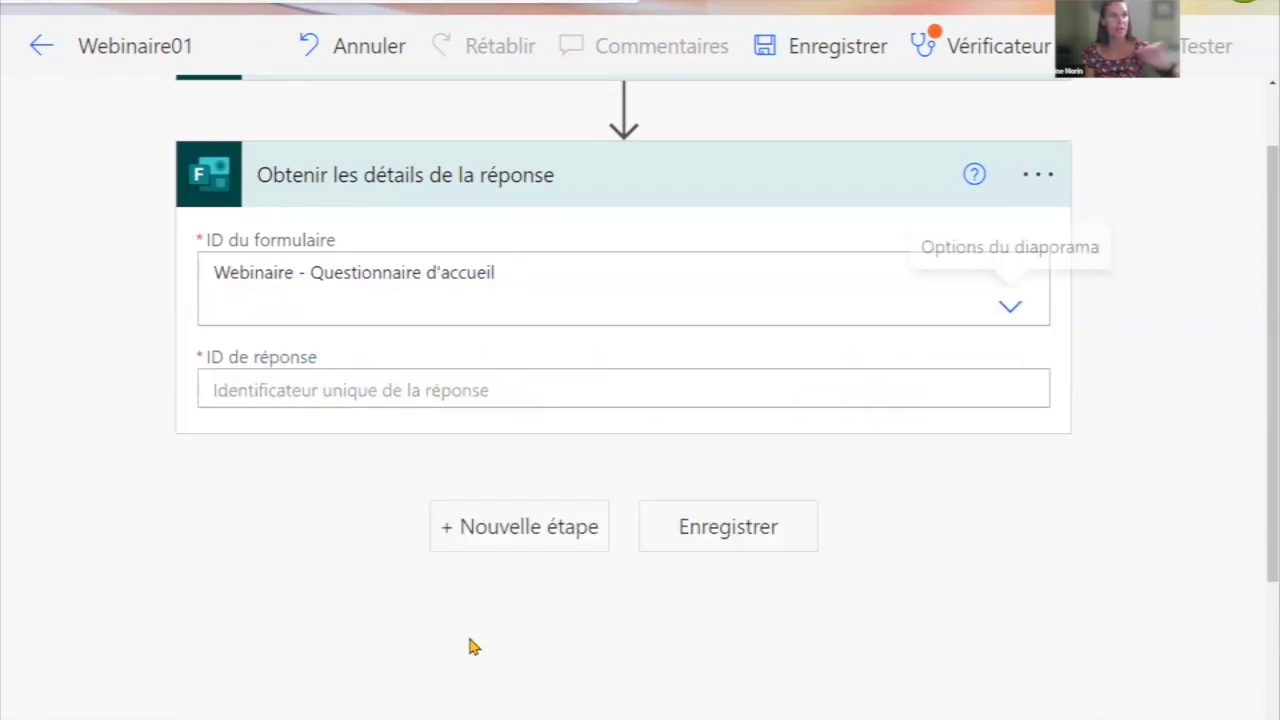
left_click(544, 377)
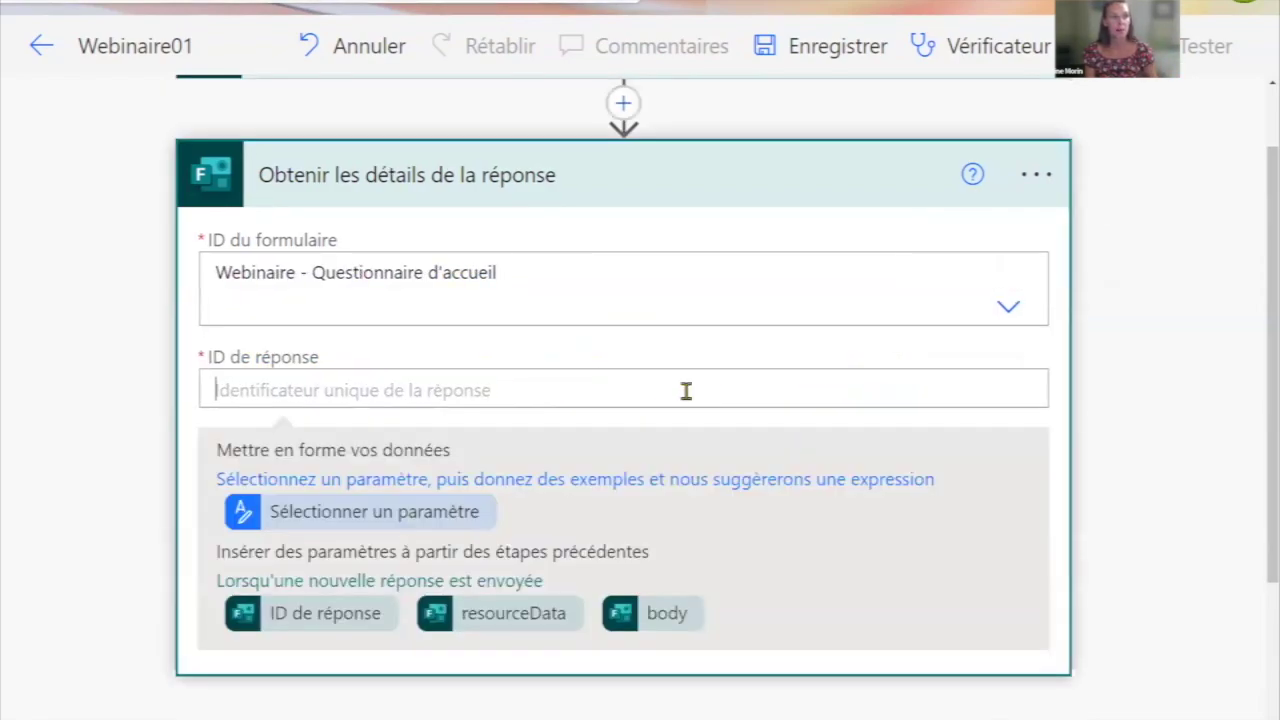
left_click(352, 624)
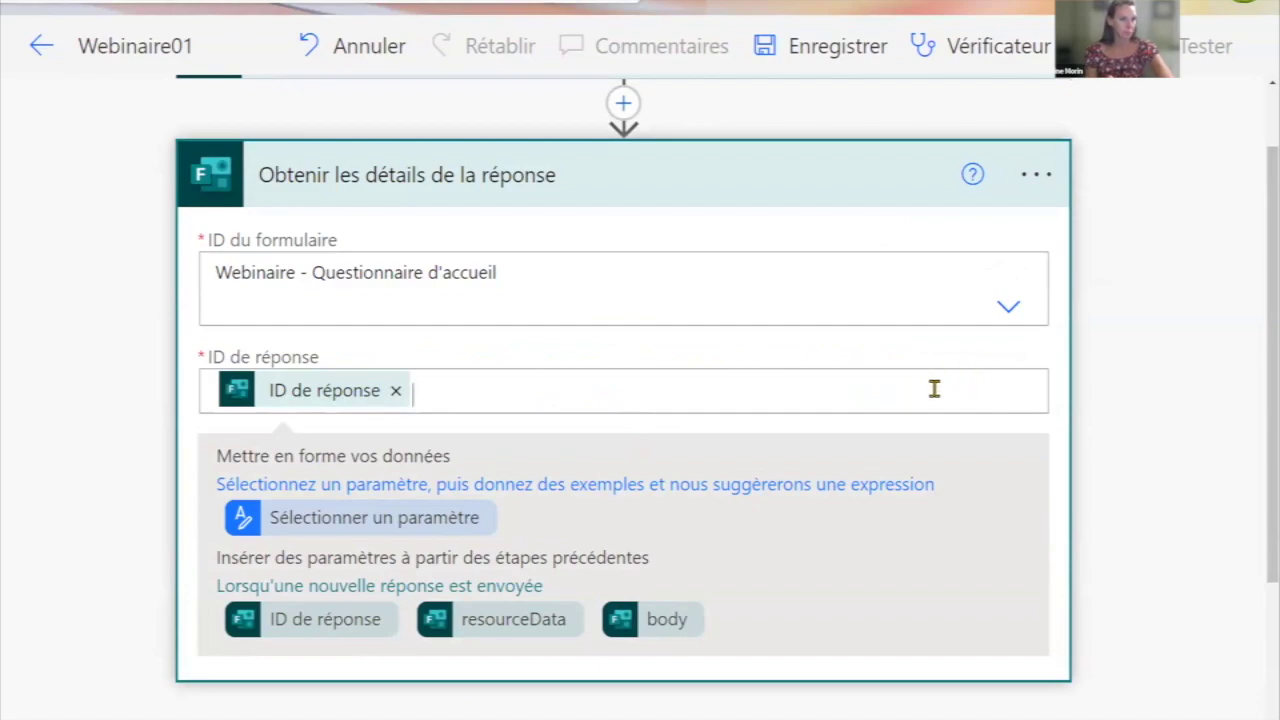
scroll(940, 388, "down", 1)
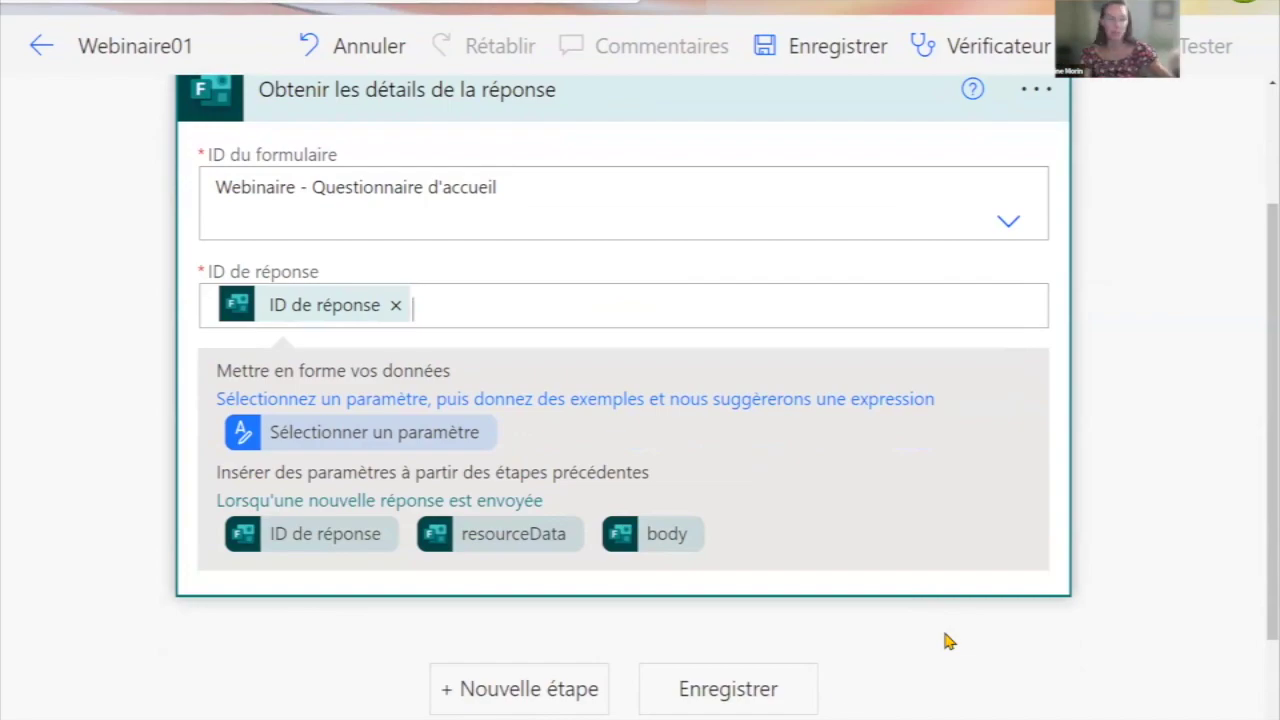
key("alt+Tab")
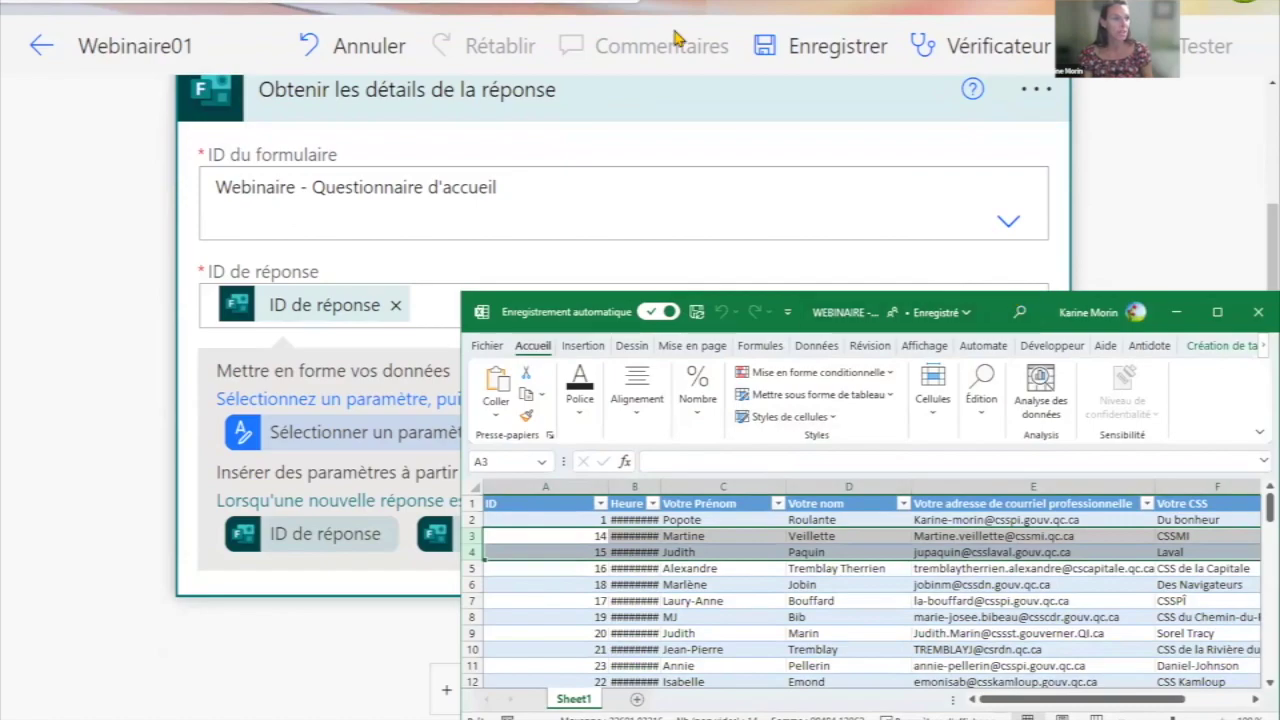
Scroll the Excel responses table to its last rows, then minimize the workbook.
left_click_drag(1012, 298, 650, 28)
scroll(450, 459, "down", 12)
scroll(450, 459, "down", 8)
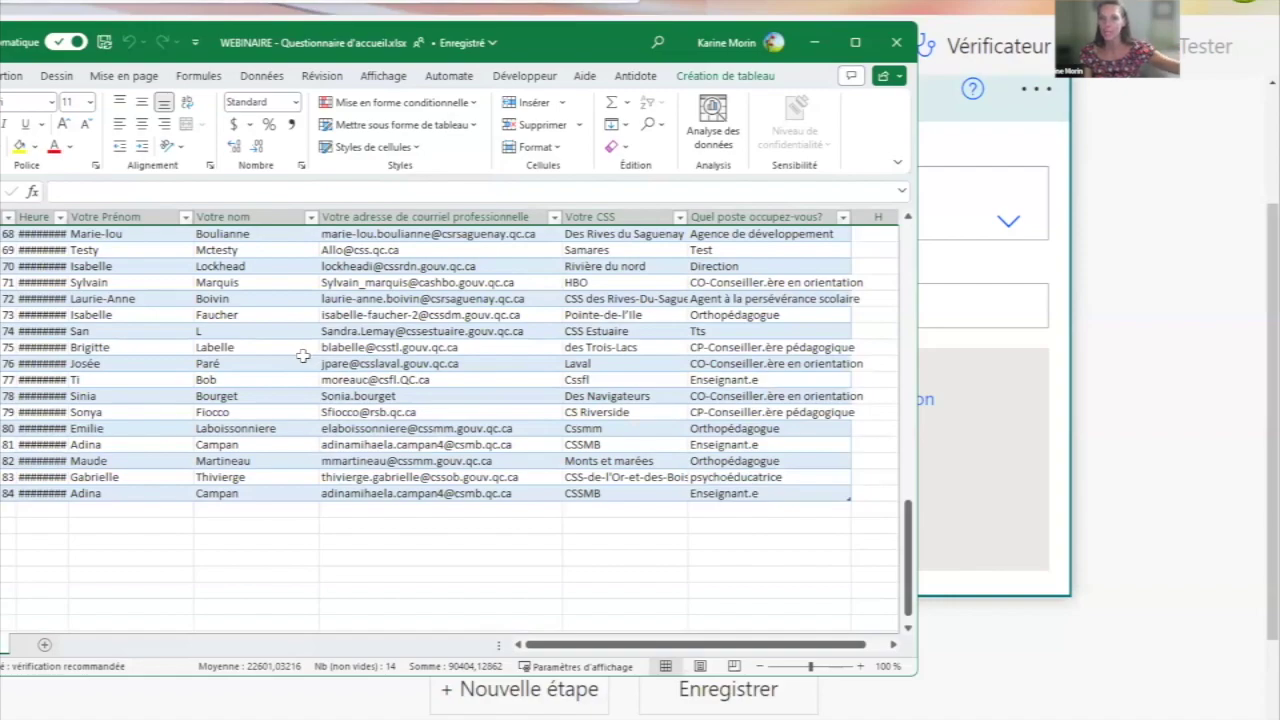
left_click(814, 42)
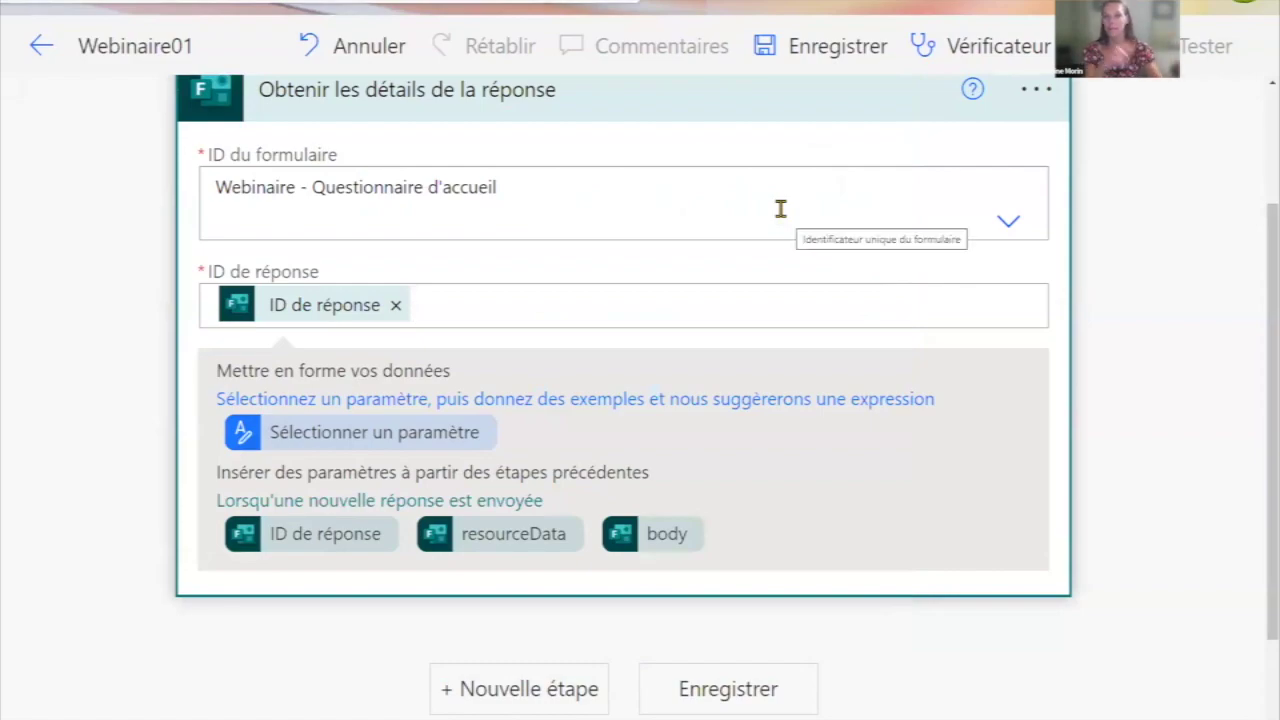
Add the Excel Online action 'Ajouter une ligne à un tableau' after the response details.
left_click(518, 670)
scroll(630, 330, "down", 2)
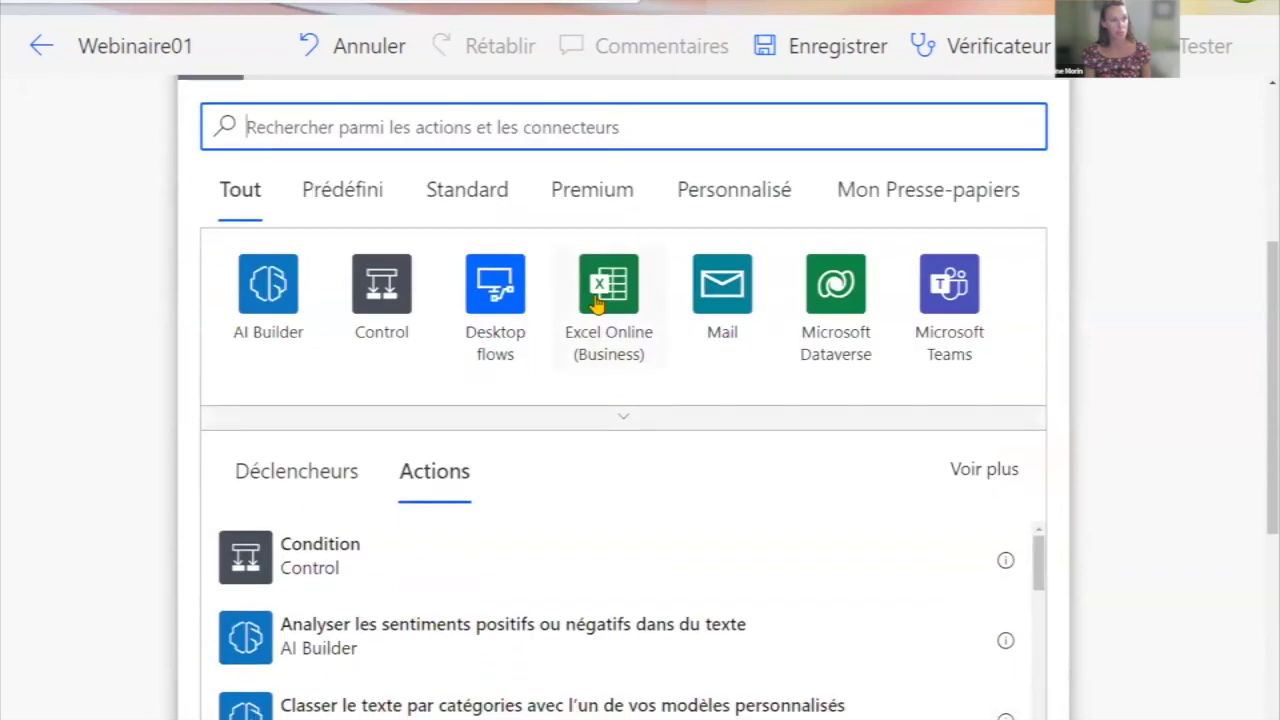
left_click(599, 299)
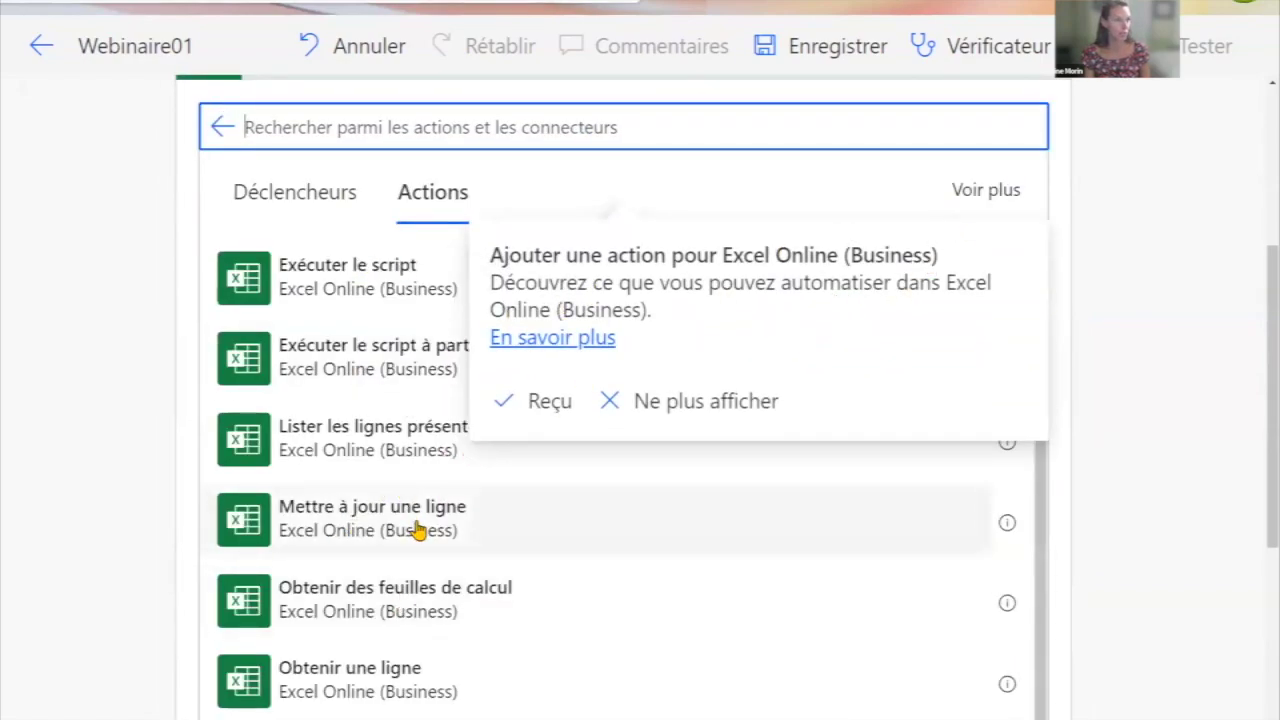
scroll(380, 414, "down", 5)
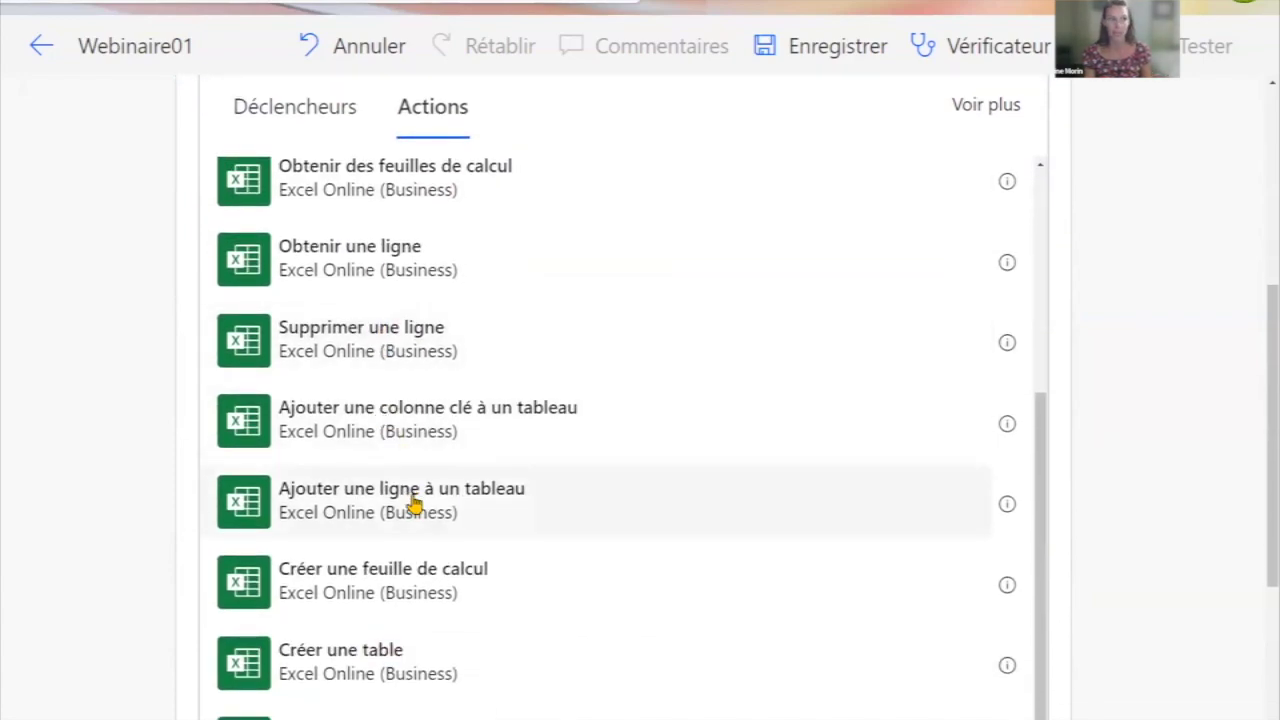
left_click(414, 505)
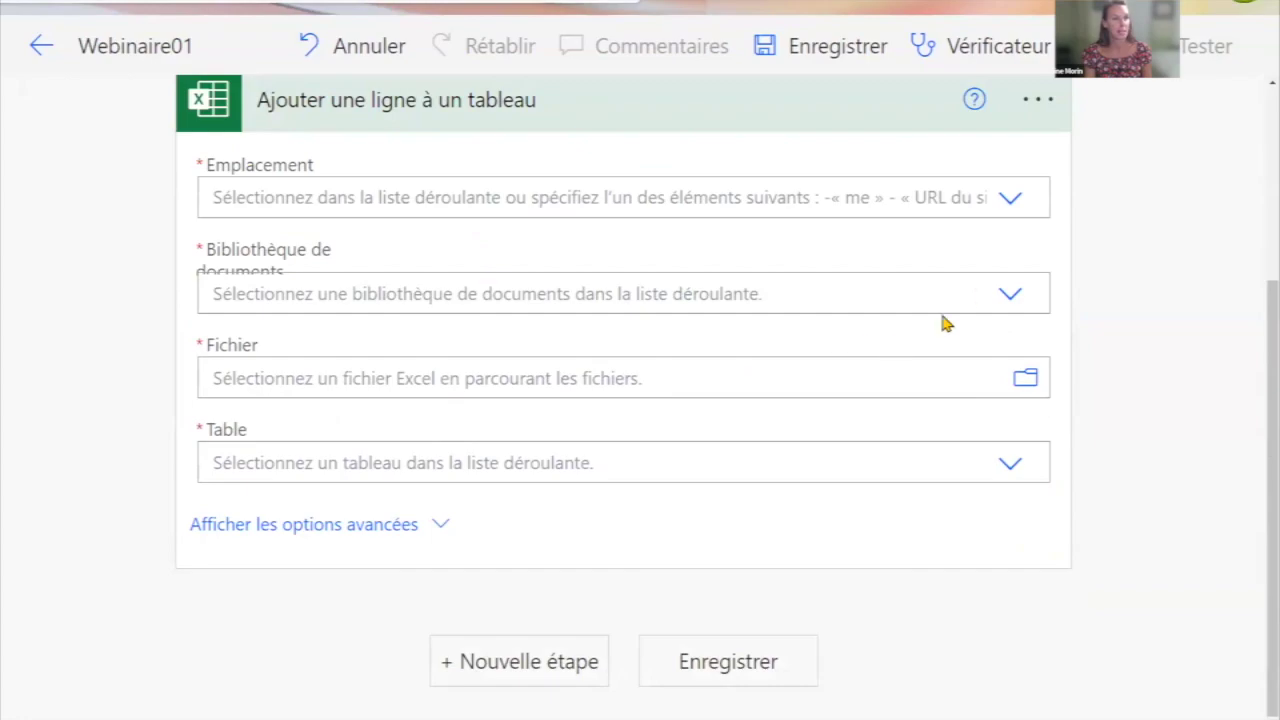
Set the Excel step's location to Group - Questionnaire Accueil.
left_click(1005, 309)
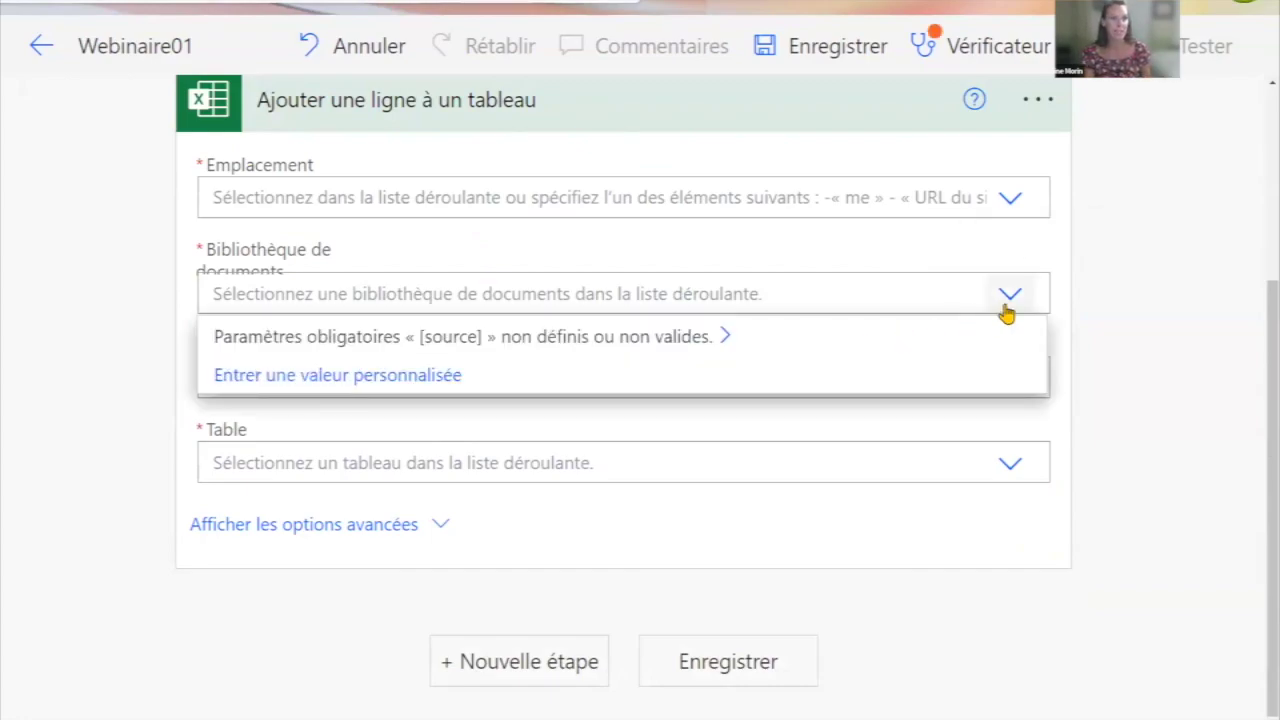
left_click(1003, 292)
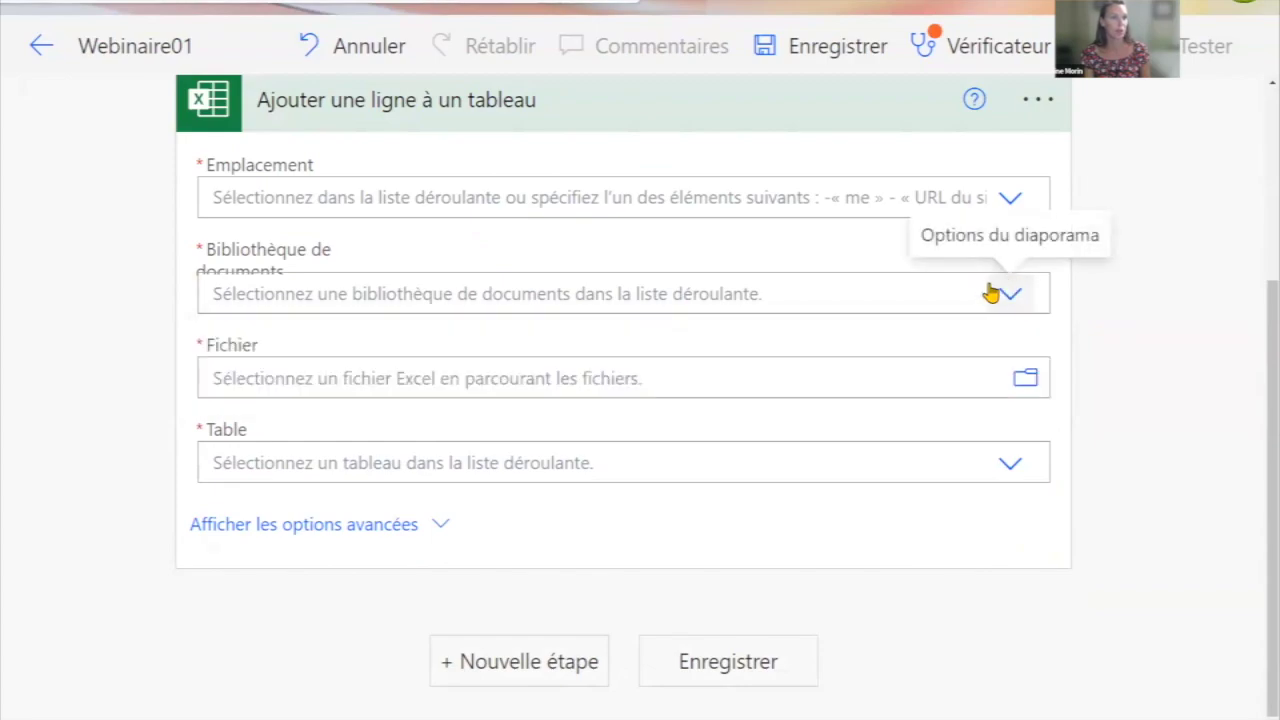
left_click(995, 296)
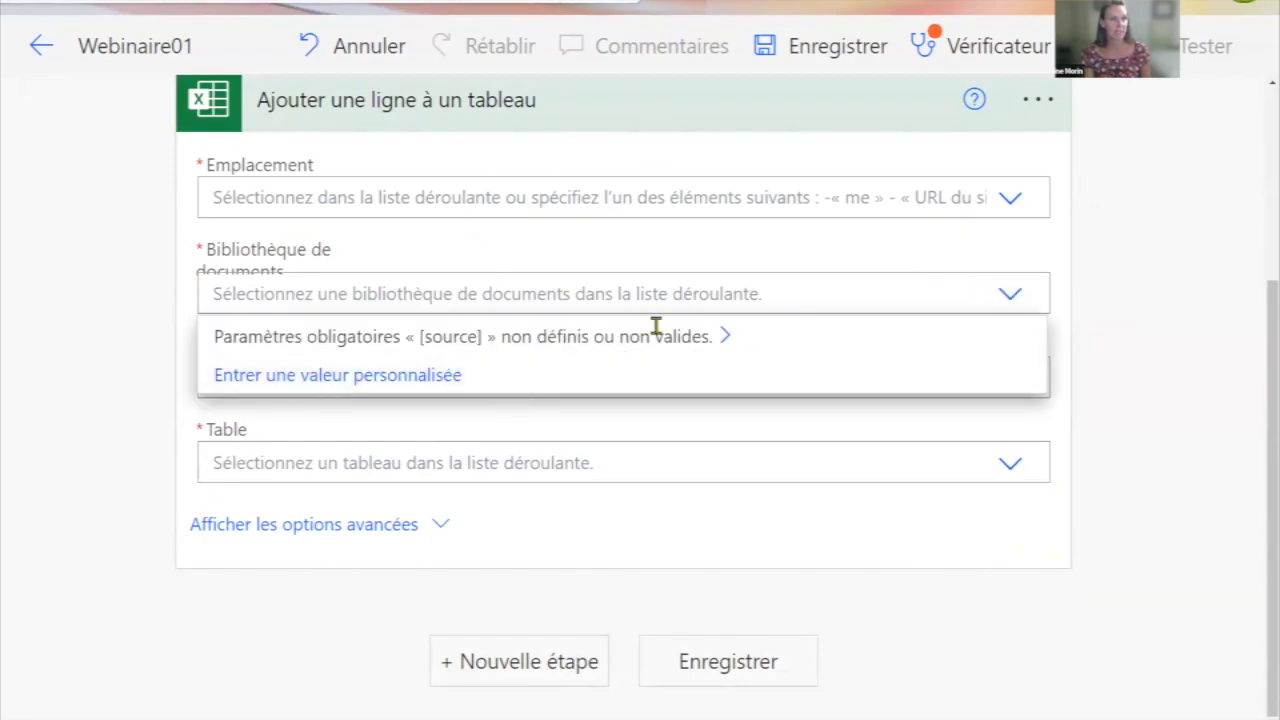
left_click(716, 343)
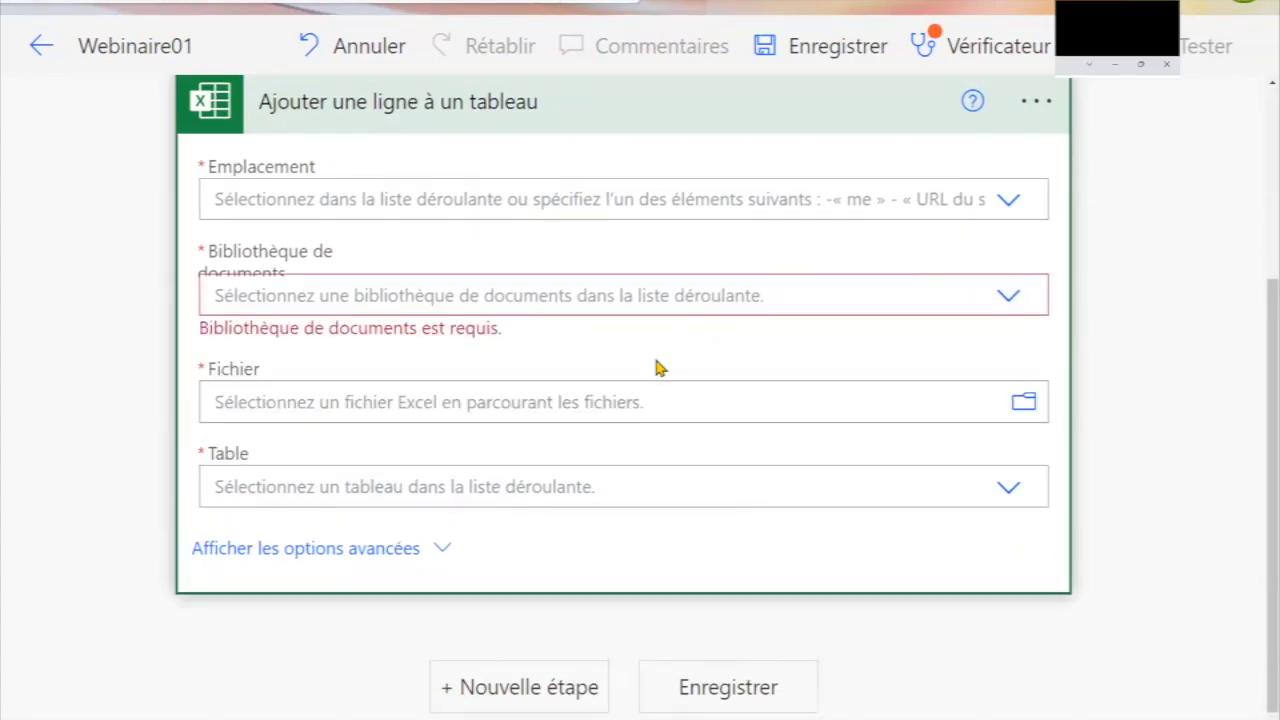
left_click(1006, 212)
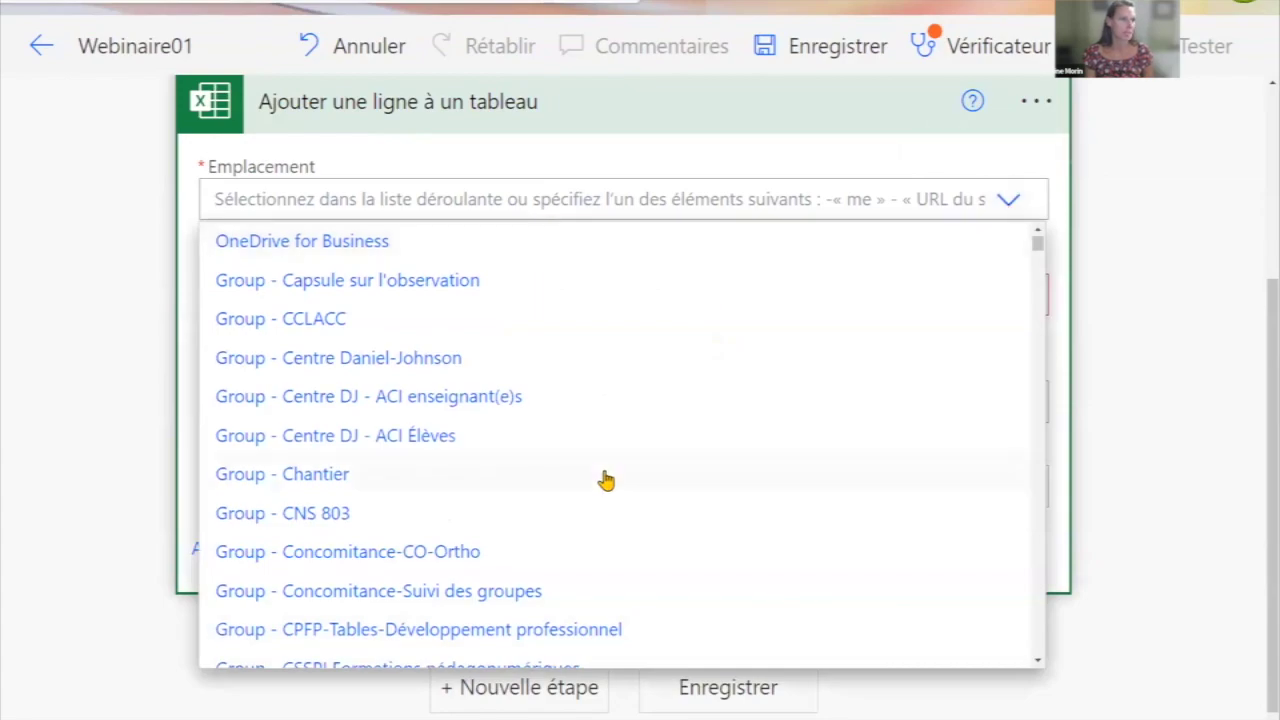
scroll(608, 478, "down", 5)
scroll(608, 478, "down", 5)
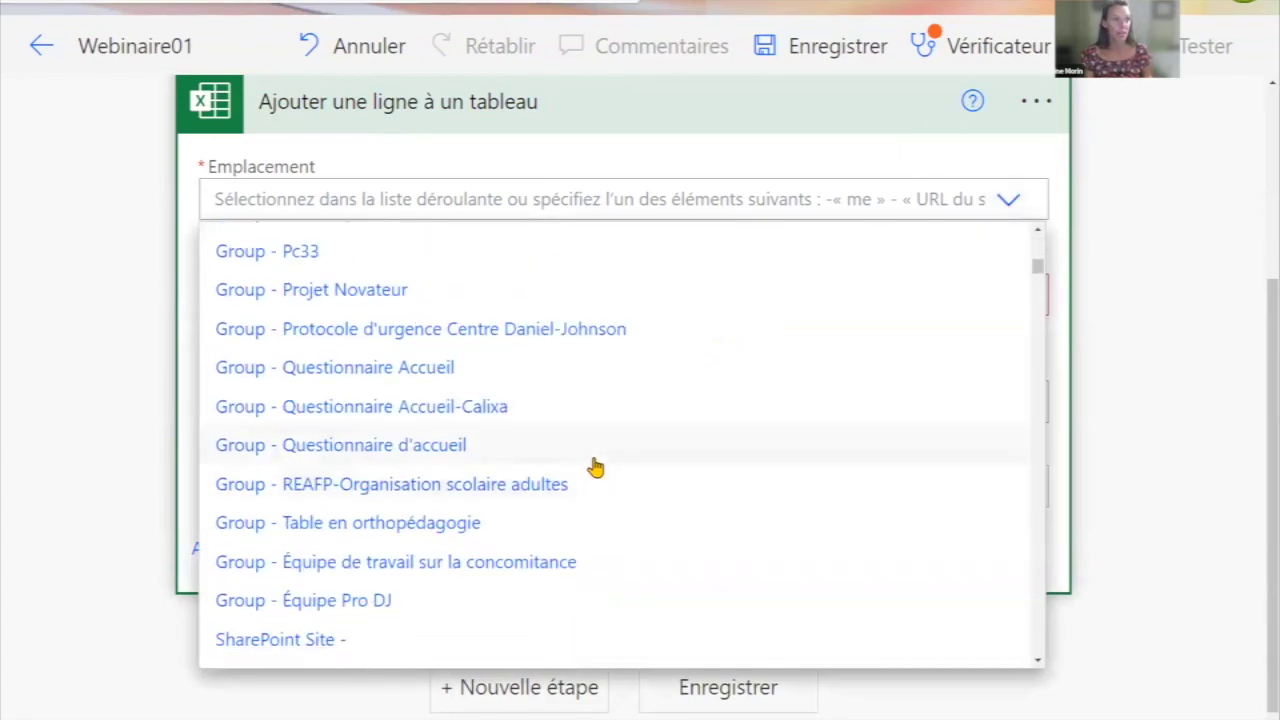
left_click(427, 370)
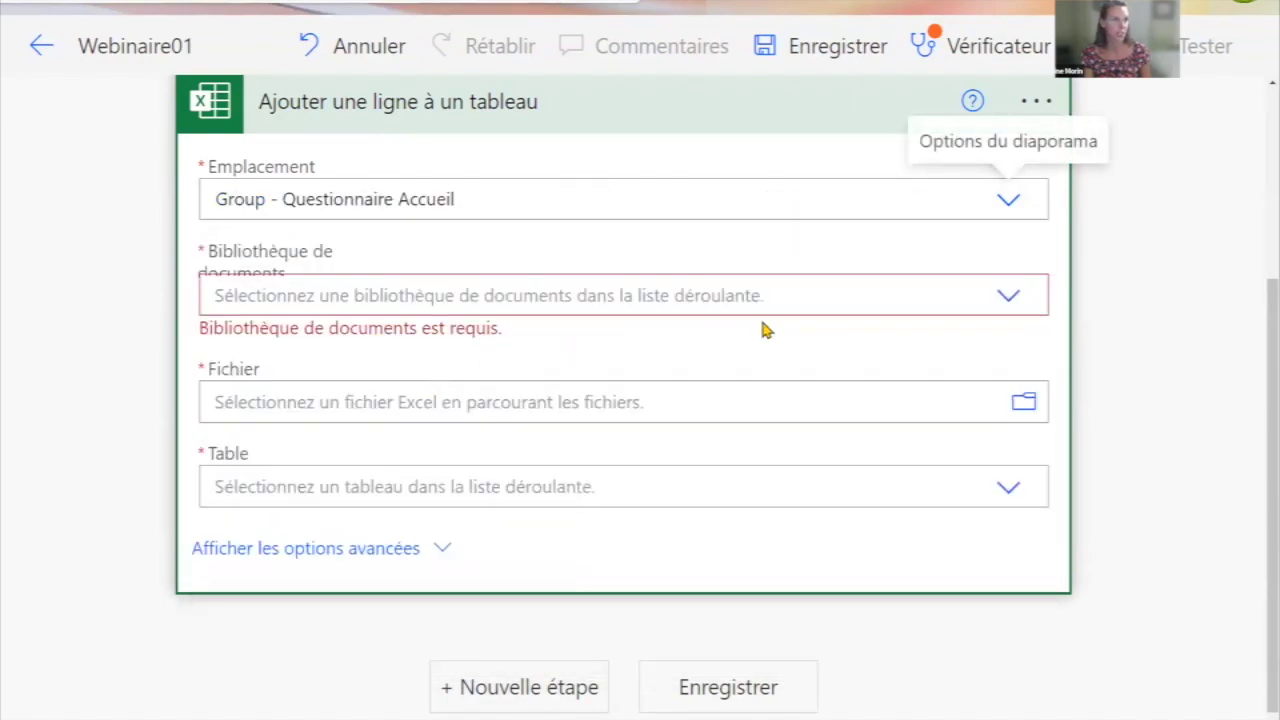
Choose the Documents library and file /Webinaire01/Matériel/Webinaire 01.xlsx.
left_click(1008, 298)
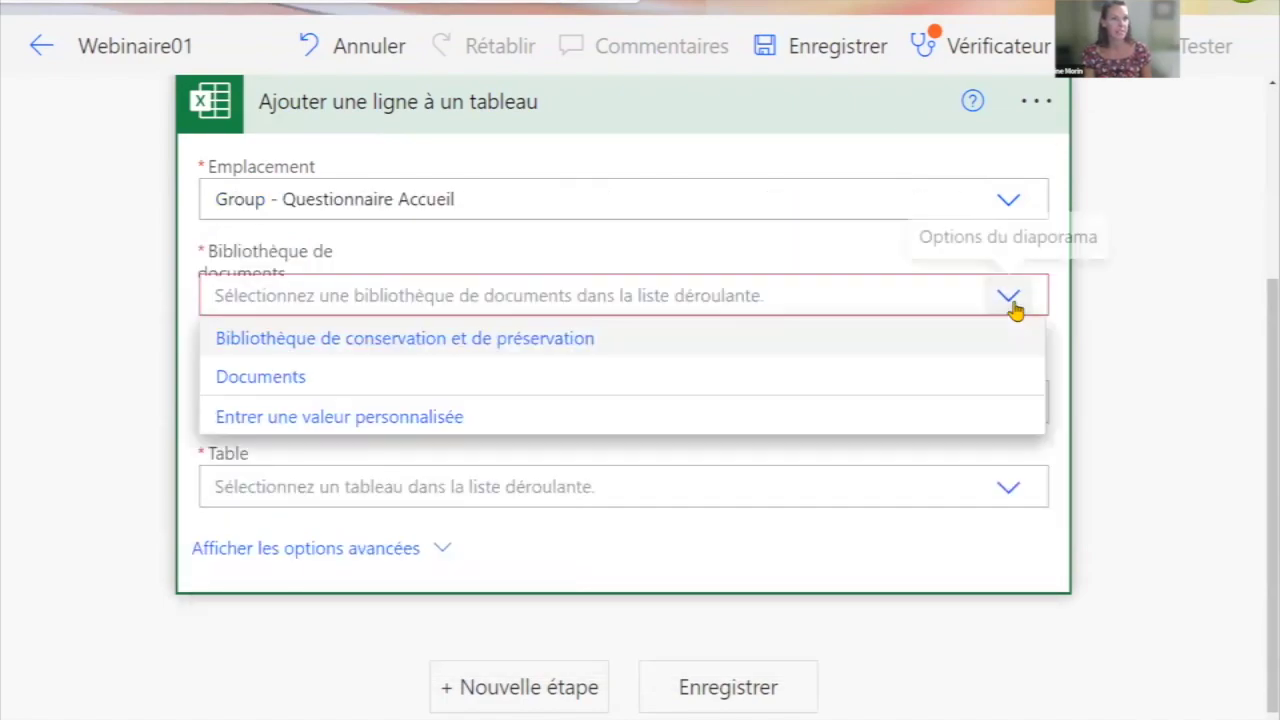
left_click(291, 386)
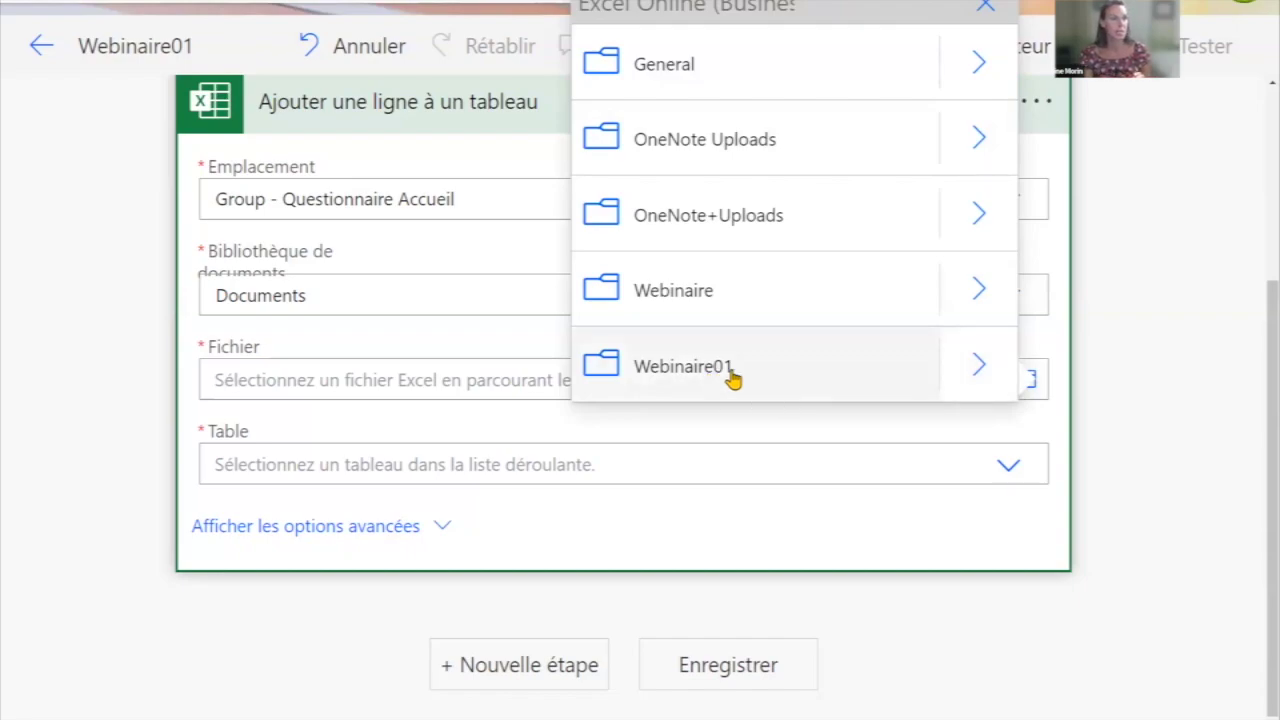
left_click(988, 363)
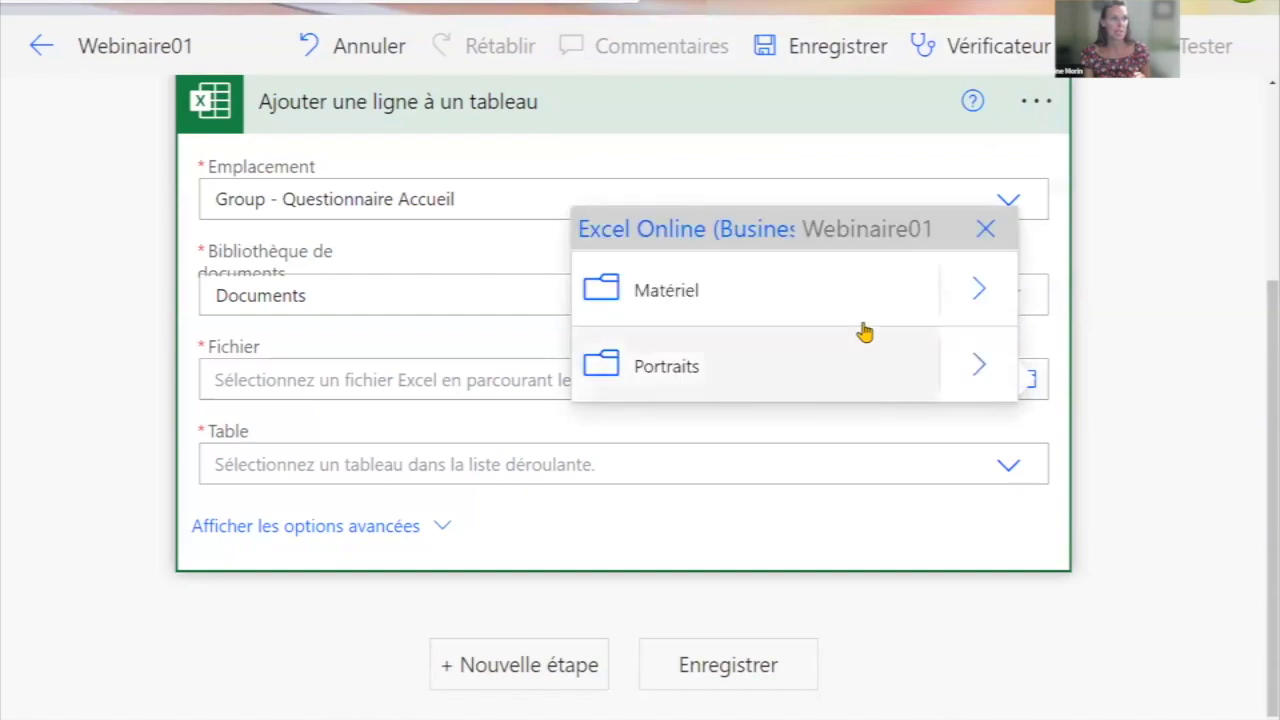
left_click(977, 290)
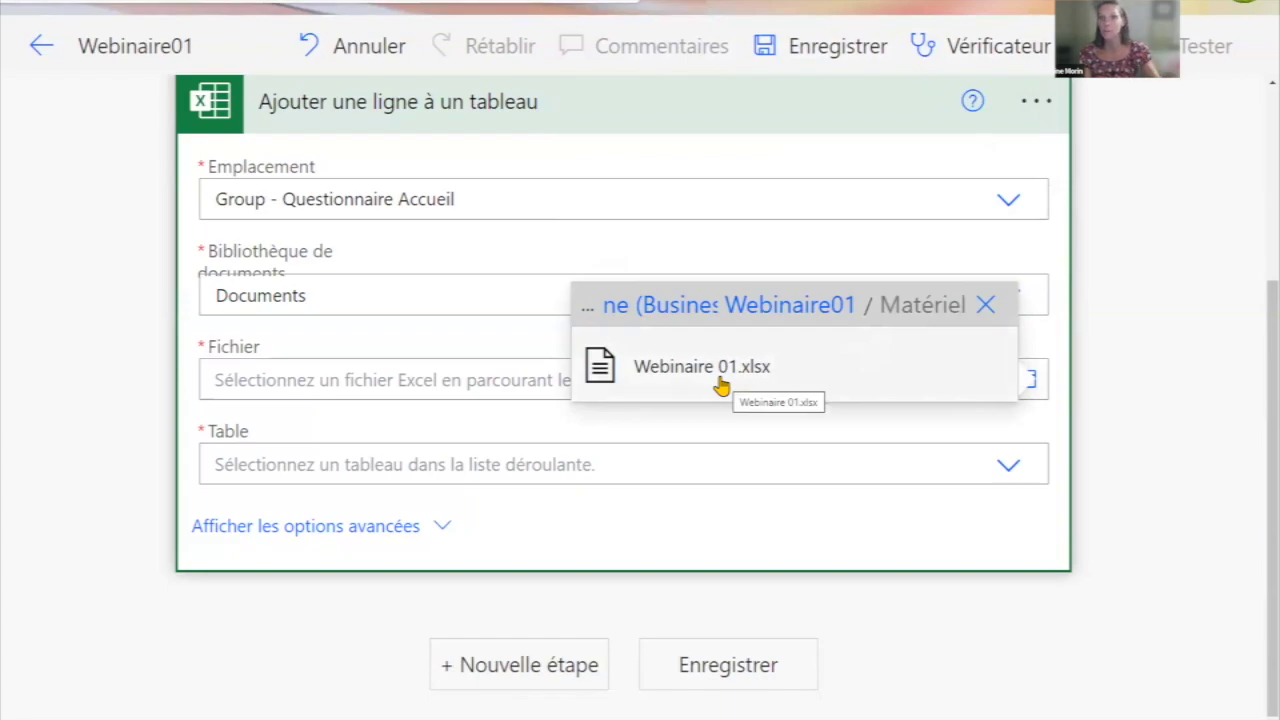
left_click(718, 368)
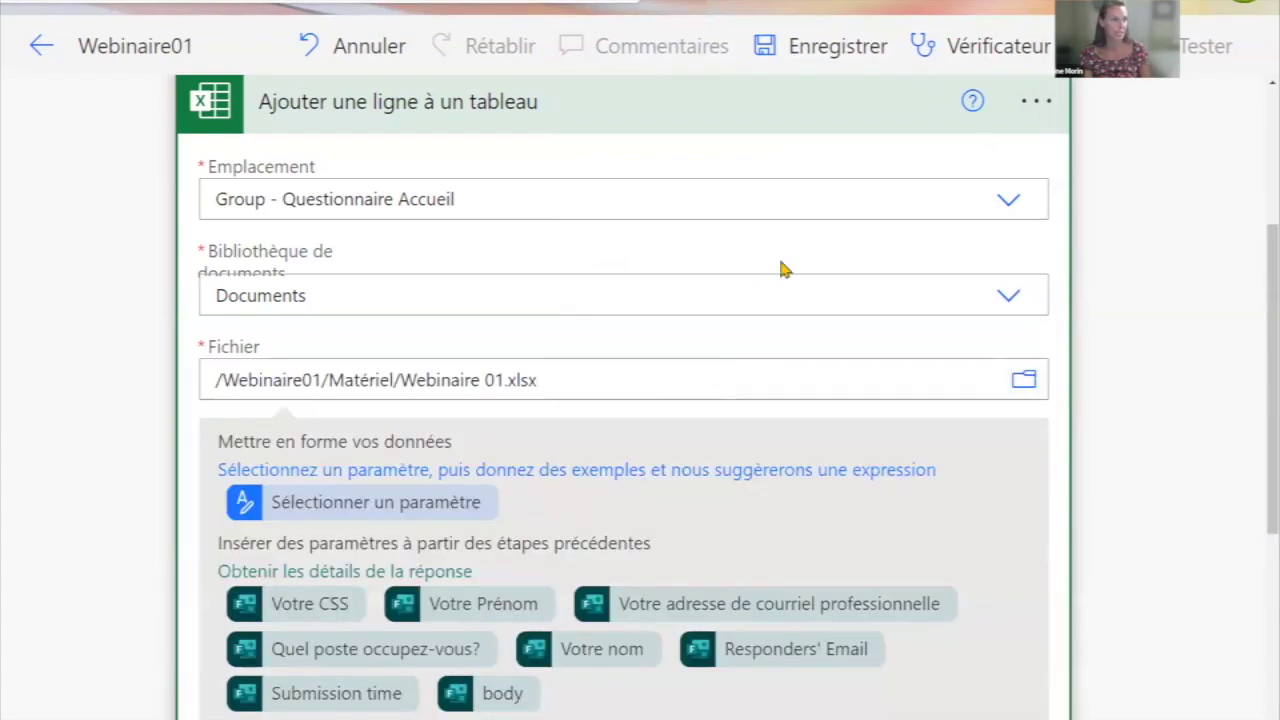
Select Table1 as the Excel table and map its ID column to ID de réponse.
scroll(1148, 341, "down", 3)
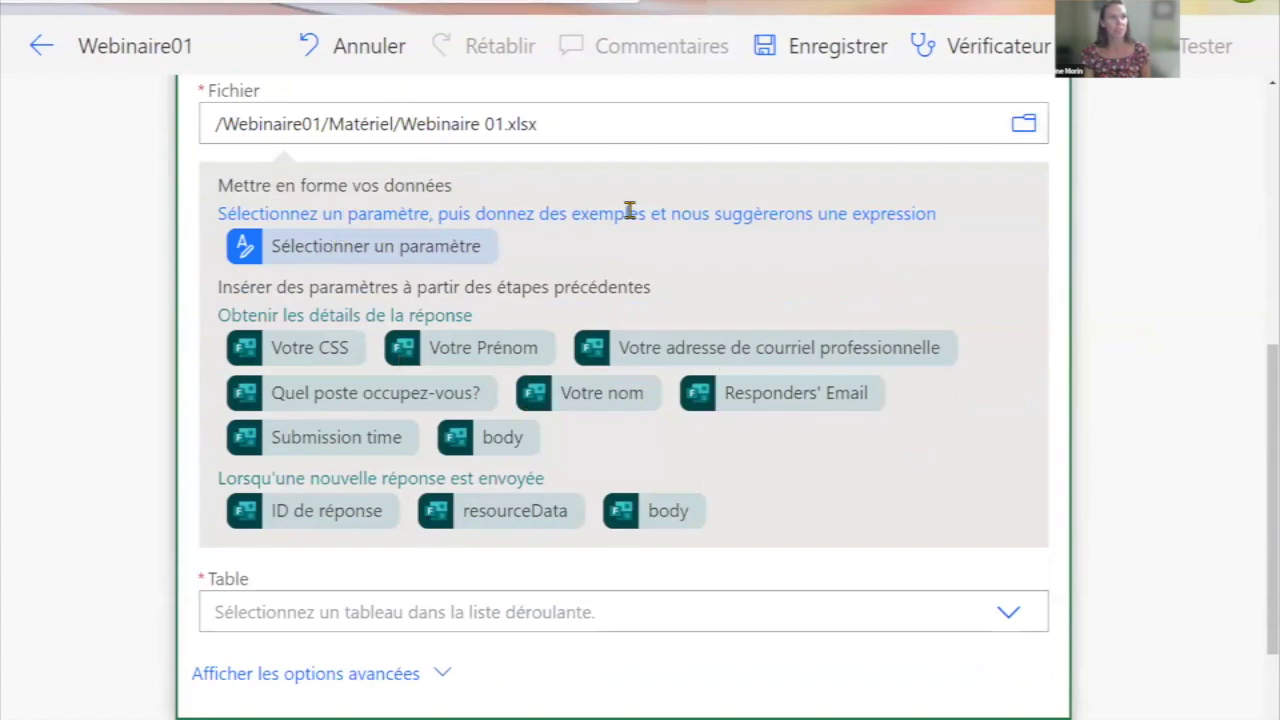
scroll(1060, 383, "down", 2)
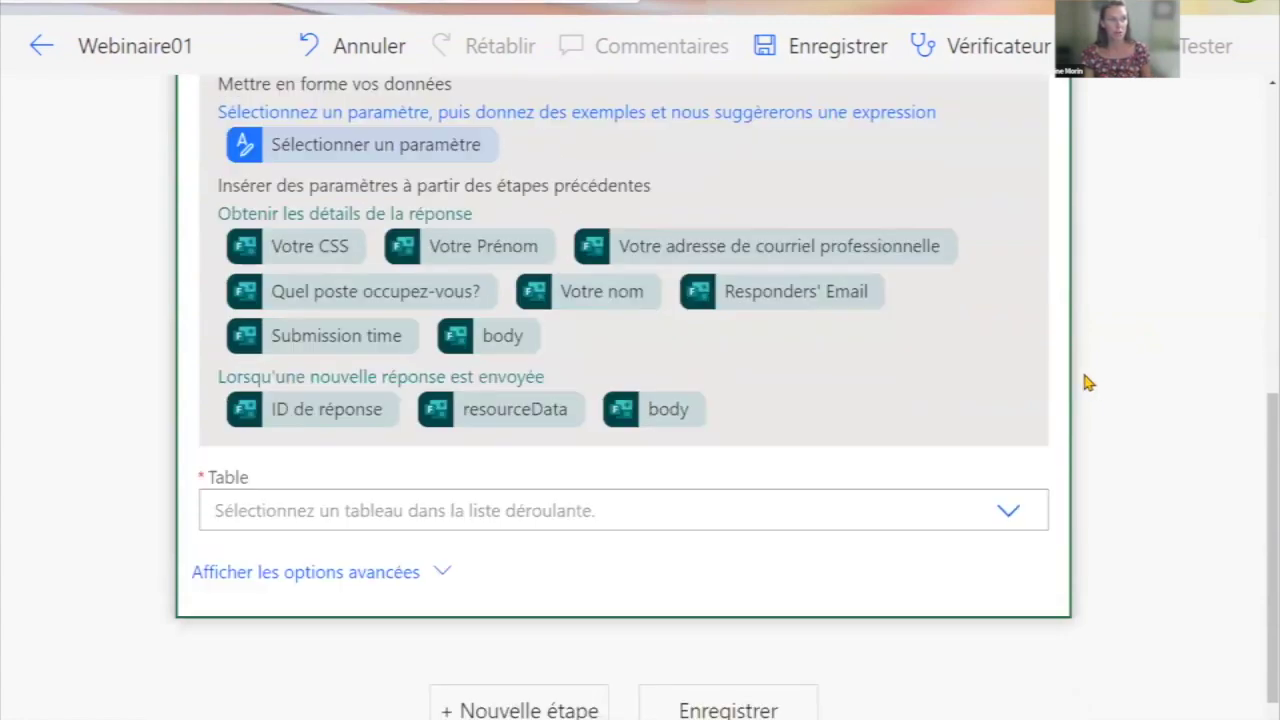
left_click(1012, 484)
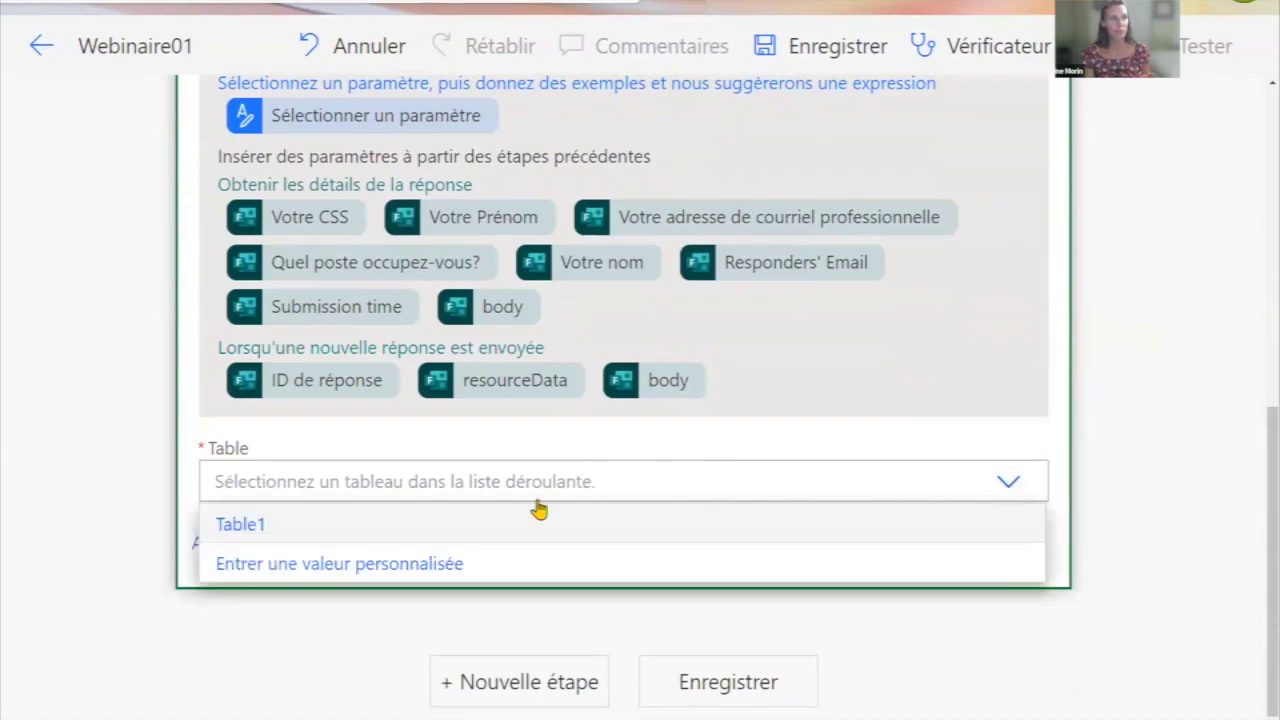
left_click(380, 522)
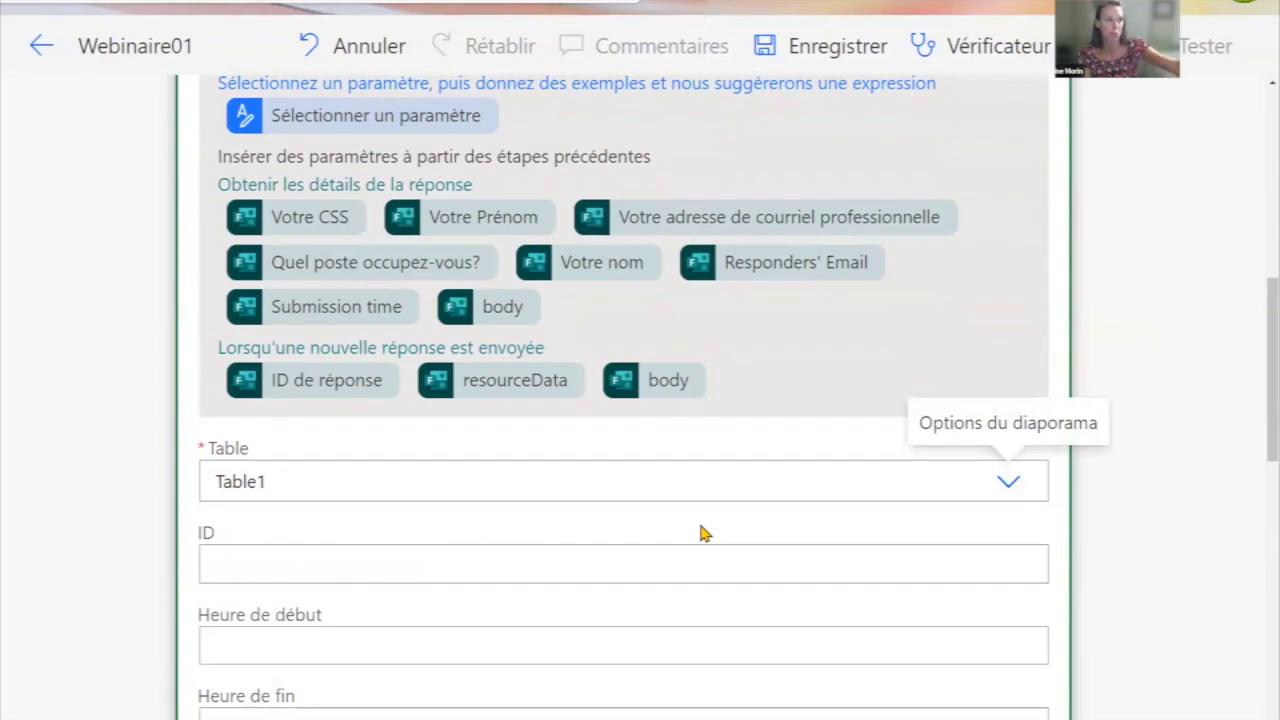
scroll(392, 423, "down", 3)
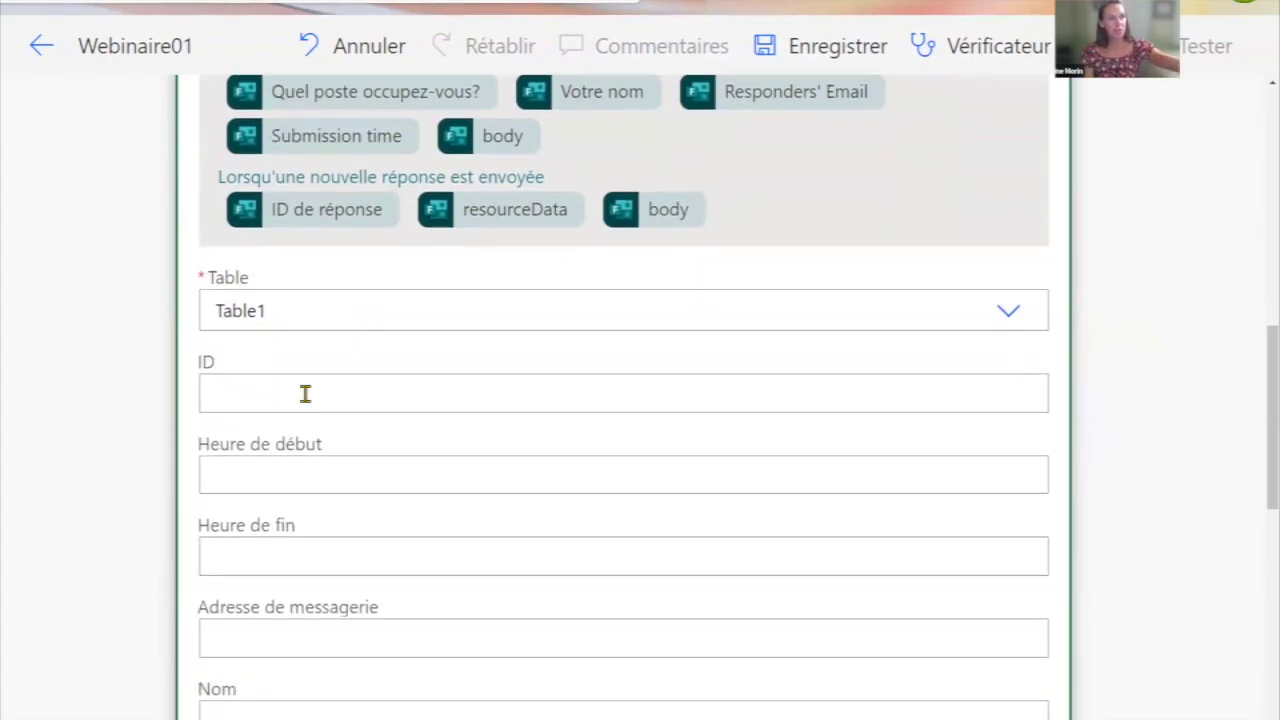
scroll(308, 390, "down", 1)
scroll(300, 330, "up", 3)
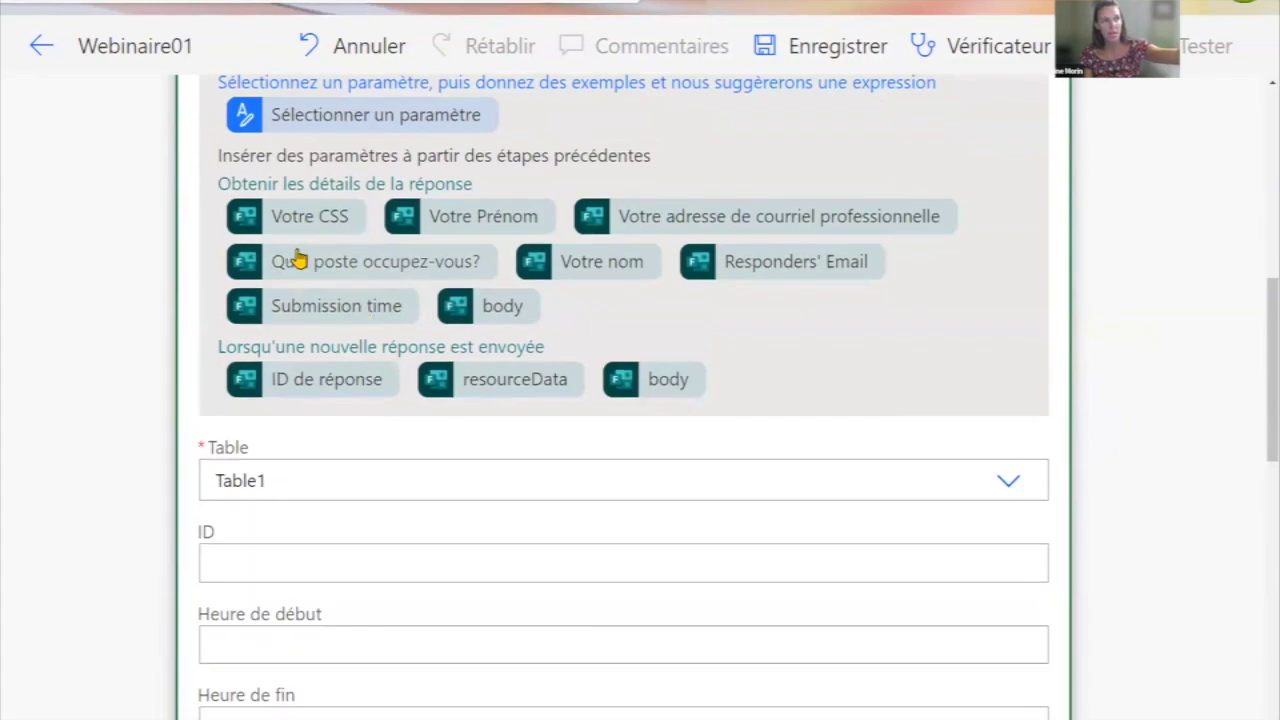
left_click(297, 257)
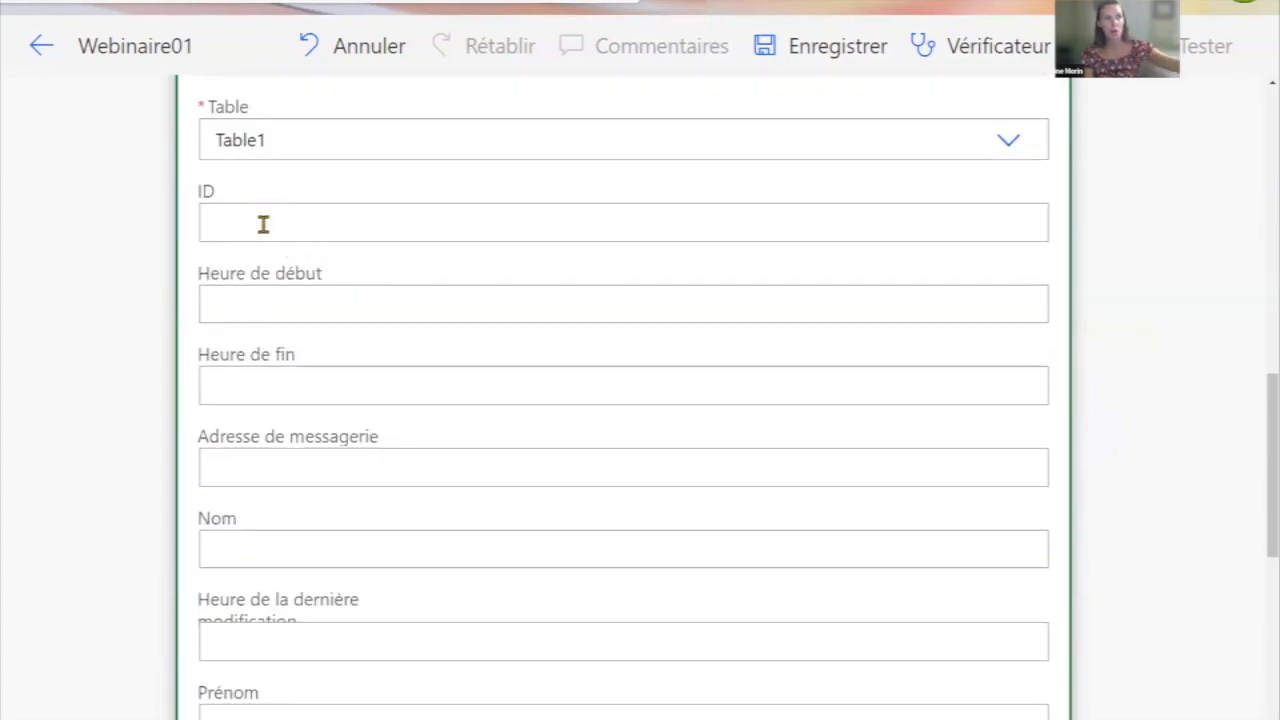
left_click(263, 224)
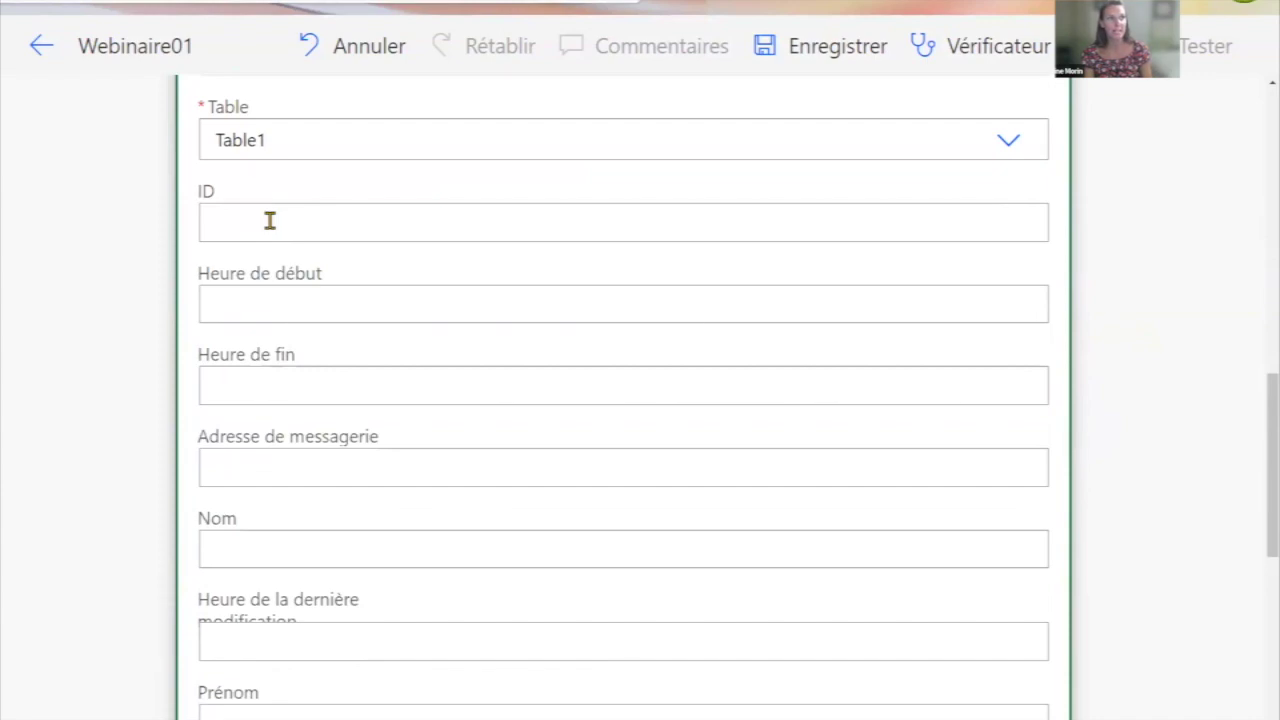
left_click(269, 221)
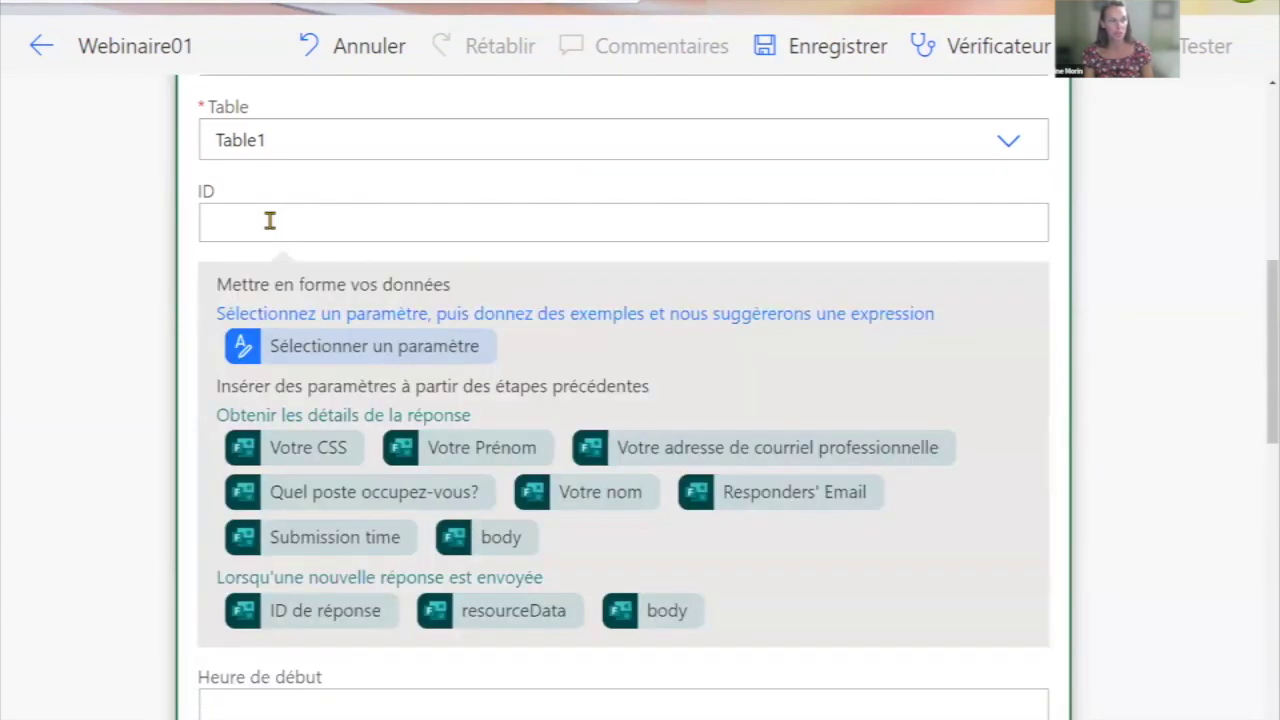
Map ID to ID de réponse and Heure de début to the submission time.
left_click(325, 618)
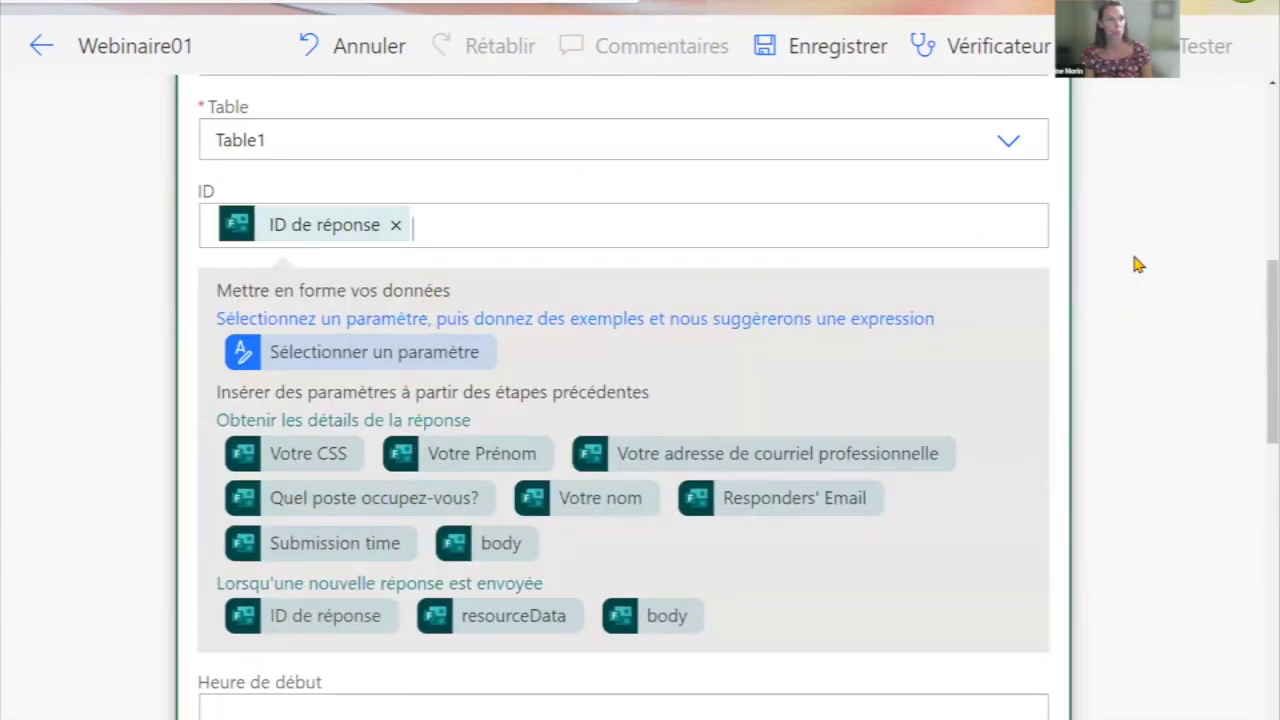
scroll(703, 297, "down", 3)
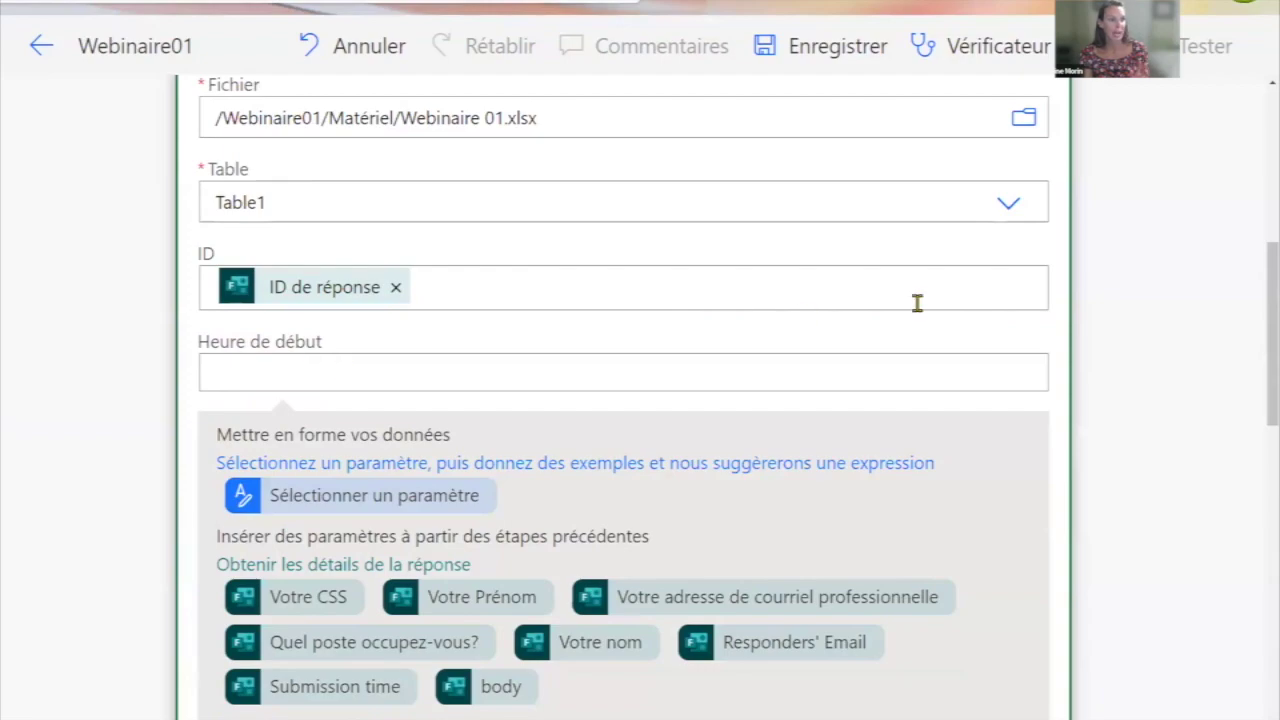
scroll(910, 320, "down", 2)
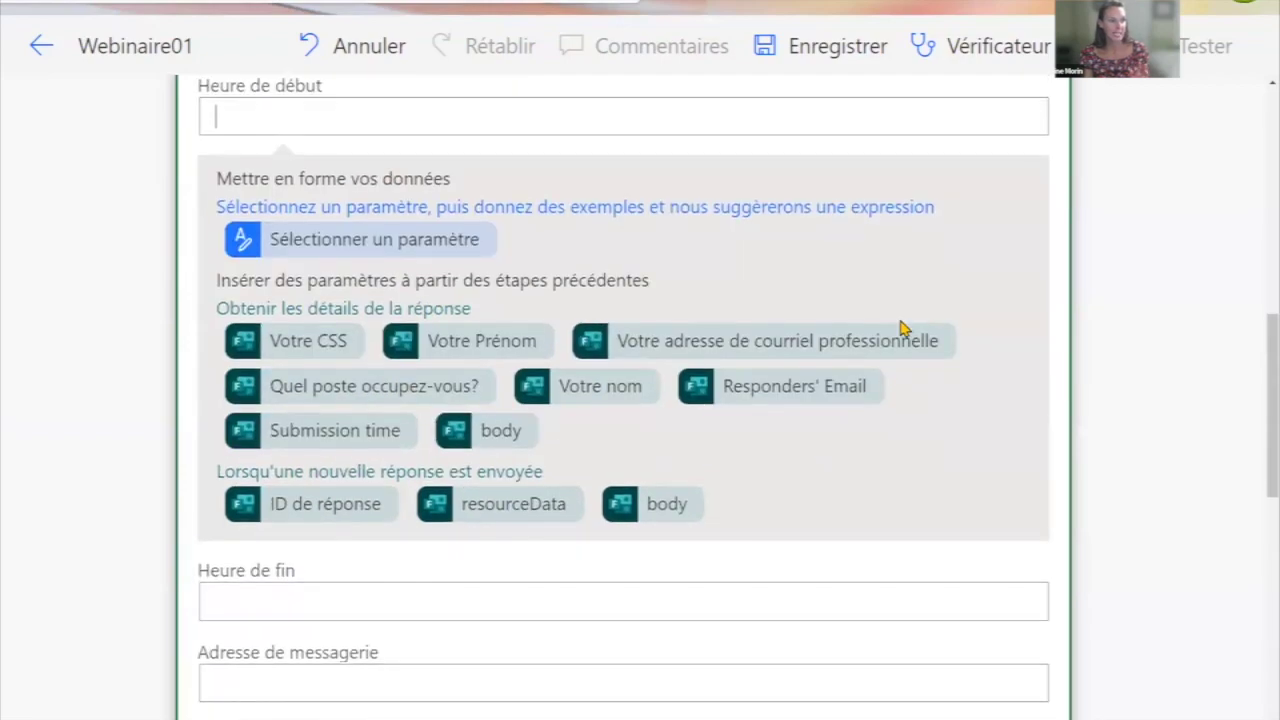
left_click(352, 441)
scroll(614, 377, "down", 3)
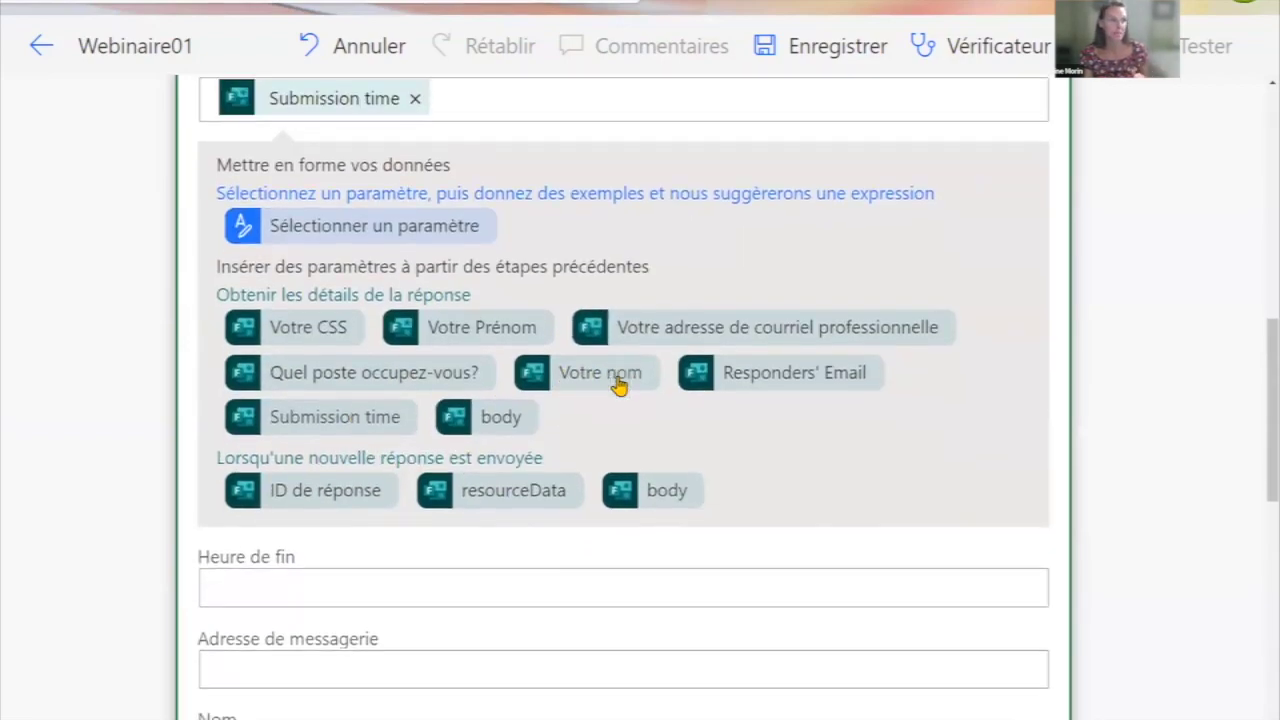
left_click(287, 430)
scroll(557, 366, "down", 3)
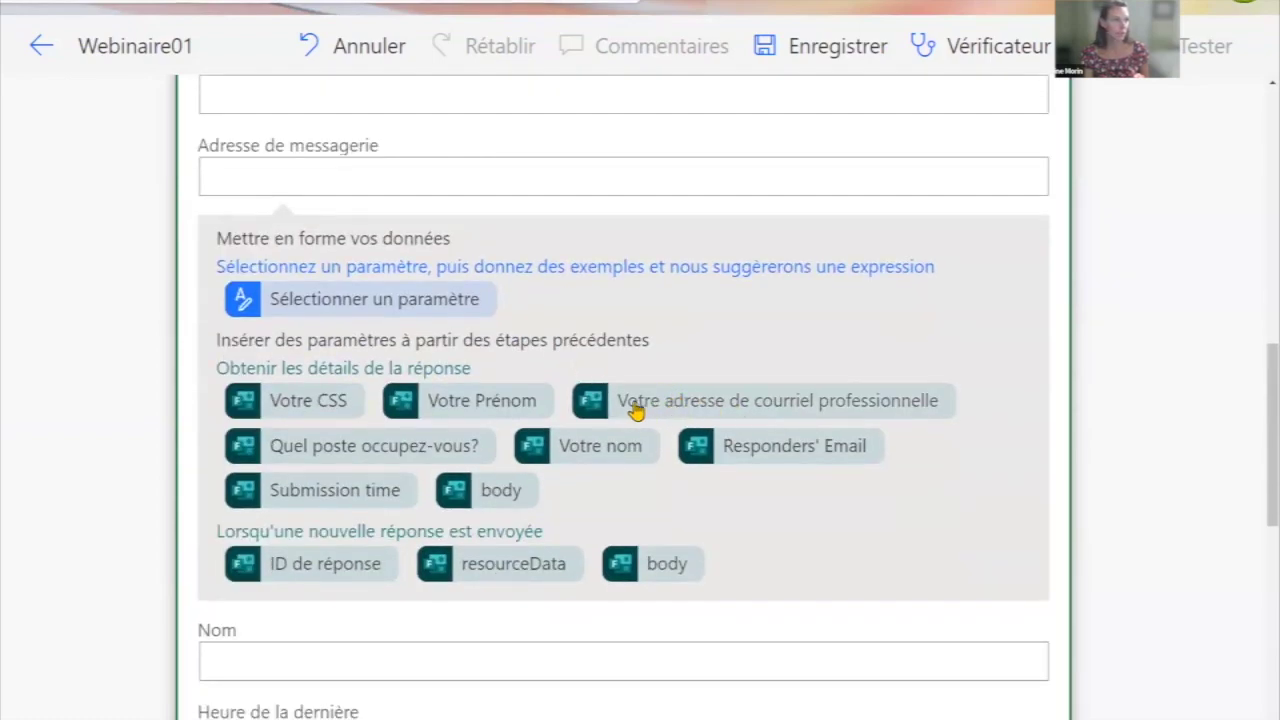
scroll(521, 310, "down", 5)
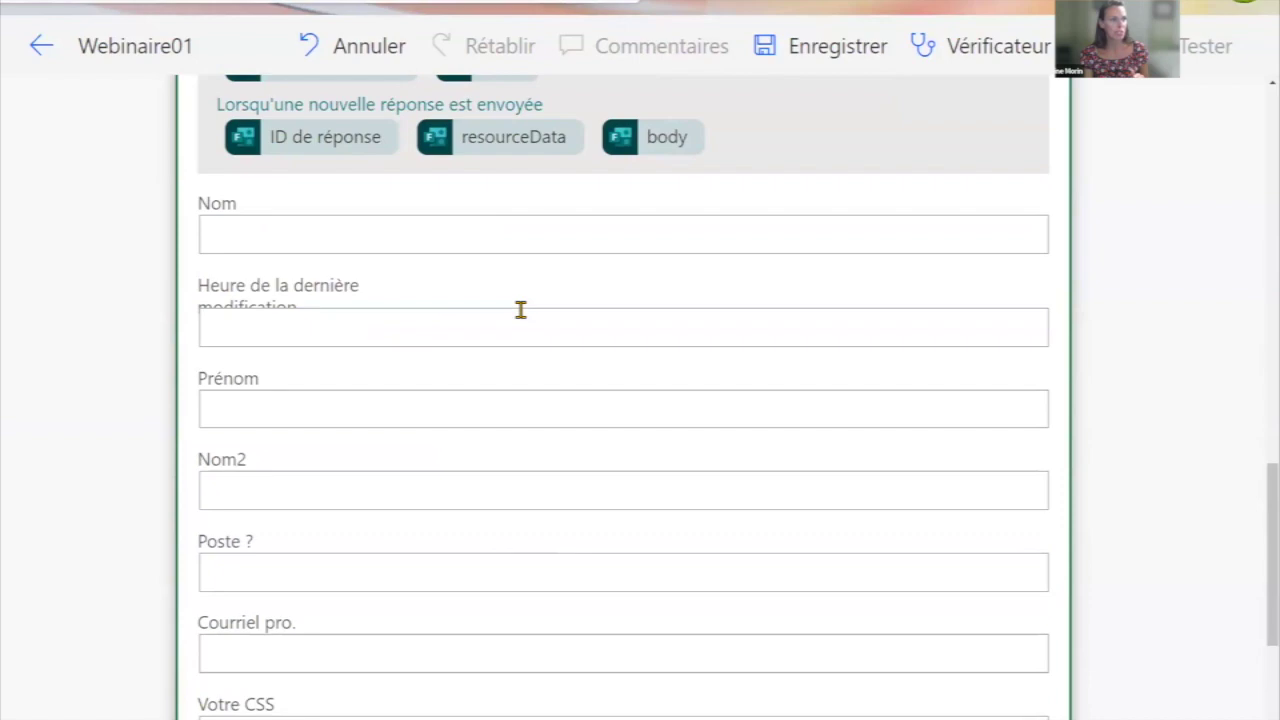
scroll(521, 310, "up", 1)
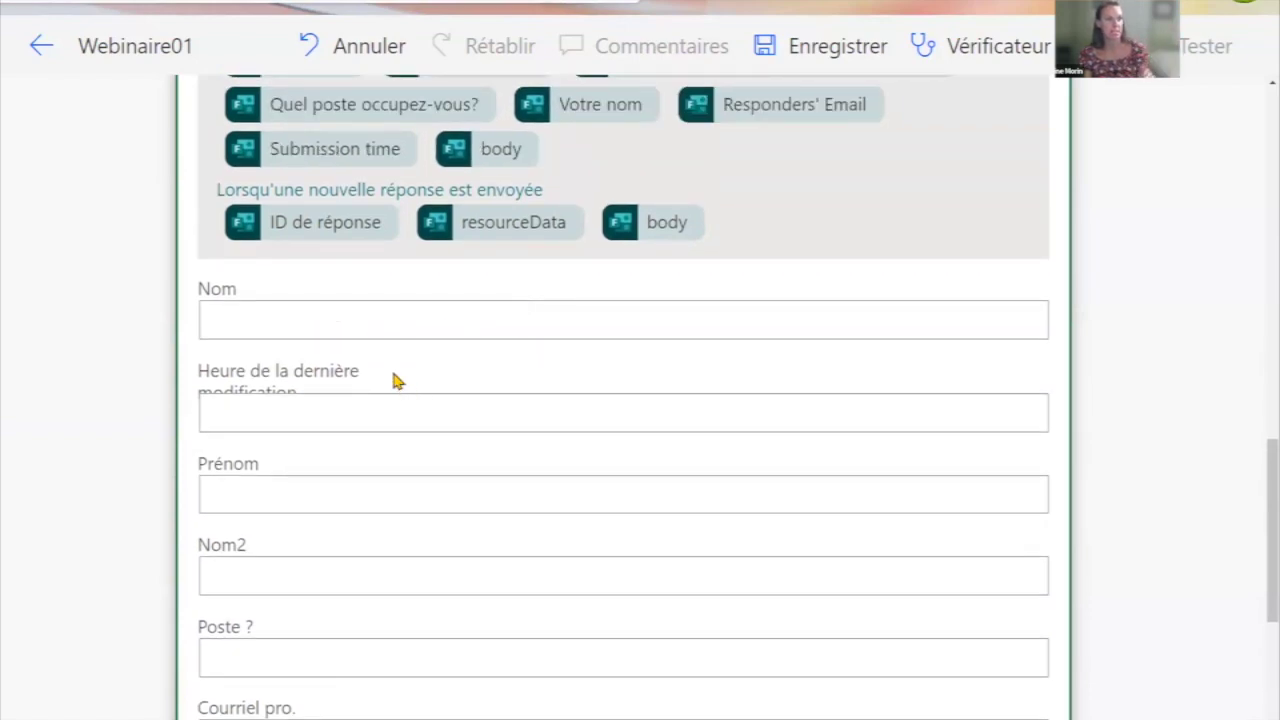
Fill Nom with a single Votre nom token, removing the duplicate.
left_click(289, 320)
scroll(560, 420, "down", 3)
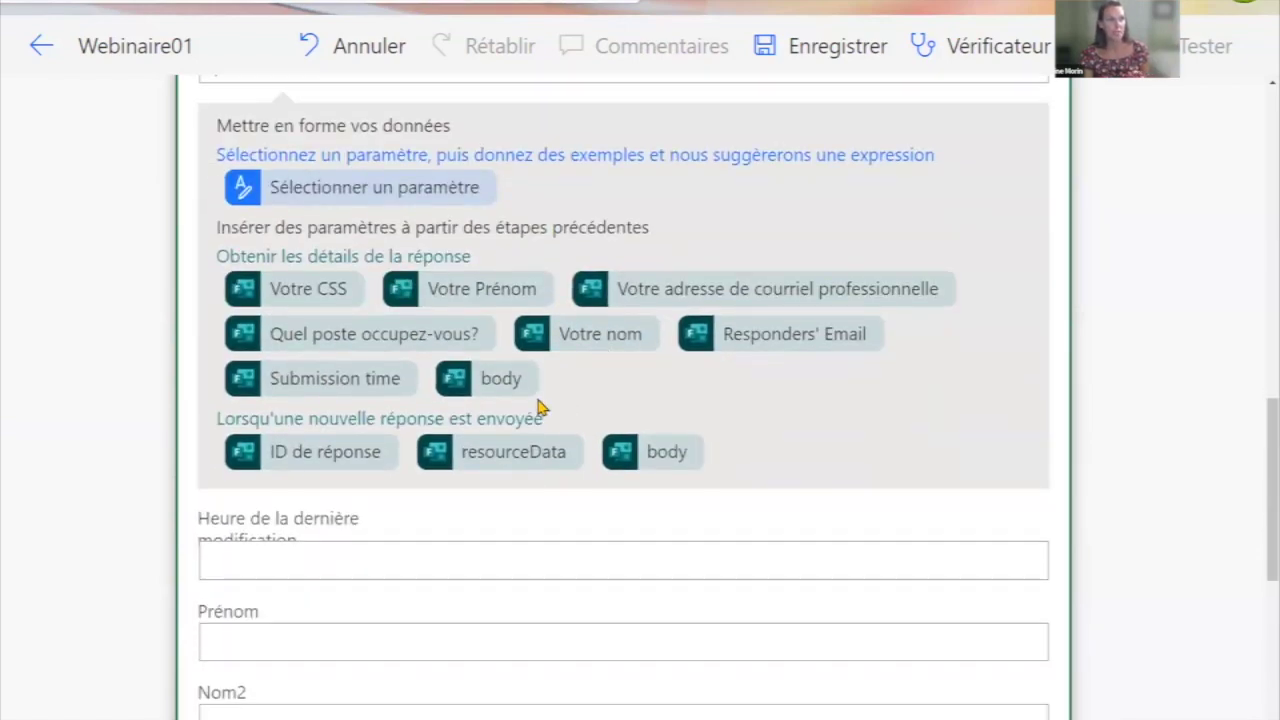
left_click(557, 338)
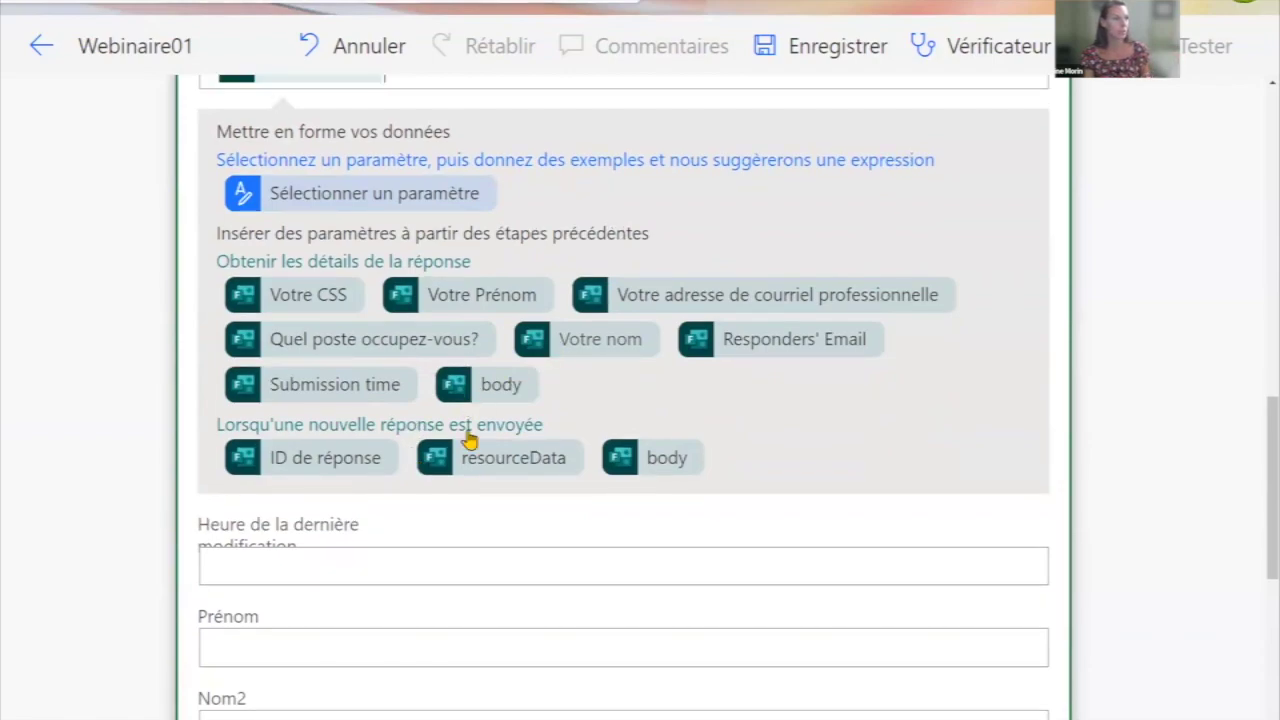
left_click(543, 360)
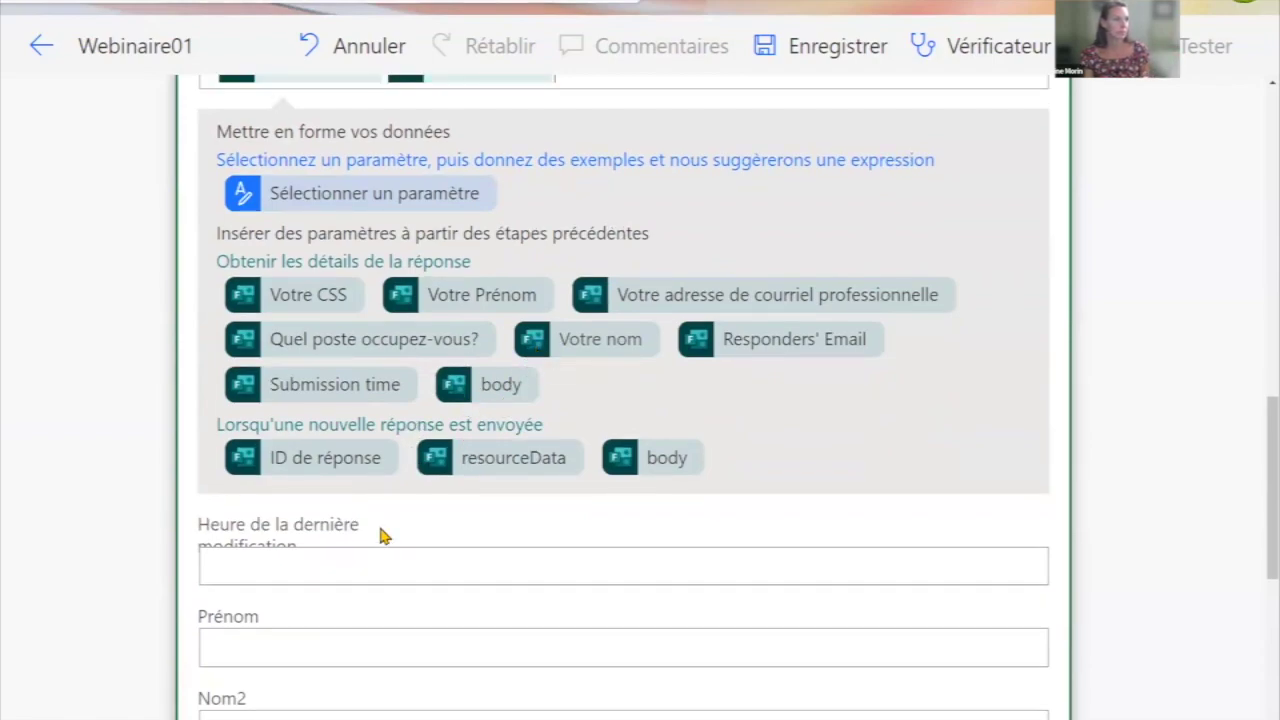
scroll(435, 420, "up", 2)
scroll(435, 420, "up", 1)
left_click(538, 240)
scroll(510, 326, "down", 3)
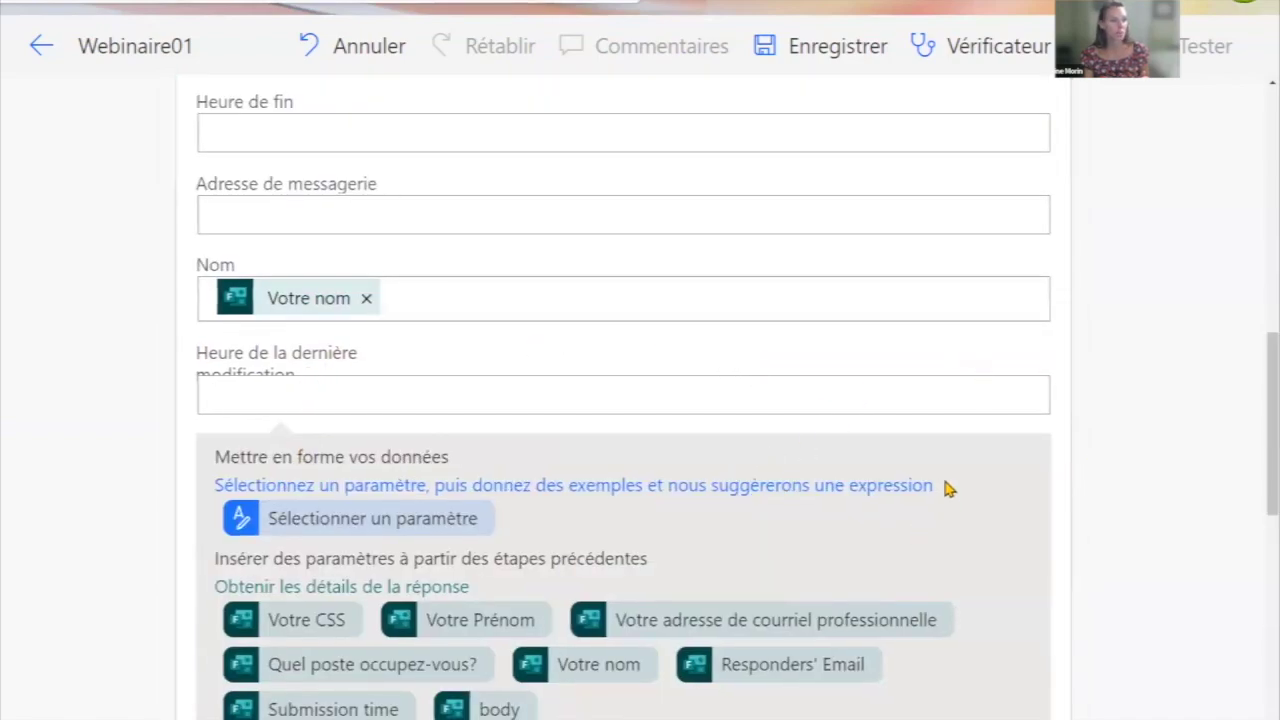
scroll(920, 440, "down", 4)
Fill Prénom with Votre Prénom and Poste with the 'Quel poste occupez-vous?' answer.
left_click(406, 456)
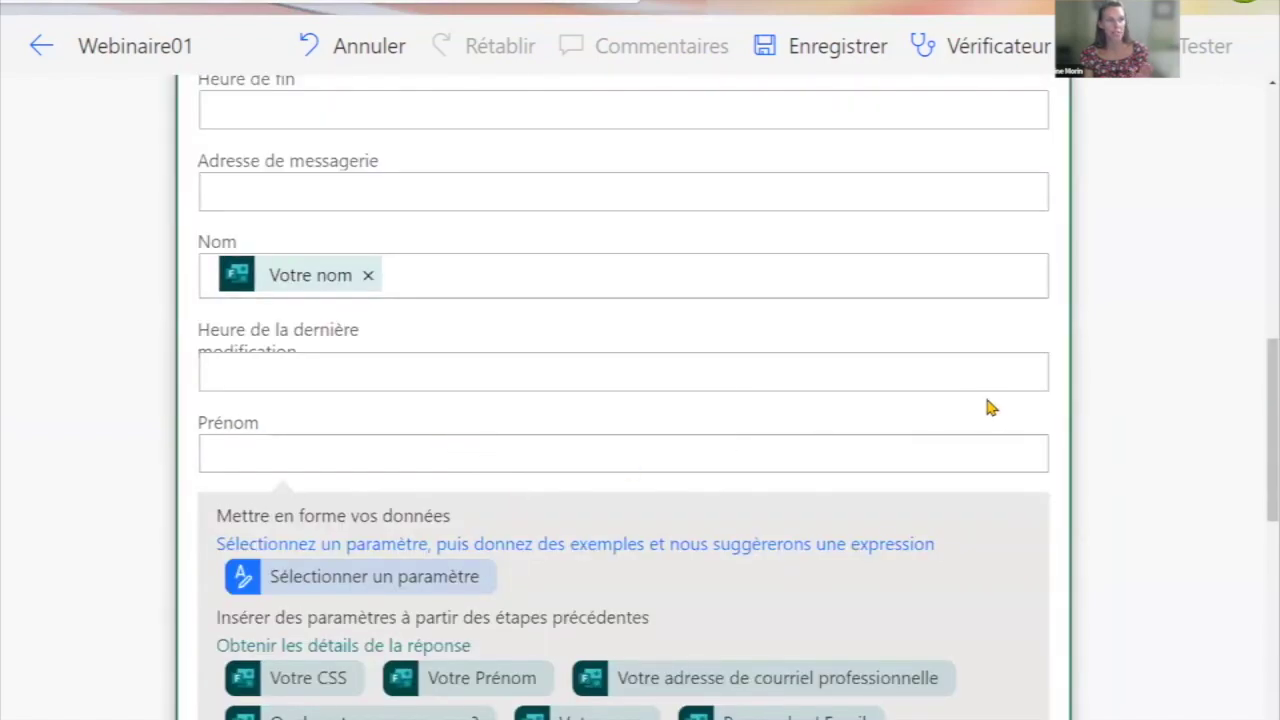
scroll(700, 412, "down", 3)
left_click(450, 428)
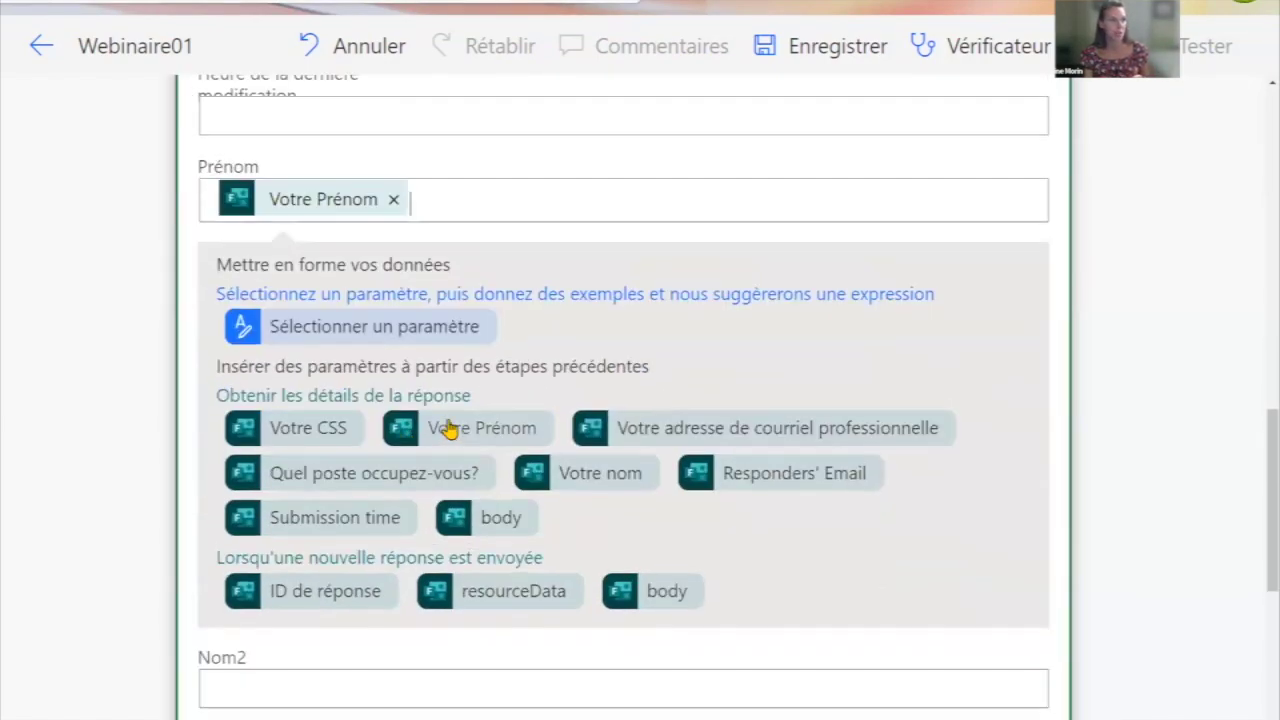
scroll(1006, 334, "down", 5)
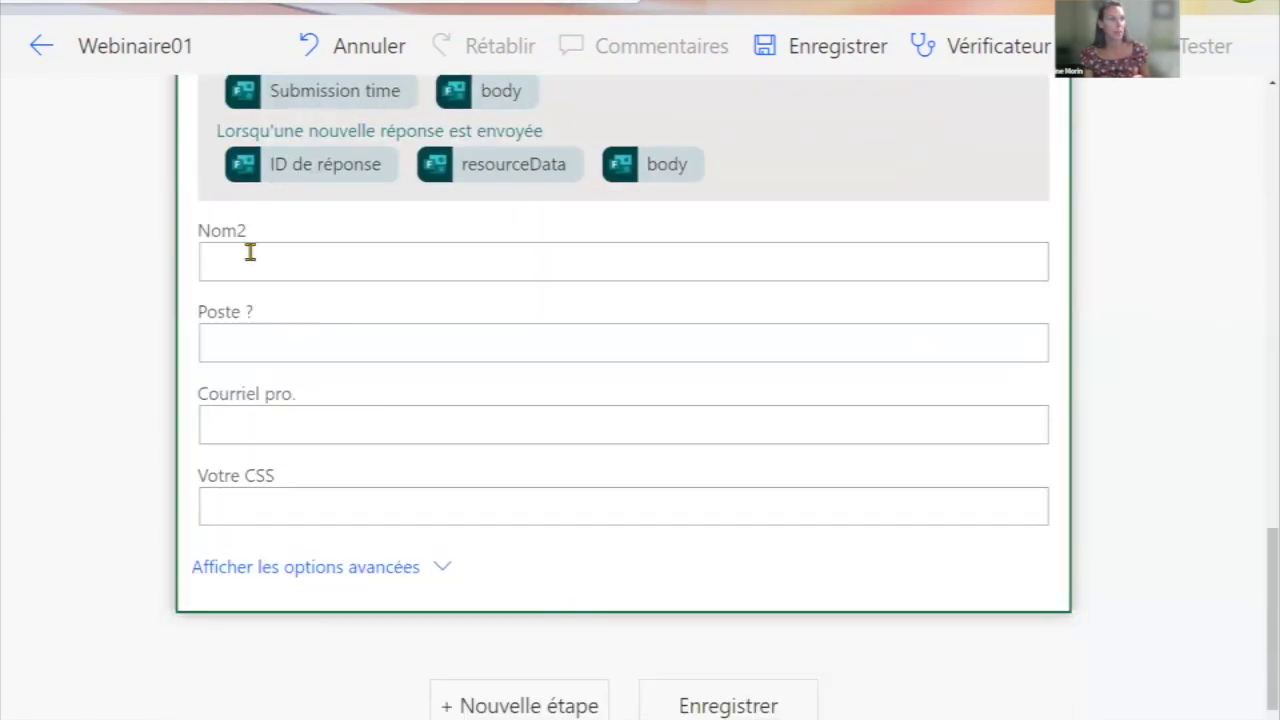
scroll(400, 375, "down", 3)
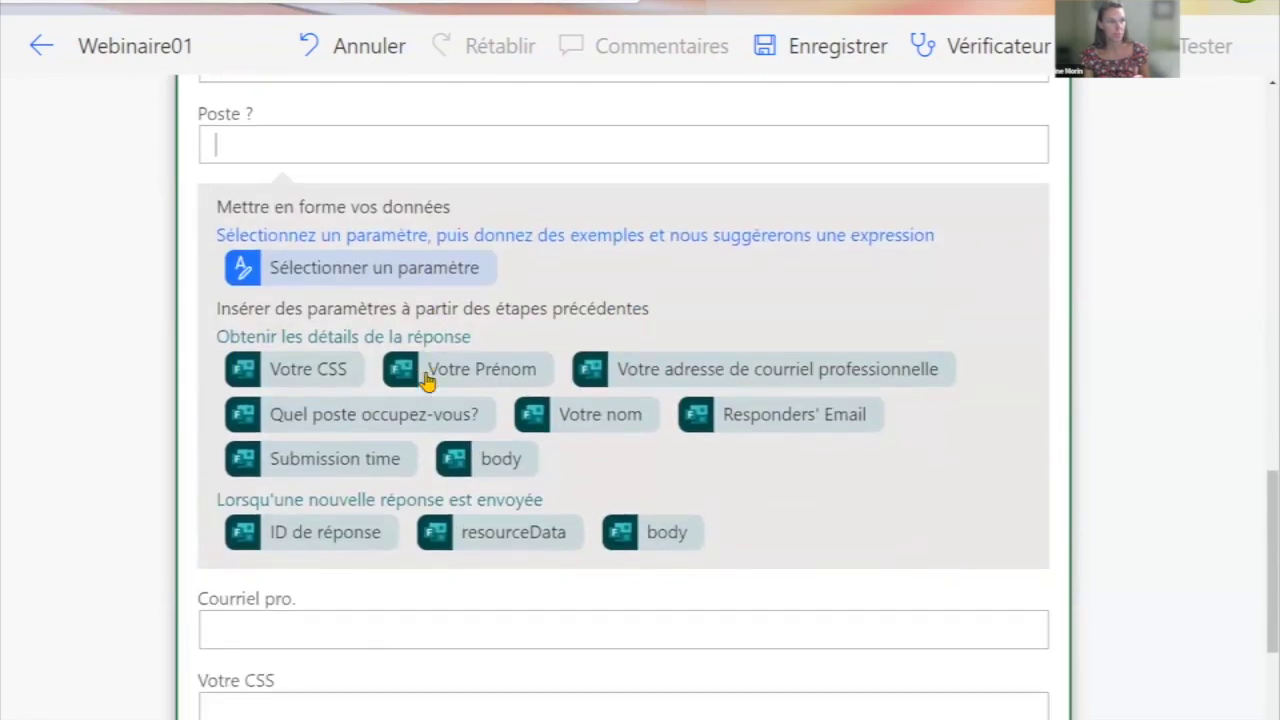
left_click(378, 362)
scroll(258, 392, "down", 2)
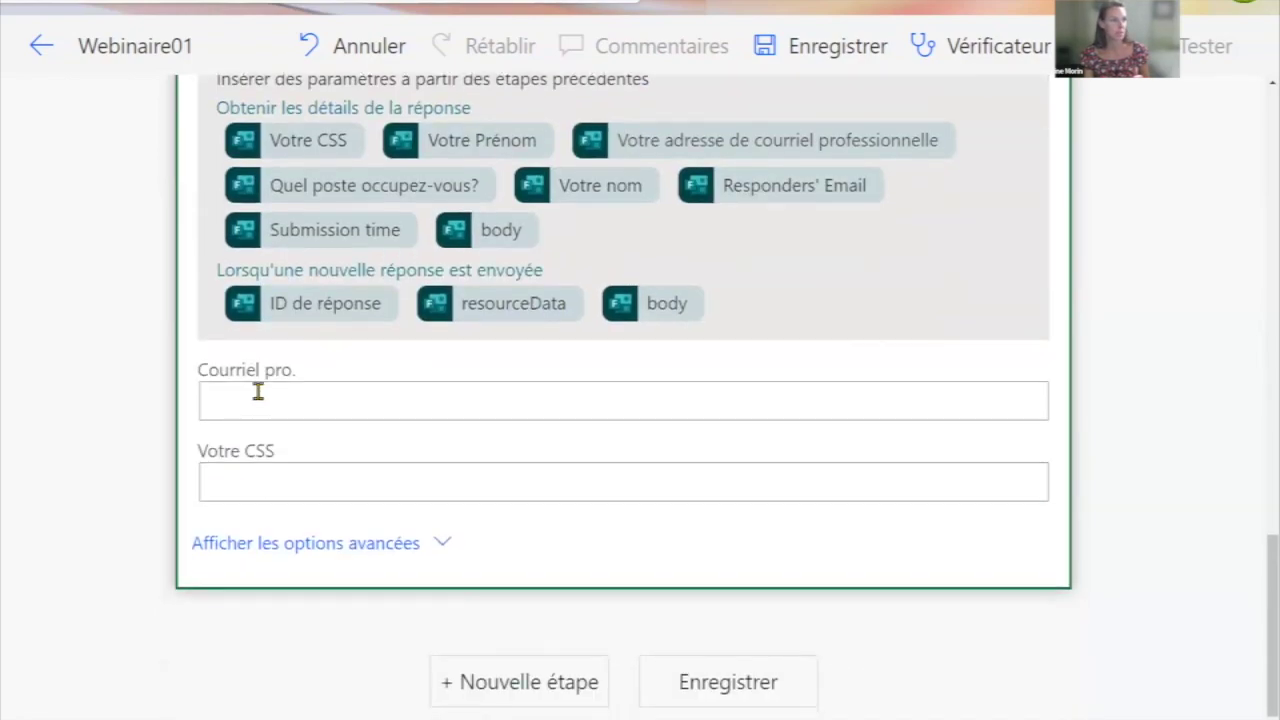
Fill Courriel pro. and Votre CSS with their form answers.
left_click(238, 398)
scroll(430, 372, "down", 4)
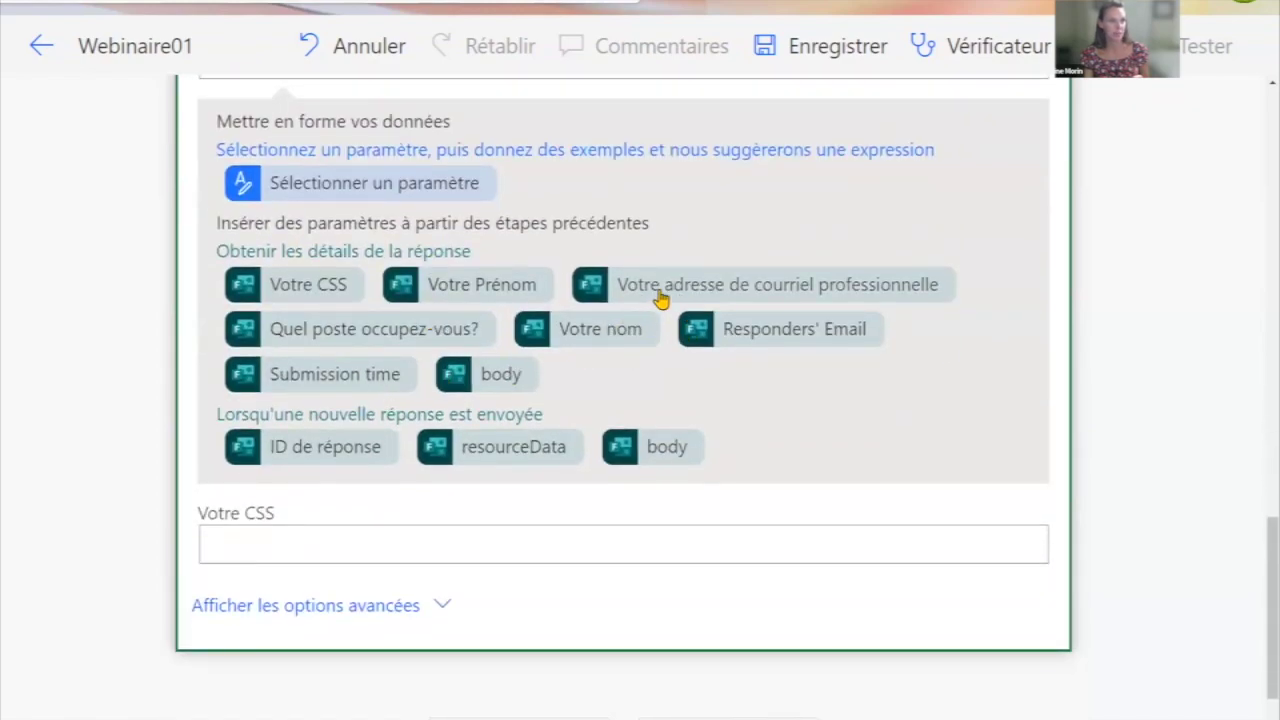
scroll(700, 358, "down", 1)
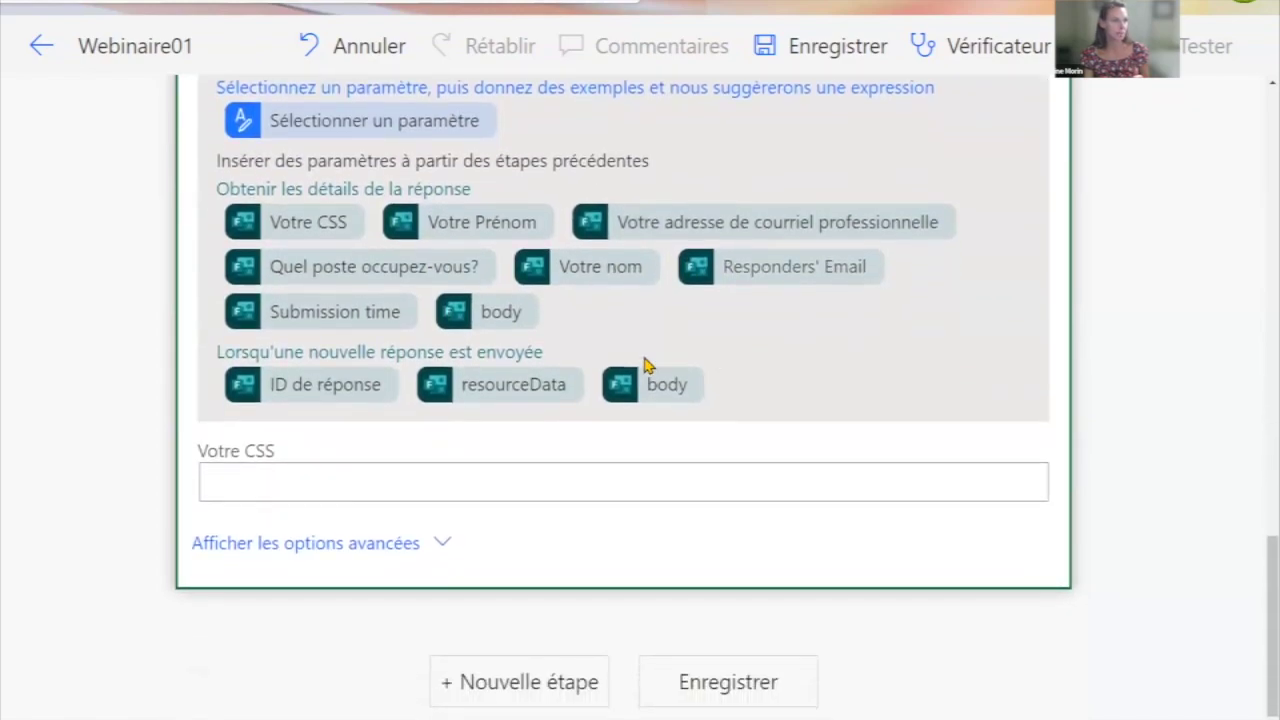
left_click(401, 474)
scroll(580, 371, "down", 3)
left_click(337, 458)
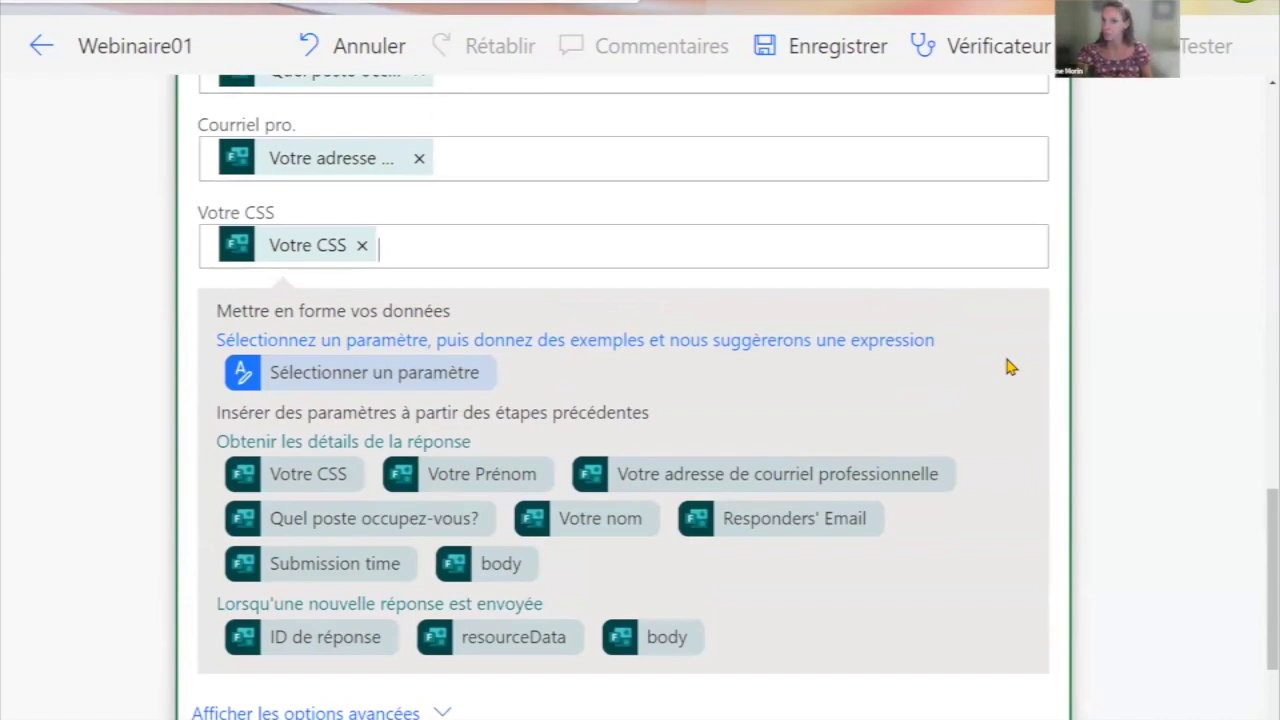
scroll(634, 380, "down", 2)
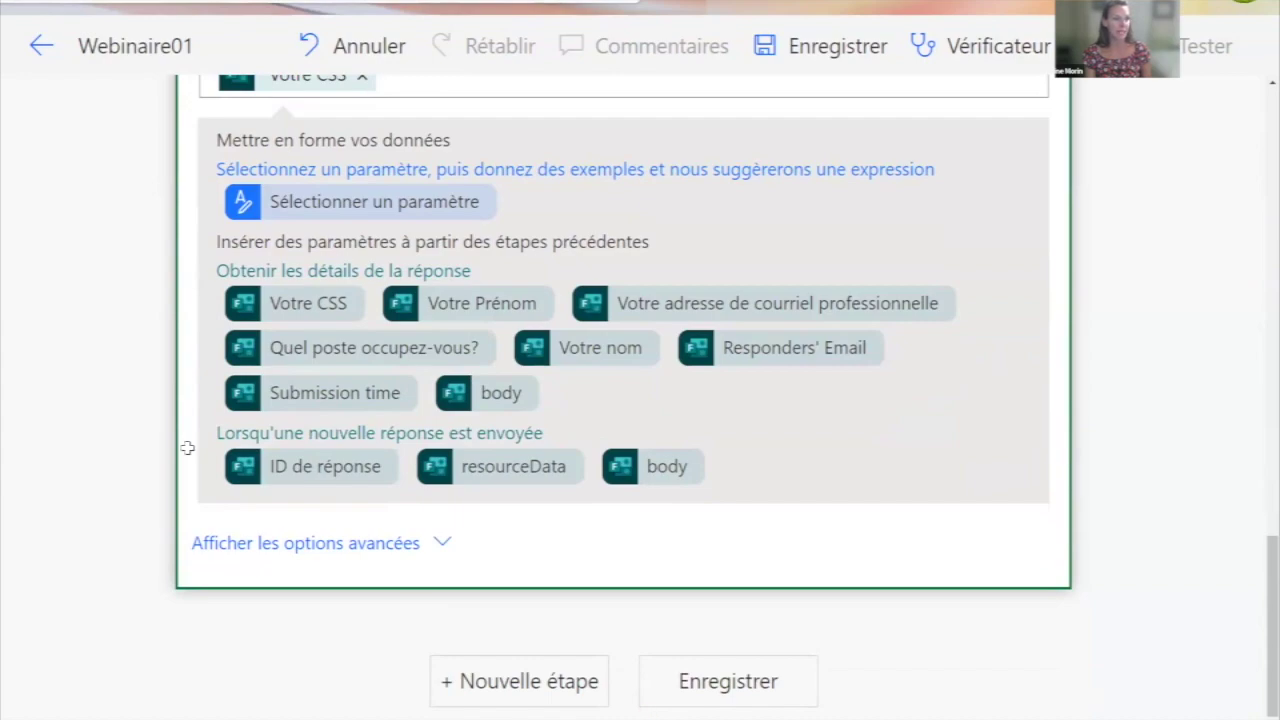
key("alt+Tab")
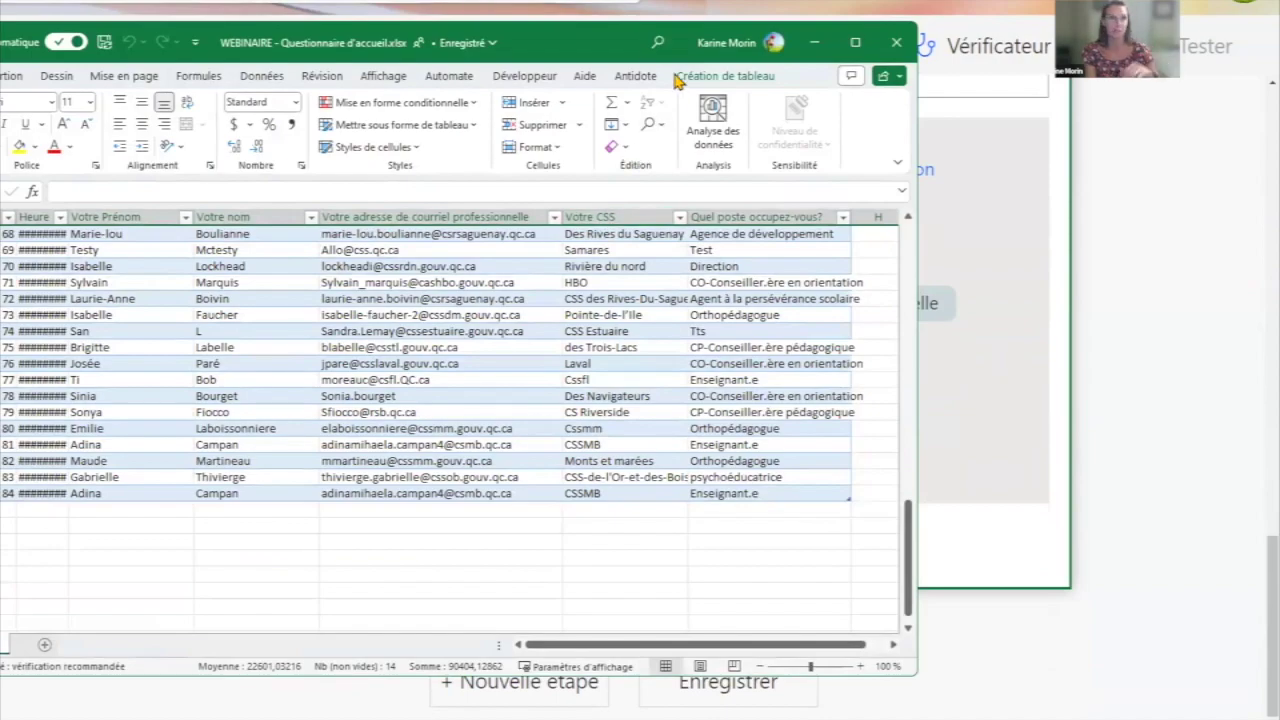
left_click(812, 42)
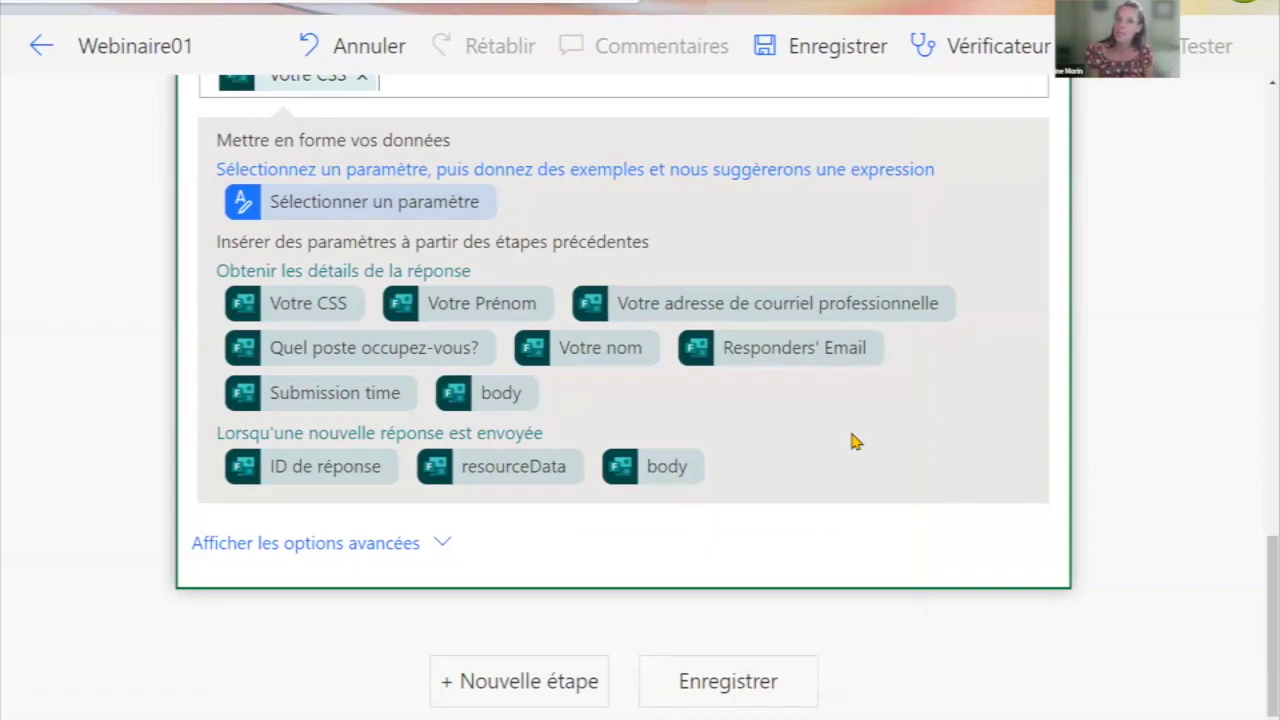
Add a new step and search the connectors for 'word'.
left_click(497, 695)
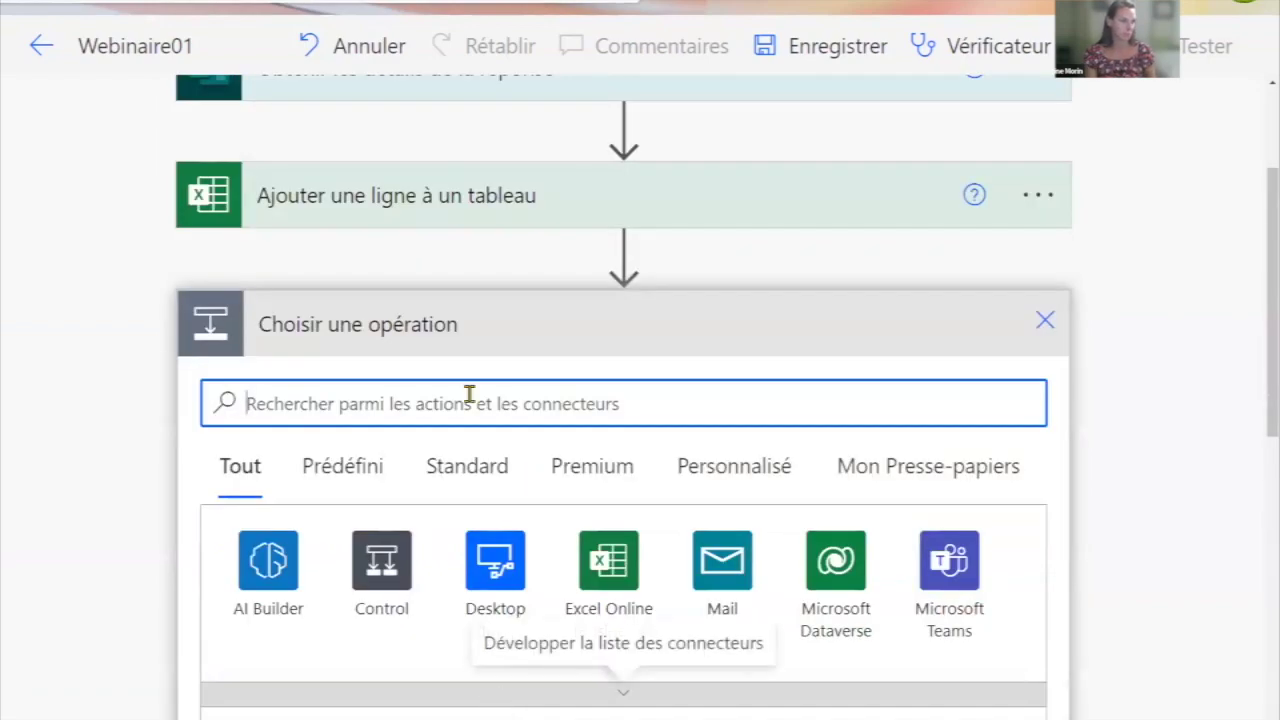
type("w")
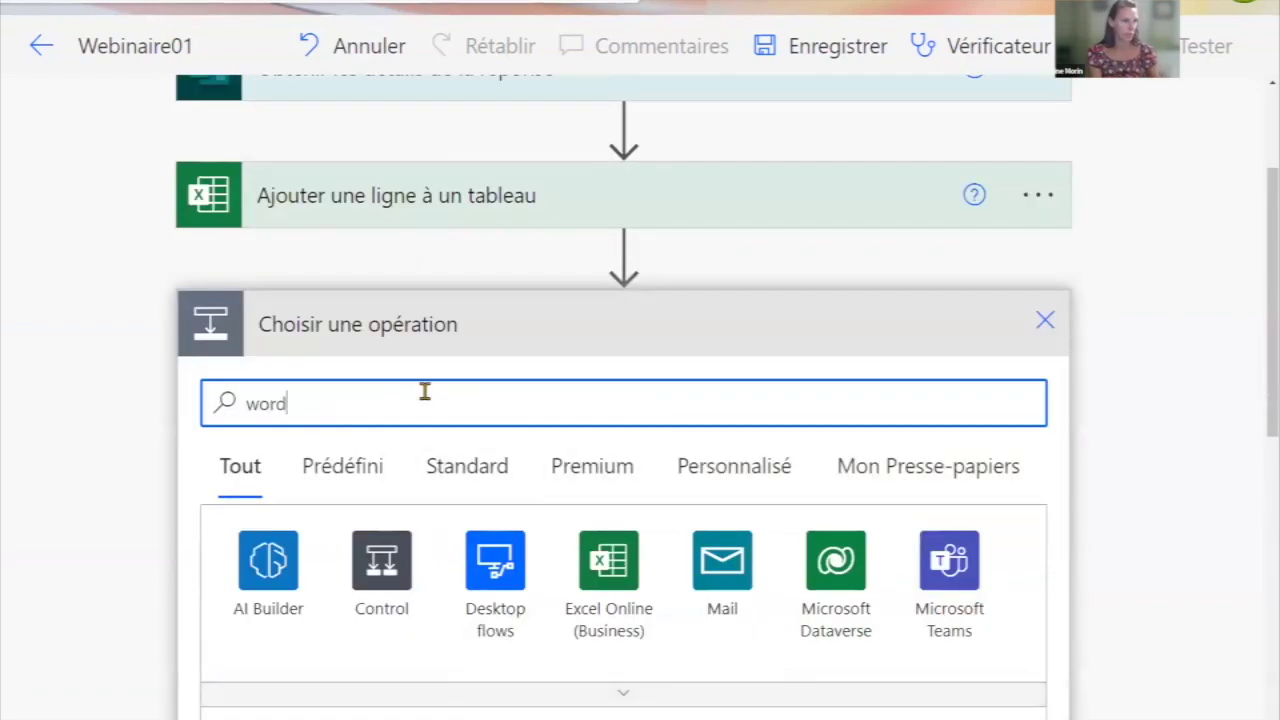
type("ord")
scroll(424, 391, "down", 3)
scroll(518, 495, "down", 3)
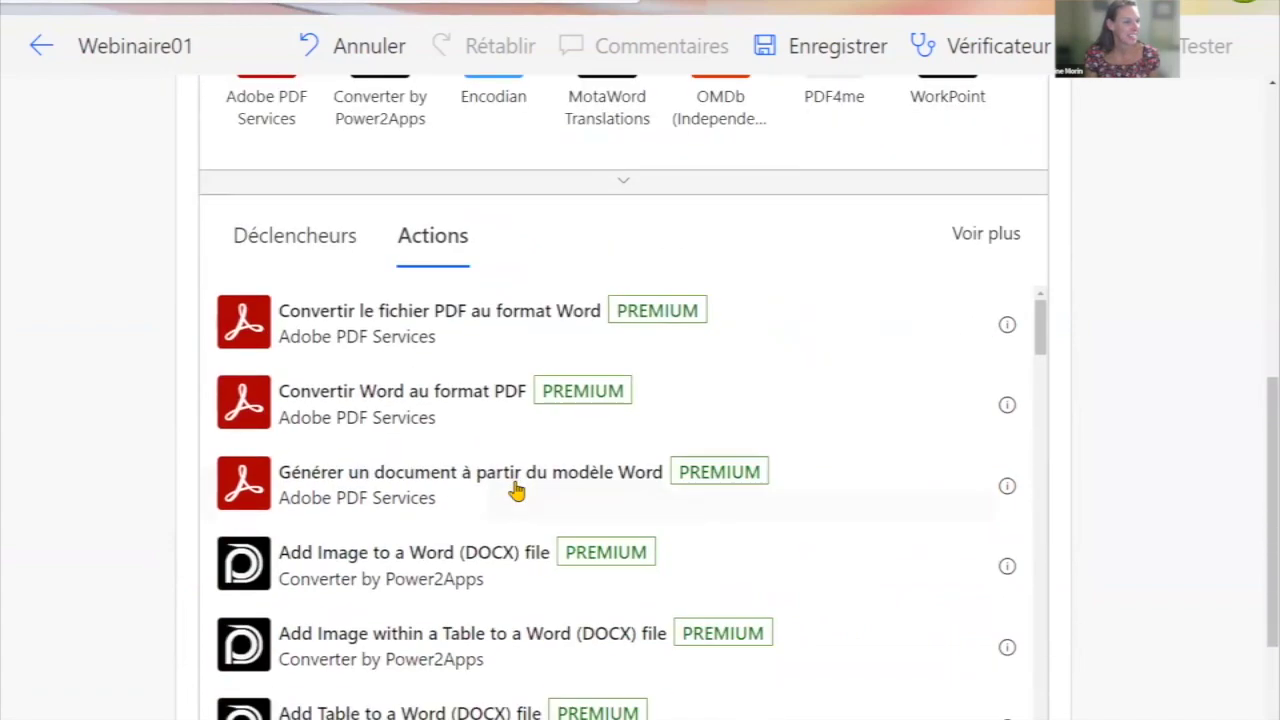
scroll(517, 490, "down", 3)
scroll(520, 490, "down", 2)
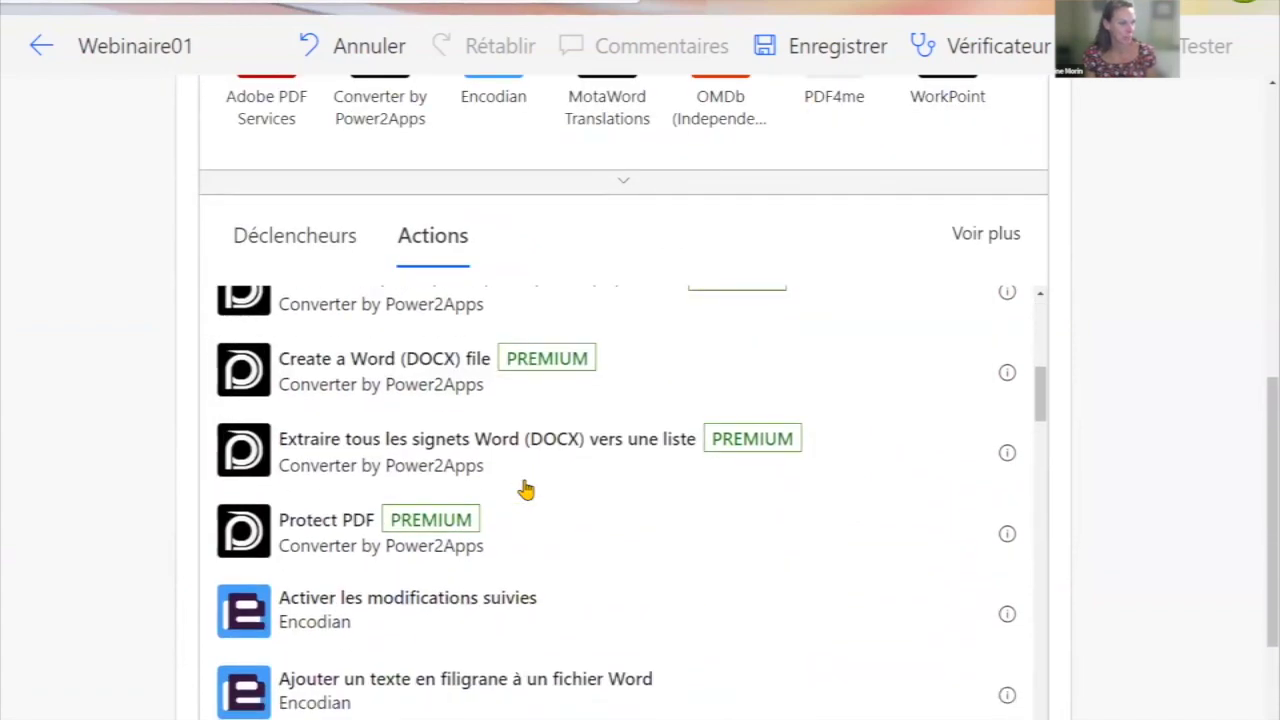
scroll(526, 490, "down", 3)
scroll(523, 489, "up", 8)
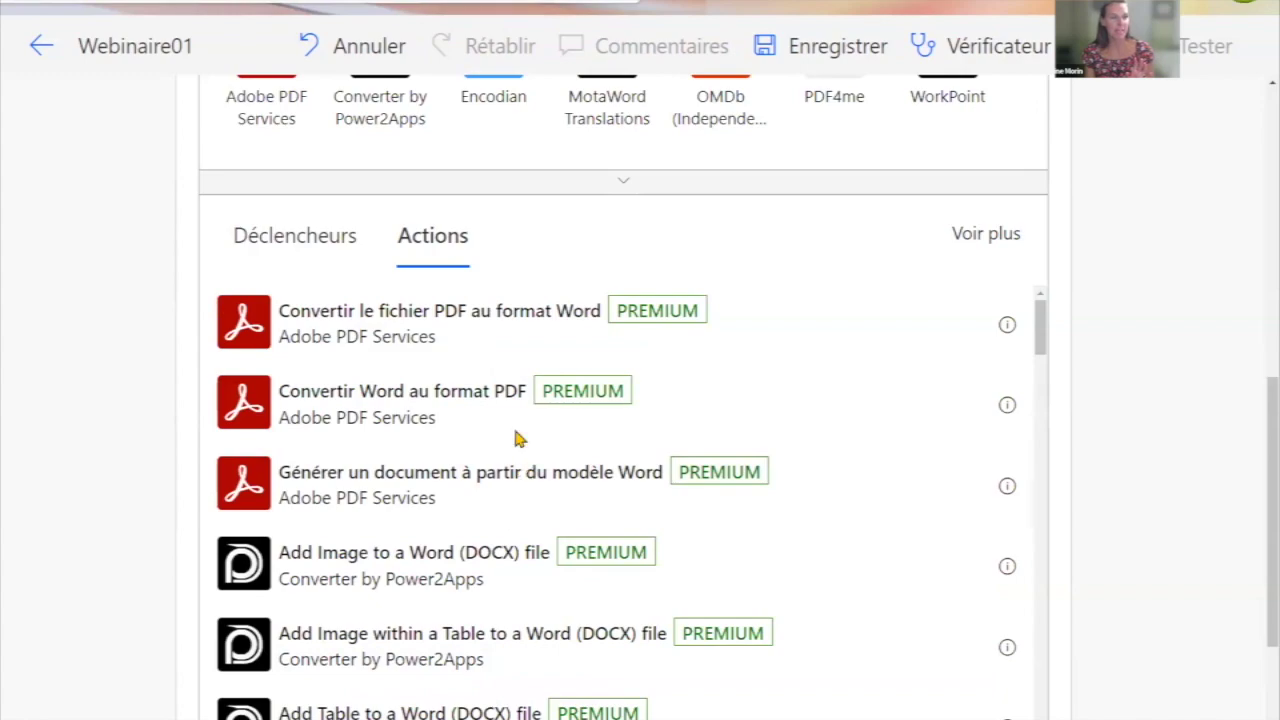
scroll(405, 150, "up", 3)
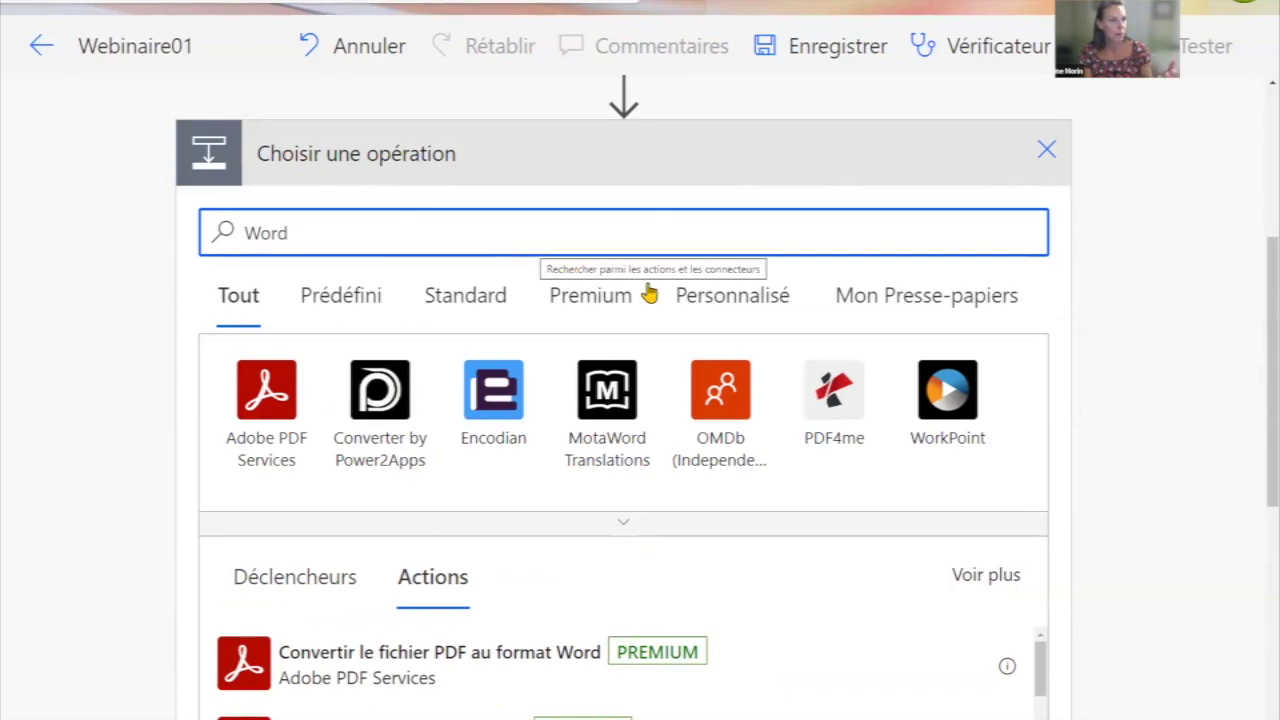
Change the connector search to 'busi', then empty the search box.
double_click(263, 231)
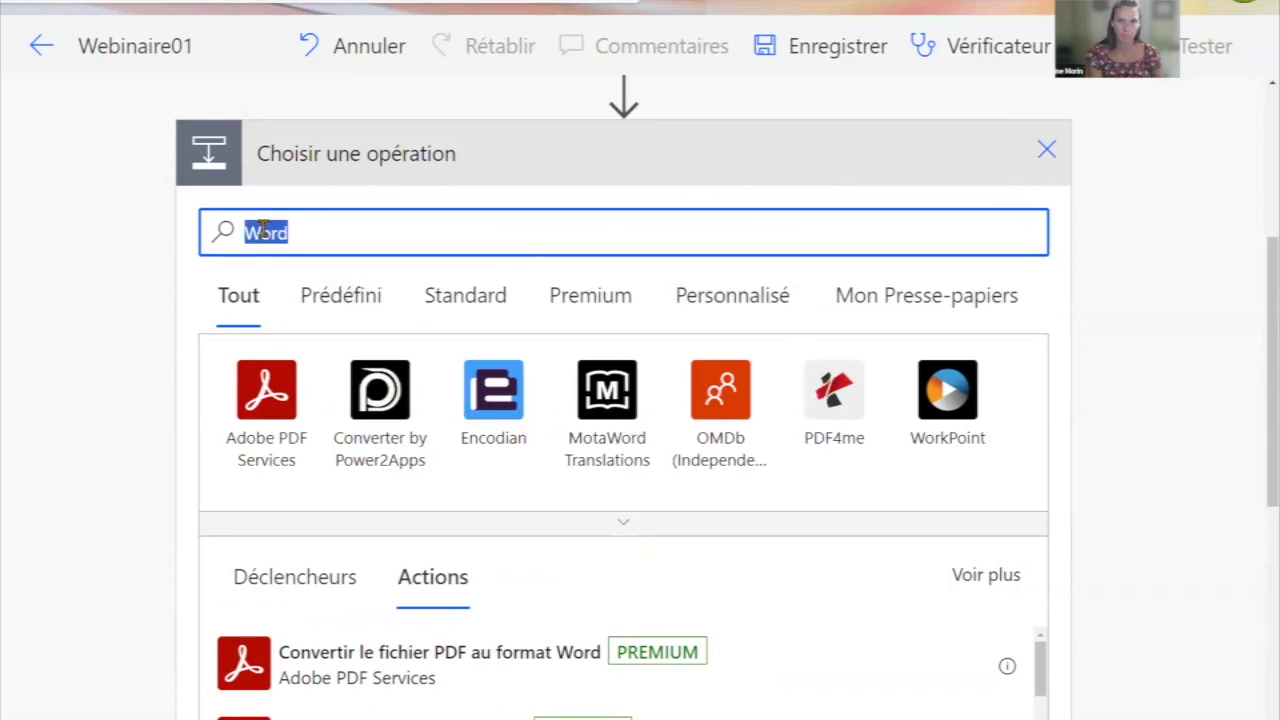
type("business")
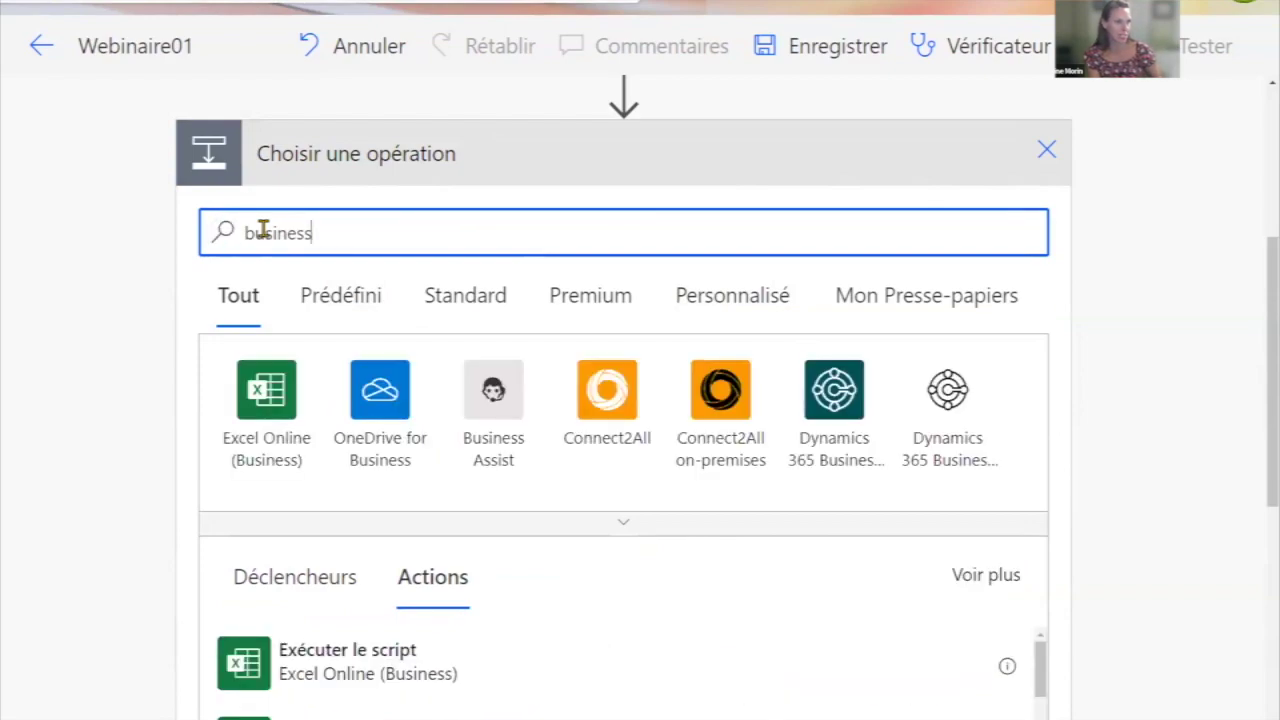
scroll(500, 463, "down", 3)
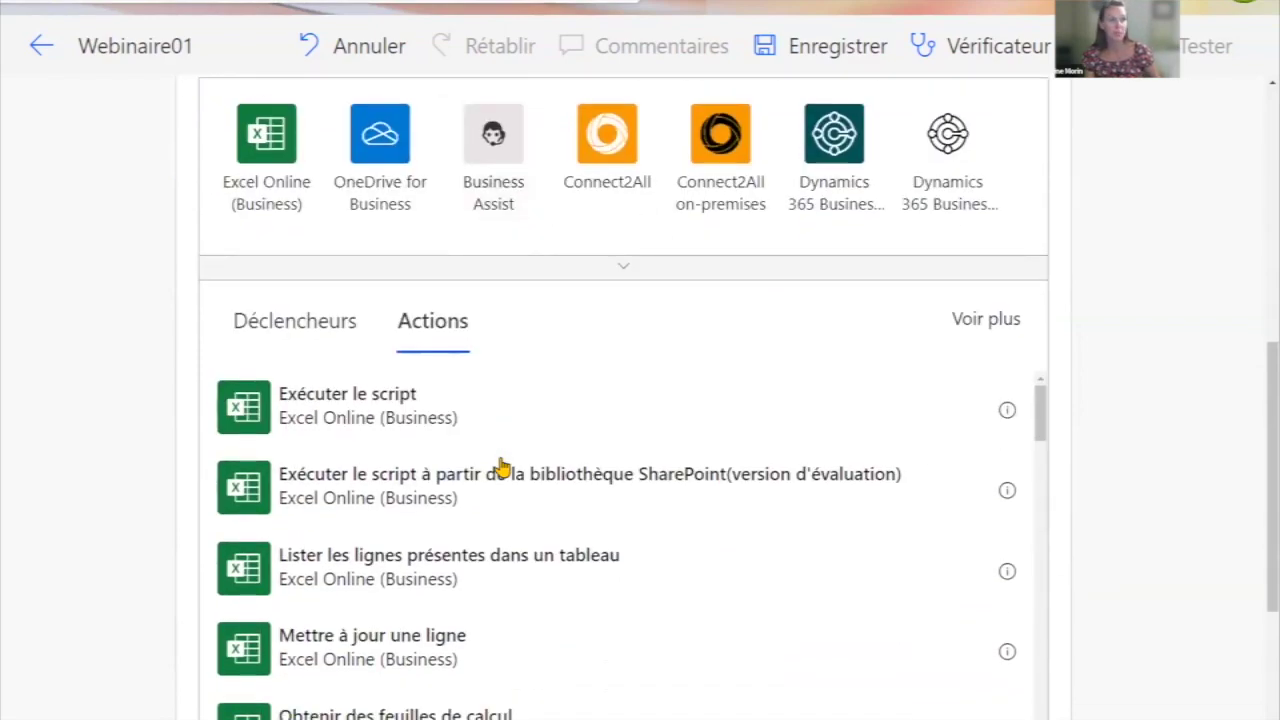
scroll(468, 413, "up", 2)
scroll(468, 413, "up", 2)
double_click(263, 317)
key("BackSpace")
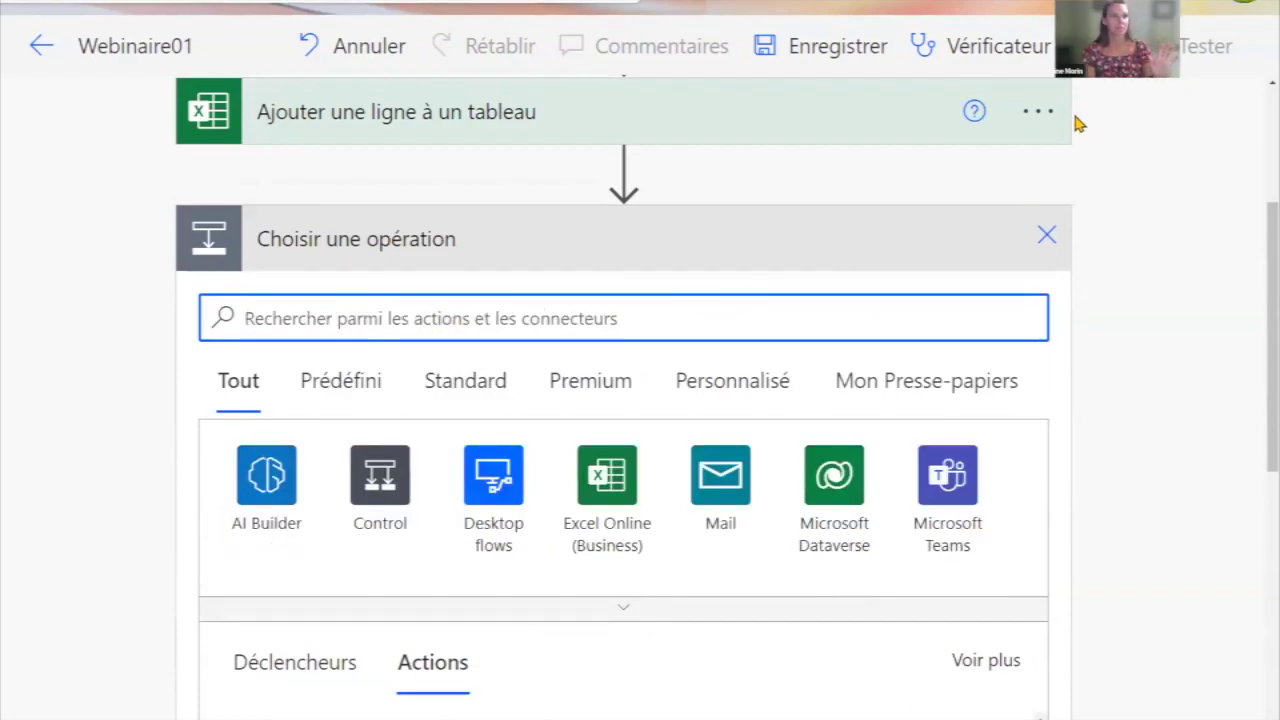
Switch Power Automate's display language to English with United States format, then reload the page.
left_click(1160, 6)
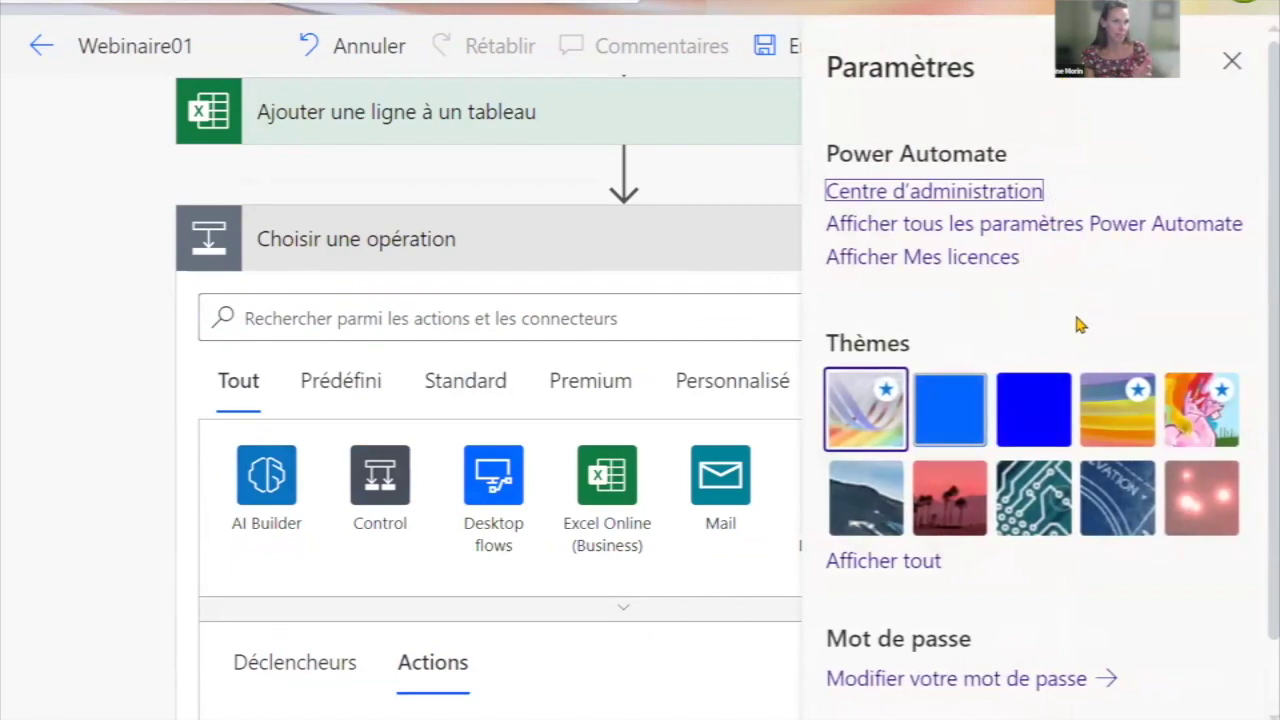
left_click(997, 224)
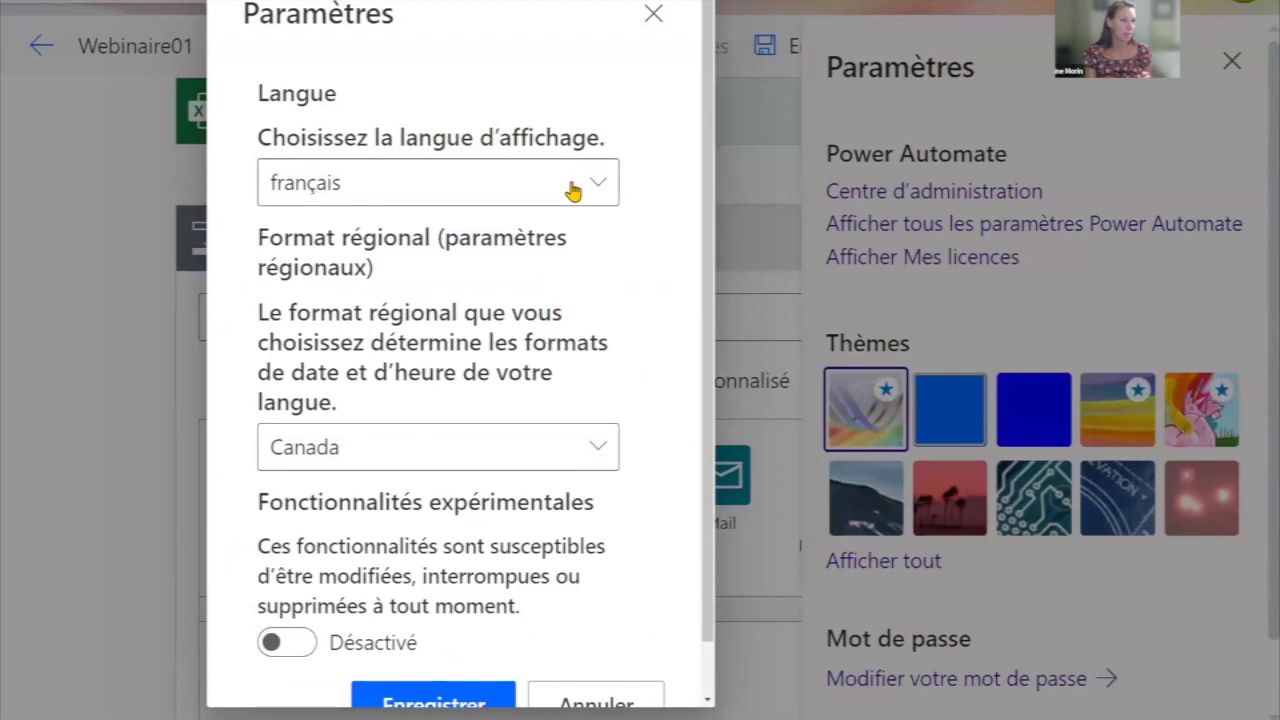
left_click(590, 188)
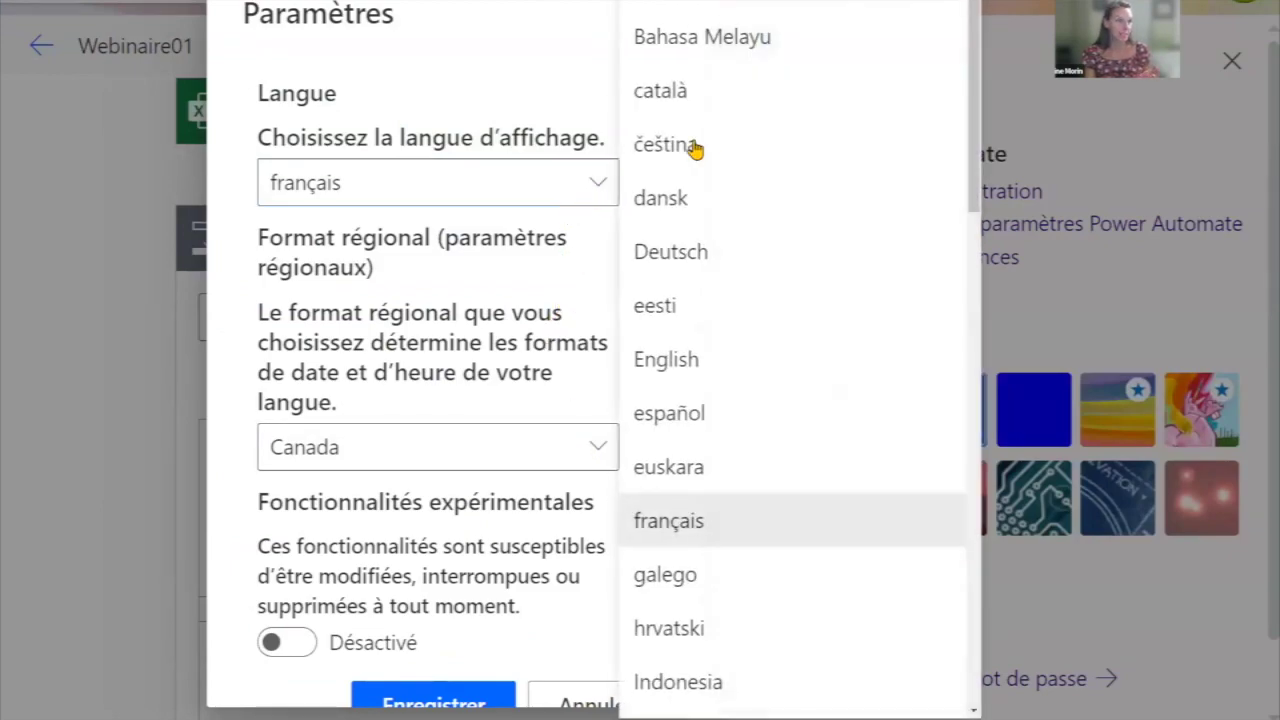
left_click(717, 362)
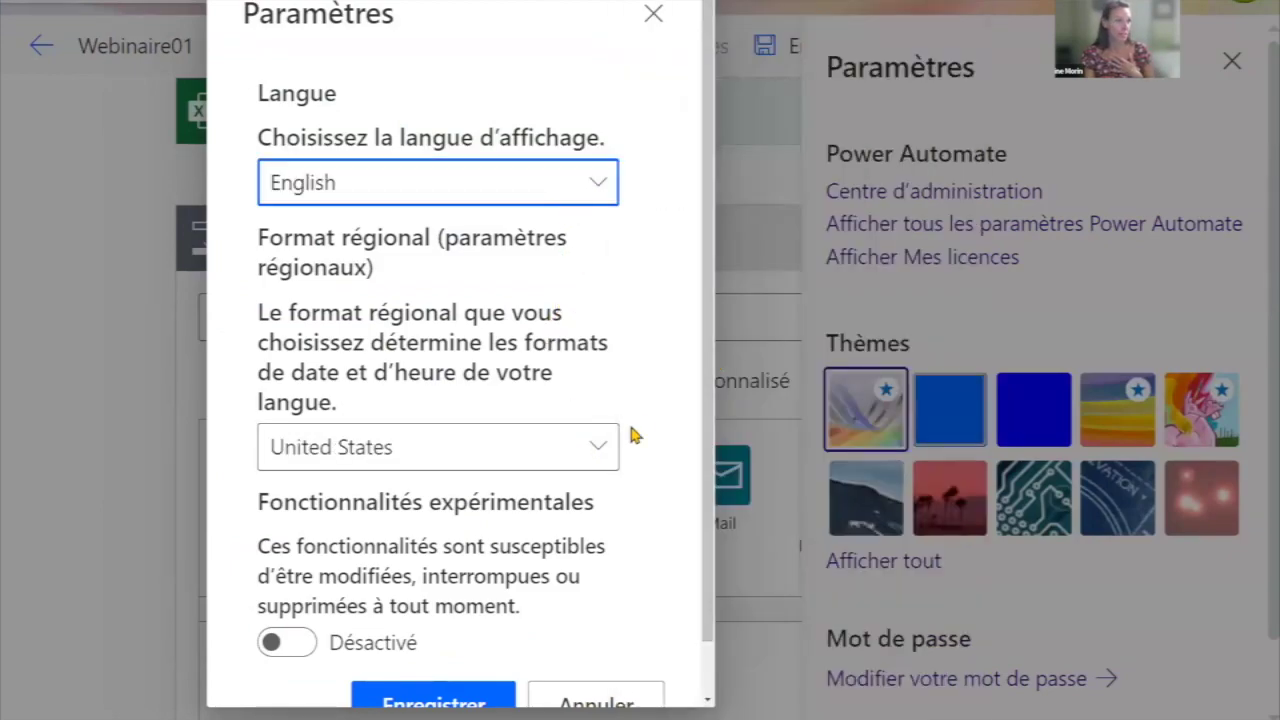
left_click(440, 698)
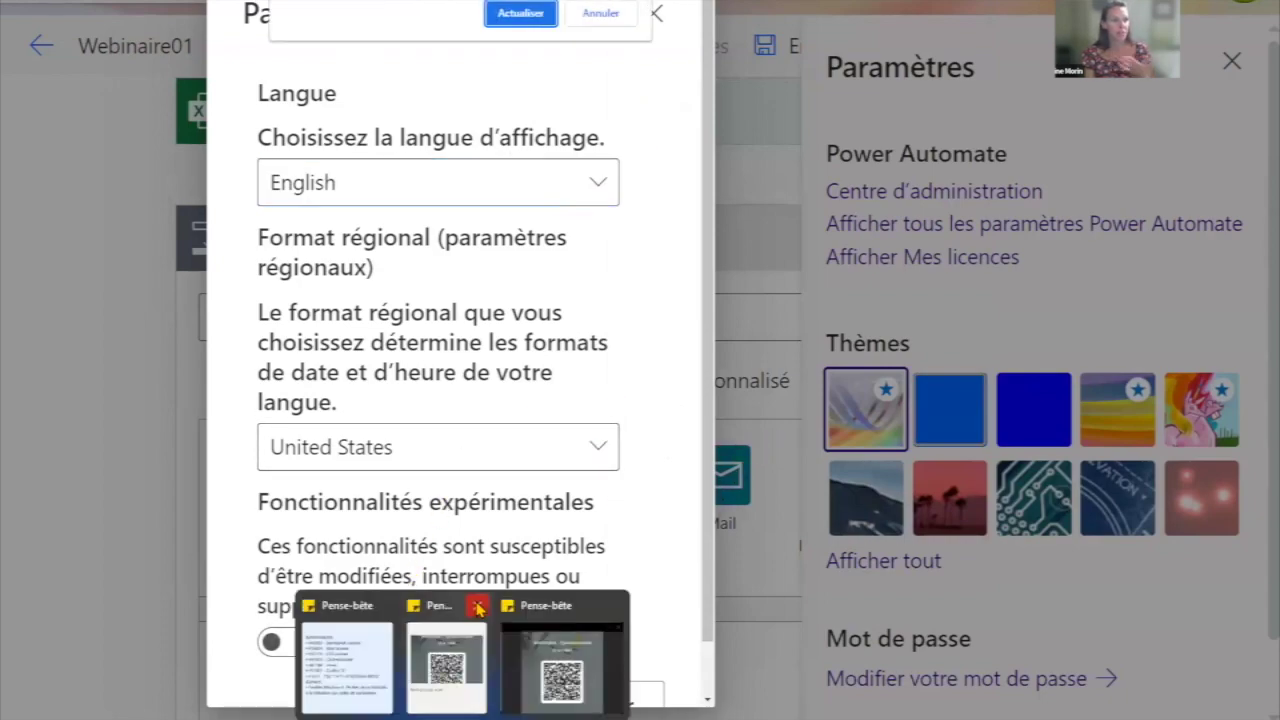
left_click(521, 15)
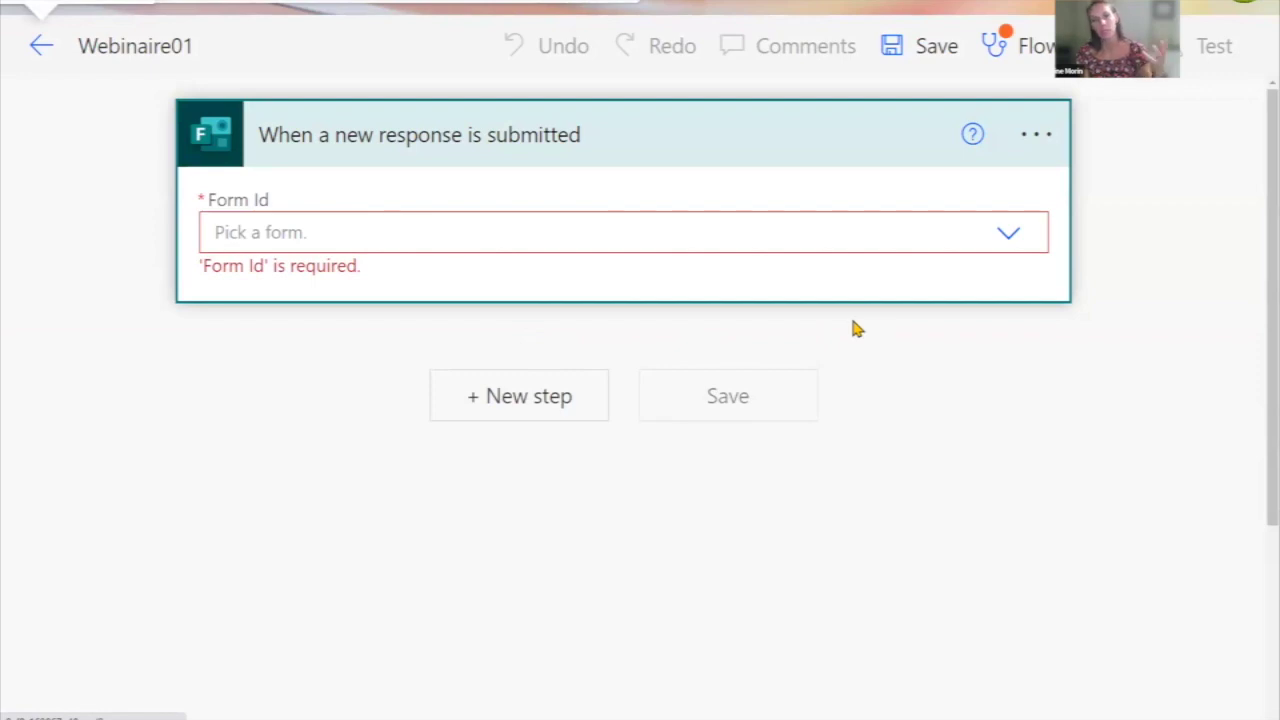
Leave the unsaved Webinaire01 flow without saving and return to the Cloud flows list.
left_click(42, 47)
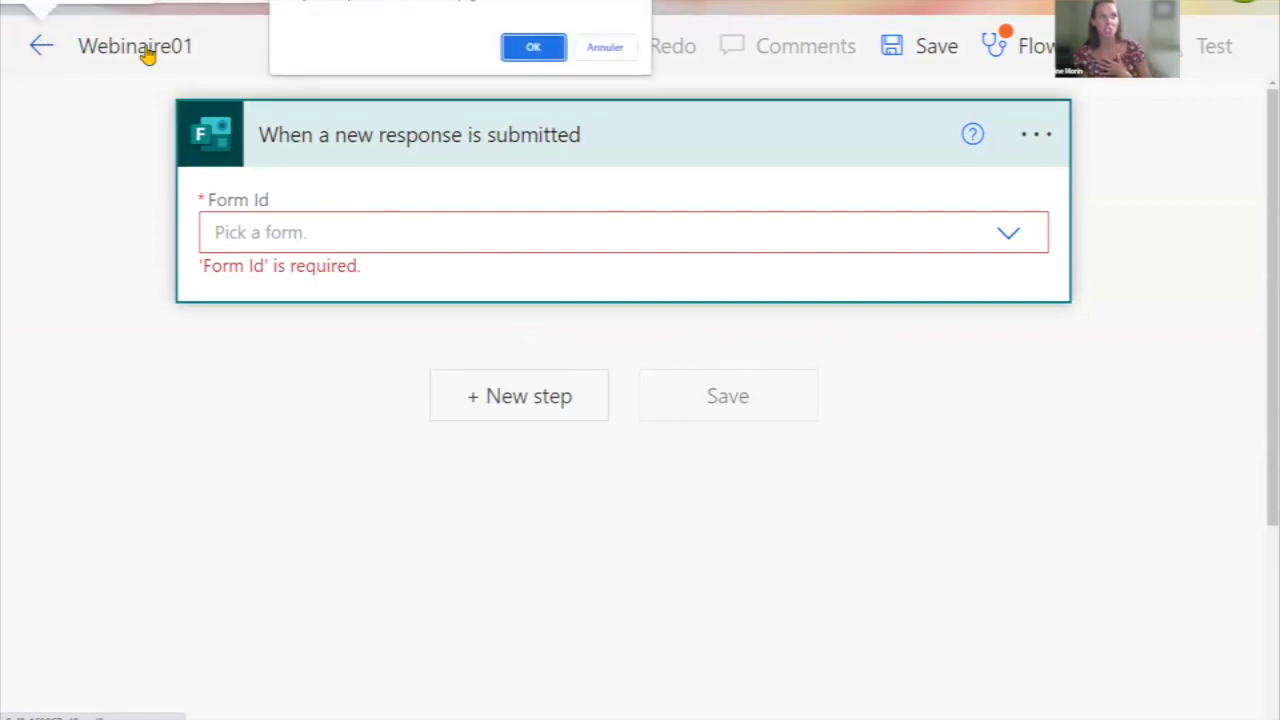
left_click(534, 50)
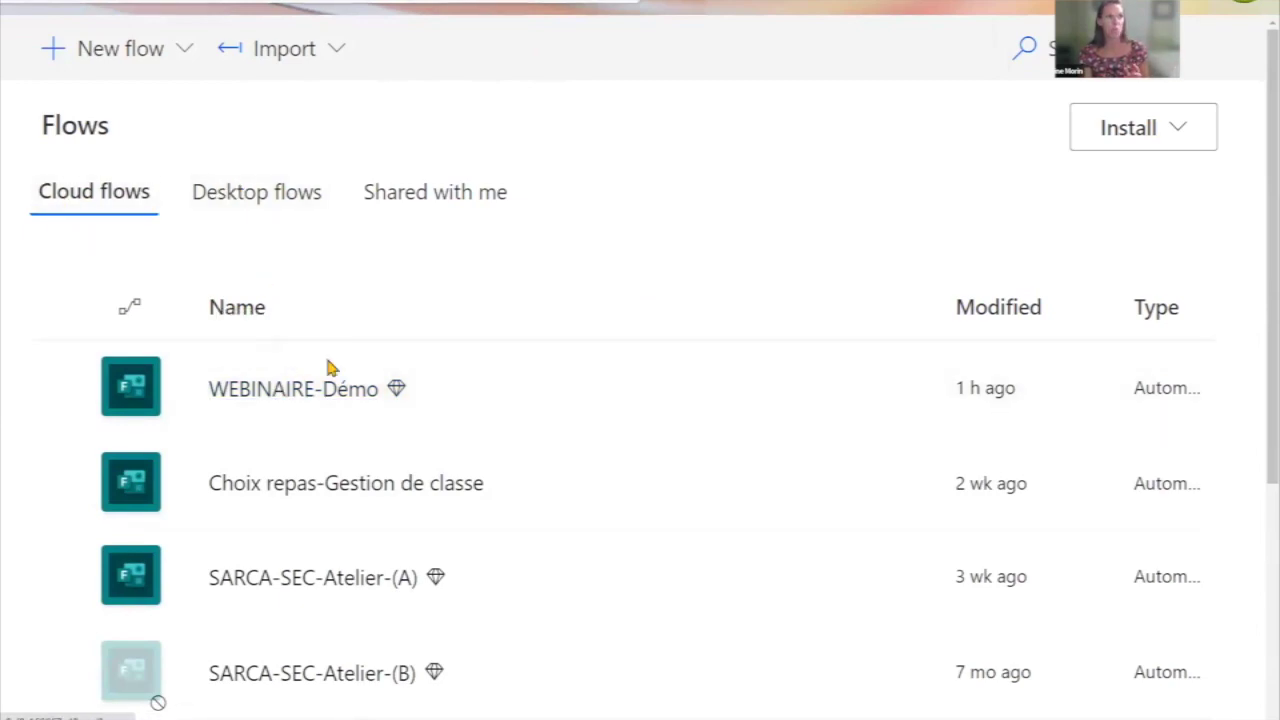
Open the WEBINAIRE-Démo flow in edit mode.
left_click(320, 390)
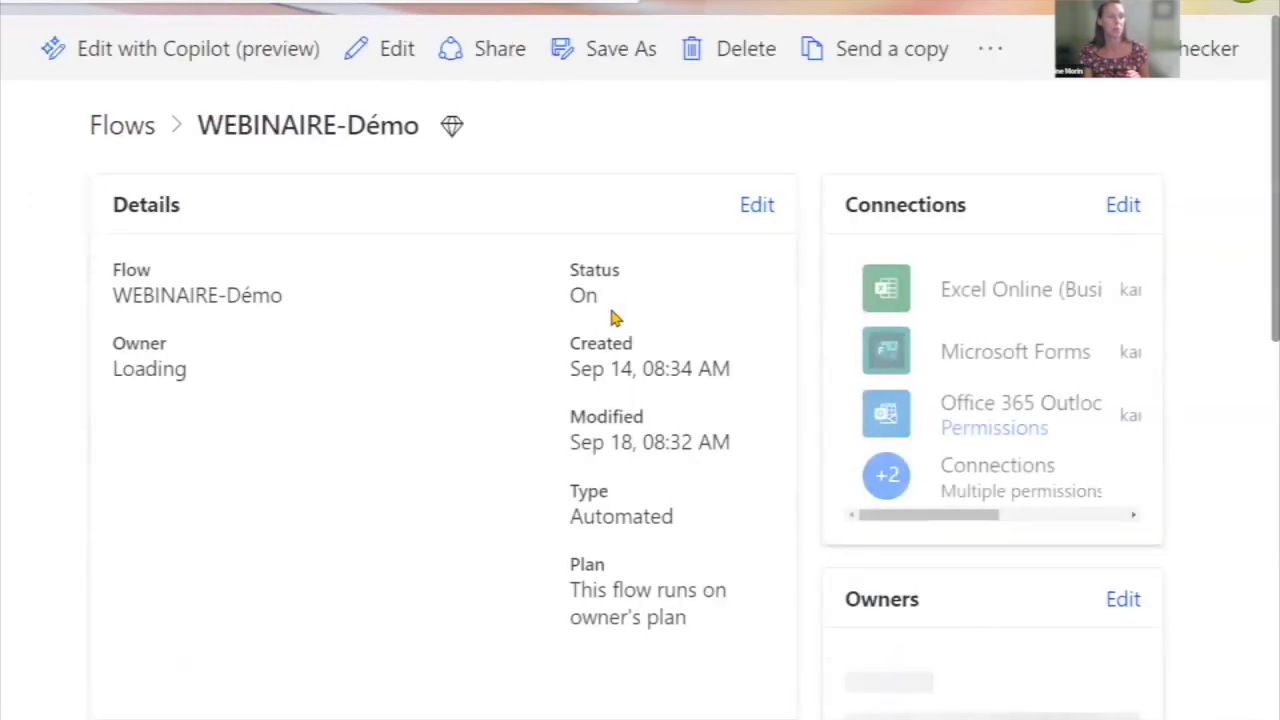
left_click(358, 50)
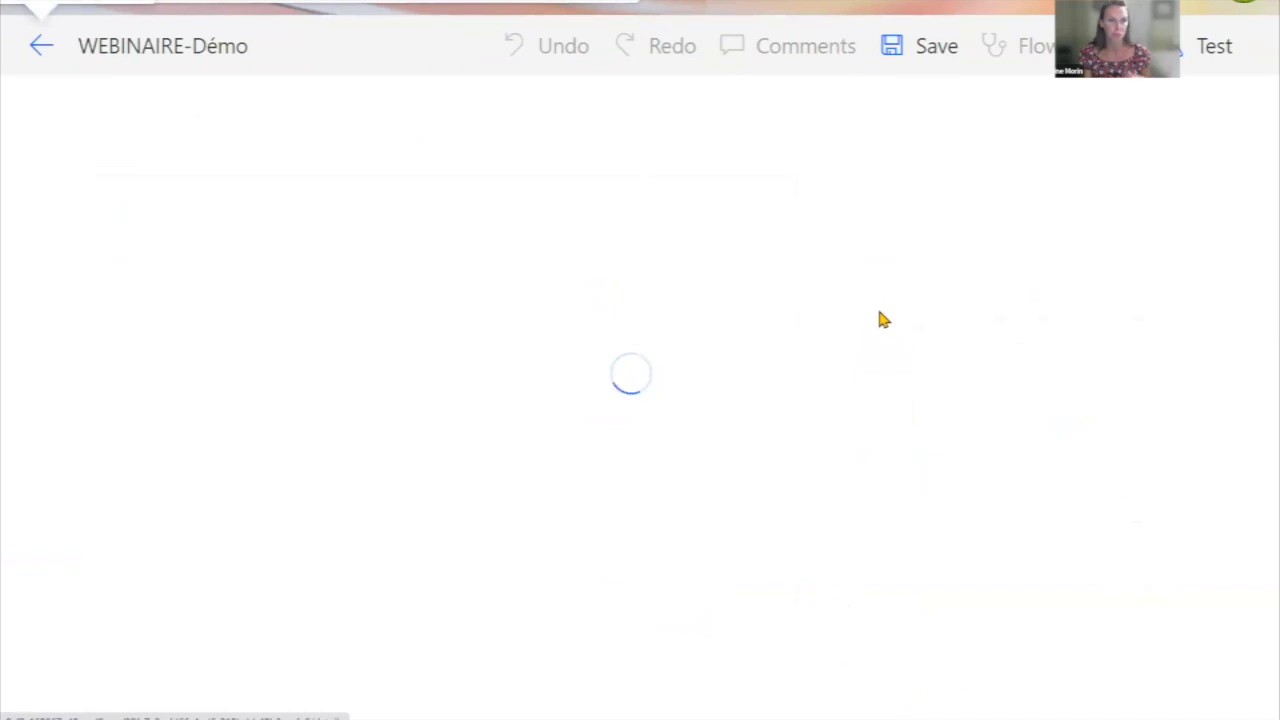
scroll(889, 322, "down", 1)
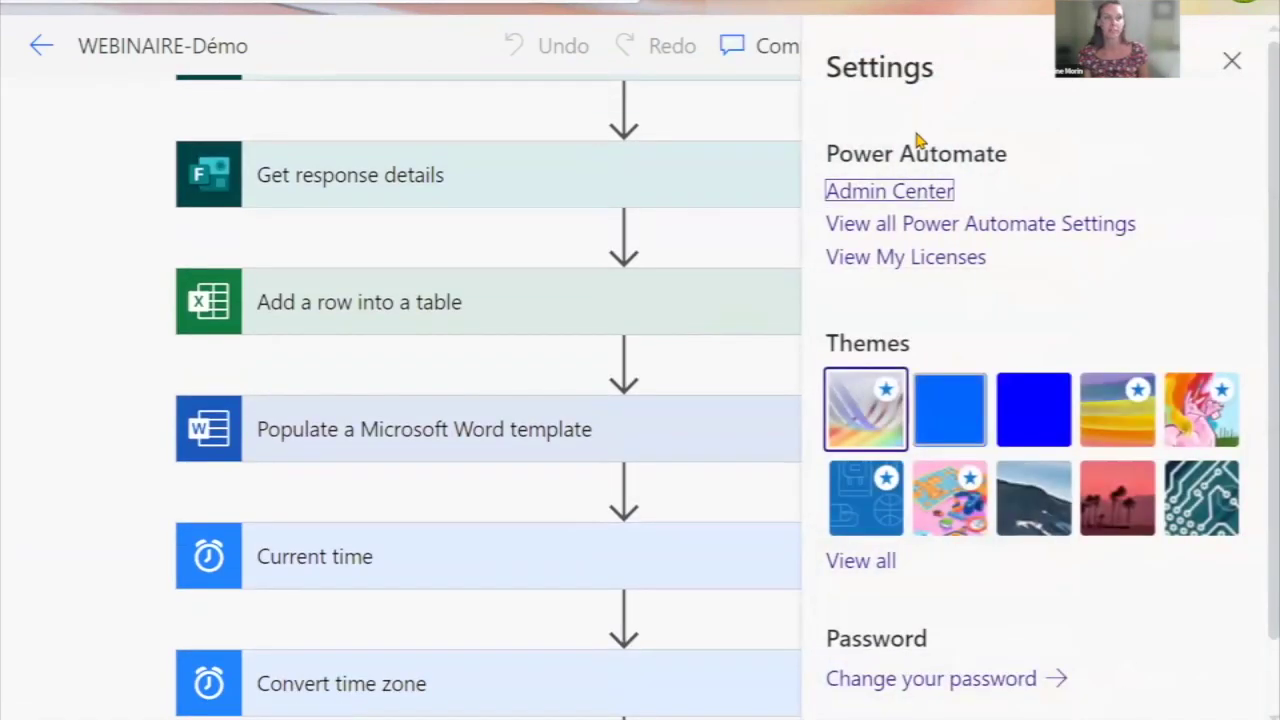
Set the display language back to français with France regional format and save it.
left_click(920, 223)
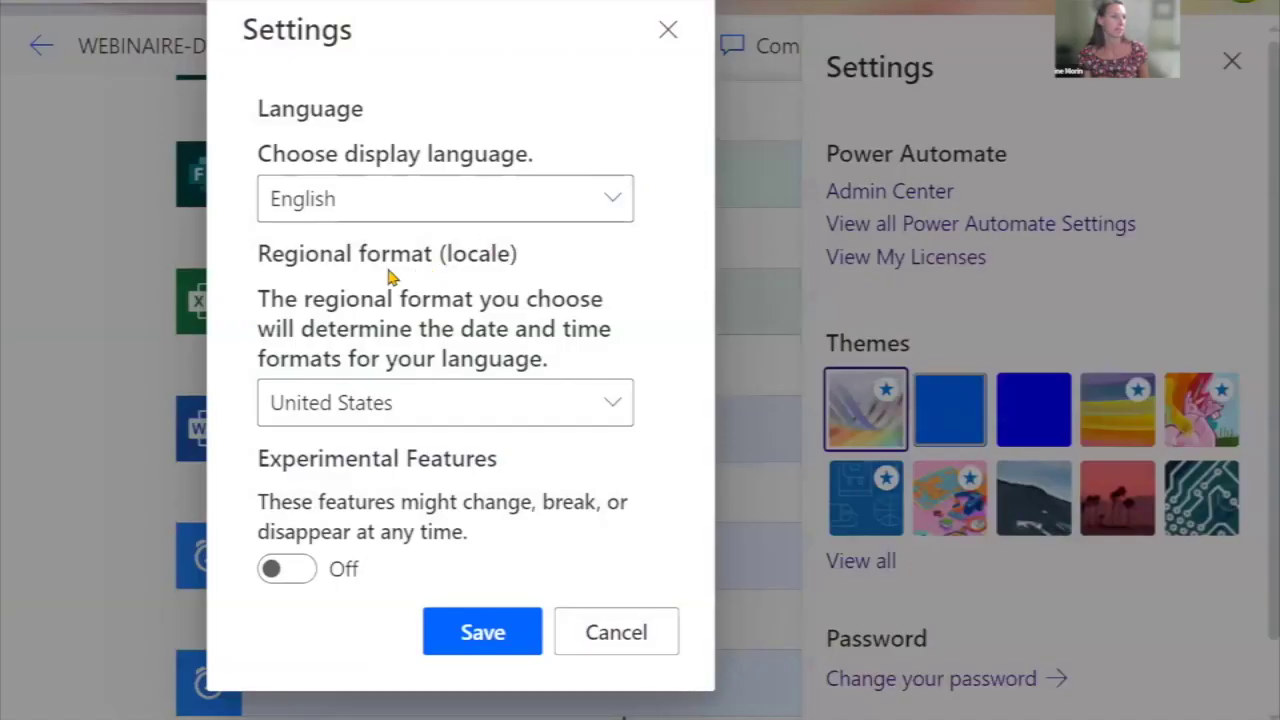
left_click(371, 214)
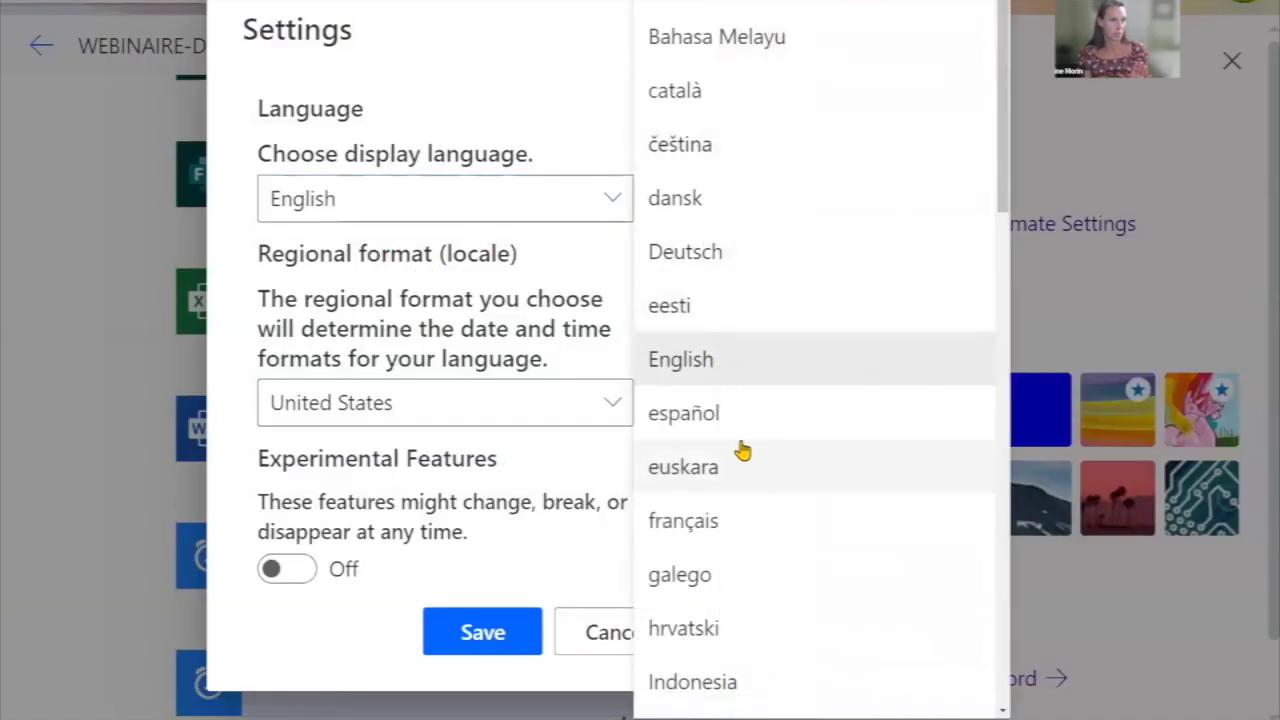
left_click(745, 521)
left_click(528, 636)
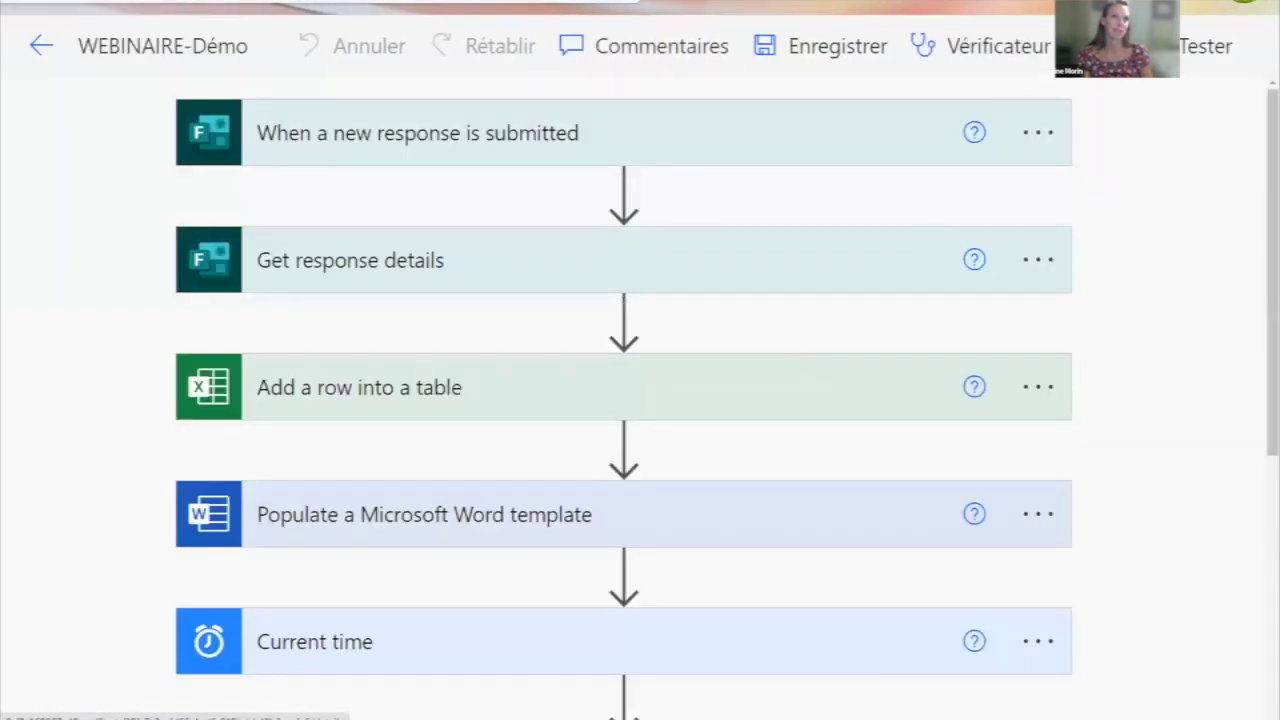
left_click(874, 224)
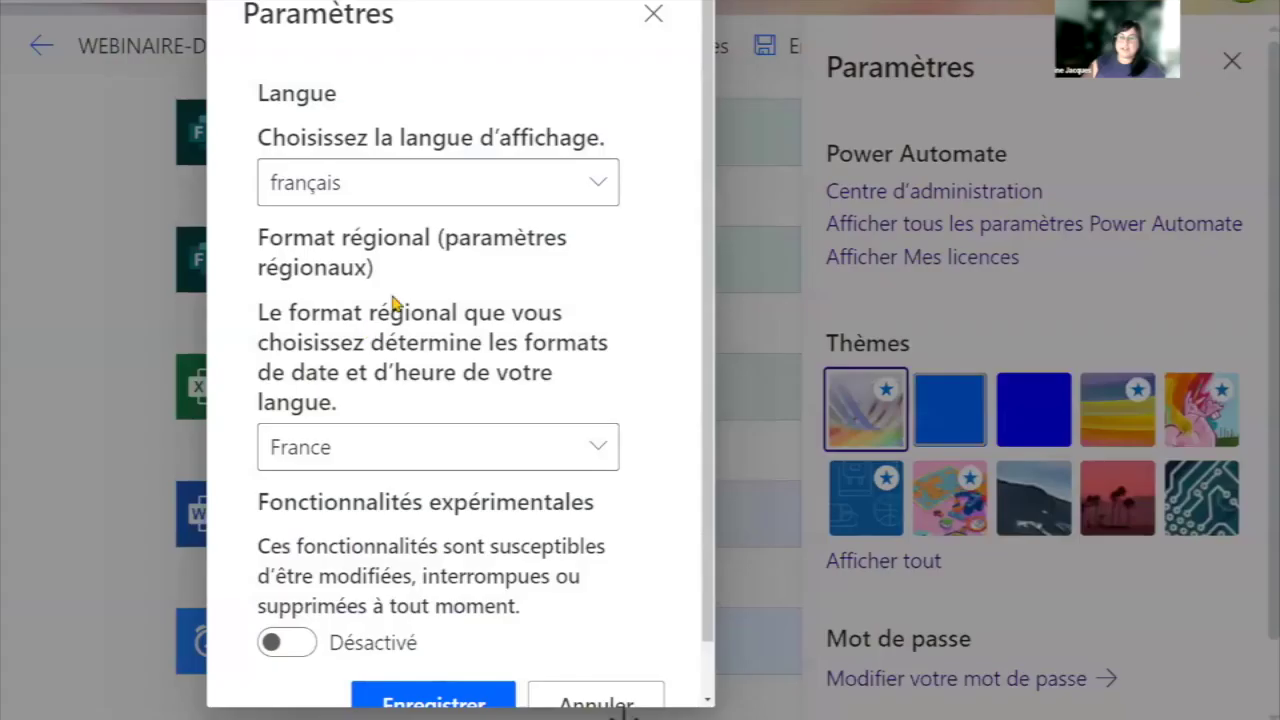
left_click(398, 702)
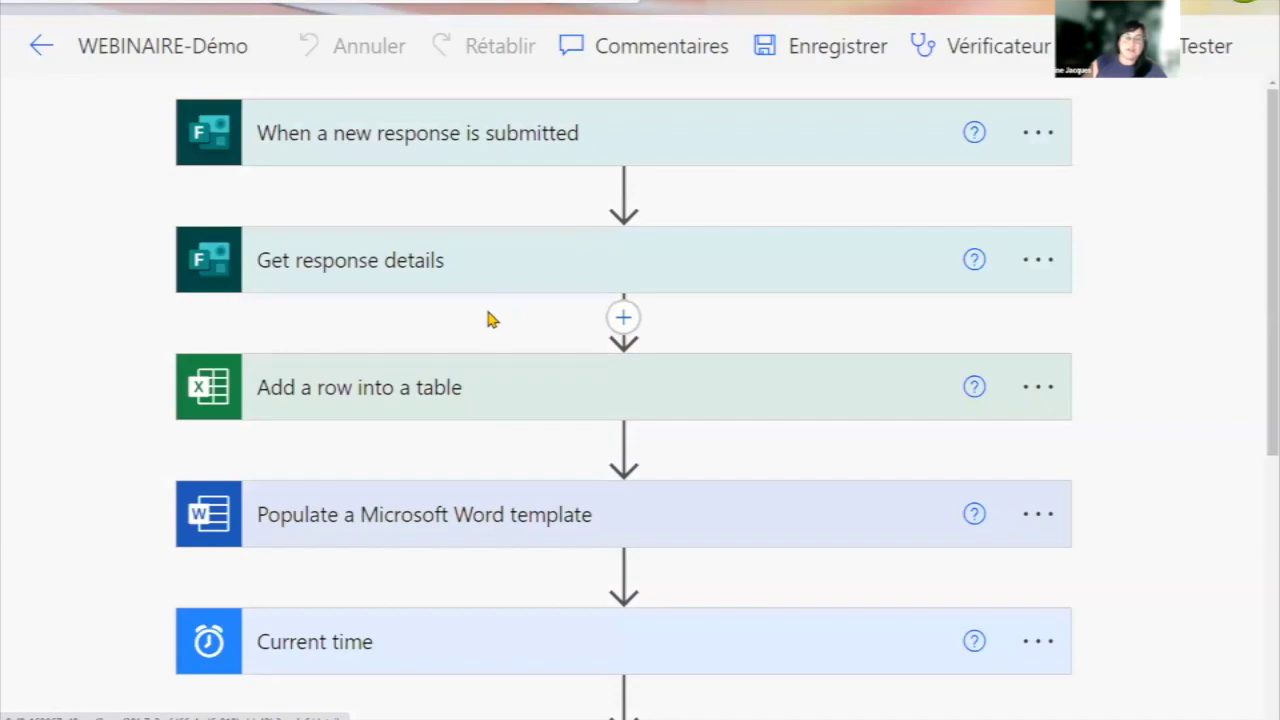
Review the Word template step: Group - Questionnaire Accueil Documents, '/General/WEBINAIRE-Modèle Word.docx'.
scroll(490, 318, "down", 2)
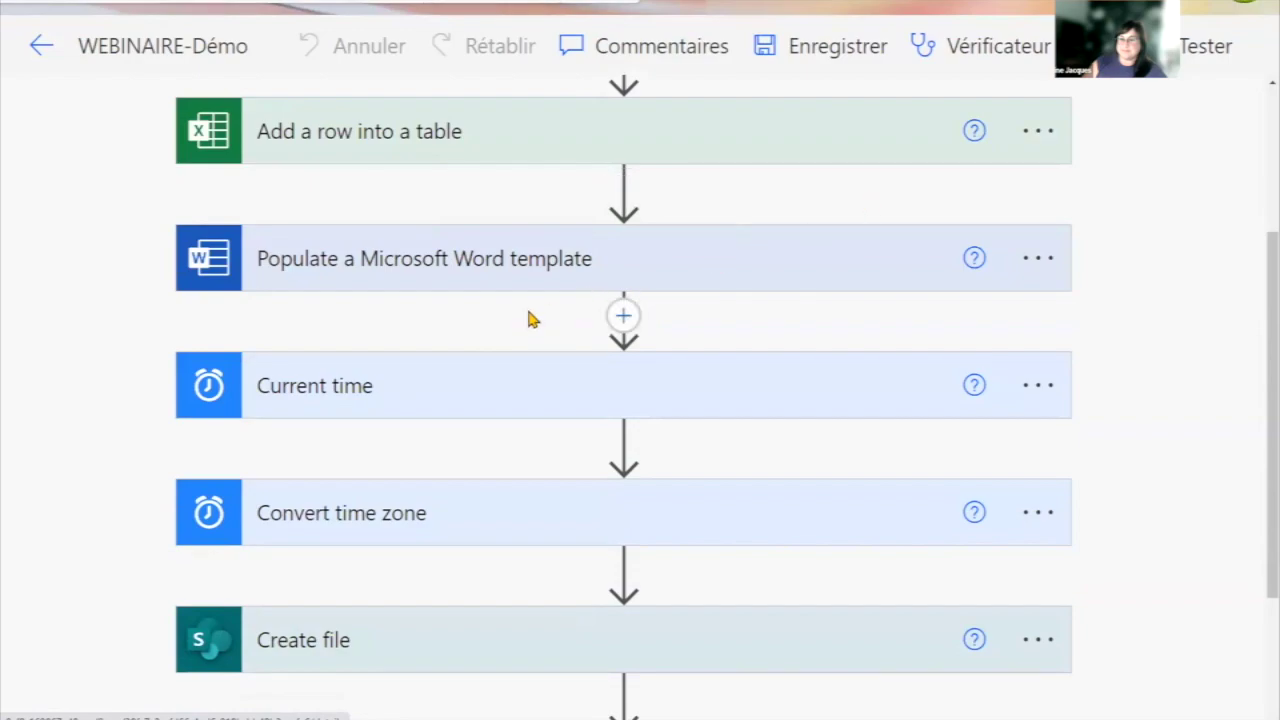
left_click(417, 268)
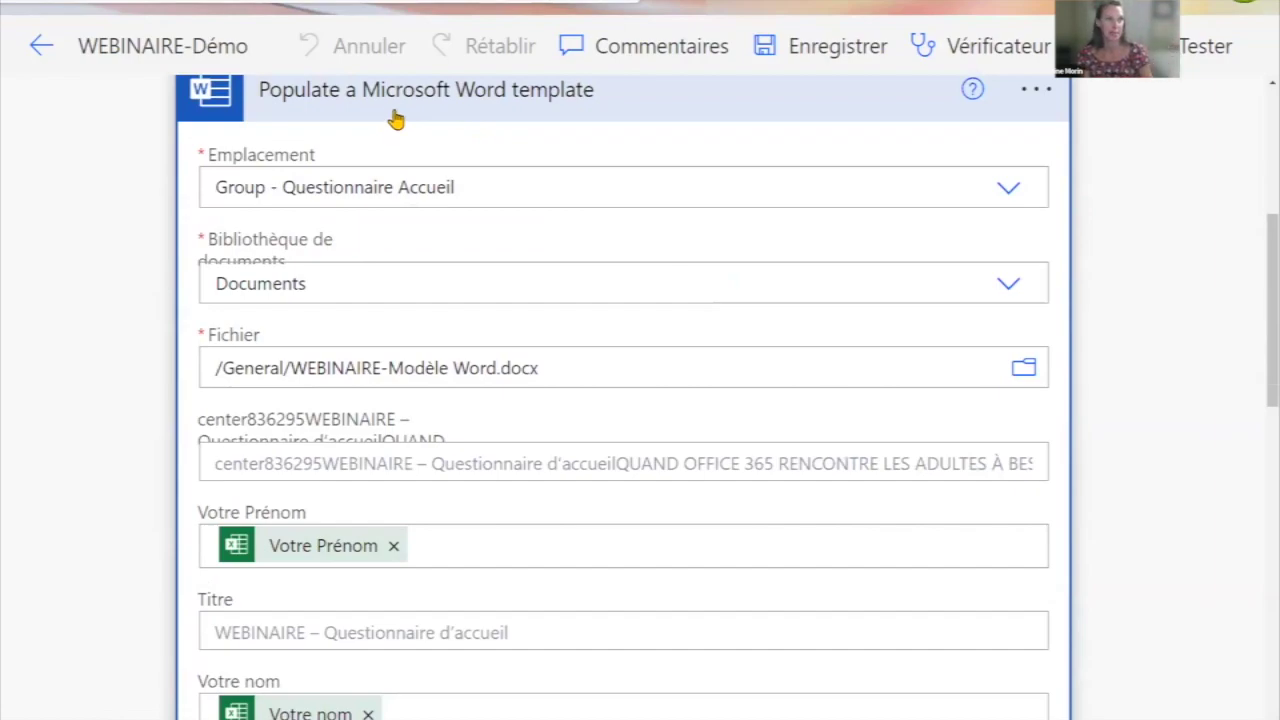
left_click(1007, 190)
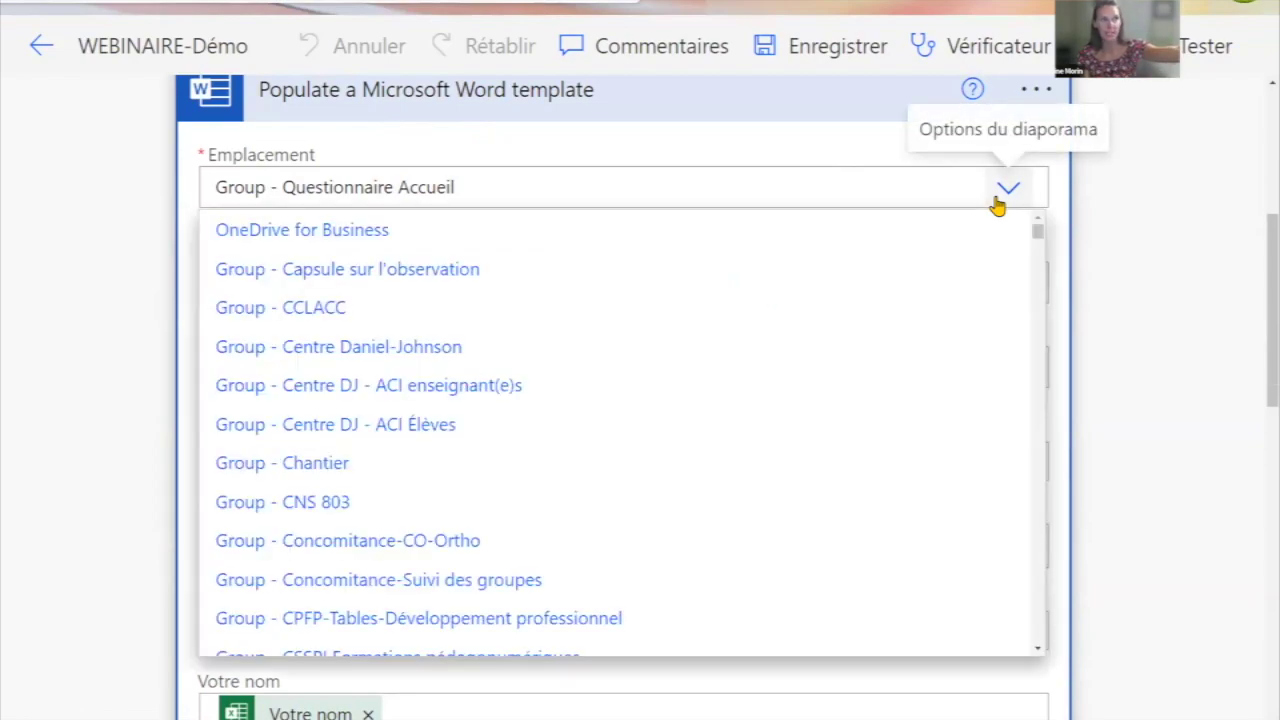
left_click(1163, 209)
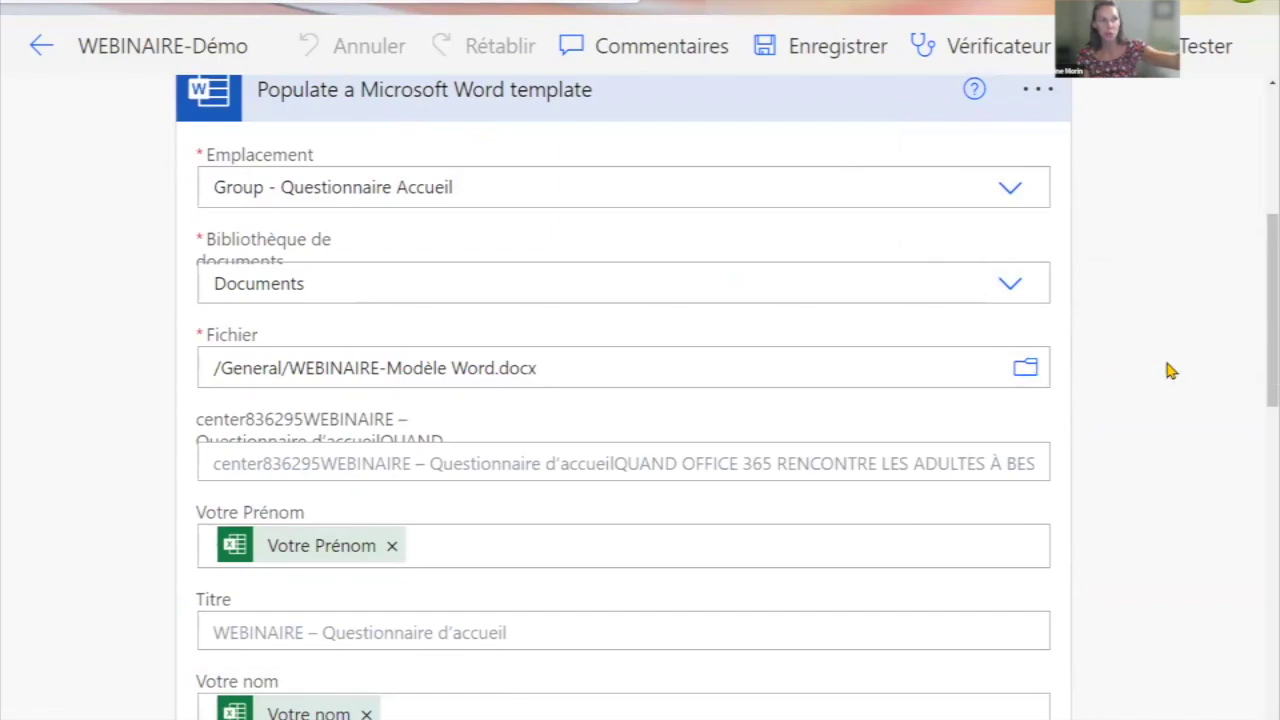
scroll(1108, 357, "down", 3)
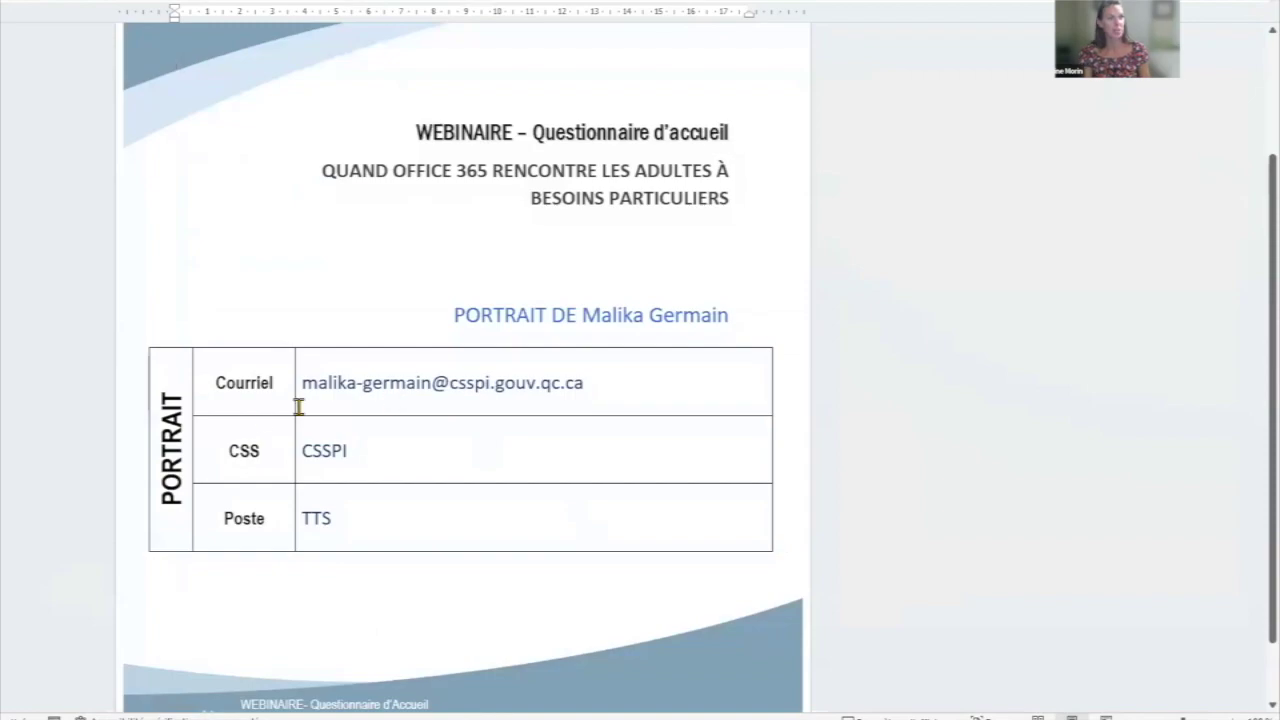
Check the email and name fields in the generated Word portrait, then return to the flow.
left_click(376, 385)
left_click(618, 302)
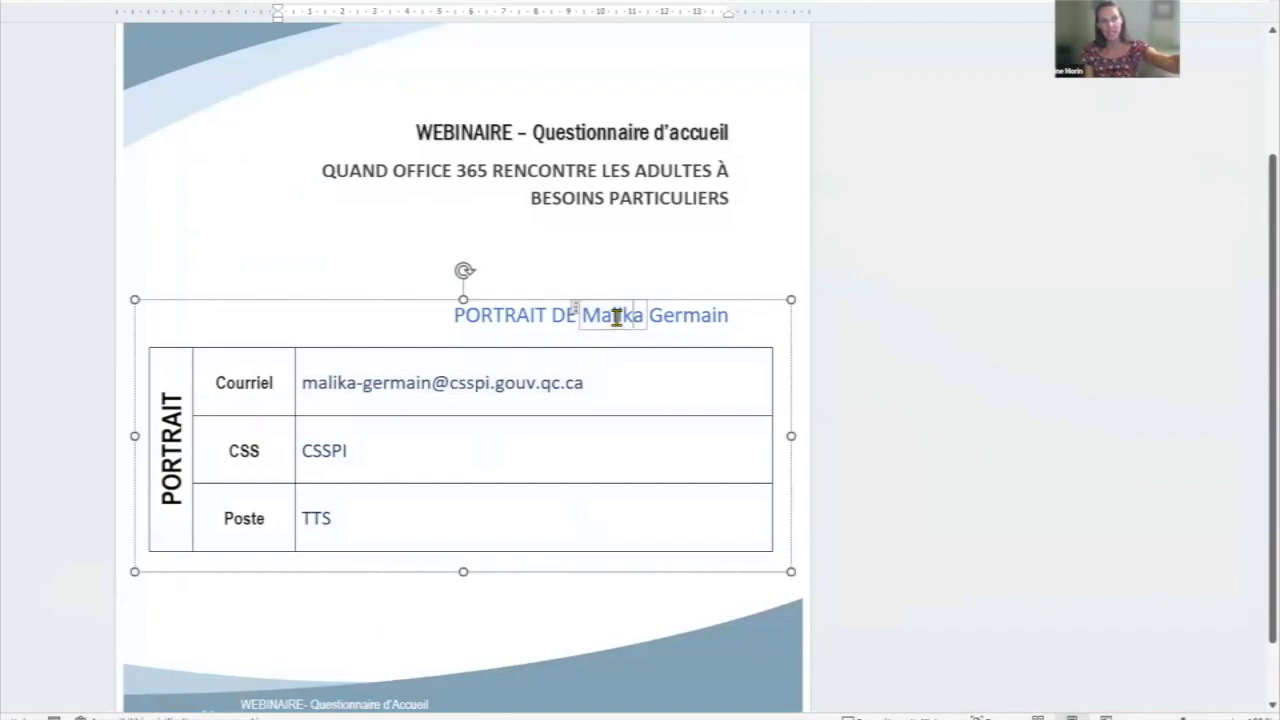
left_click_drag(606, 305, 648, 310)
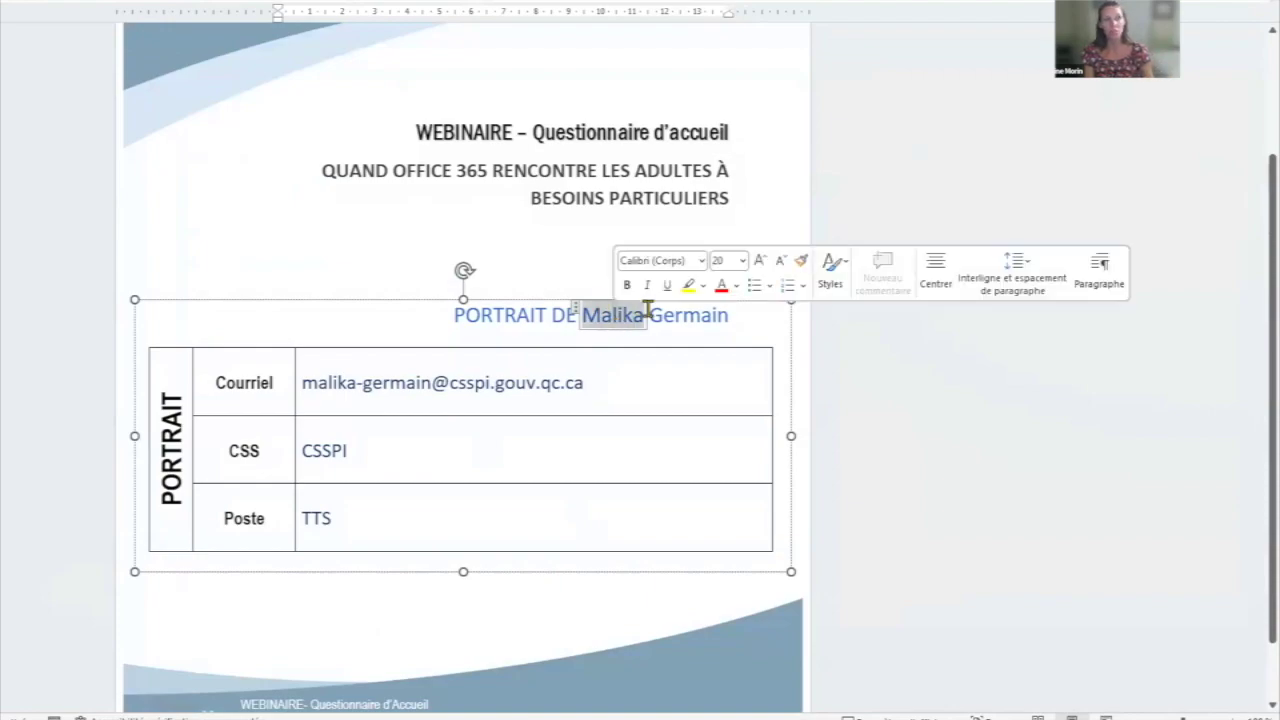
double_click(655, 310)
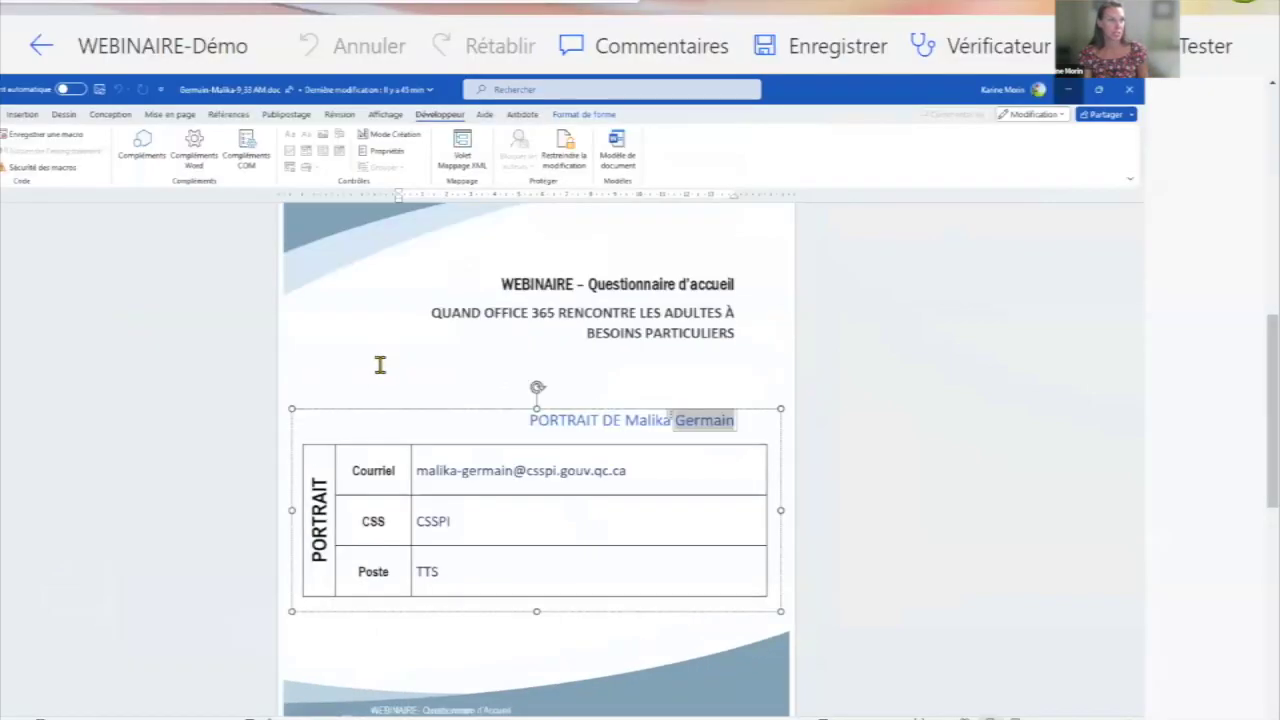
key("alt+Tab")
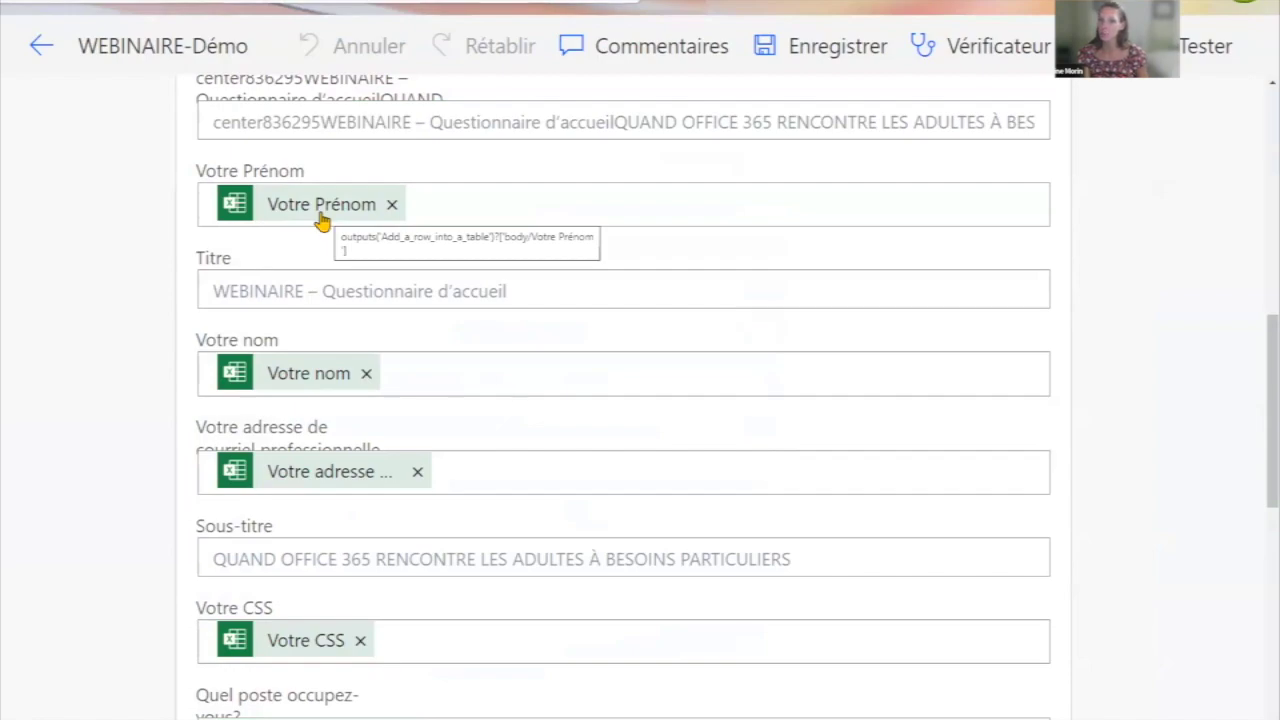
Scroll the flow down to Current time, Convert time zone, Create file and Send an email (V2).
scroll(622, 372, "down", 2)
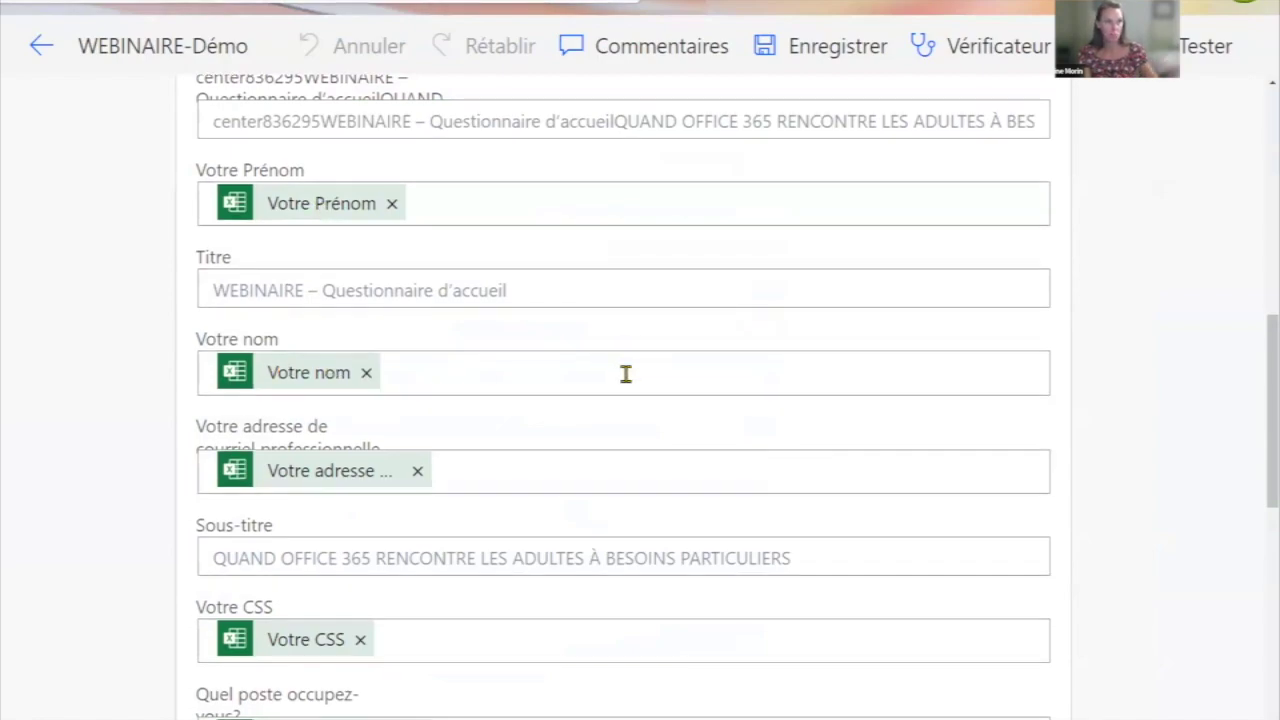
scroll(620, 375, "down", 3)
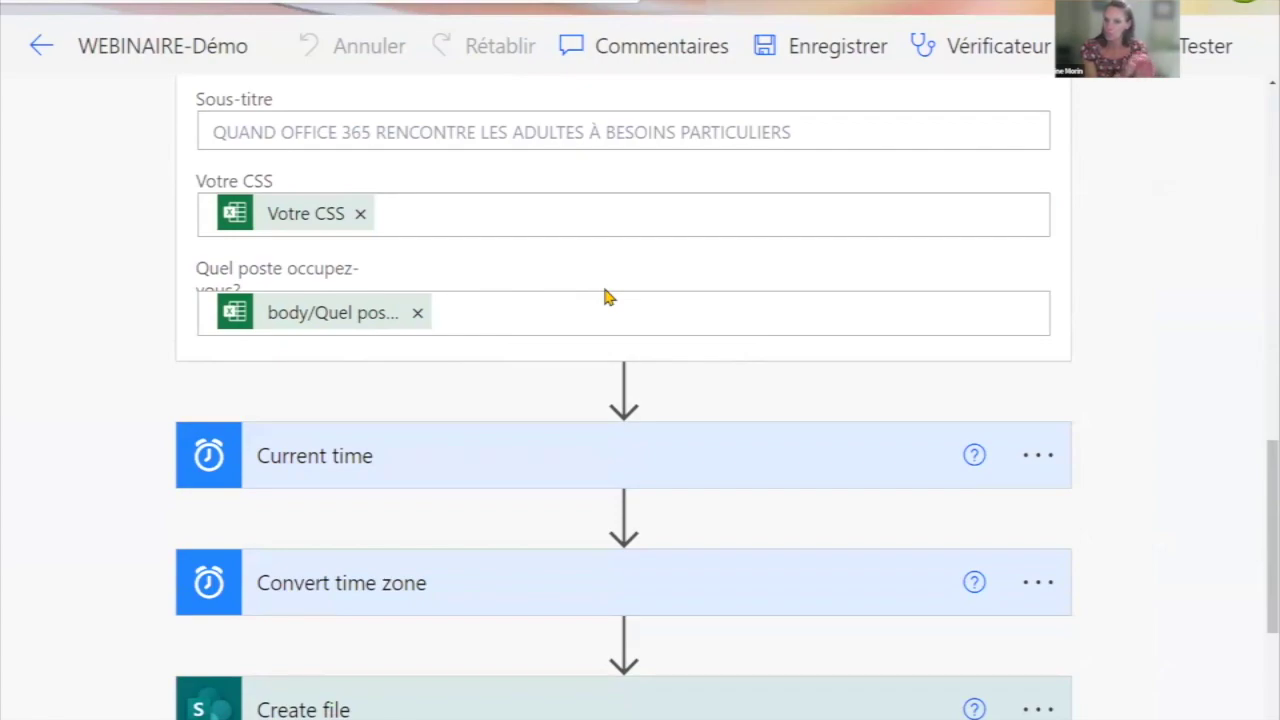
scroll(630, 365, "down", 3)
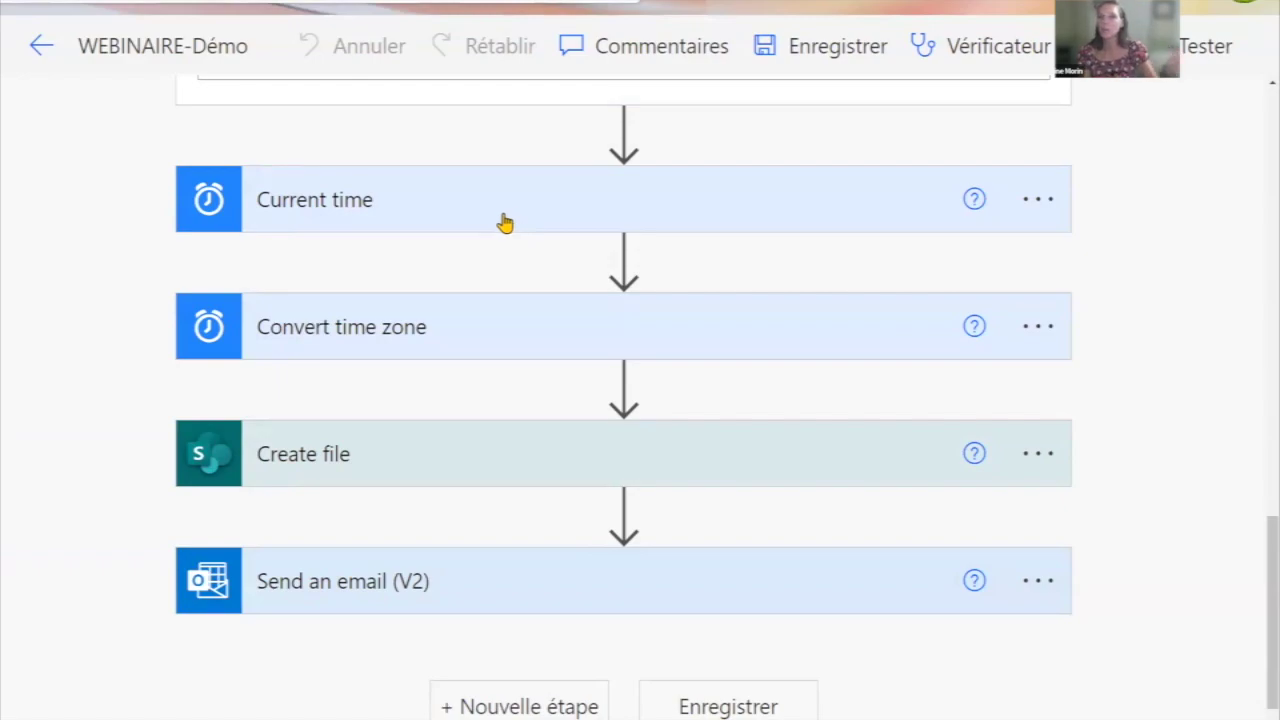
Expand the Current time, Convert time zone and Create file steps, then bring up Teams.
left_click(505, 223)
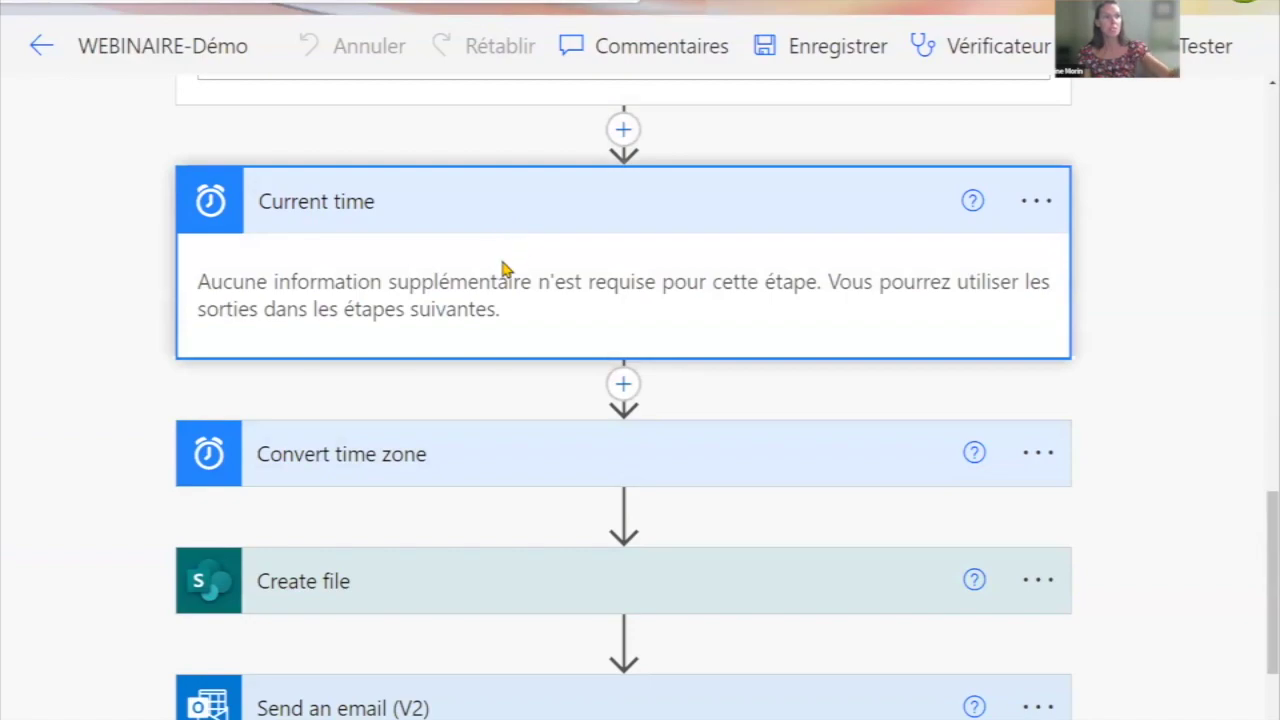
left_click(459, 459)
scroll(470, 420, "down", 5)
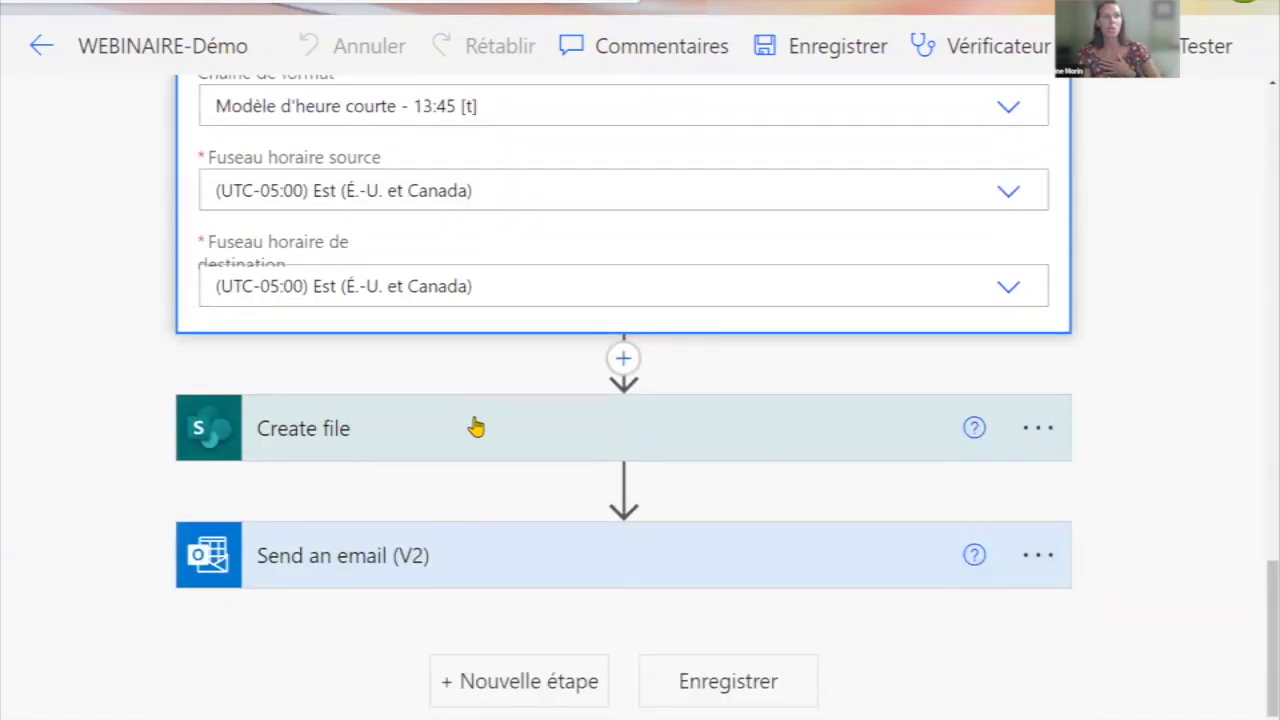
left_click(476, 427)
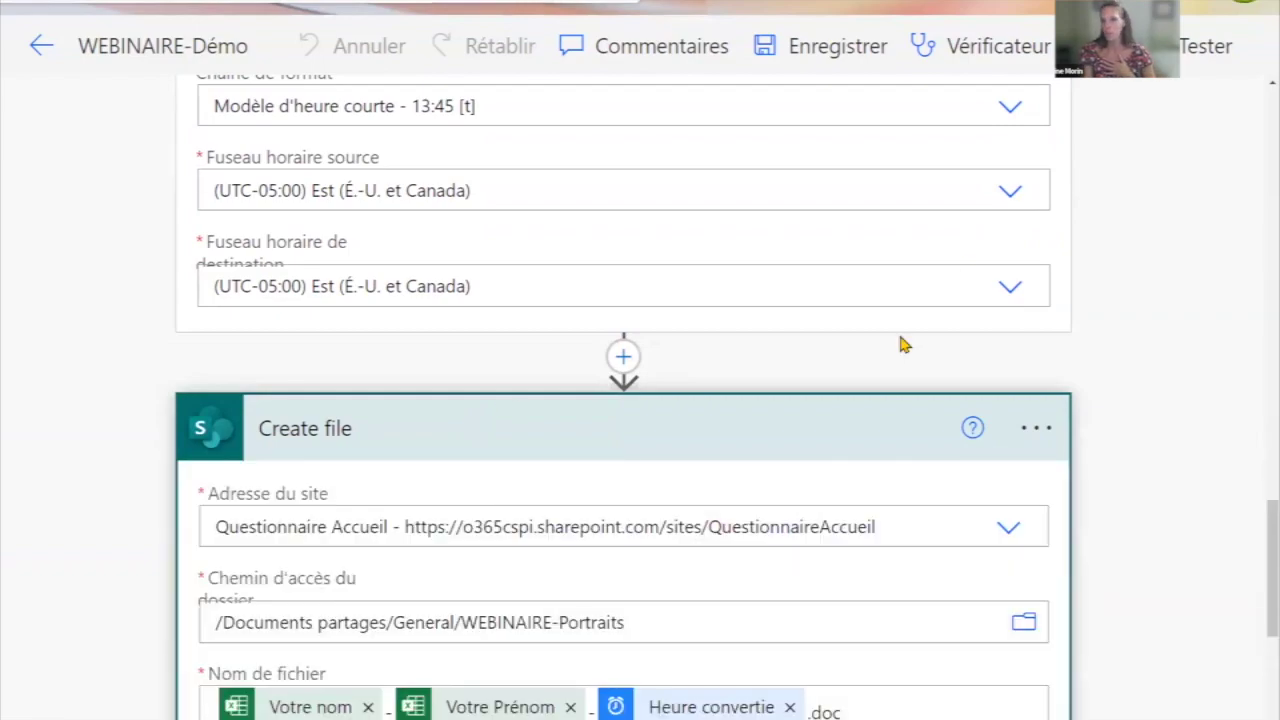
scroll(760, 371, "down", 1)
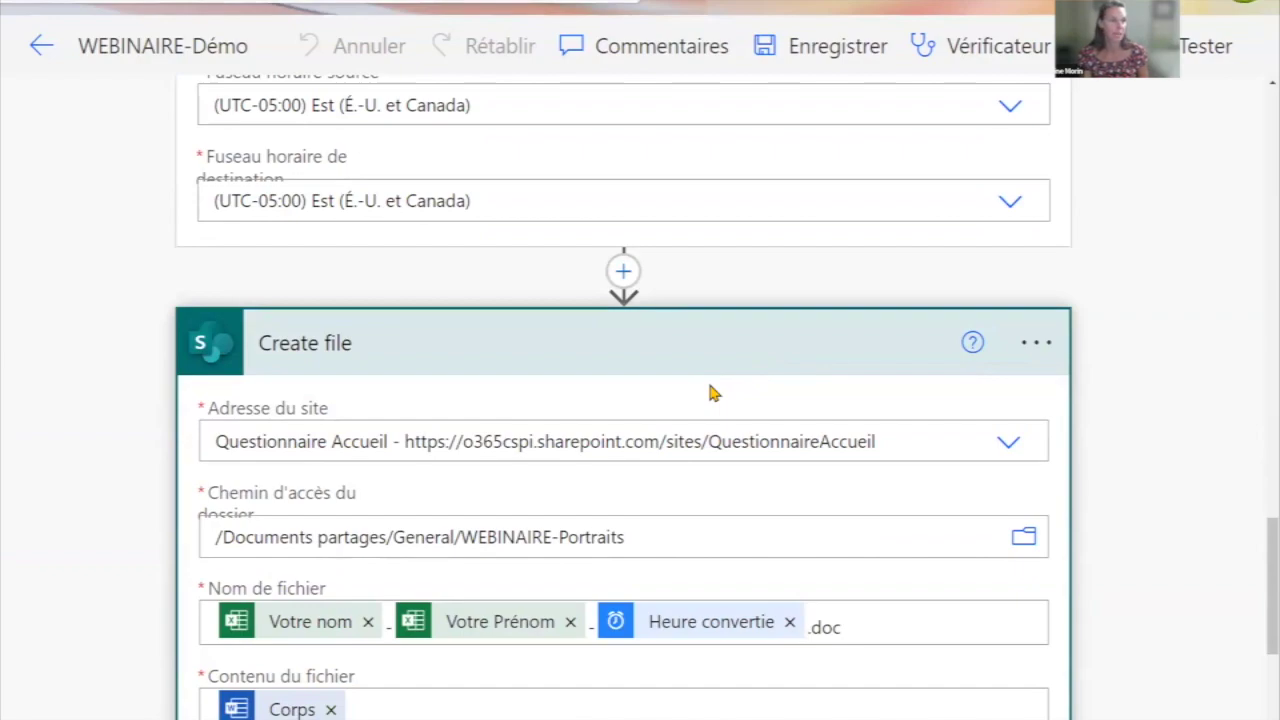
scroll(715, 385, "down", 2)
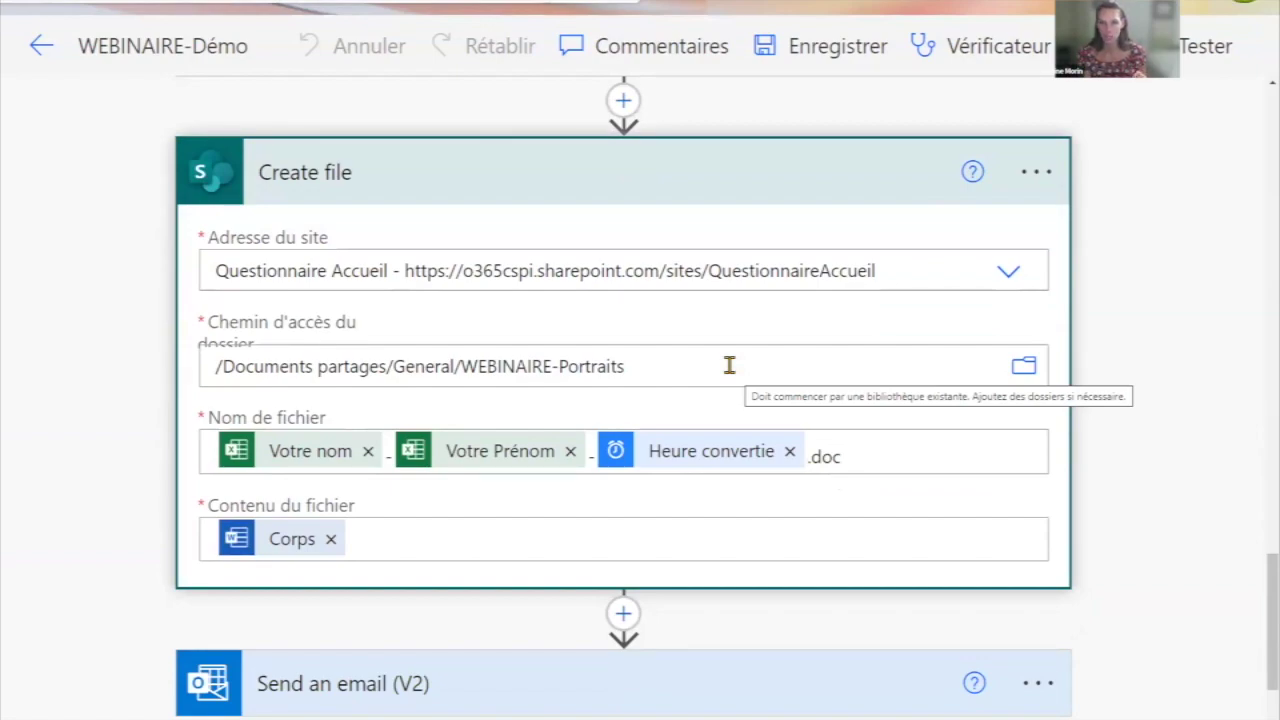
scroll(332, 133, "down", 1)
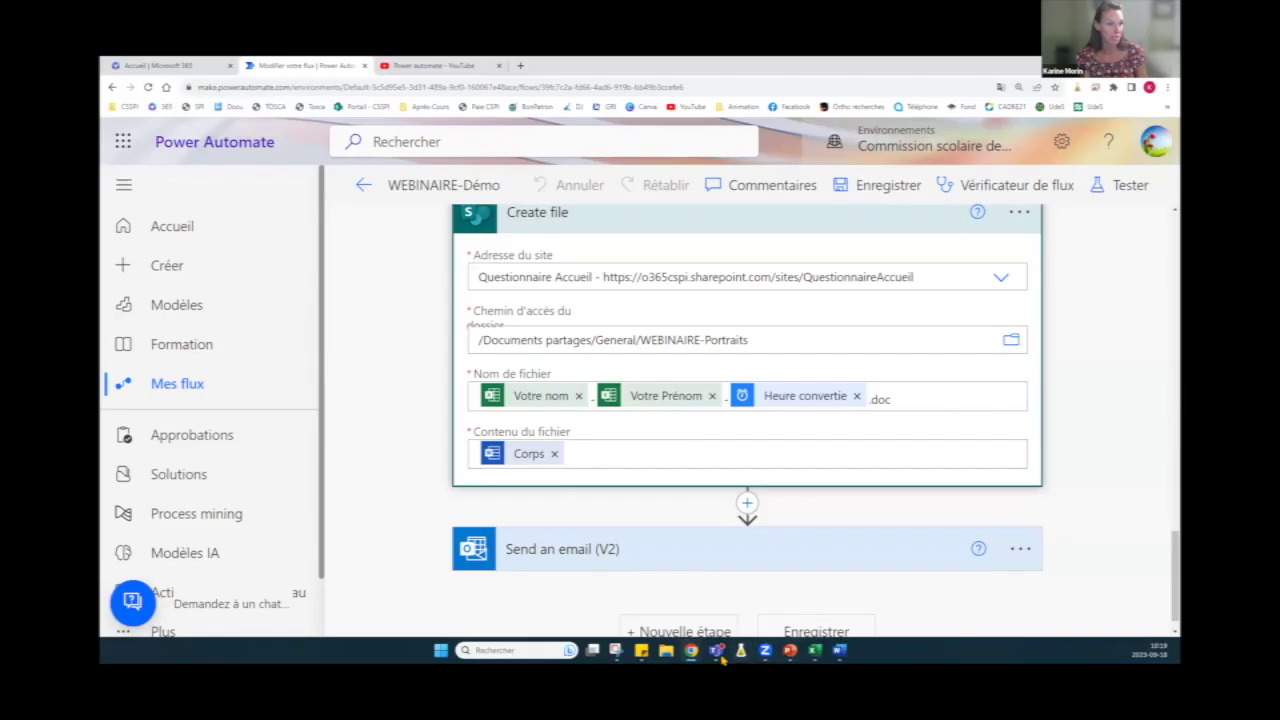
left_click(716, 651)
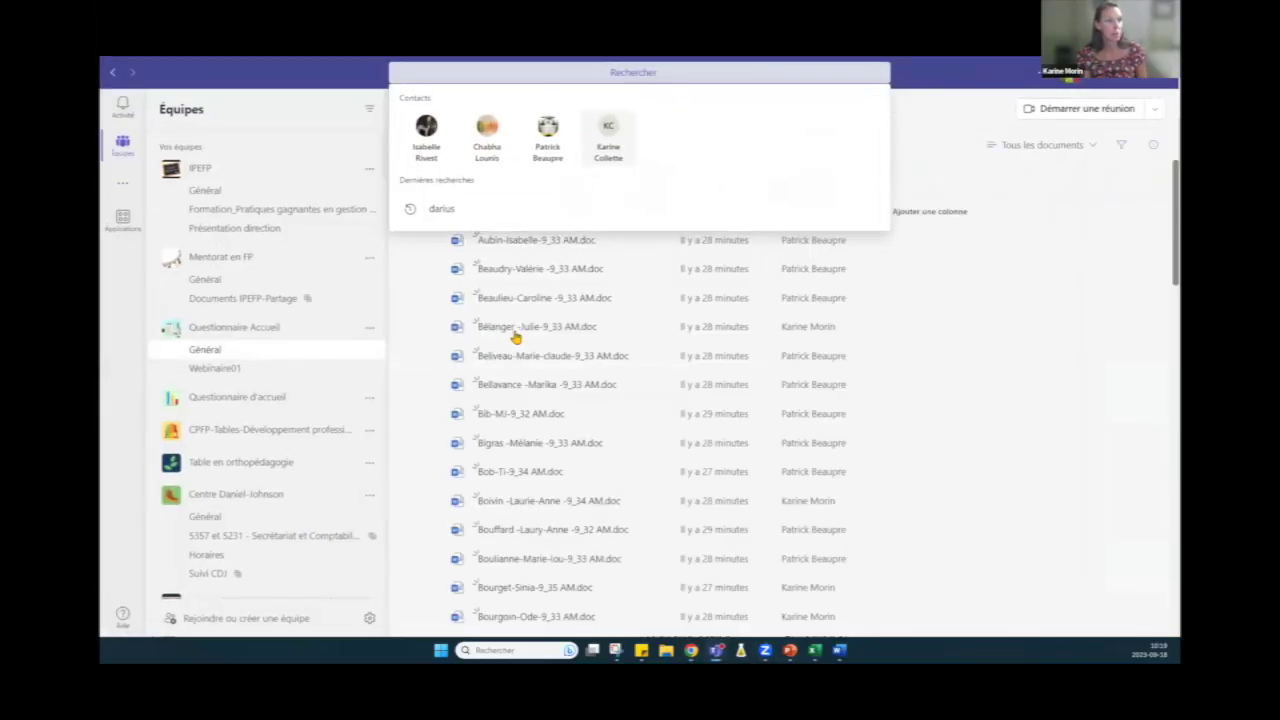
Browse and select a generated portrait in Teams' WEBINAIRE-Portraits folder, then return to the flow.
scroll(538, 388, "down", 5)
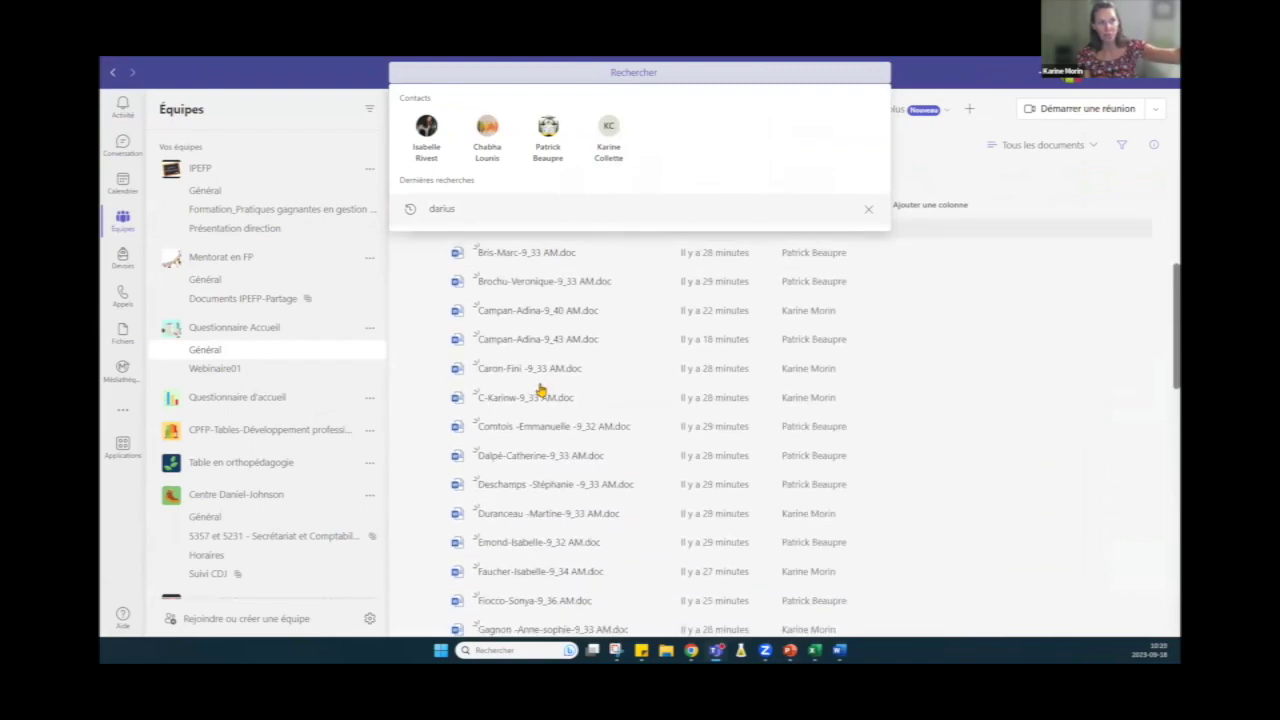
scroll(540, 390, "down", 2)
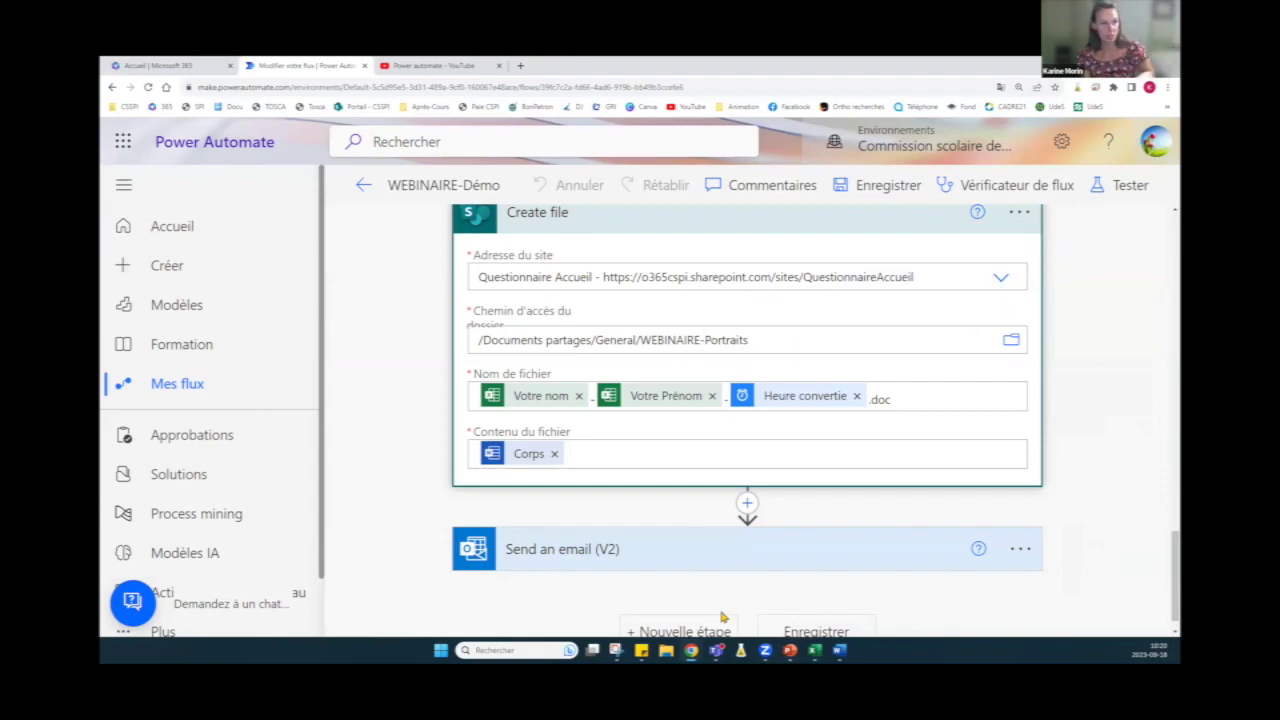
left_click(716, 650)
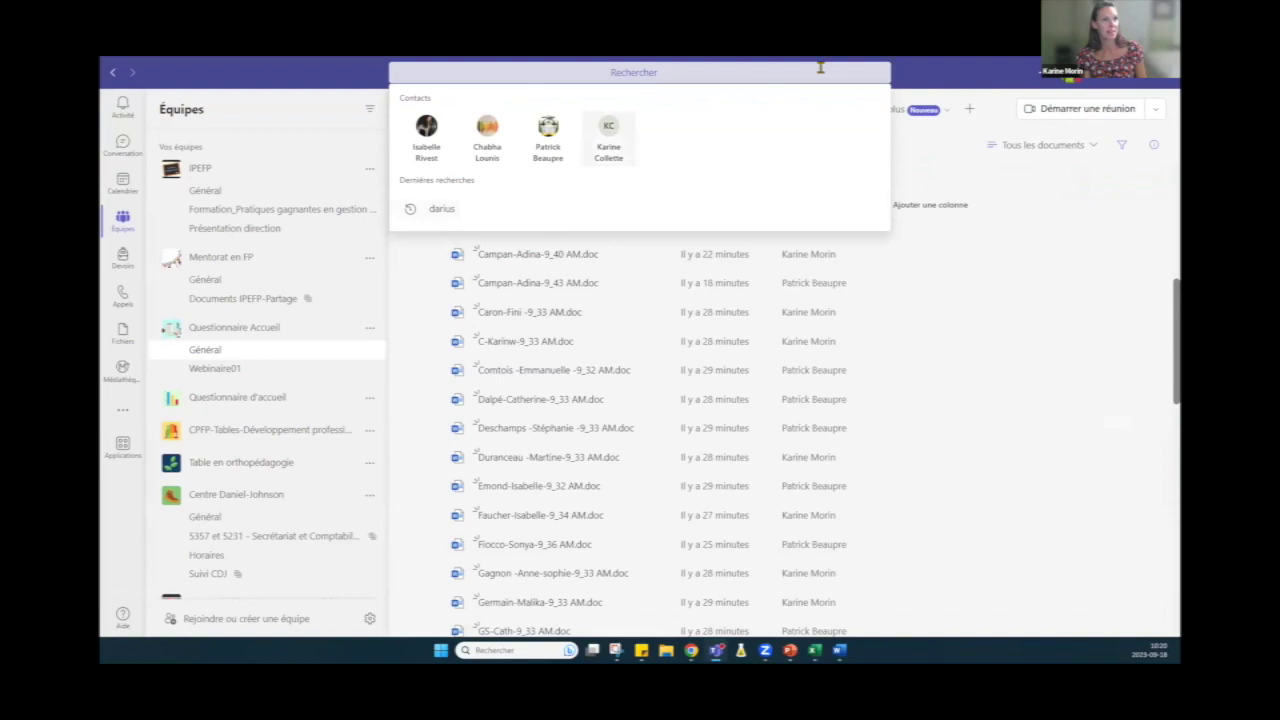
left_click(1100, 316)
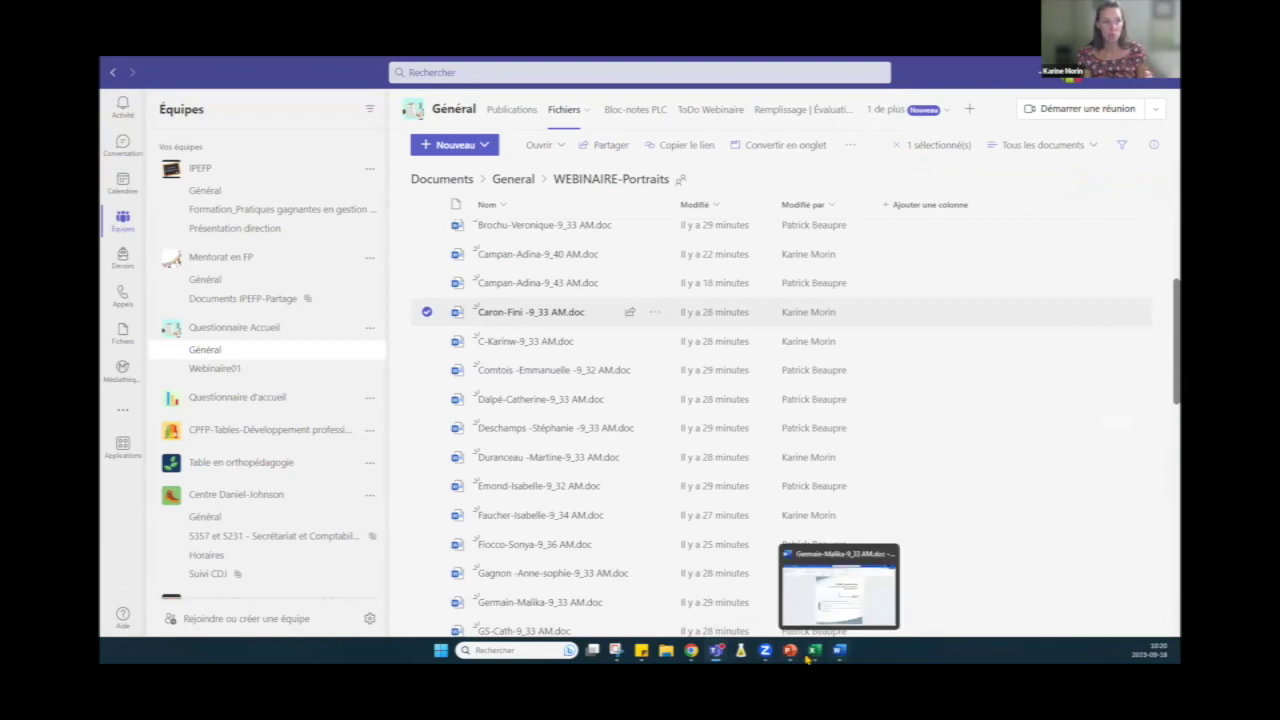
mouse_move(790, 655)
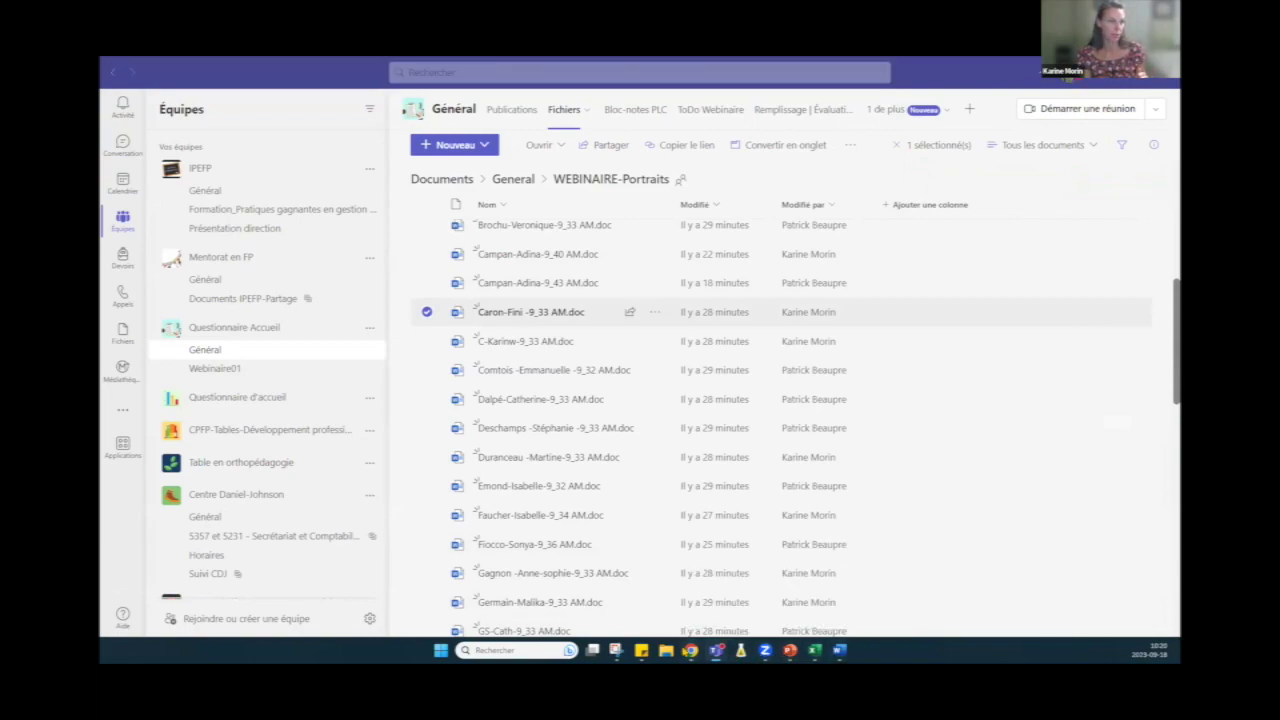
mouse_move(691, 652)
left_click(724, 556)
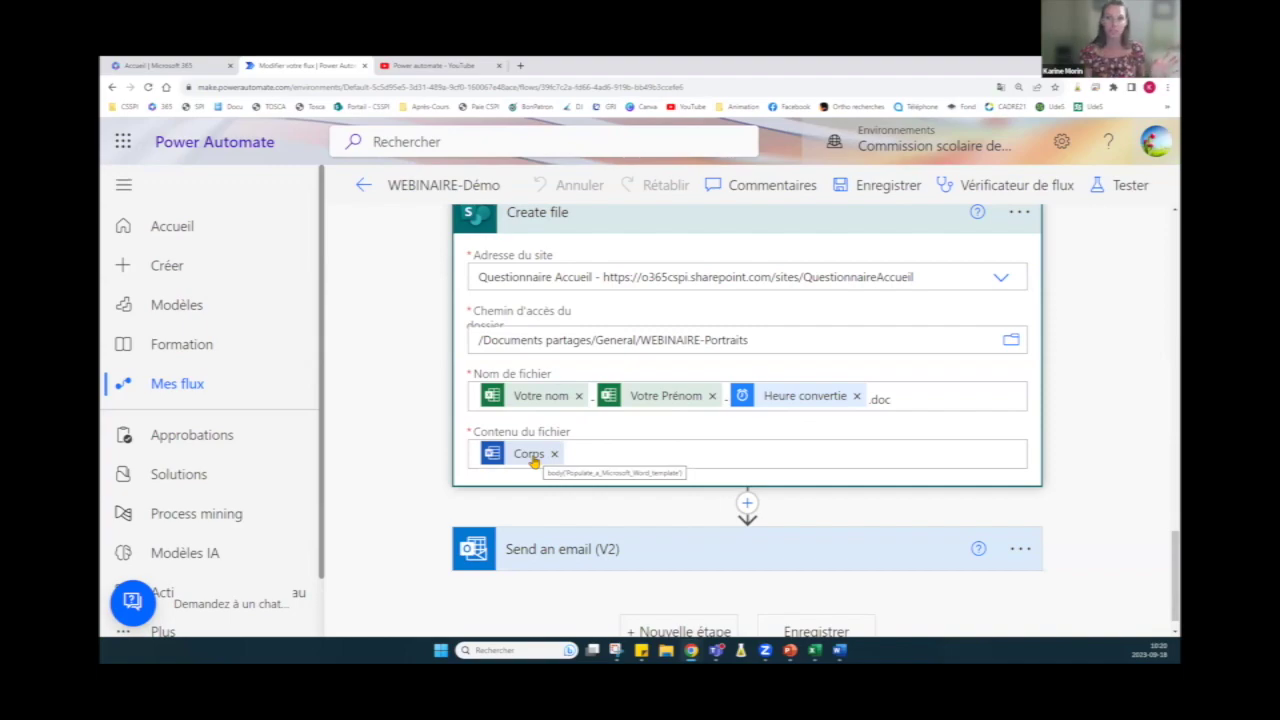
left_click(838, 652)
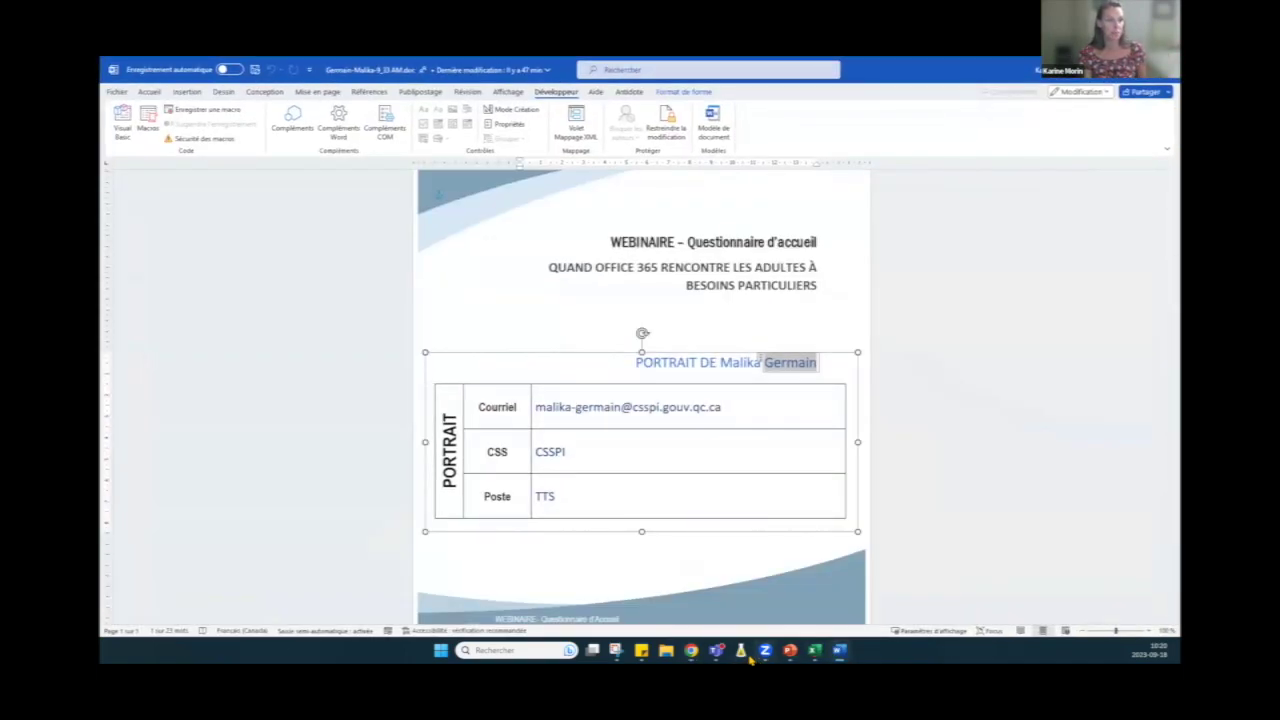
left_click(717, 653)
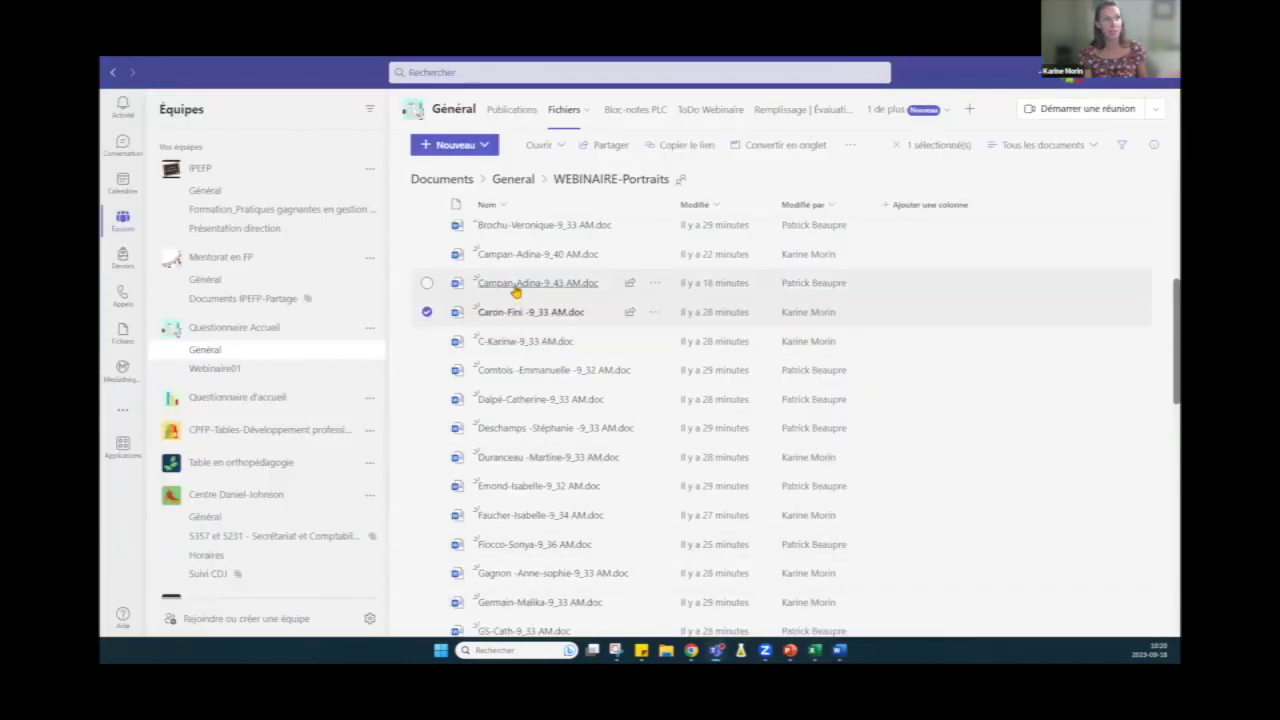
key("alt+Tab")
left_click(534, 403)
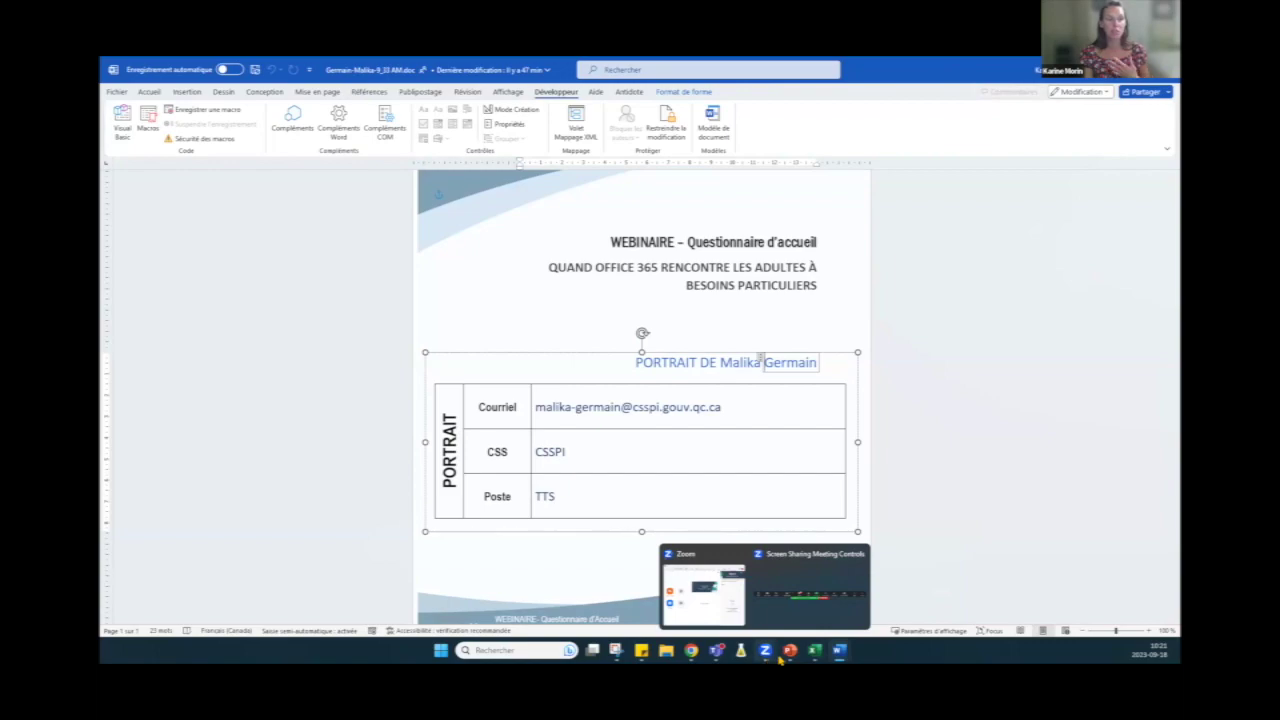
mouse_move(787, 652)
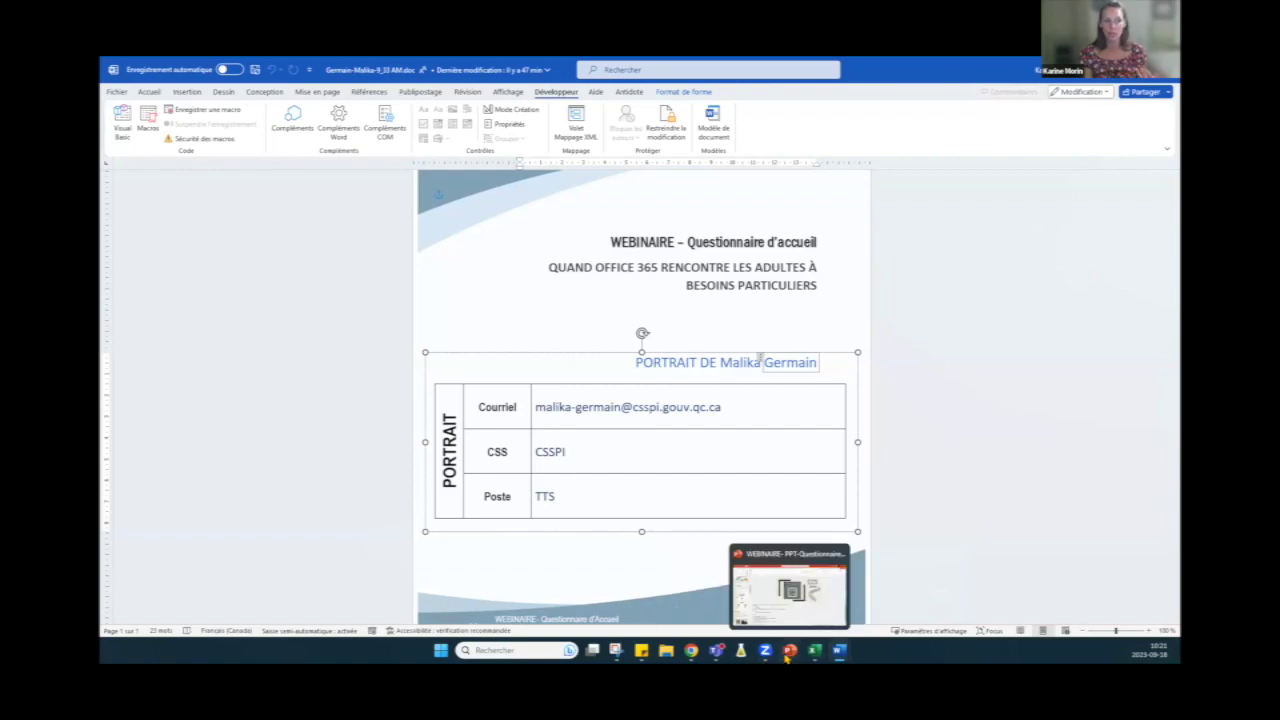
left_click(714, 652)
mouse_move(701, 657)
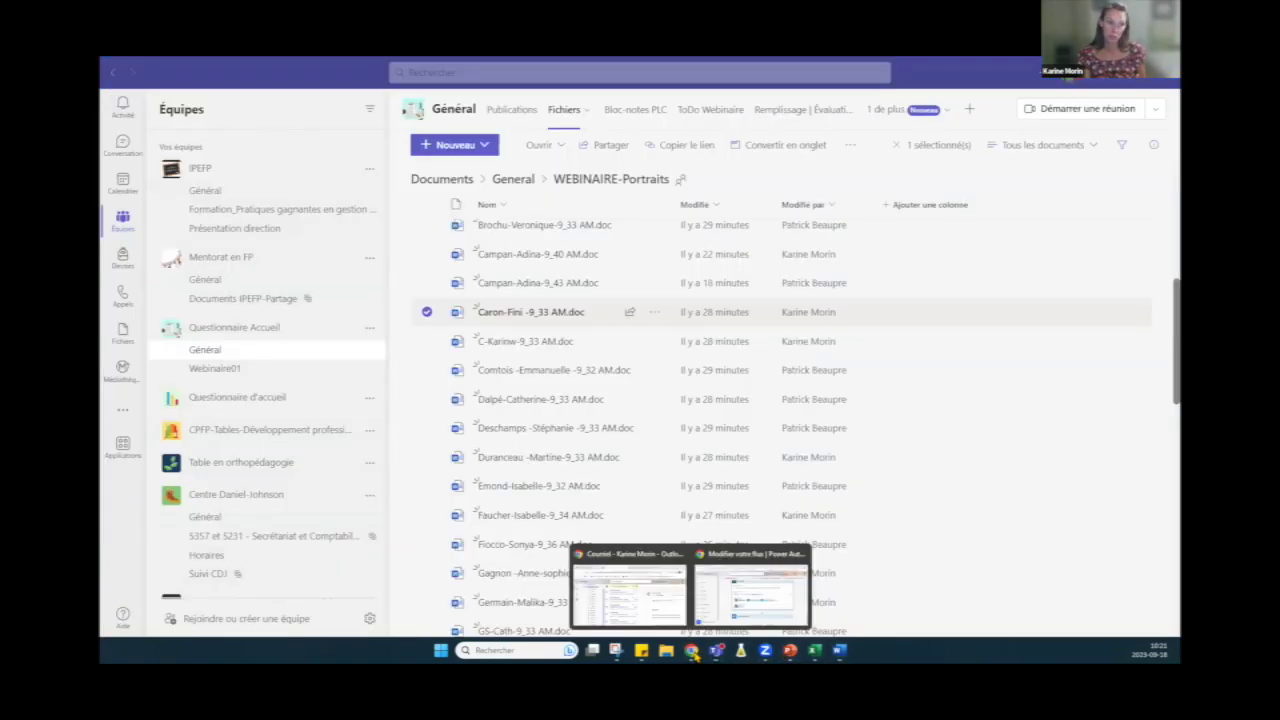
left_click(735, 595)
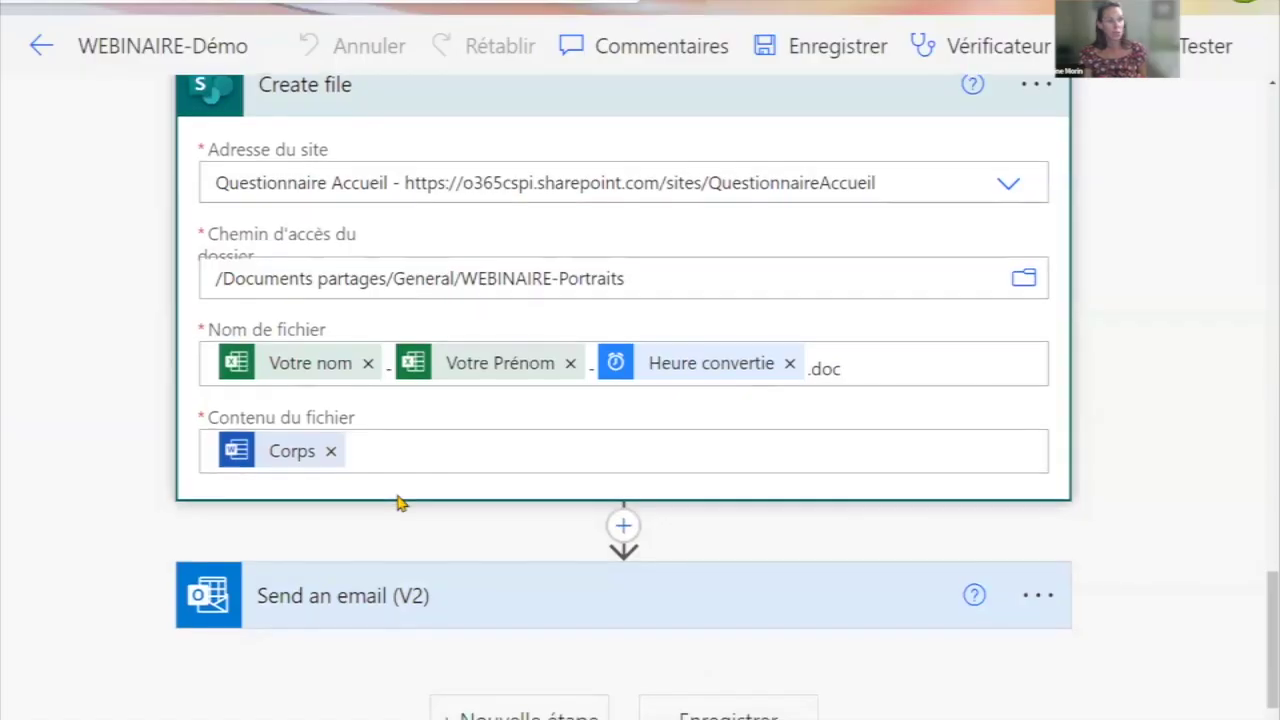
Expand Send an email (V2) and review its recipients, 'Portrait de' subject and body.
scroll(630, 505, "down", 1)
left_click(685, 549)
scroll(737, 129, "down", 5)
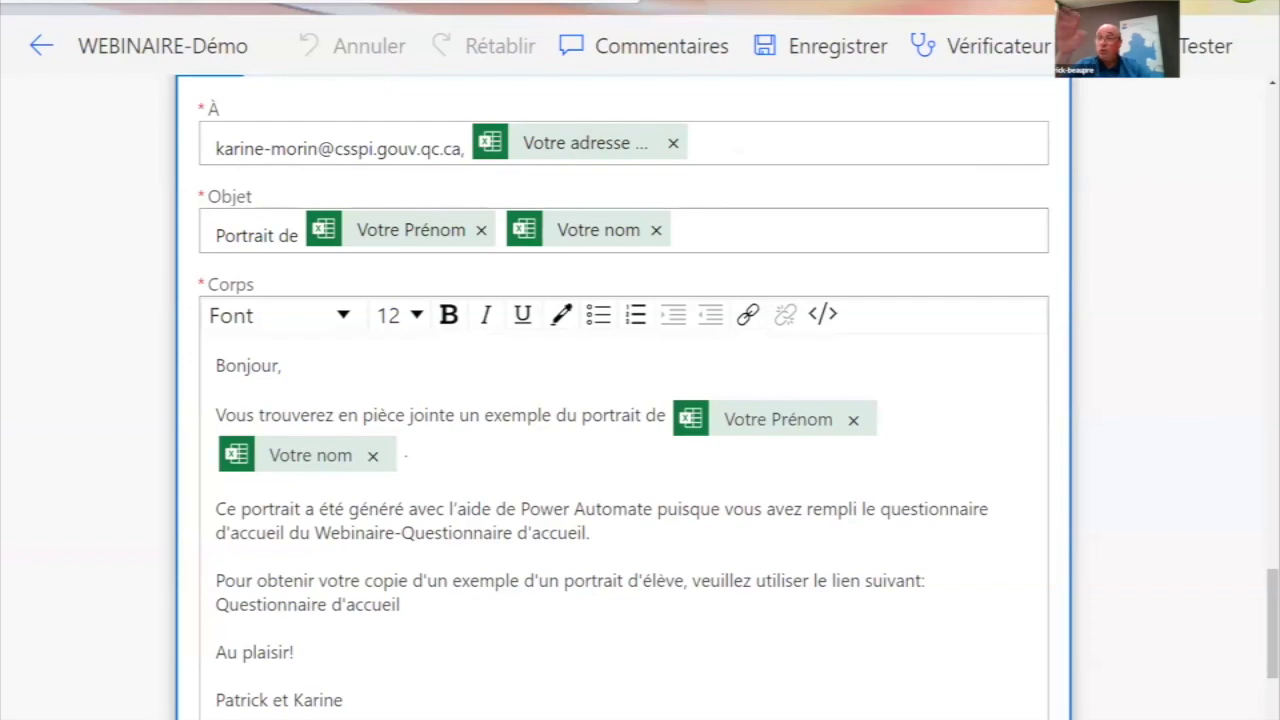
scroll(1114, 220, "down", 2)
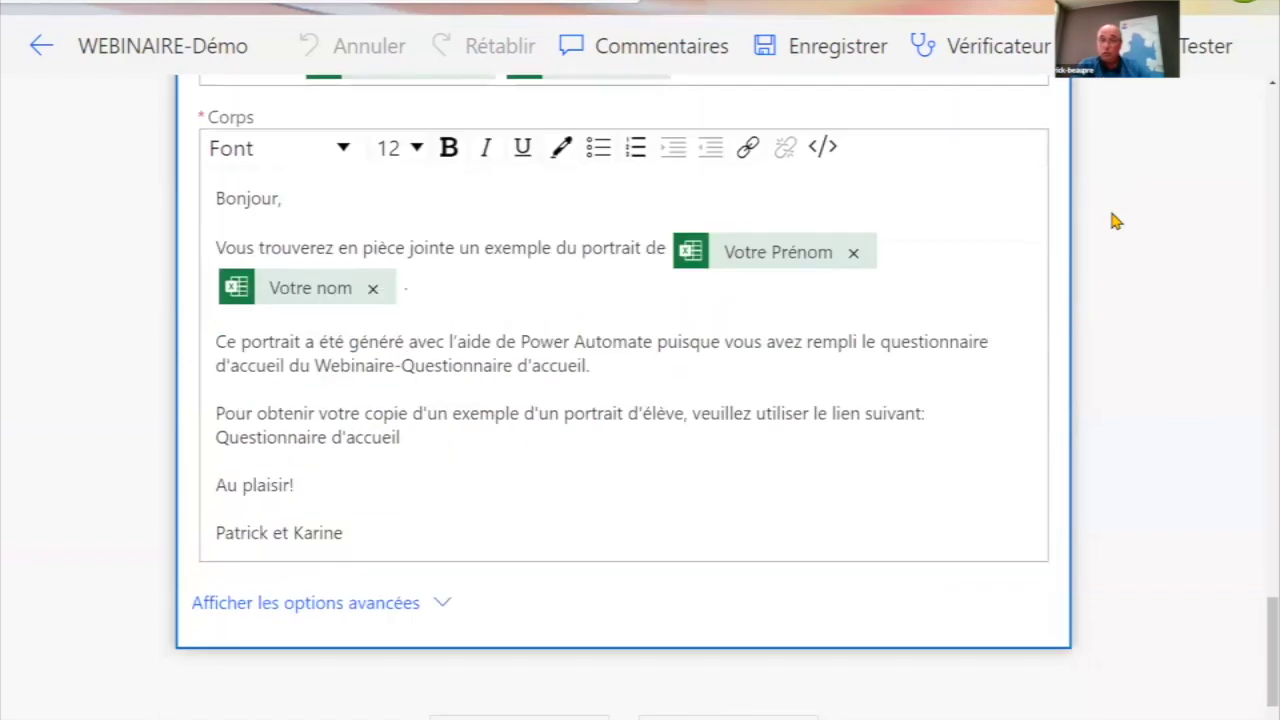
scroll(1115, 220, "up", 1)
scroll(1004, 253, "up", 3)
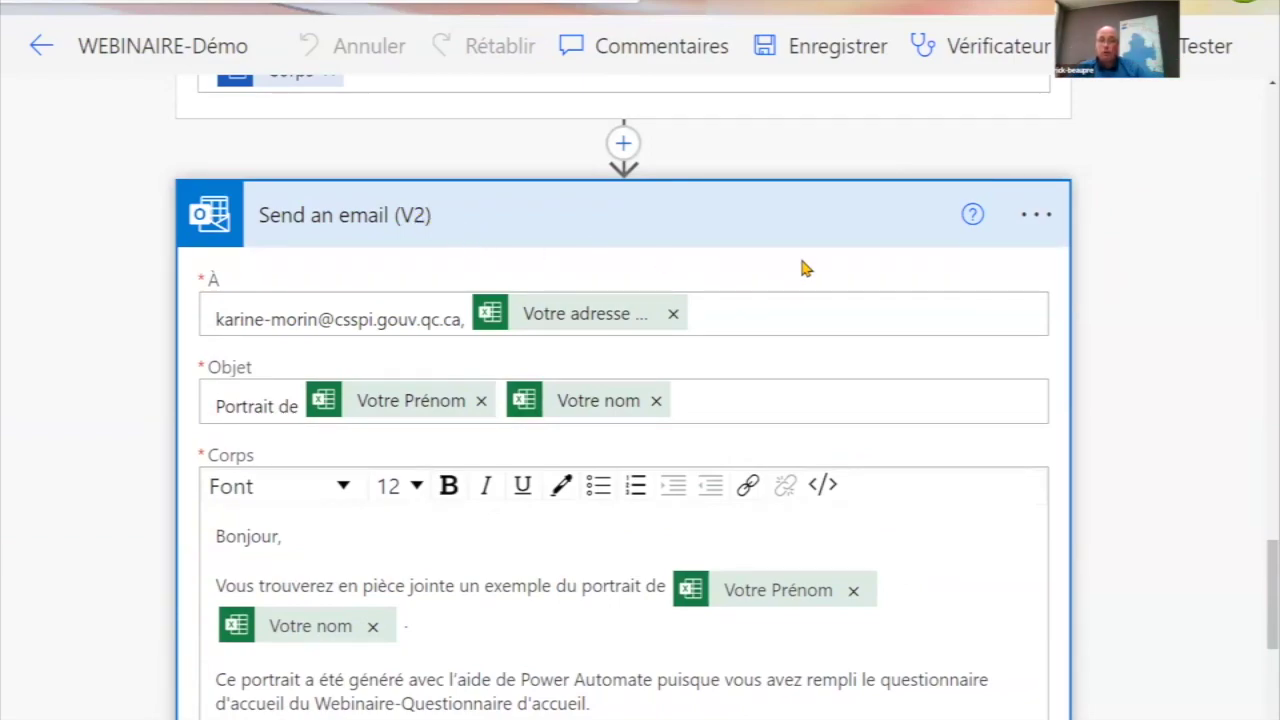
scroll(802, 266, "down", 1)
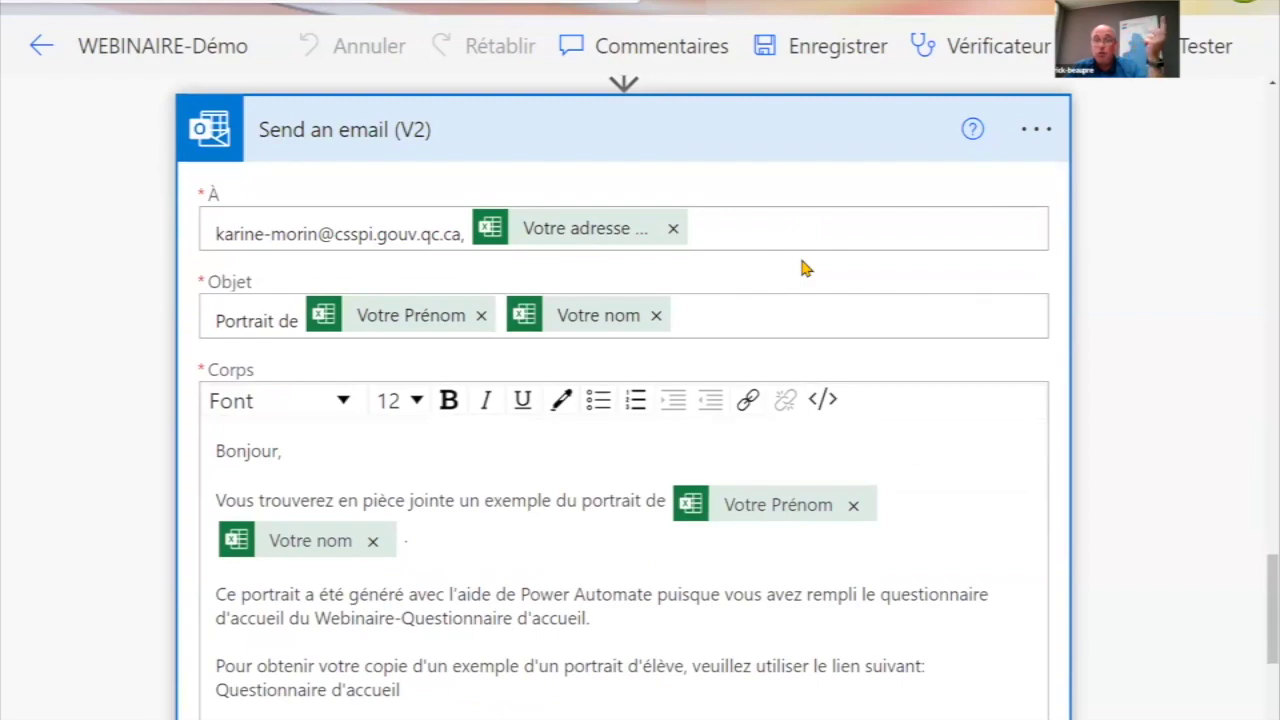